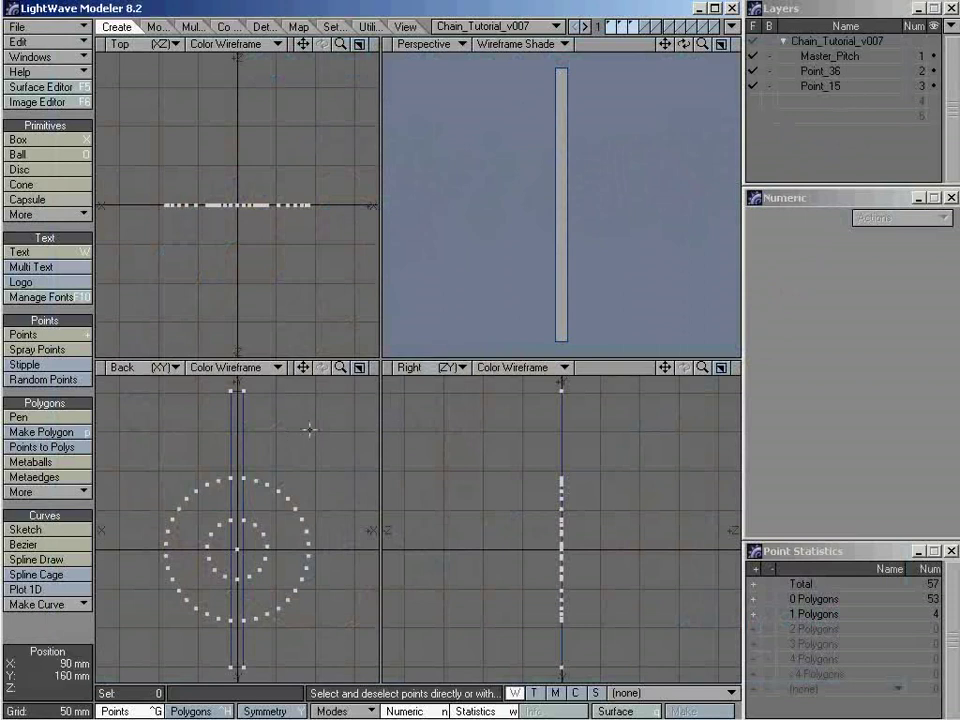
Step: Draw a disc about 88 mm in radius around the Z axis in the Back view on empty layer 5
{"action": "key", "text": "0"}
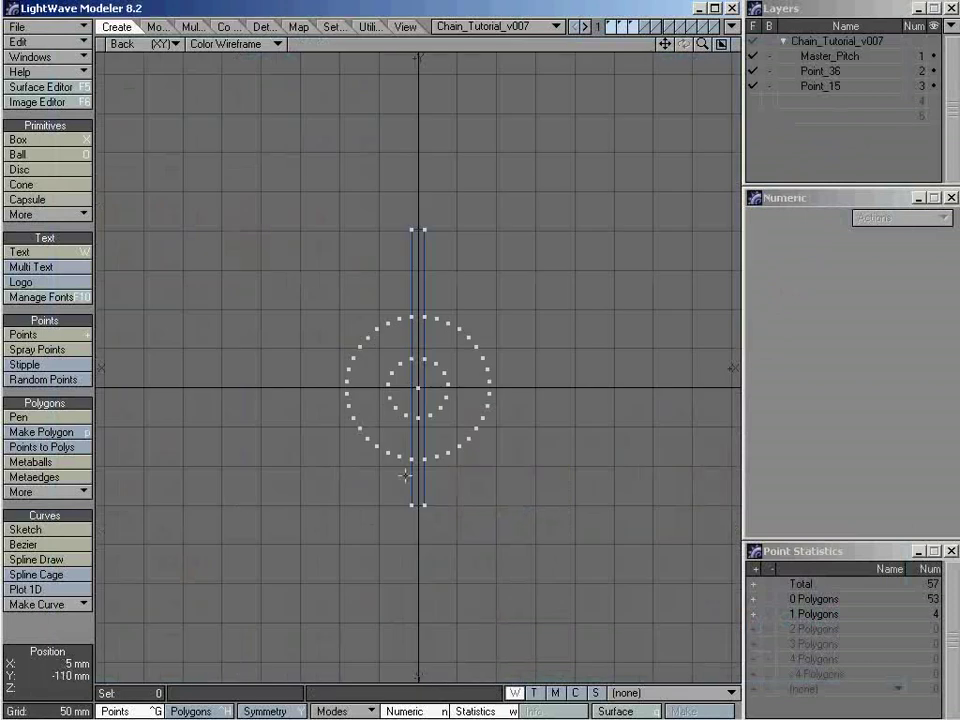
{"action": "key", "text": "period"}
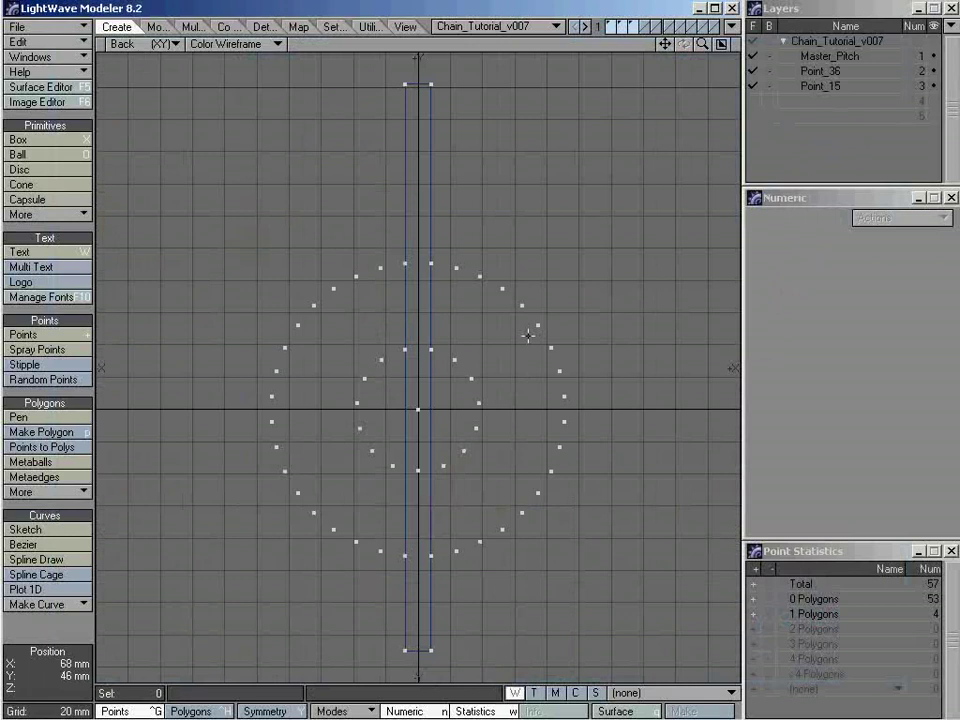
{"action": "left_click", "coordinate": [808, 122]}
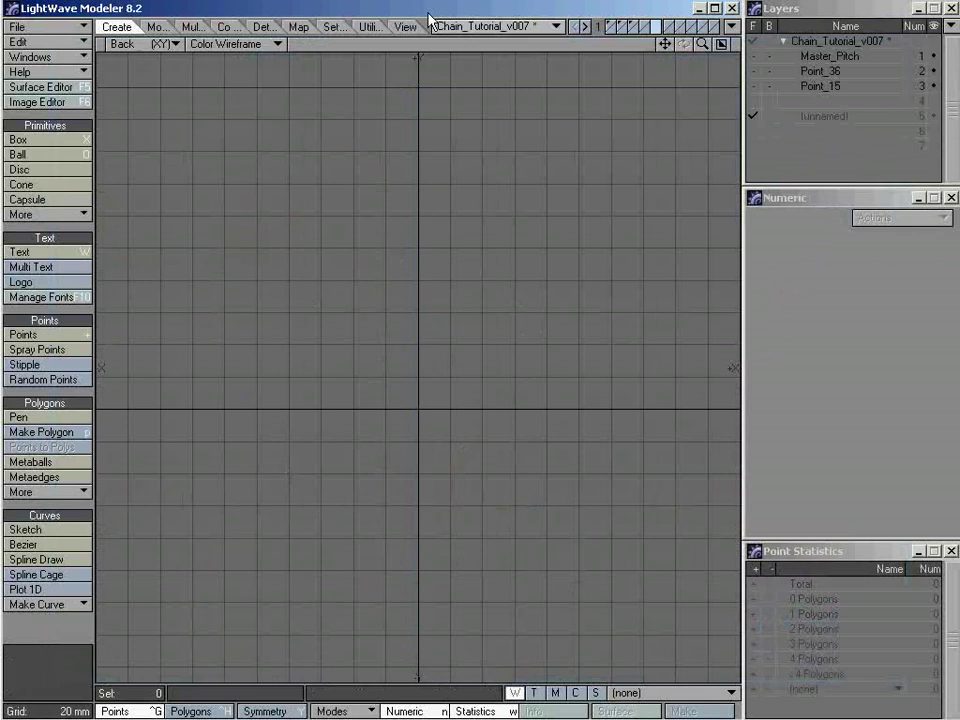
{"action": "left_click", "coordinate": [30, 170]}
{"action": "left_click_drag", "start_coordinate": [145, 552], "coordinate": [425, 272]}
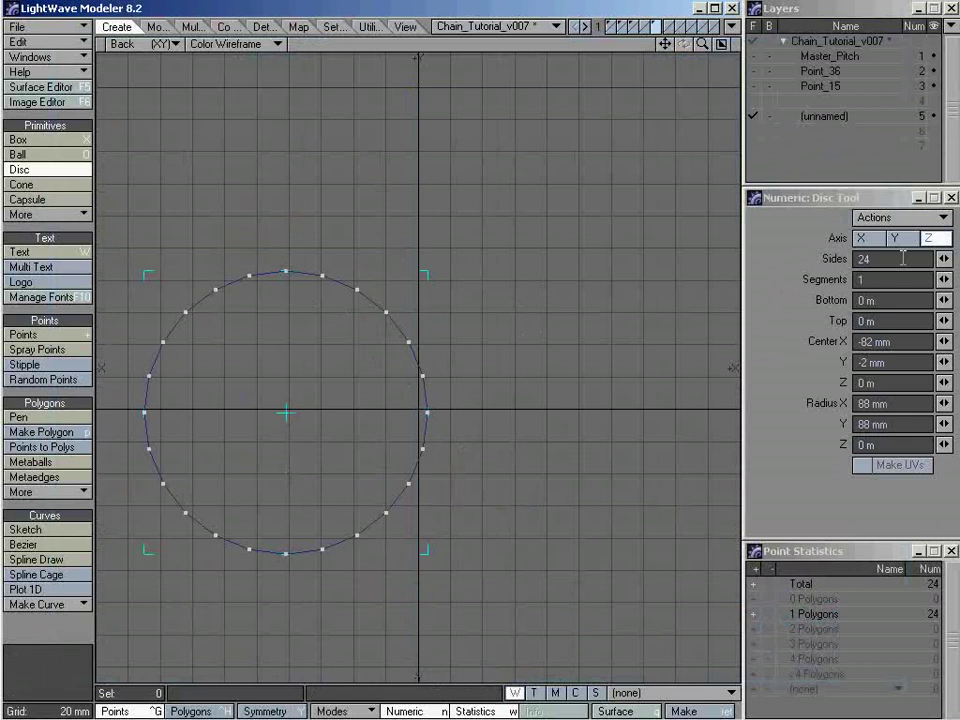
Step: Give the disc 4 sides, centre it at X 0 and Y 0, and finish it
{"action": "left_click", "coordinate": [781, 279]}
{"action": "type", "text": "4"}
{"action": "key", "text": "Tab"}
{"action": "key", "text": "Tab"}
{"action": "key", "text": "Tab"}
{"action": "key", "text": "Tab"}
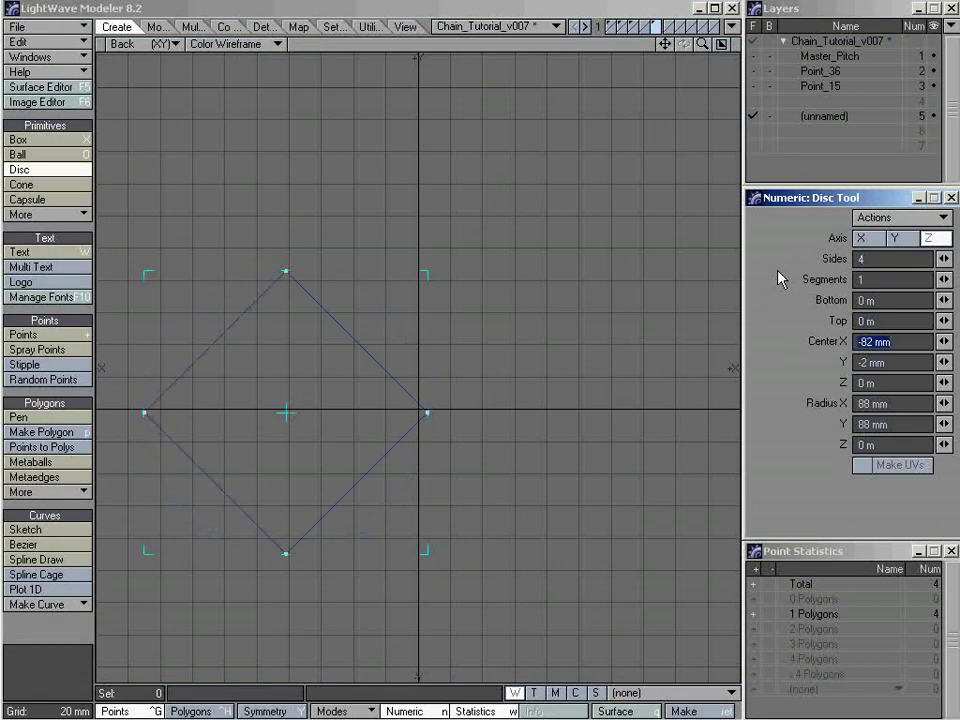
{"action": "type", "text": "0"}
{"action": "key", "text": "Tab"}
{"action": "type", "text": "0"}
{"action": "key", "text": "Tab"}
{"action": "key", "text": "Tab"}
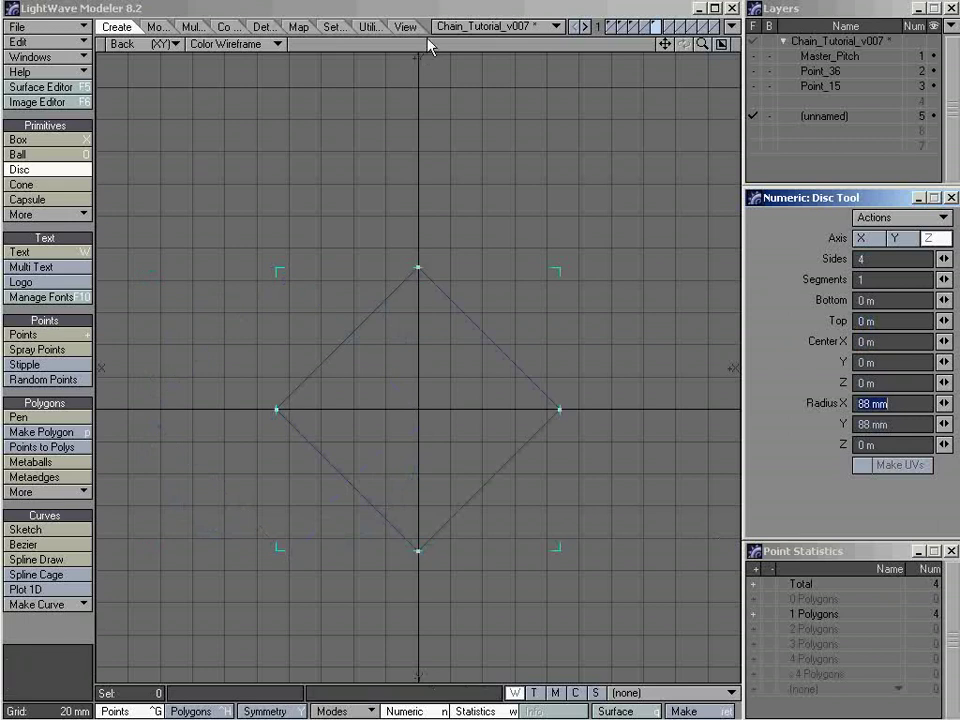
{"action": "key", "text": "space"}
Step: Place two points on the +X side of the diamond, at about X 655, Y 85 mm and X 650, Y -205 mm
{"action": "key", "text": "a"}
{"action": "key", "text": "comma"}
{"action": "key", "text": "g"}
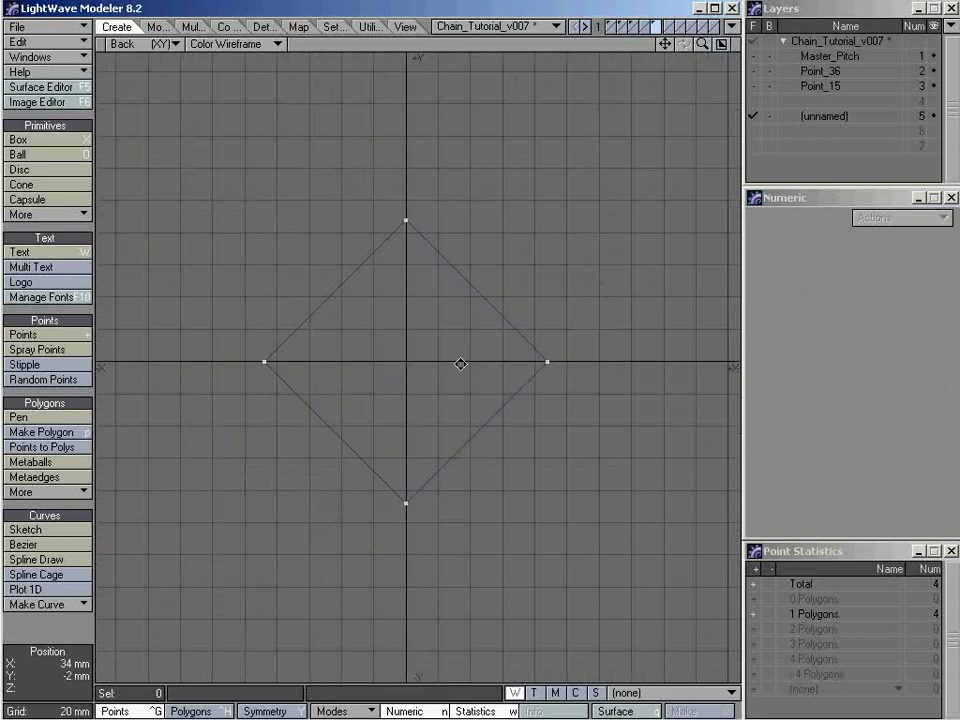
{"action": "key", "text": "comma"}
{"action": "left_click_drag", "start_coordinate": [443, 360], "coordinate": [377, 342], "text": "alt+shift"}
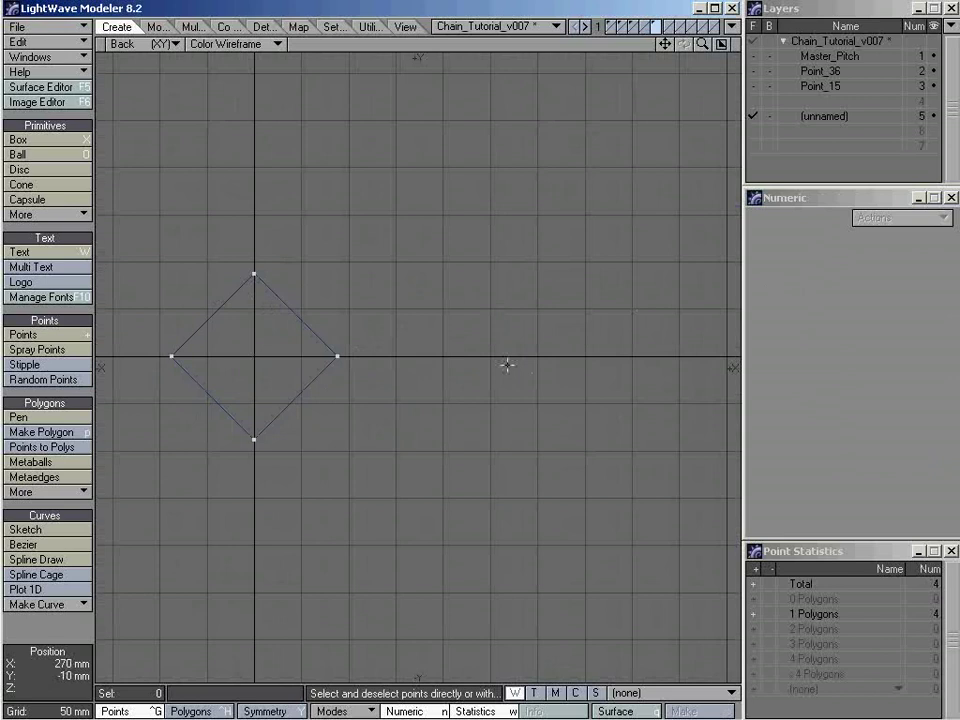
{"action": "scroll", "coordinate": [494, 371], "scroll_direction": "down", "scroll_amount": 2}
{"action": "left_click_drag", "start_coordinate": [399, 379], "coordinate": [360, 360], "text": "alt+shift"}
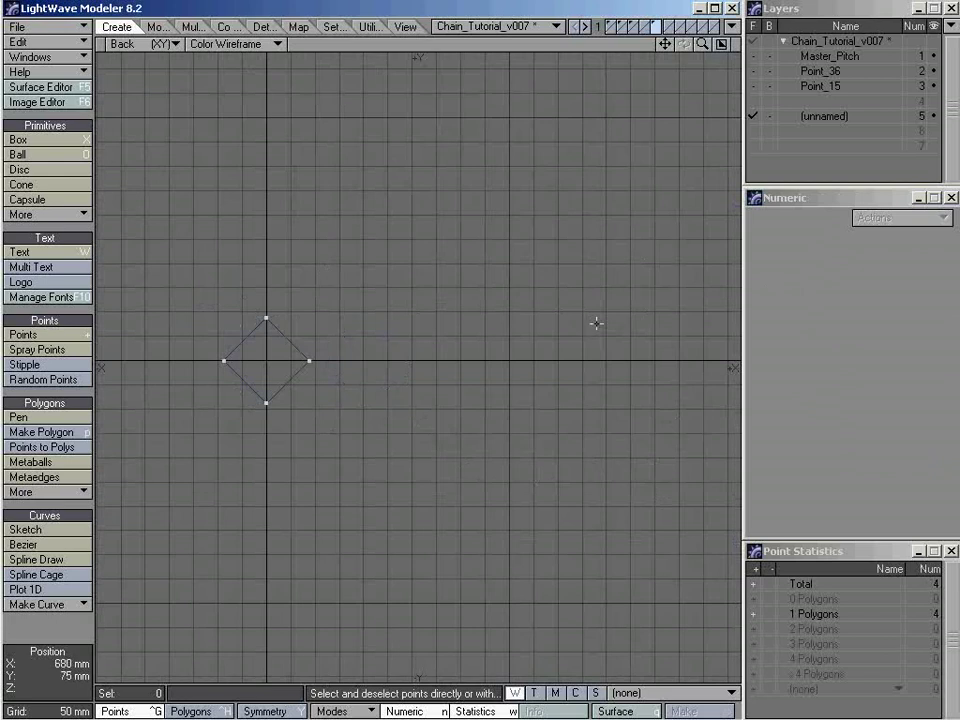
{"action": "left_click_drag", "start_coordinate": [553, 336], "coordinate": [521, 336], "text": "alt+shift"}
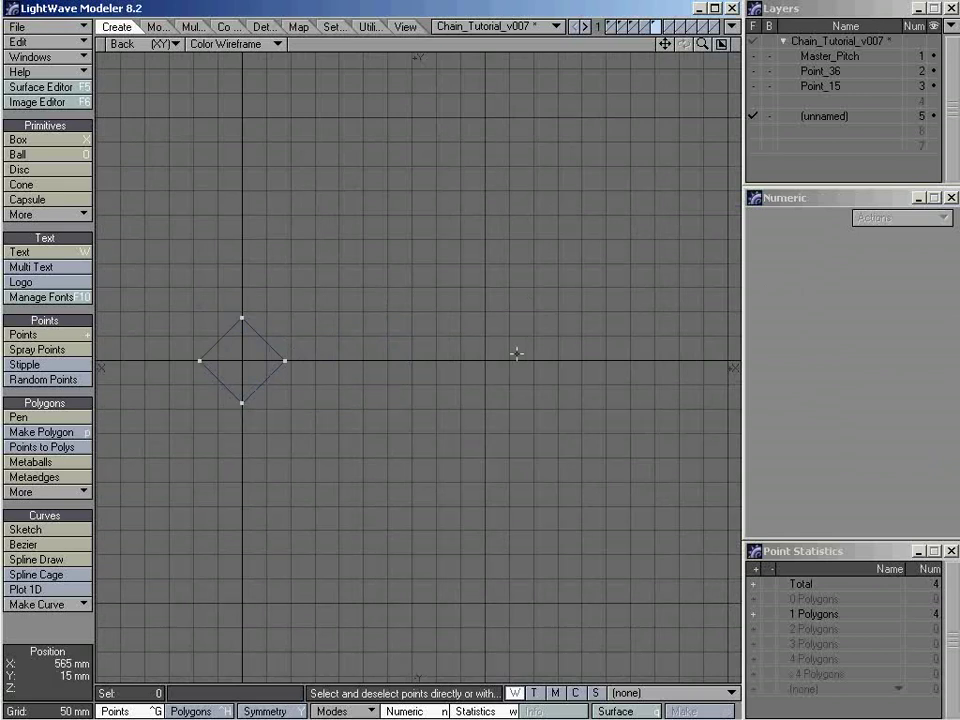
{"action": "key", "text": "plus"}
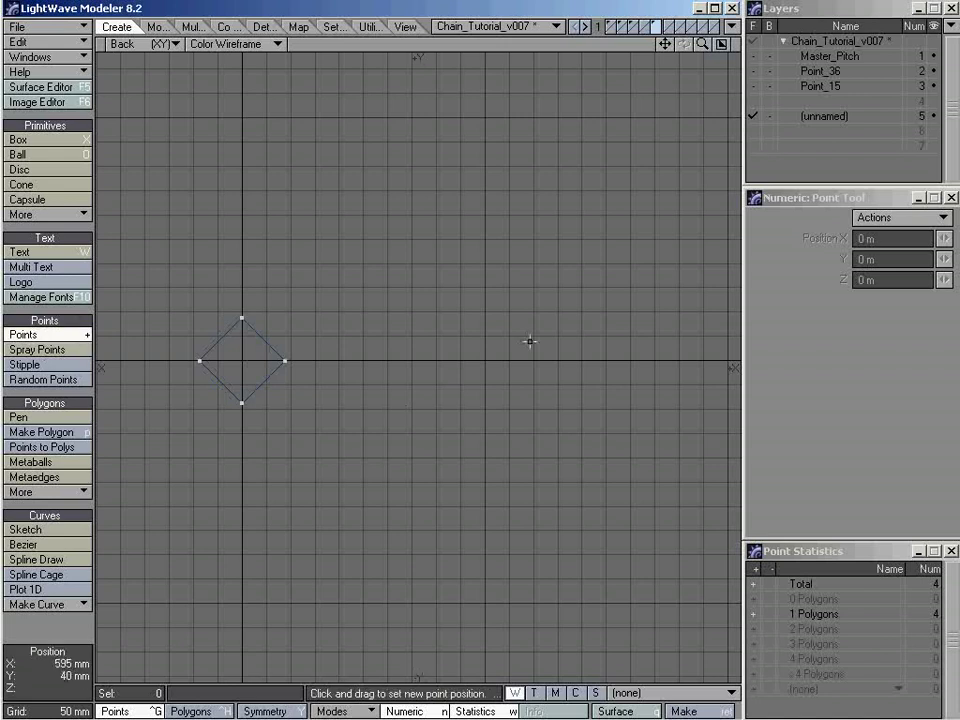
{"action": "left_click_drag", "start_coordinate": [539, 312], "coordinate": [560, 319]}
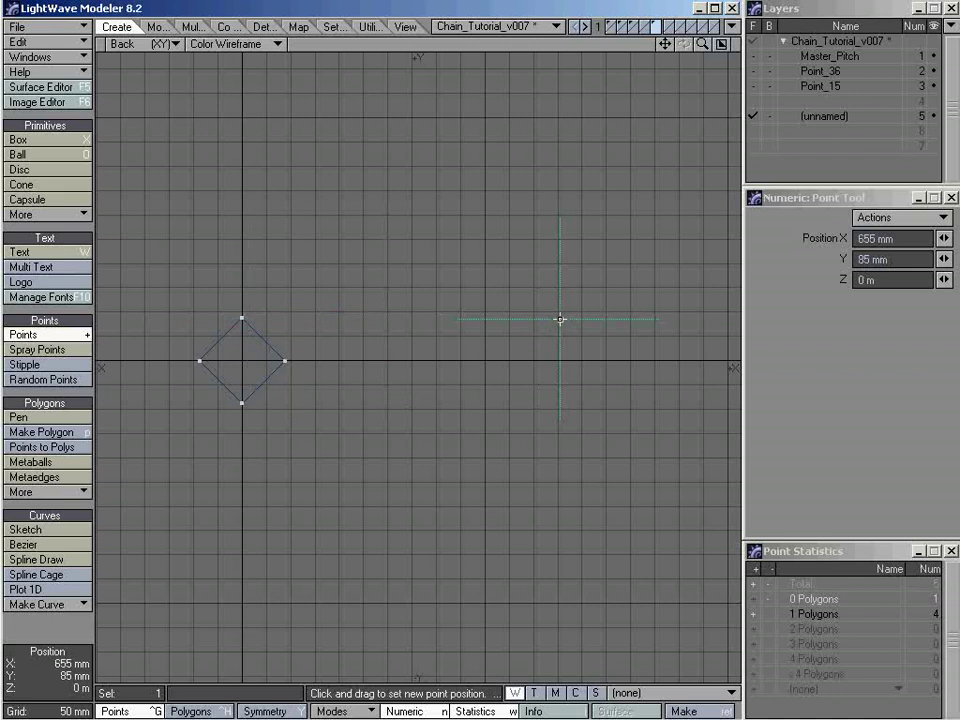
{"action": "mouse_move", "coordinate": [540, 452]}
{"action": "left_mouse_down"}
{"action": "mouse_move", "coordinate": [482, 456]}
{"action": "mouse_move", "coordinate": [544, 418]}
{"action": "mouse_move", "coordinate": [536, 435]}
{"action": "mouse_move", "coordinate": [575, 438]}
{"action": "mouse_move", "coordinate": [557, 405]}
{"action": "mouse_move", "coordinate": [557, 459]}
{"action": "left_mouse_up"}
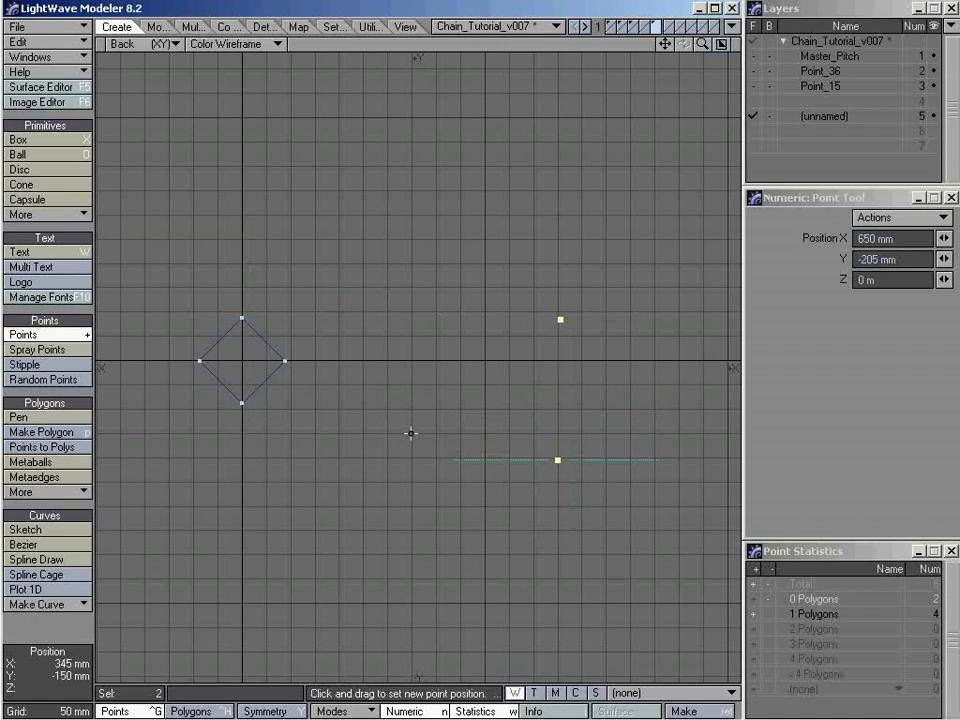
{"action": "key", "text": "space"}
{"action": "left_click", "coordinate": [561, 375]}
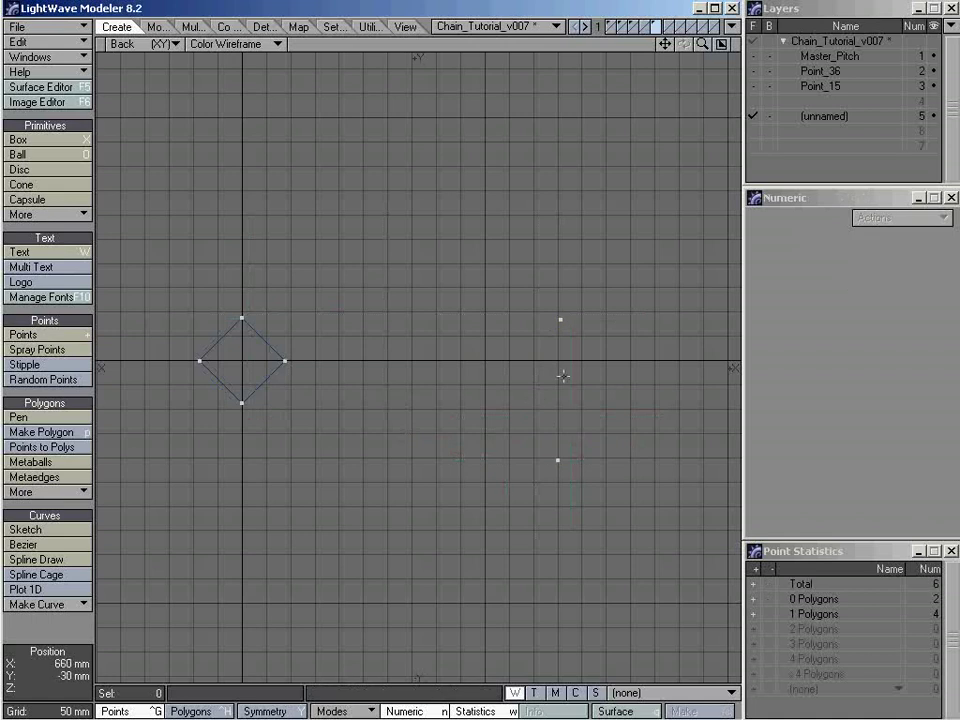
Step: Try deleting the diamond polygon together with its points, and undo the deletion
{"action": "scroll", "coordinate": [371, 384], "scroll_direction": "up", "scroll_amount": 1}
{"action": "left_click_drag", "start_coordinate": [371, 384], "coordinate": [422, 375], "text": "alt+shift"}
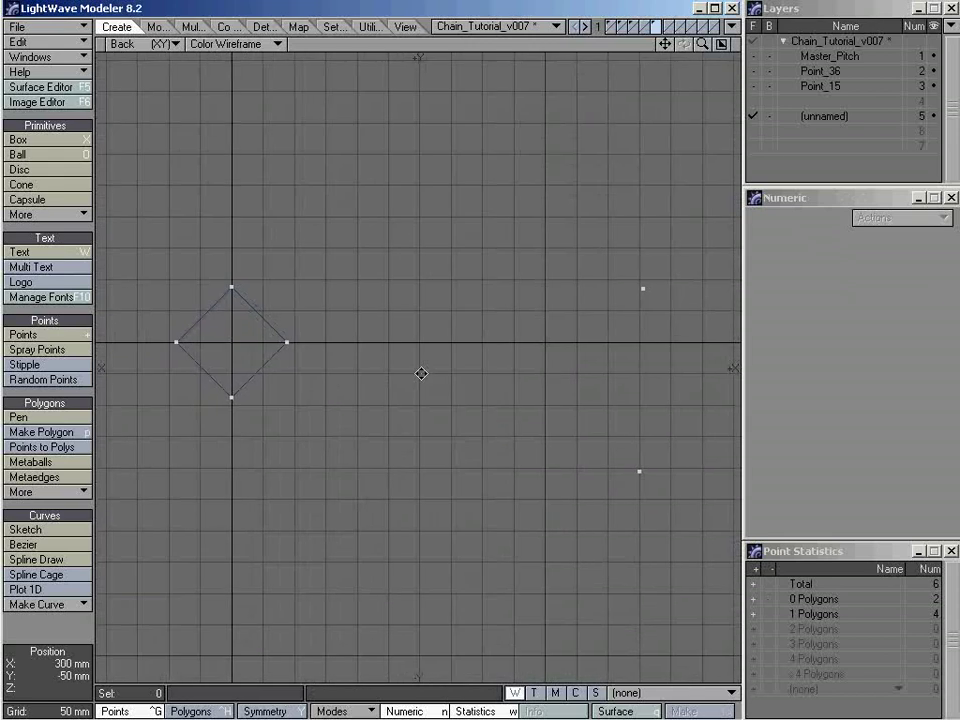
{"action": "left_click", "coordinate": [641, 289]}
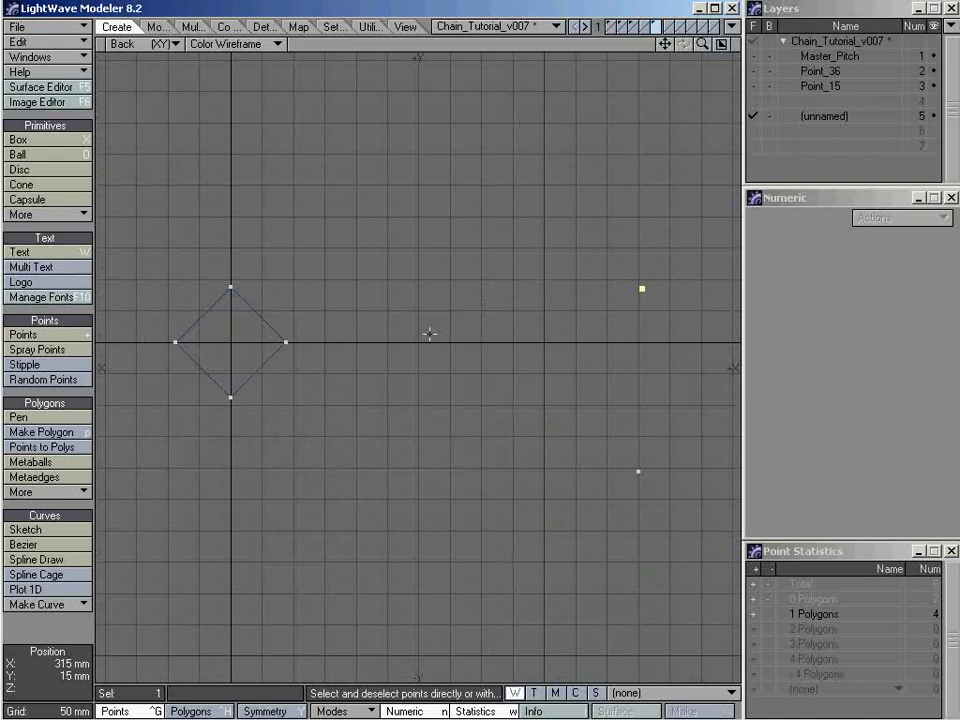
{"action": "key", "text": "ctrl+h"}
{"action": "left_click", "coordinate": [262, 316]}
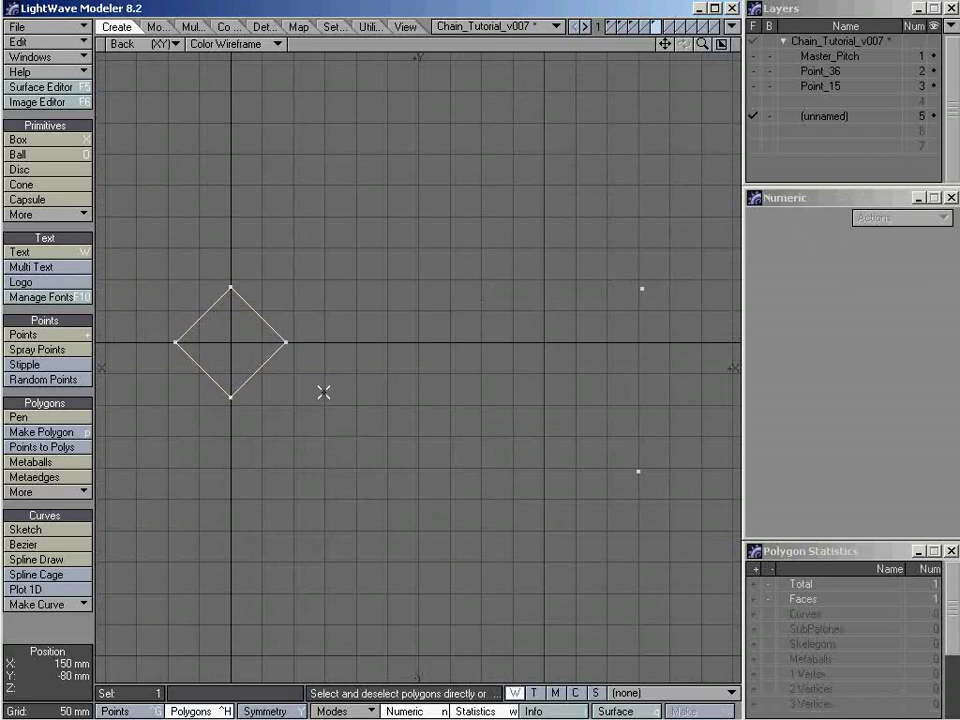
{"action": "key", "text": "Delete"}
{"action": "key", "text": "u"}
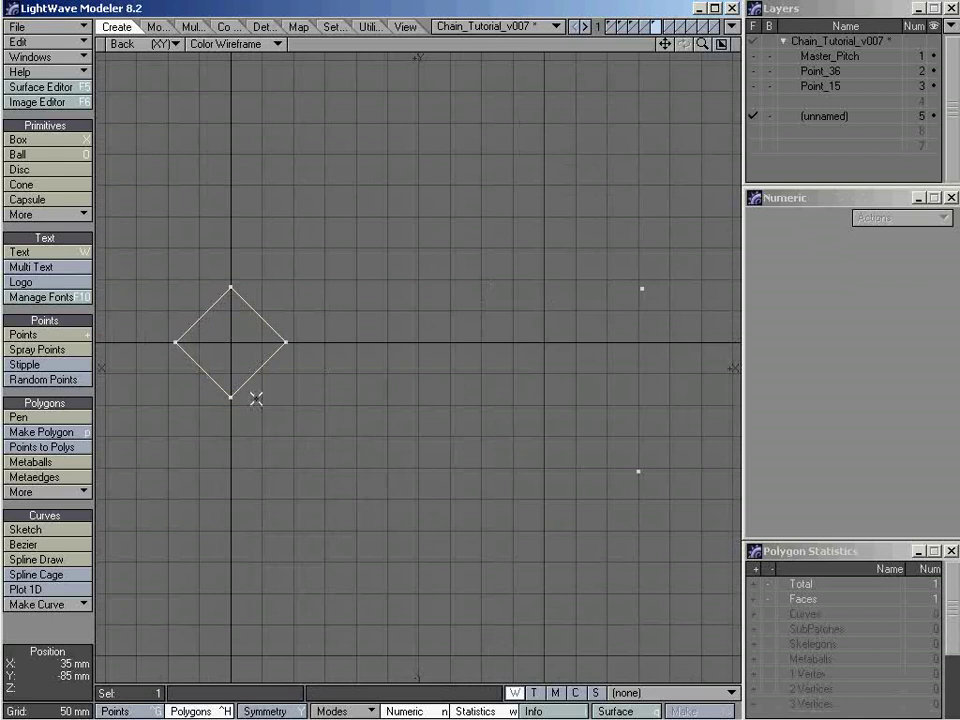
Step: Remove the selected diamond polygon while keeping its four corner points
{"action": "left_click", "coordinate": [189, 27]}
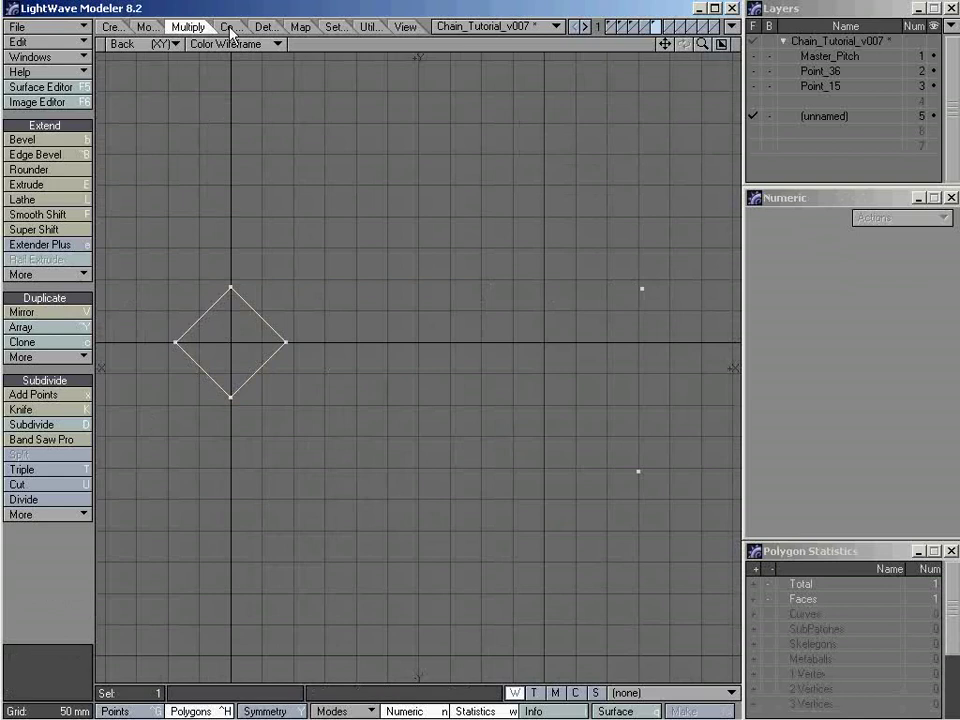
{"action": "left_click", "coordinate": [148, 28]}
{"action": "left_click", "coordinate": [229, 28]}
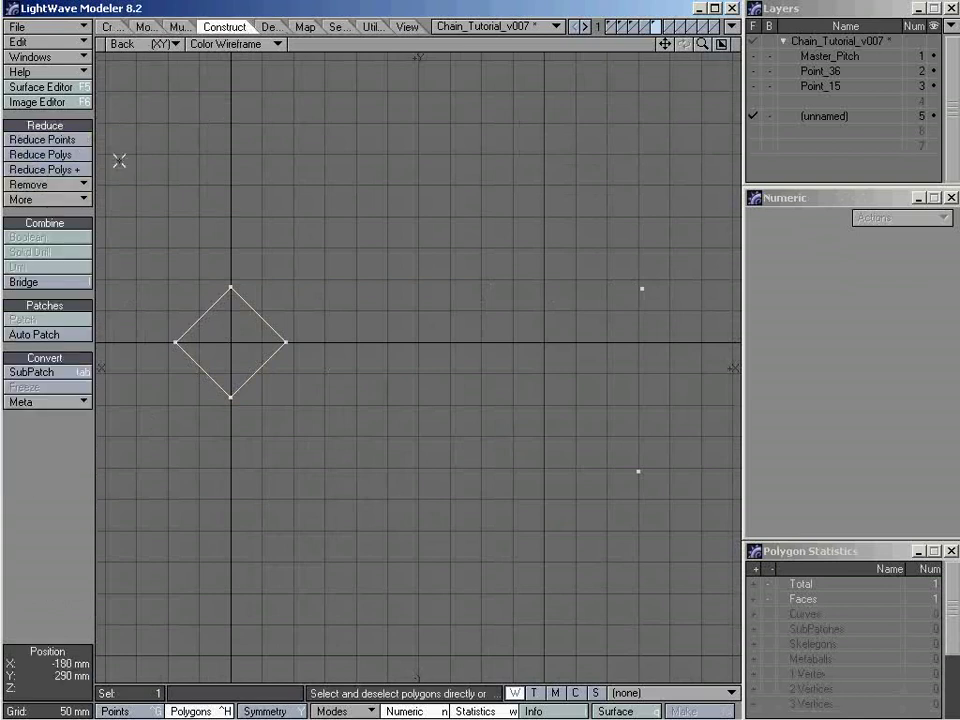
{"action": "left_click", "coordinate": [44, 199]}
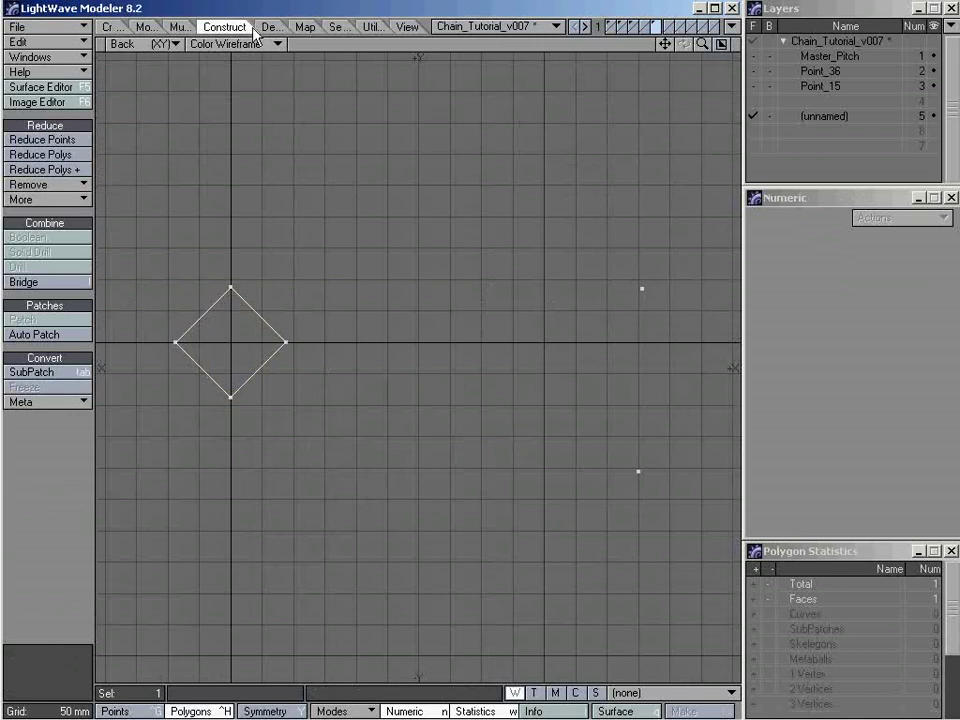
{"action": "left_click", "coordinate": [53, 187]}
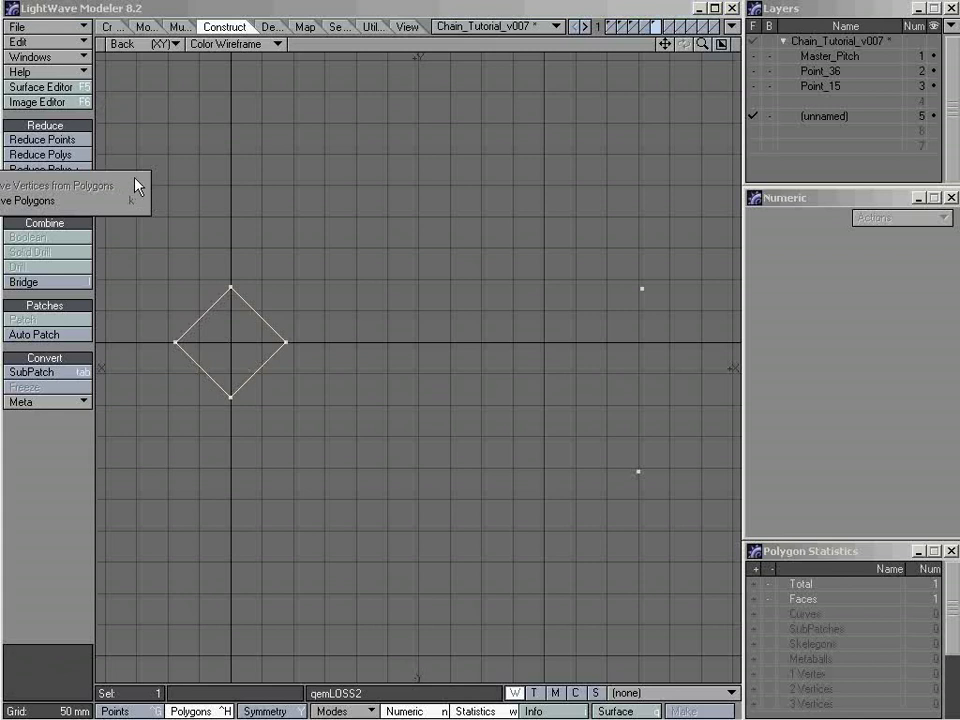
{"action": "left_click", "coordinate": [232, 86]}
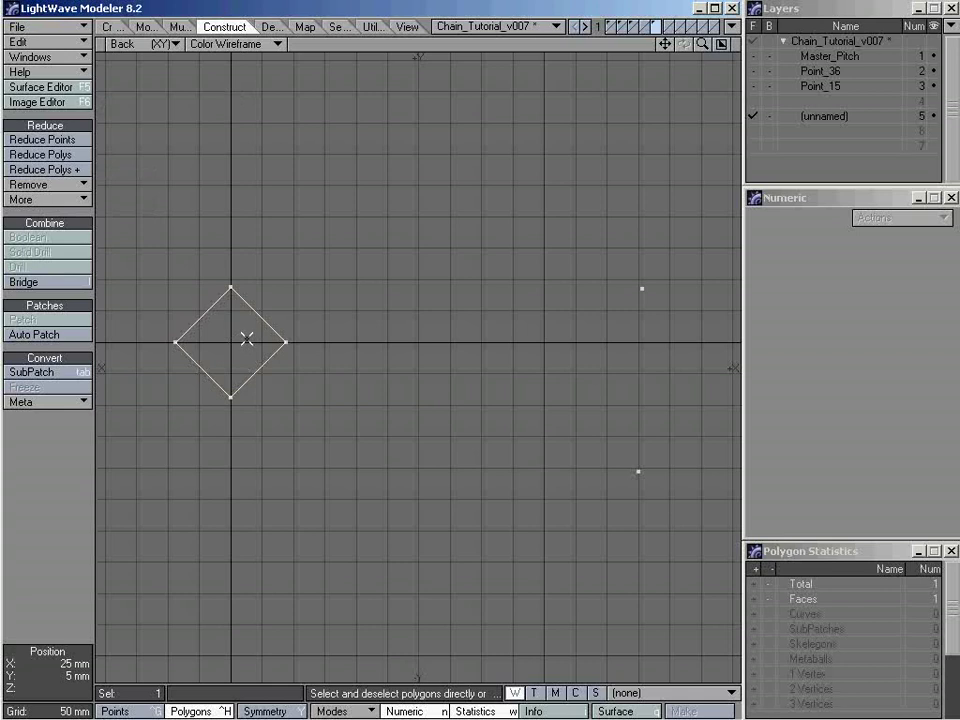
{"action": "key", "text": "k"}
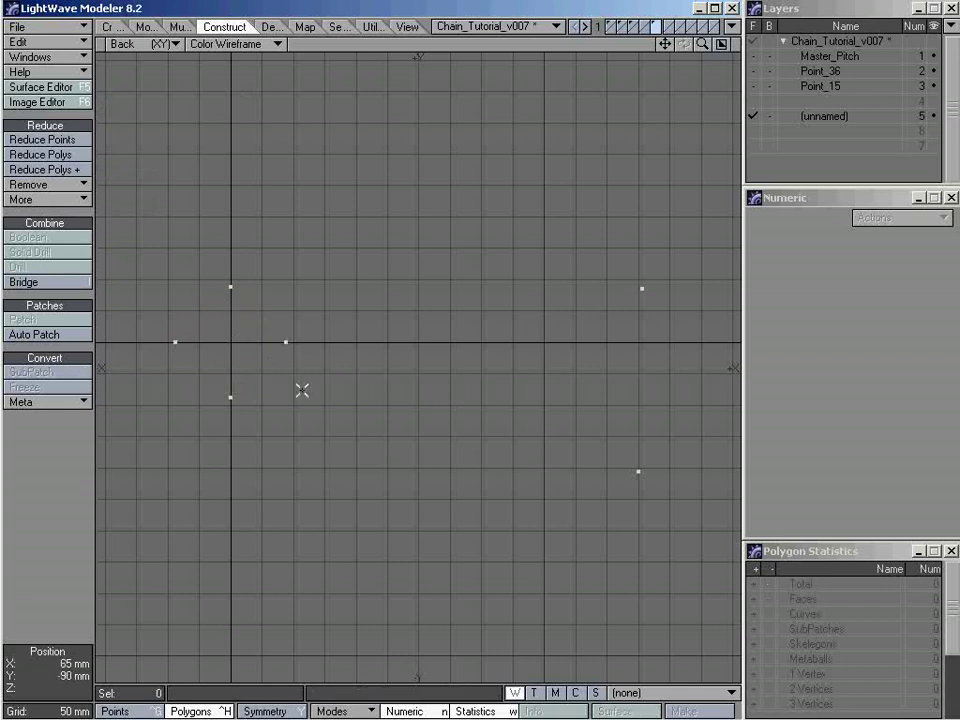
Step: Try an open curve through all six points in zigzag order, and remove it while keeping the points
{"action": "key", "text": "ctrl+g"}
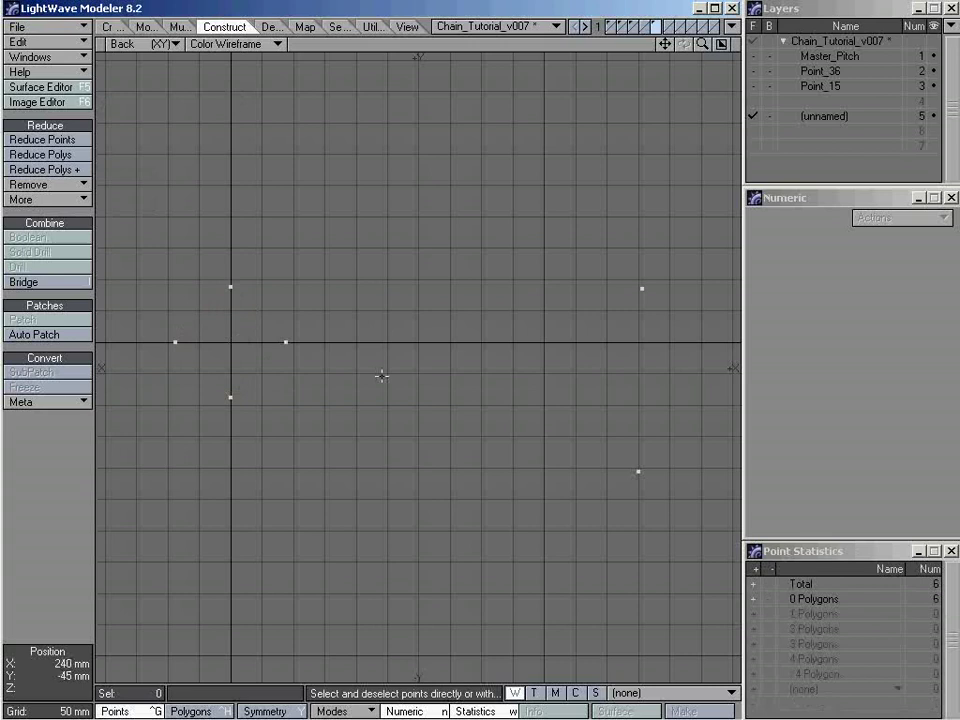
{"action": "left_click", "coordinate": [106, 26]}
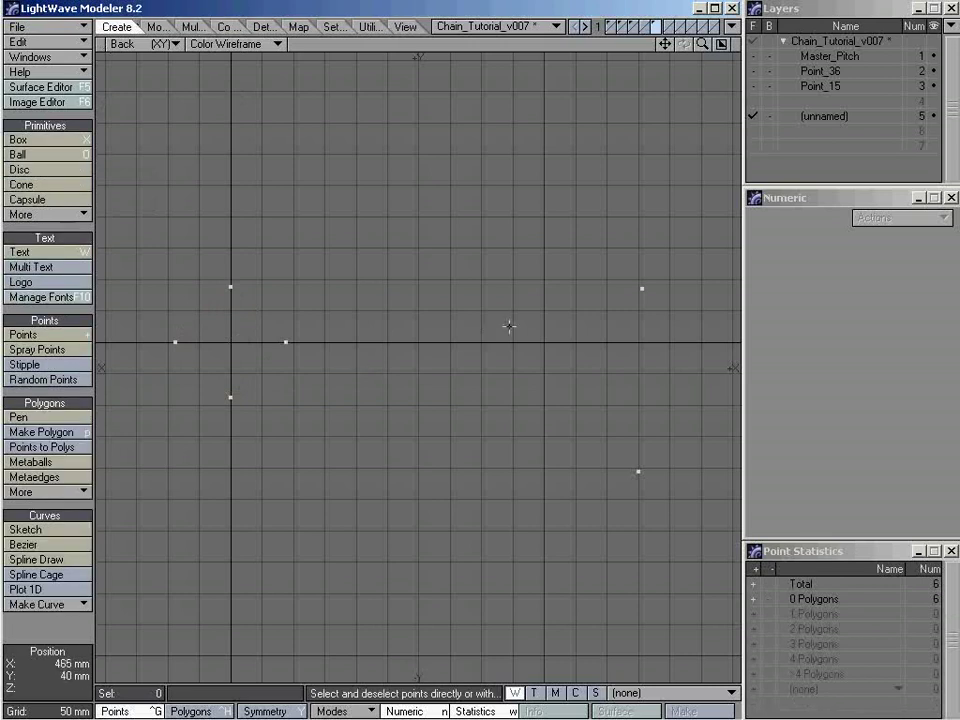
{"action": "left_click", "coordinate": [642, 290]}
{"action": "left_click", "coordinate": [230, 288]}
{"action": "left_click", "coordinate": [620, 468]}
{"action": "left_click", "coordinate": [231, 397]}
{"action": "left_click", "coordinate": [286, 342]}
{"action": "left_click", "coordinate": [176, 342]}
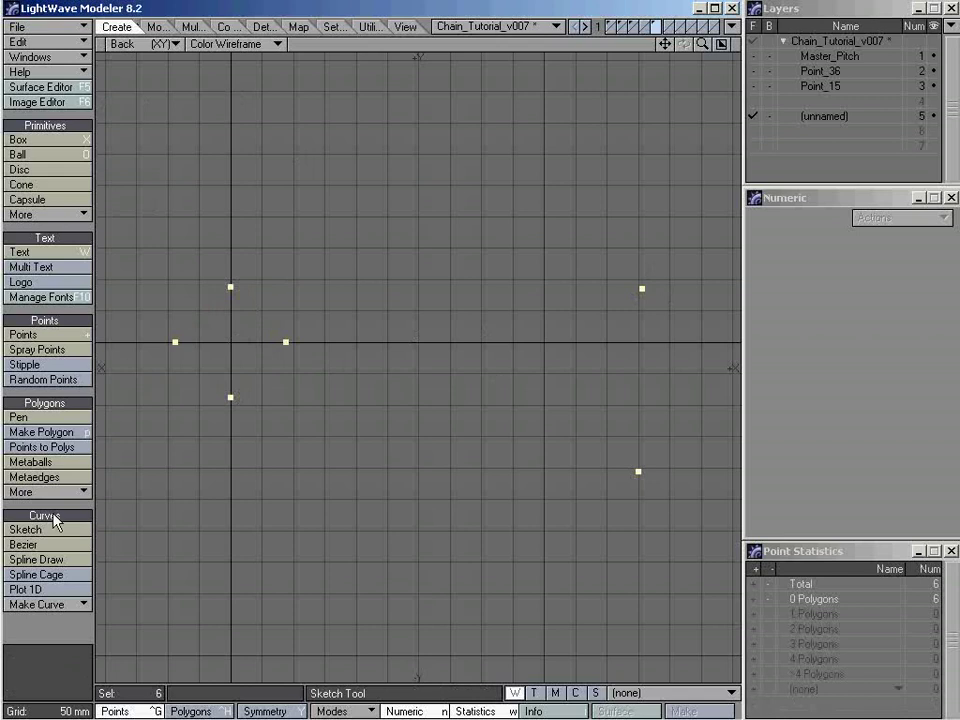
{"action": "left_click", "coordinate": [73, 606]}
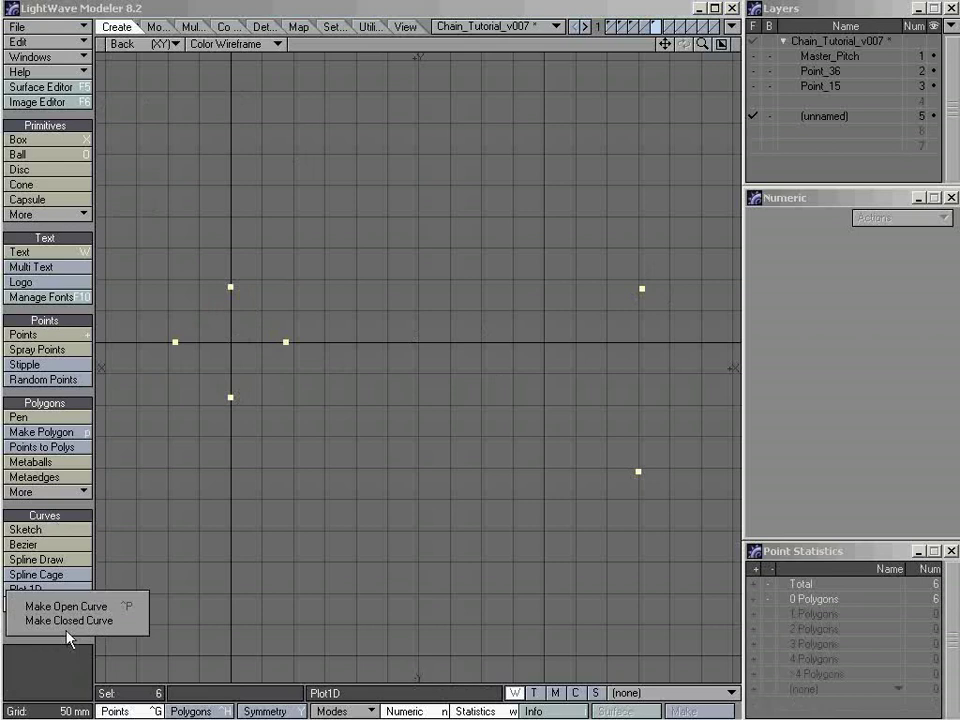
{"action": "left_click", "coordinate": [124, 608]}
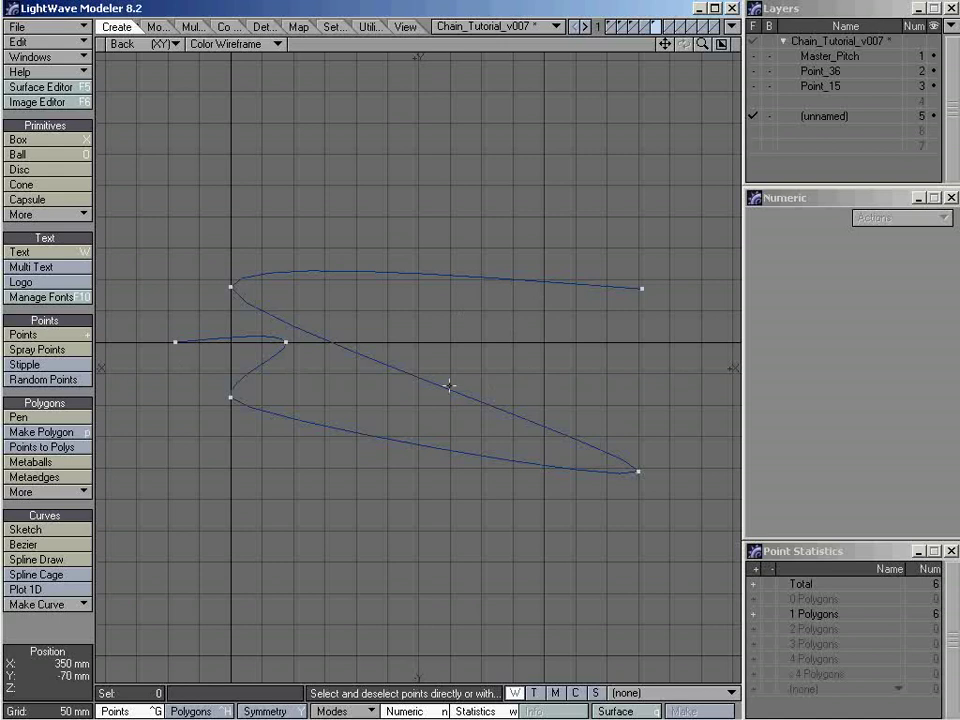
{"action": "key", "text": "ctrl+h"}
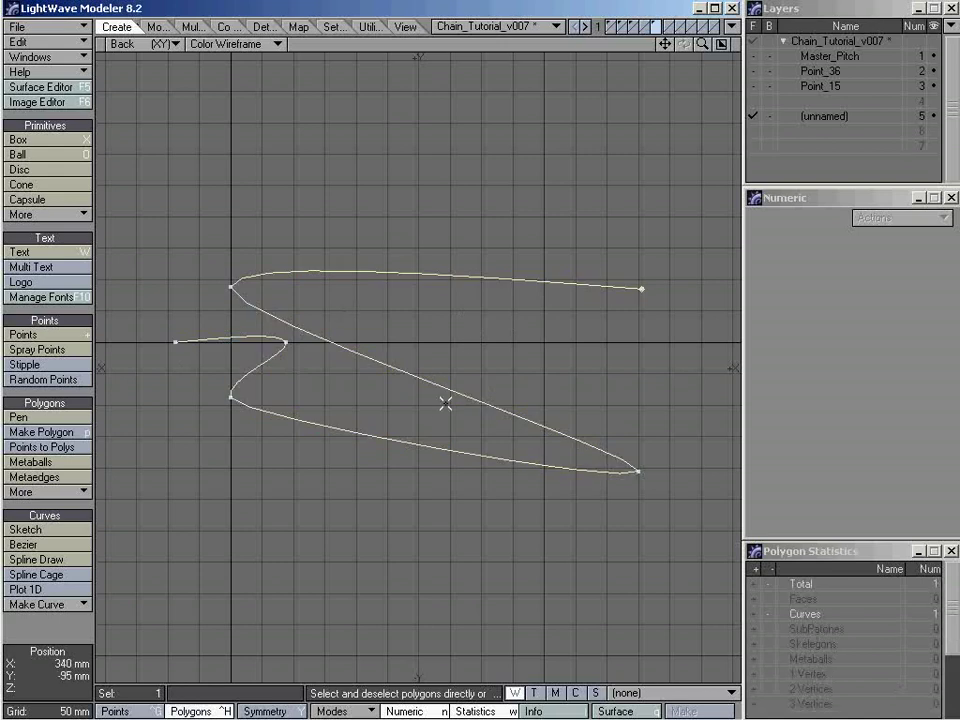
{"action": "key", "text": "k"}
Step: Make a U-shaped open curve from the upper far point around the diamond's top, left and bottom points to the lower far point
{"action": "key", "text": "ctrl+g"}
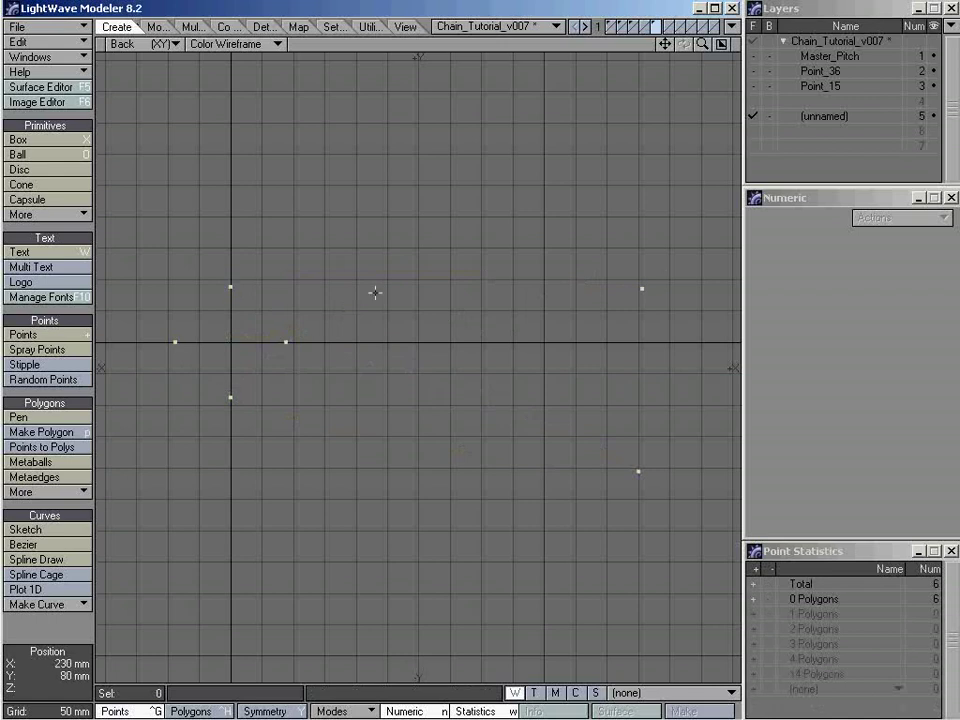
{"action": "left_click", "coordinate": [641, 289]}
{"action": "left_click", "coordinate": [229, 397]}
{"action": "left_click", "coordinate": [639, 472]}
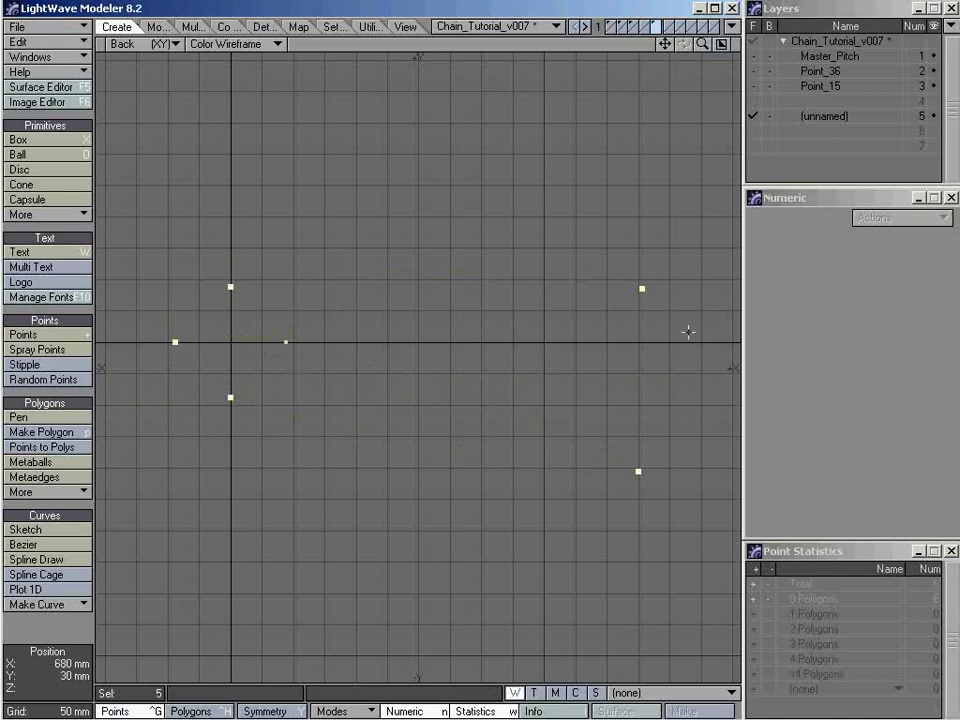
{"action": "key", "text": "ctrl+p"}
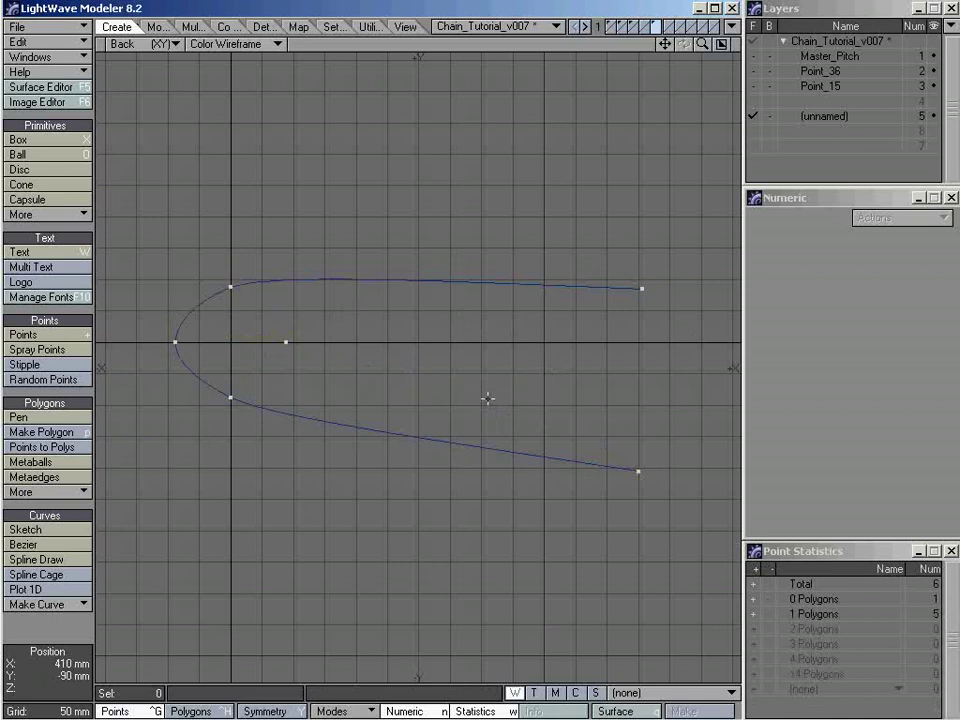
{"action": "key", "text": "ctrl+h"}
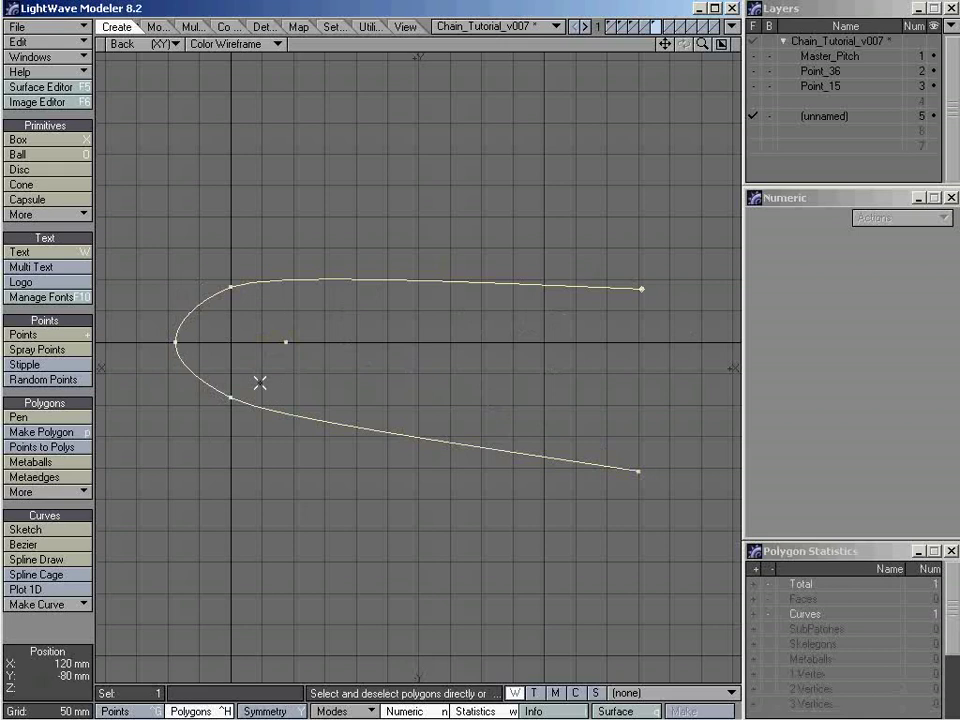
{"action": "key", "text": "slash"}
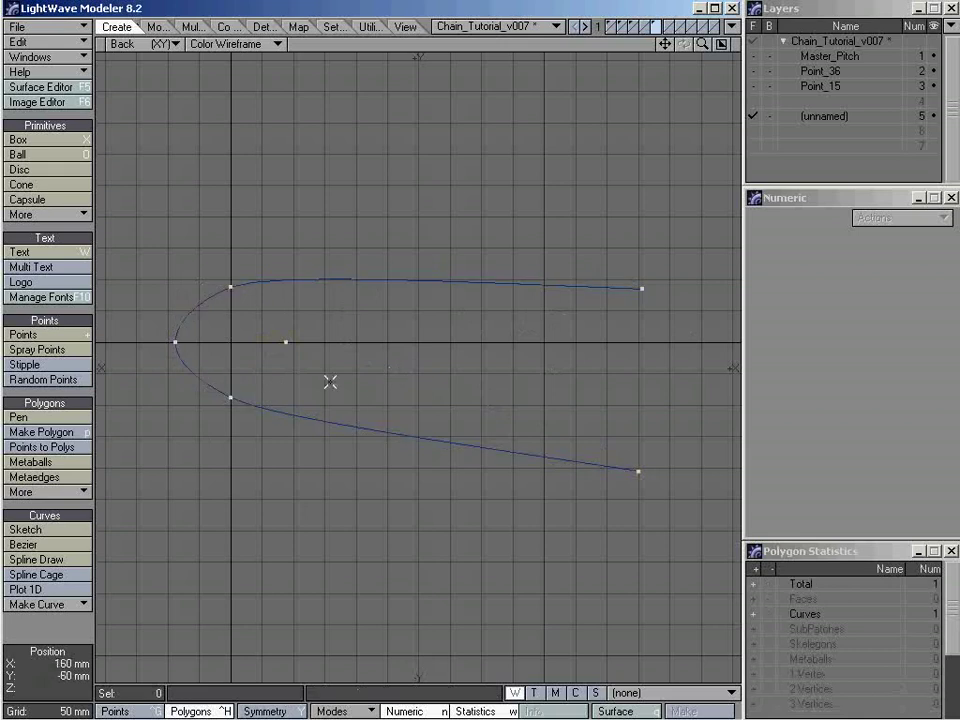
Step: Create a 40-sided disc of 88 mm radius at the origin in empty layer 6, with the layer 5 curve as background
{"action": "left_click", "coordinate": [821, 136]}
{"action": "left_click", "coordinate": [770, 117]}
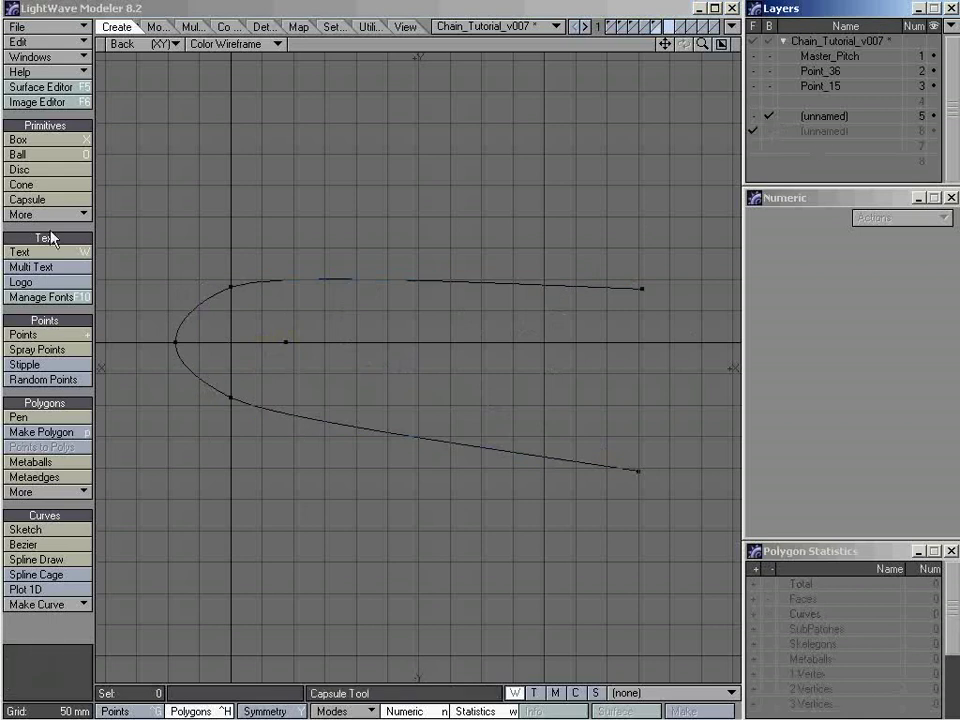
{"action": "left_click", "coordinate": [40, 170]}
{"action": "key", "text": "n"}
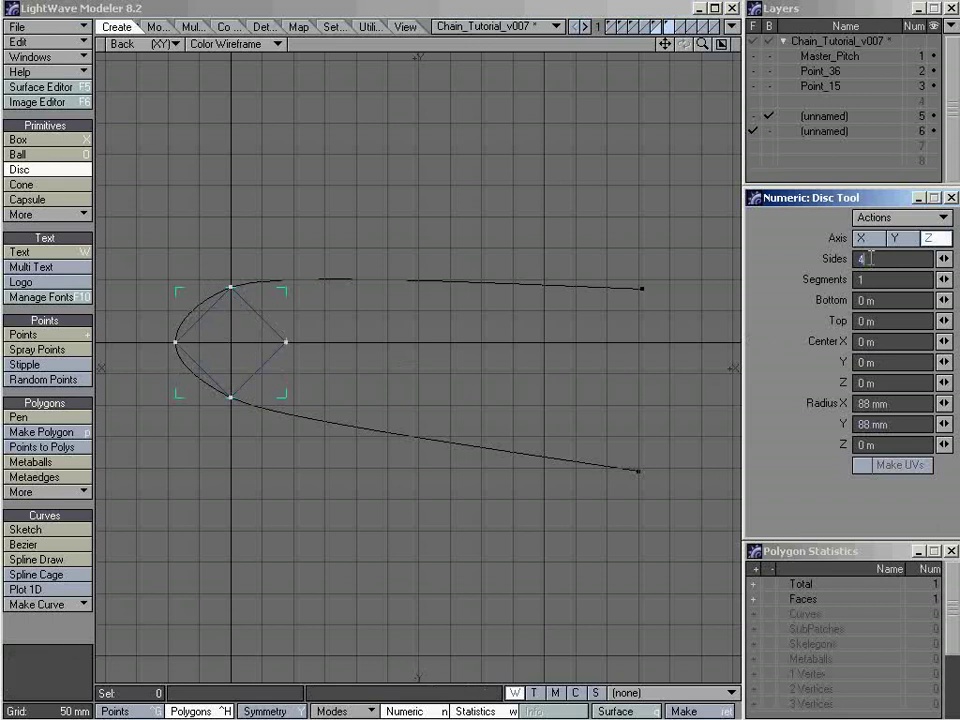
{"action": "type", "text": "1"}
{"action": "type", "text": "0"}
{"action": "key", "text": "Tab"}
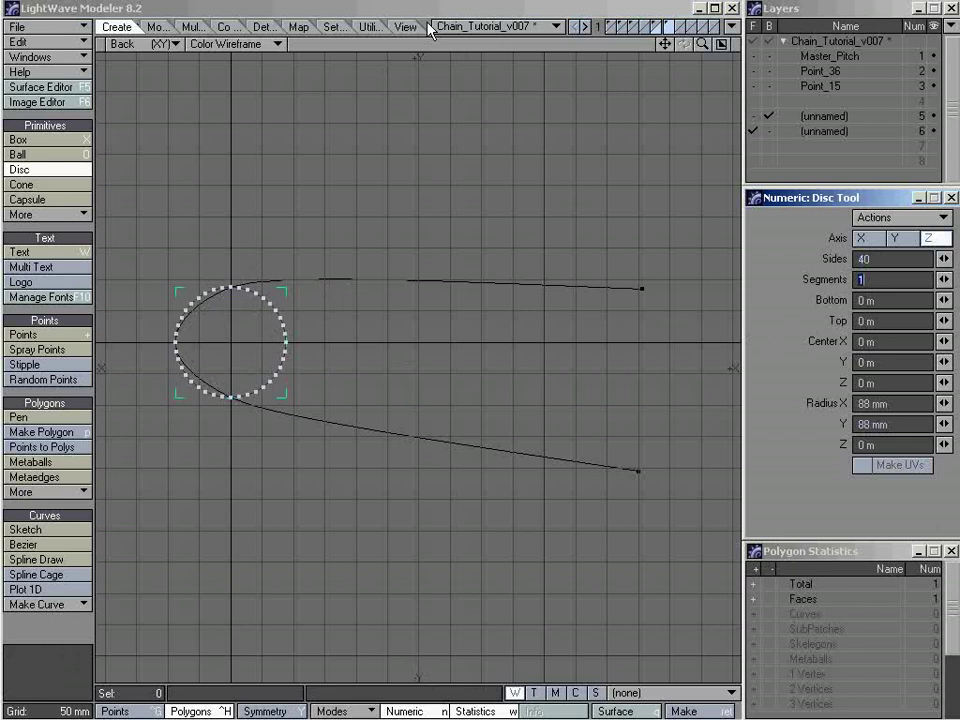
{"action": "key", "text": "space"}
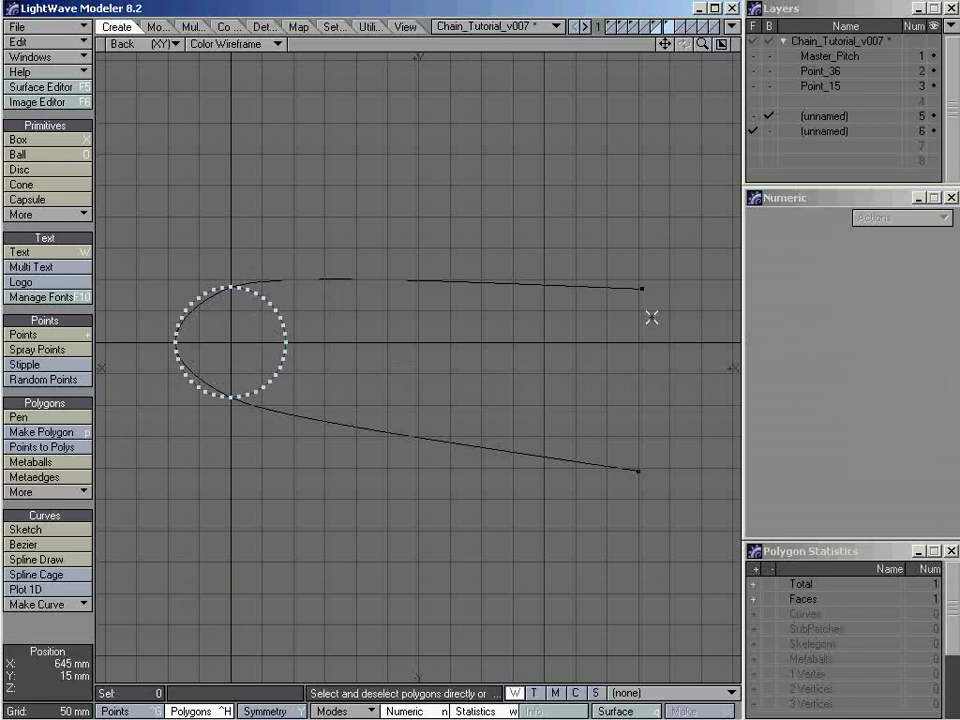
Step: Copy the two far end points of the layer 5 curve into layer 6 with the disc
{"action": "key", "text": "apostrophe"}
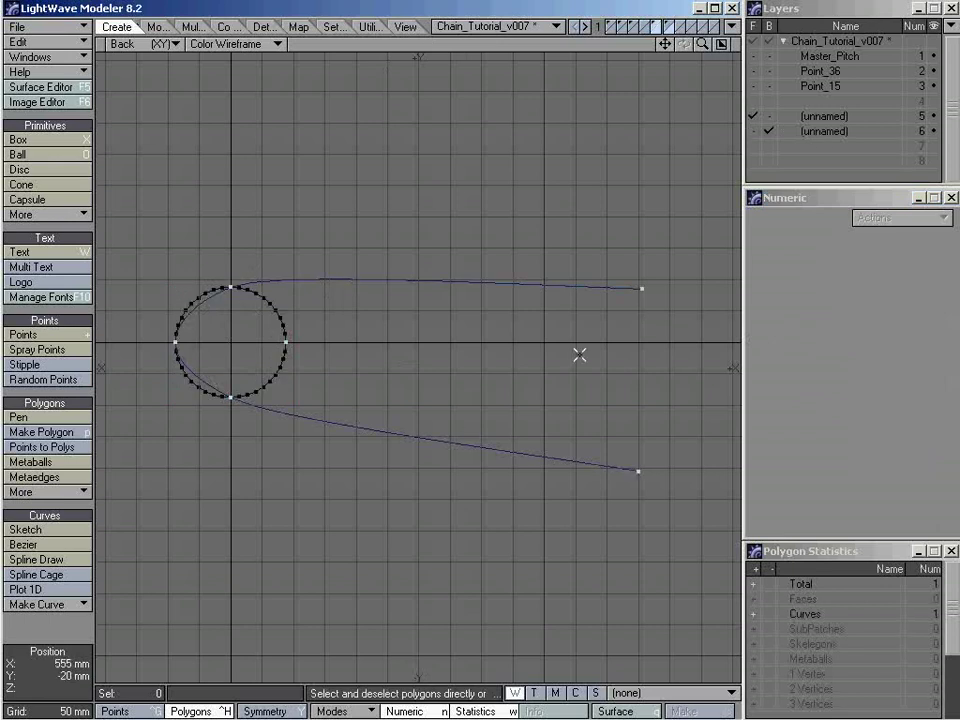
{"action": "key", "text": "ctrl+g"}
{"action": "mouse_move", "coordinate": [546, 317]}
{"action": "right_mouse_down"}
{"action": "mouse_move", "coordinate": [553, 467]}
{"action": "mouse_move", "coordinate": [546, 320]}
{"action": "right_mouse_up"}
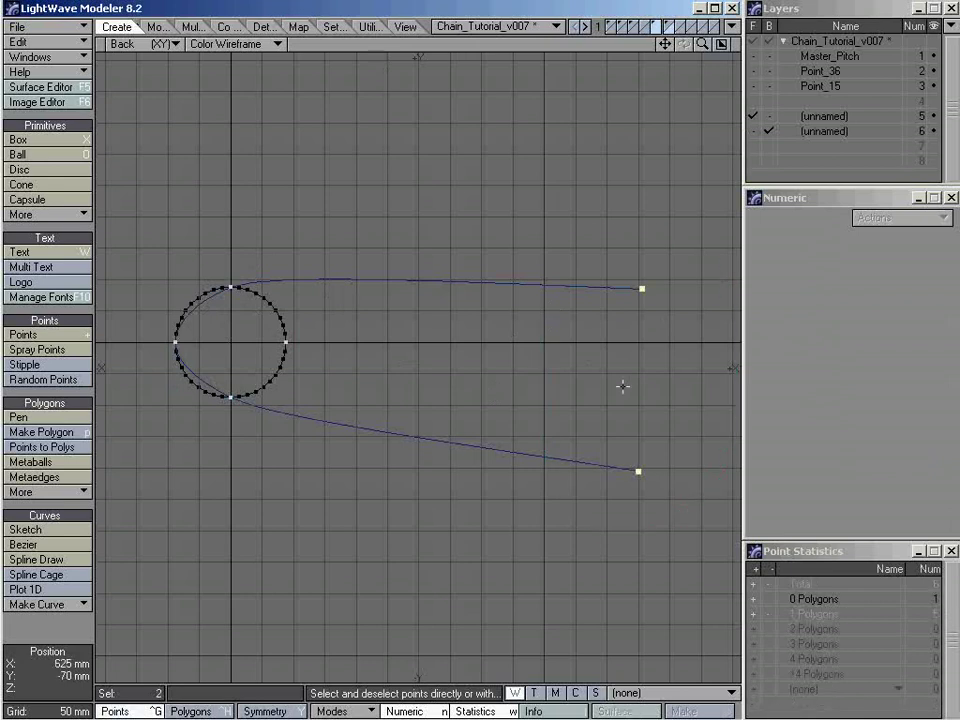
{"action": "key", "text": "apostrophe"}
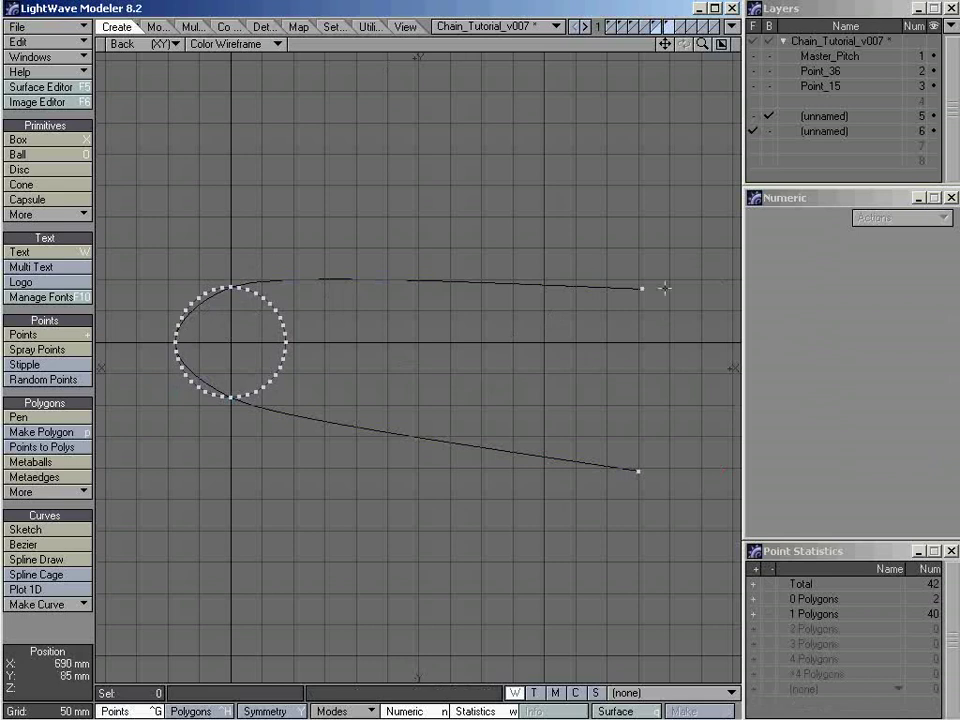
Step: Make an open curve from the upper far point around the disc's left half to the lower far point, and select it for inspection
{"action": "key", "text": "period"}
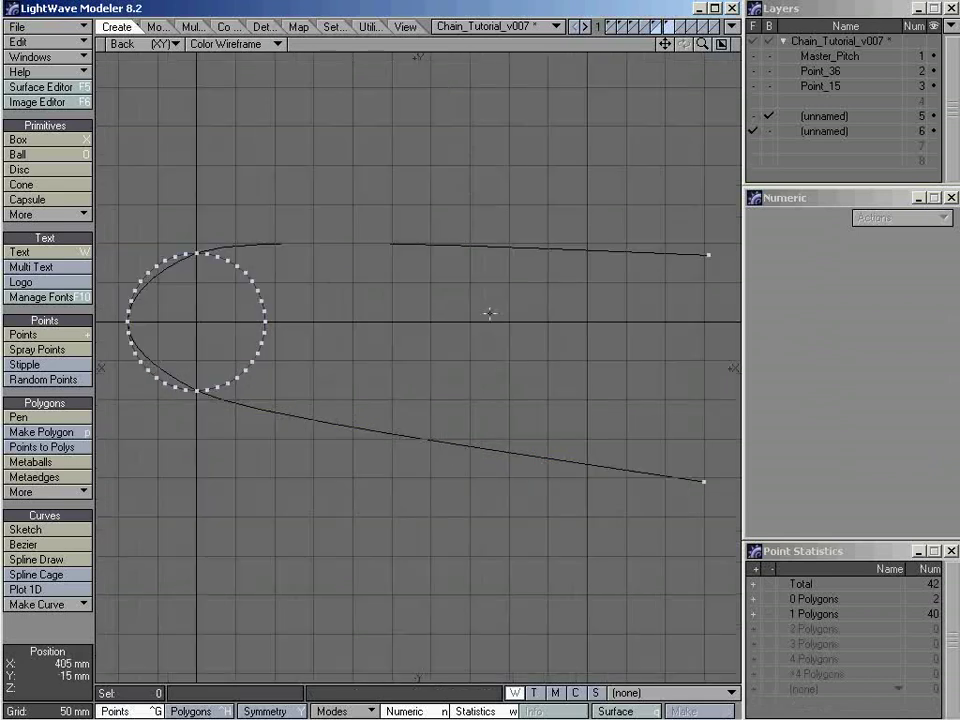
{"action": "left_click", "coordinate": [708, 254]}
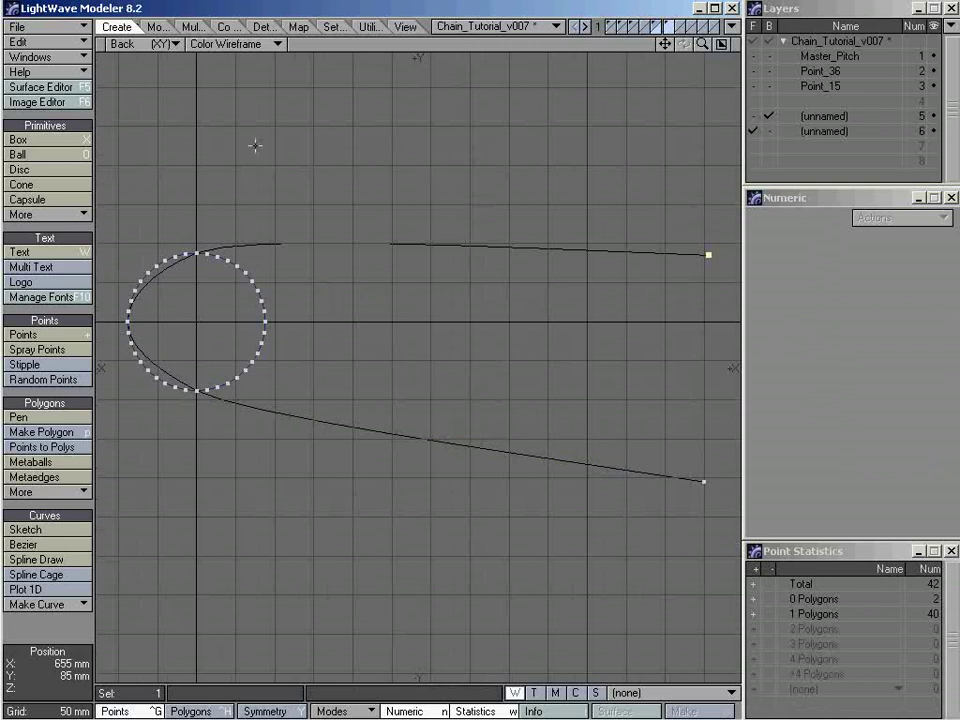
{"action": "left_click", "coordinate": [197, 248]}
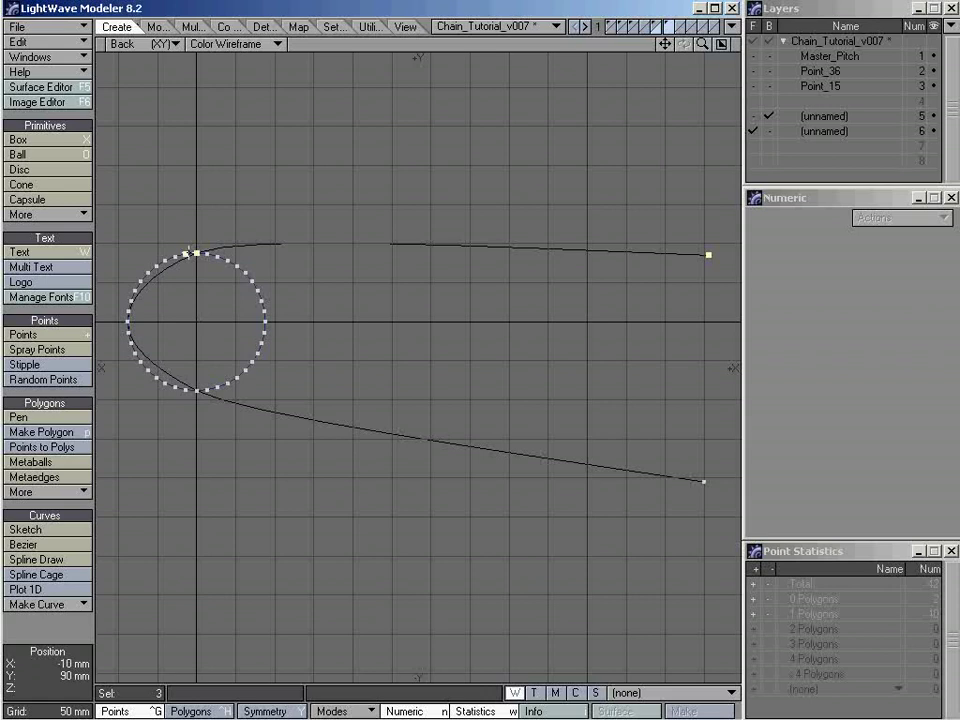
{"action": "mouse_move", "coordinate": [174, 257]}
{"action": "left_mouse_down"}
{"action": "mouse_move", "coordinate": [135, 281]}
{"action": "mouse_move", "coordinate": [134, 318]}
{"action": "mouse_move", "coordinate": [158, 312]}
{"action": "mouse_move", "coordinate": [156, 377]}
{"action": "left_mouse_up"}
{"action": "mouse_move", "coordinate": [214, 321]}
{"action": "right_mouse_down"}
{"action": "mouse_move", "coordinate": [200, 372]}
{"action": "mouse_move", "coordinate": [106, 374]}
{"action": "mouse_move", "coordinate": [112, 318]}
{"action": "right_mouse_up"}
{"action": "mouse_move", "coordinate": [131, 306]}
{"action": "left_mouse_down"}
{"action": "mouse_move", "coordinate": [128, 354]}
{"action": "mouse_move", "coordinate": [173, 392]}
{"action": "left_mouse_up"}
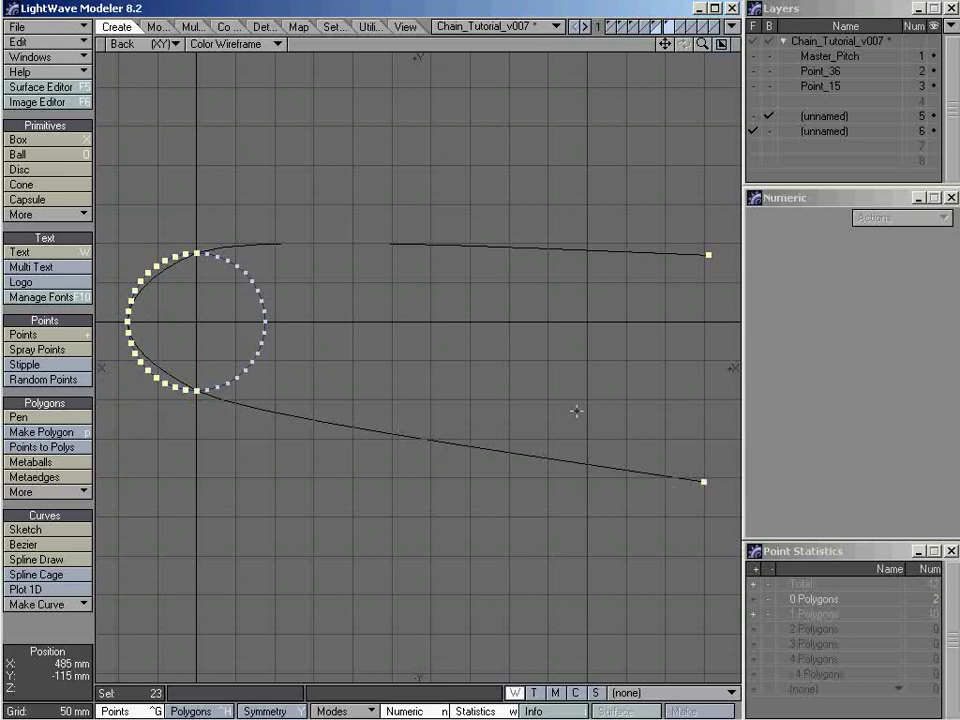
{"action": "key", "text": "p"}
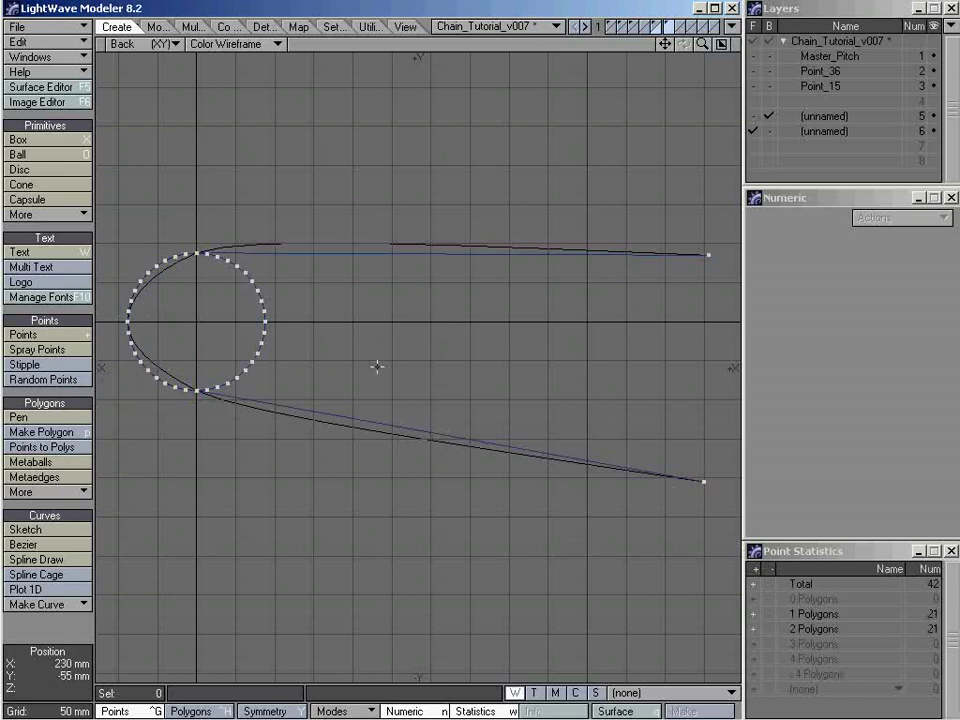
{"action": "key", "text": "ctrl+h"}
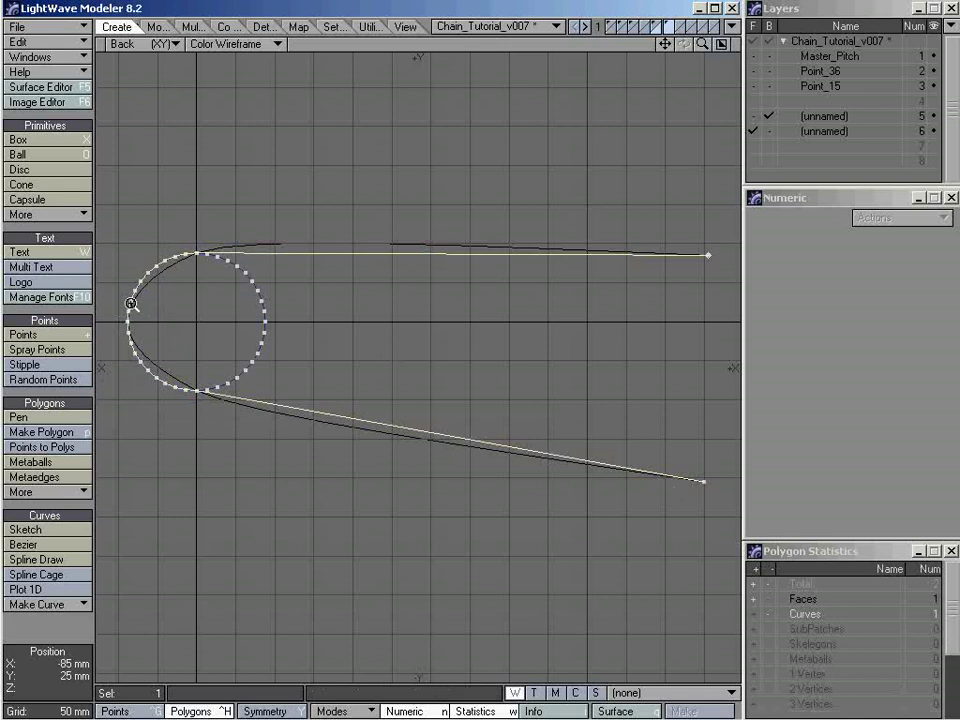
{"action": "scroll", "coordinate": [140, 308], "scroll_direction": "up", "scroll_amount": 1}
{"action": "left_click_drag", "start_coordinate": [151, 305], "coordinate": [306, 315], "text": "ctrl+alt"}
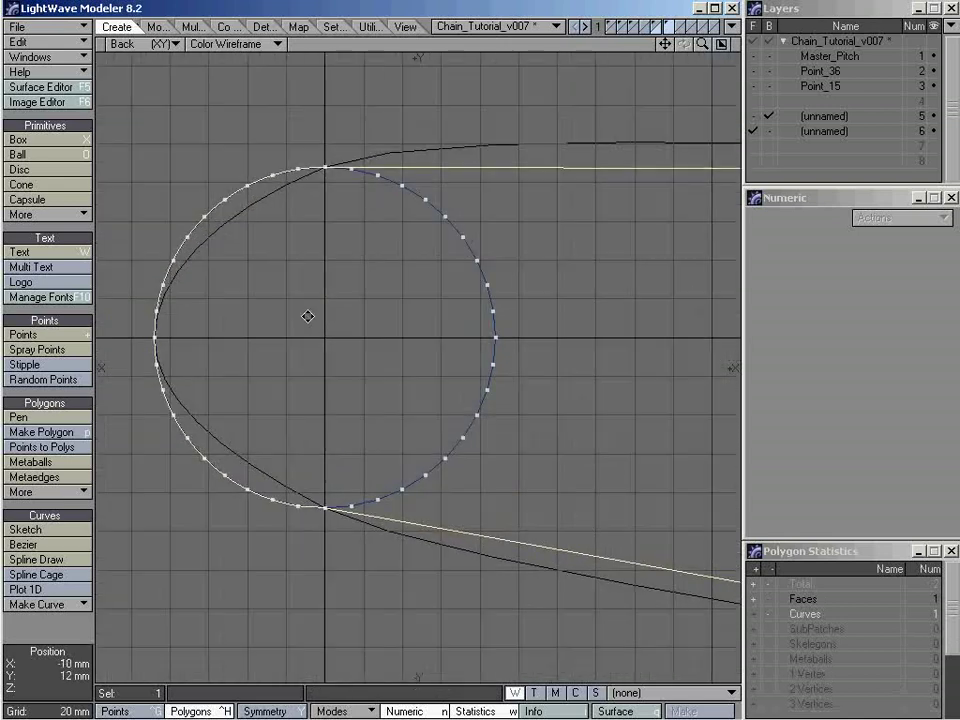
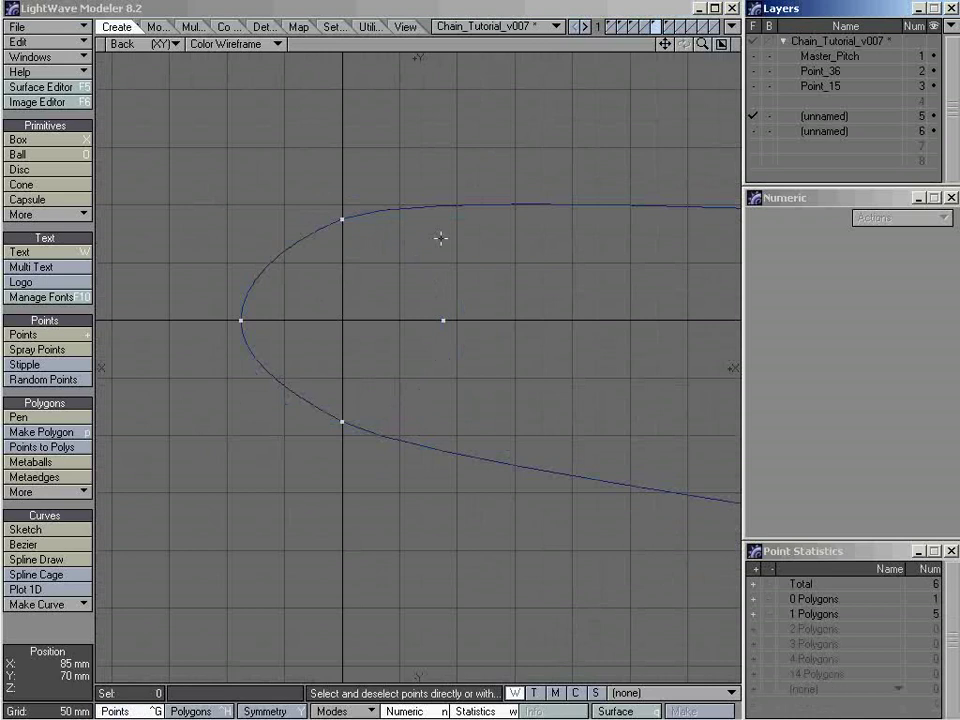
Step: Copy the four diamond points into layer 7 over the layer 5 curve, select them, and set the action center to Mouse
{"action": "mouse_move", "coordinate": [485, 237]}
{"action": "left_mouse_down"}
{"action": "mouse_move", "coordinate": [246, 198]}
{"action": "mouse_move", "coordinate": [200, 452]}
{"action": "mouse_move", "coordinate": [512, 338]}
{"action": "left_mouse_up"}
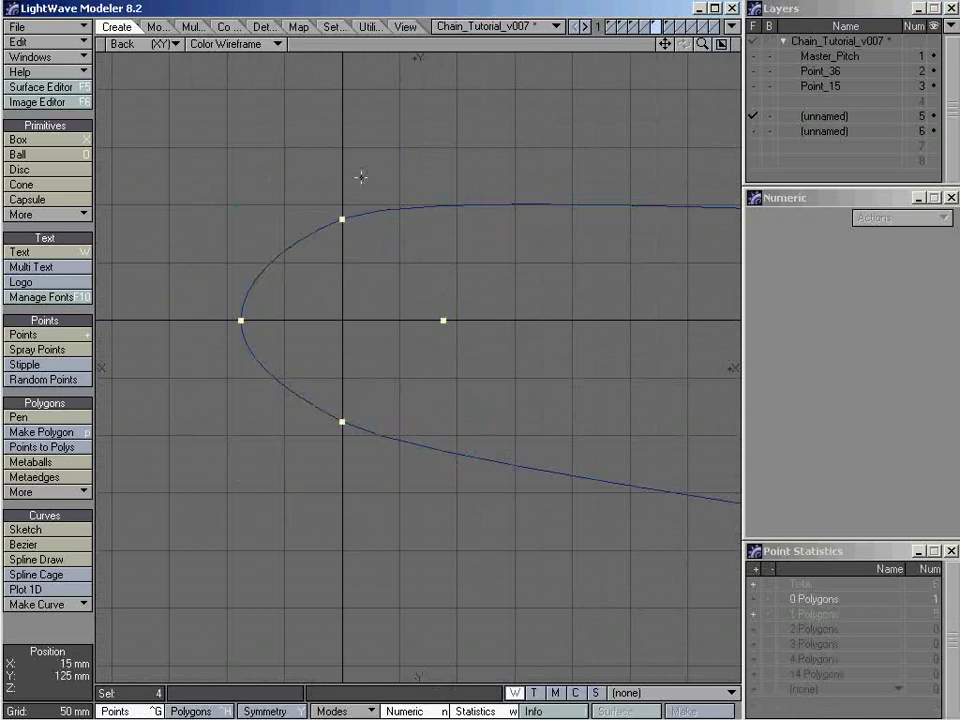
{"action": "left_click", "coordinate": [816, 148]}
{"action": "key", "text": "ctrl+v"}
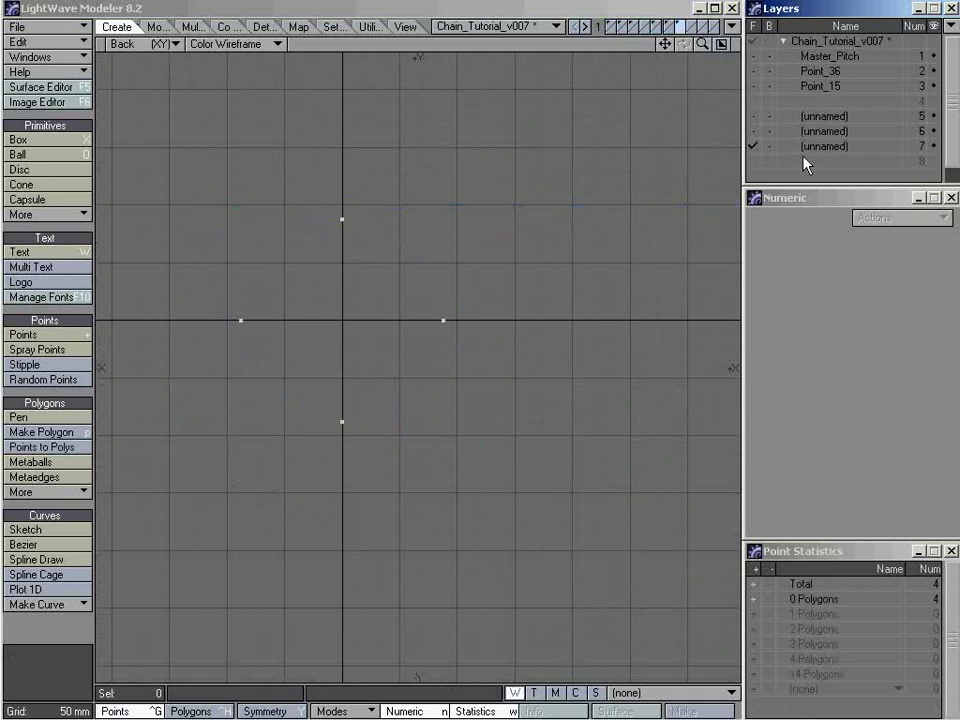
{"action": "left_click", "coordinate": [769, 116]}
{"action": "mouse_move", "coordinate": [450, 163]}
{"action": "right_mouse_down"}
{"action": "mouse_move", "coordinate": [208, 533]}
{"action": "mouse_move", "coordinate": [332, 208]}
{"action": "right_mouse_up"}
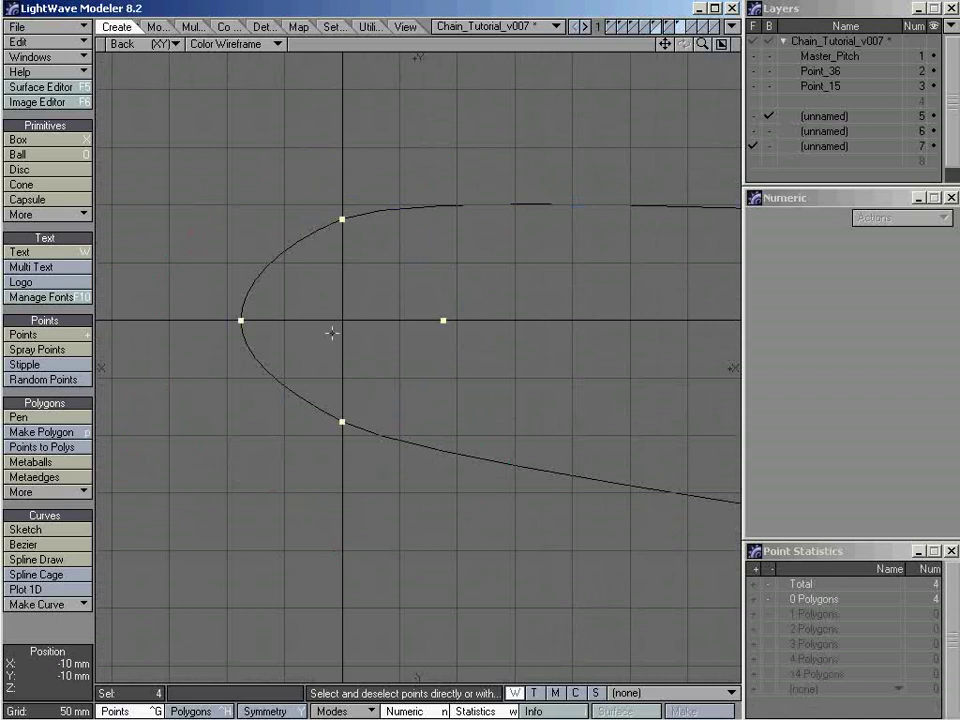
{"action": "scroll", "coordinate": [317, 242], "scroll_direction": "up", "scroll_amount": 1}
{"action": "left_click_drag", "start_coordinate": [356, 242], "coordinate": [364, 285], "text": "alt+shift"}
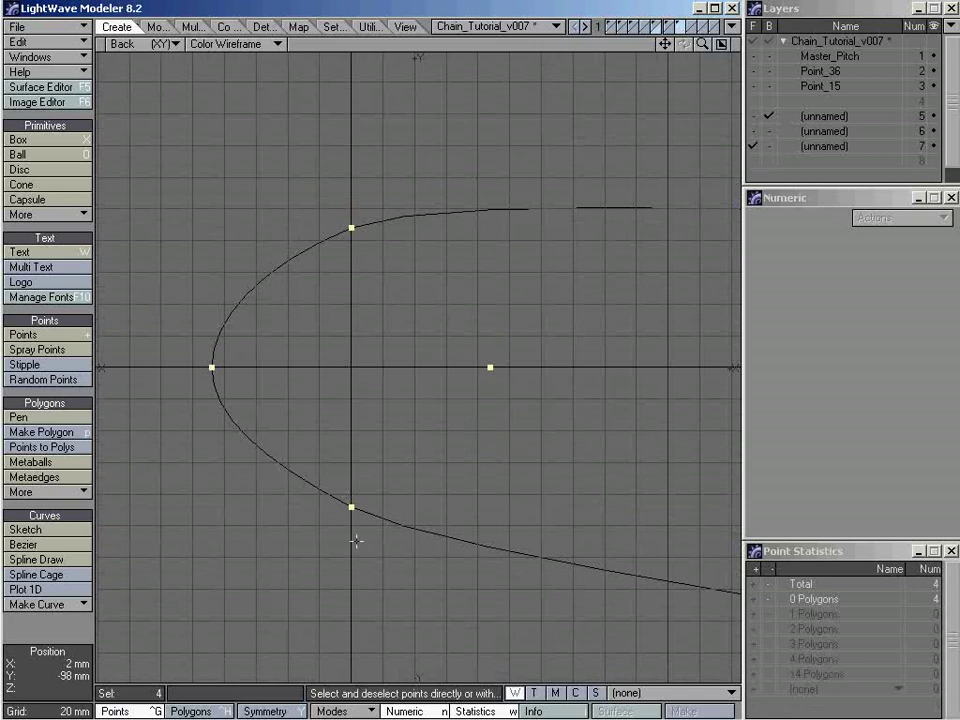
{"action": "left_click", "coordinate": [368, 711]}
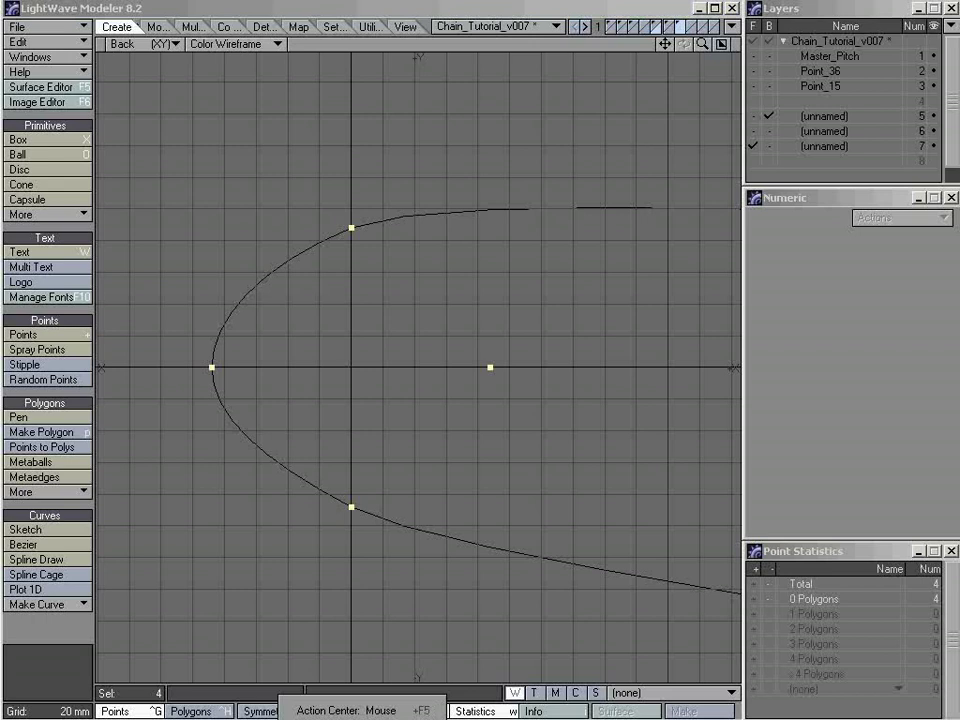
{"action": "left_click", "coordinate": [346, 711]}
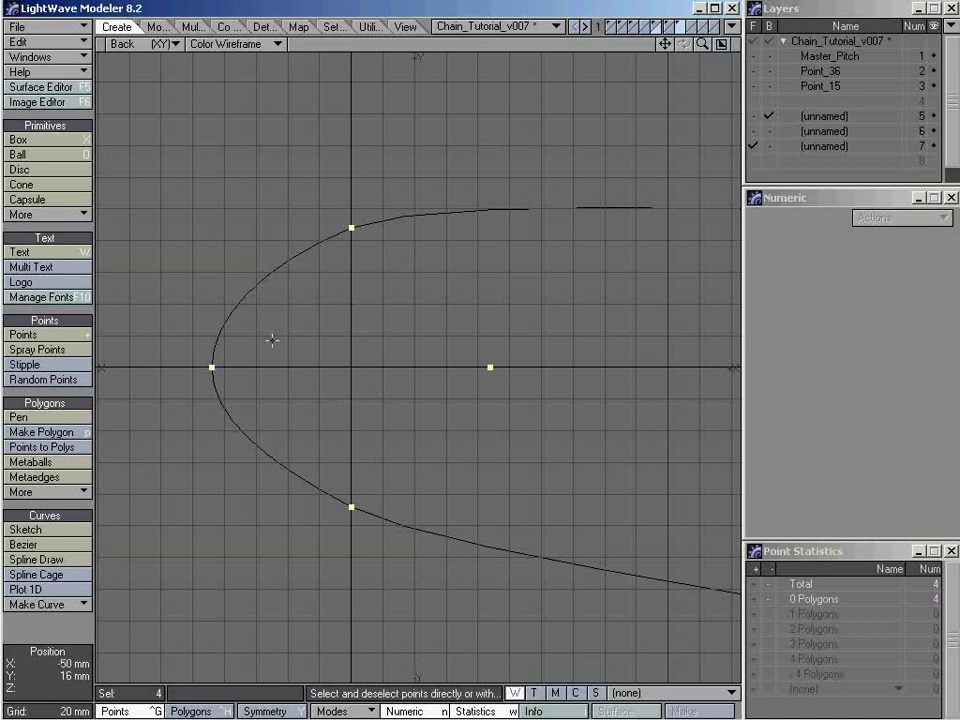
Step: Try rotating the four copied points about the origin on the Z axis against the layer 5 curve
{"action": "key", "text": "y"}
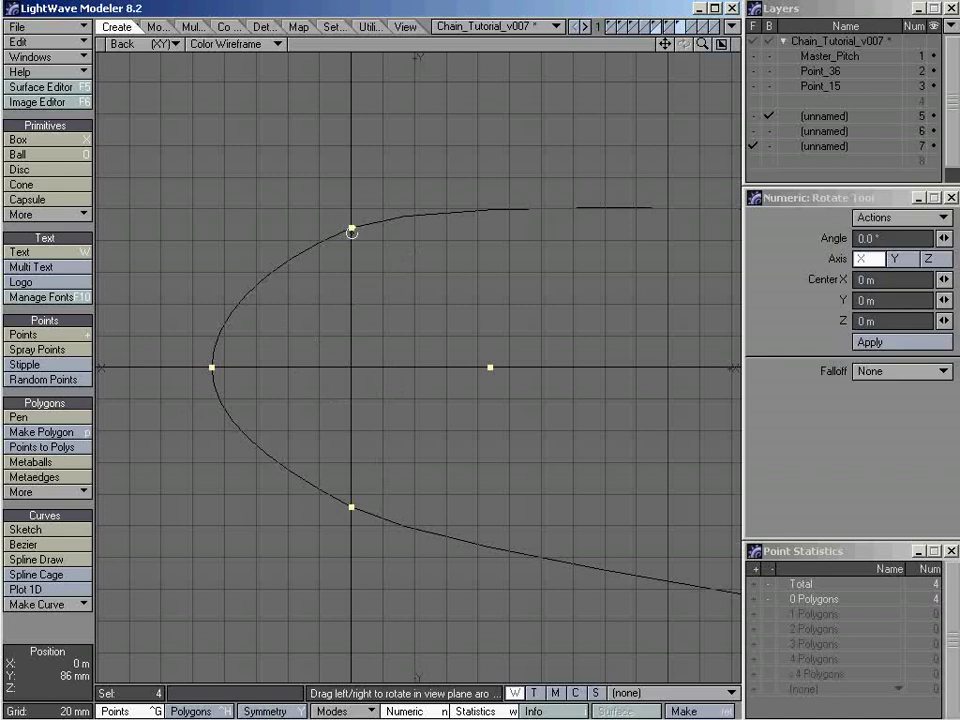
{"action": "left_click", "coordinate": [360, 326]}
{"action": "left_click_drag", "start_coordinate": [360, 326], "coordinate": [494, 326]}
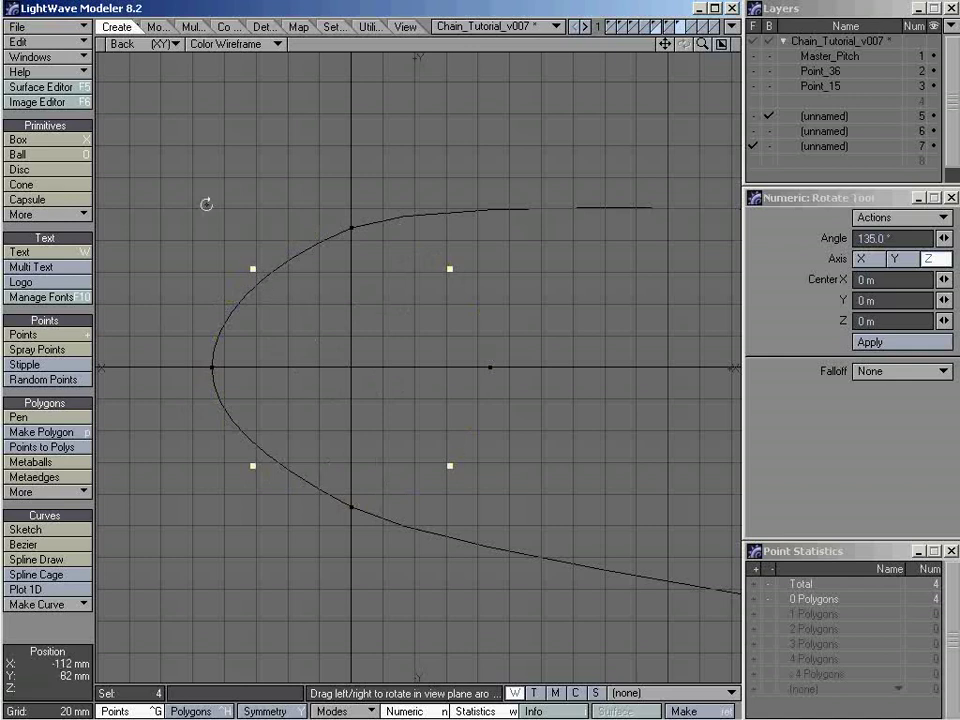
{"action": "left_click_drag", "start_coordinate": [368, 325], "coordinate": [718, 144]}
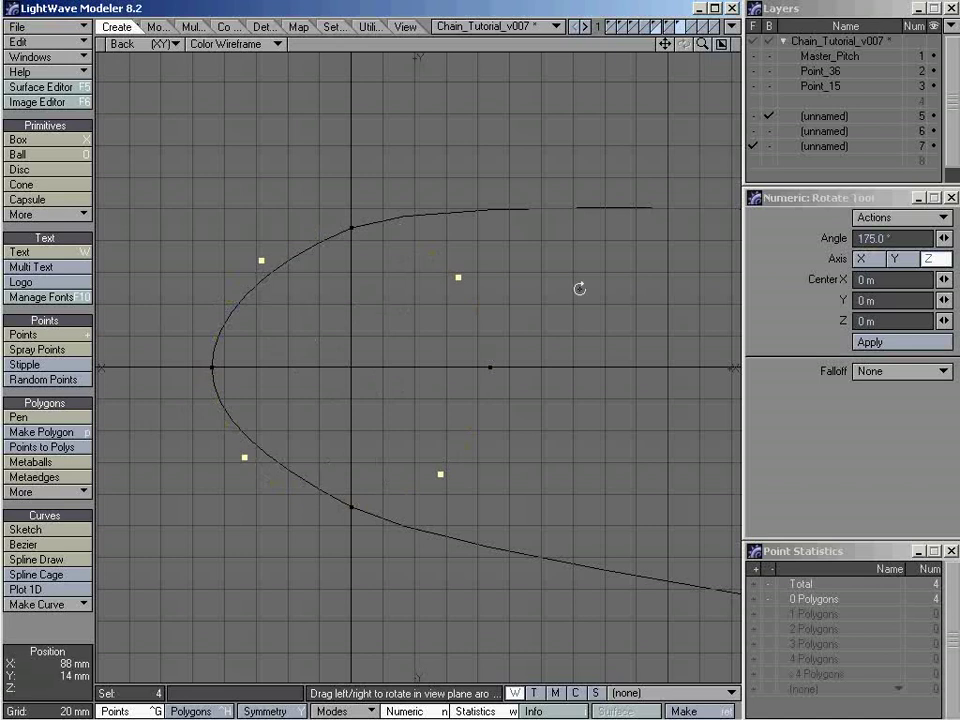
{"action": "left_click_drag", "start_coordinate": [461, 362], "coordinate": [467, 332]}
{"action": "key", "text": "space"}
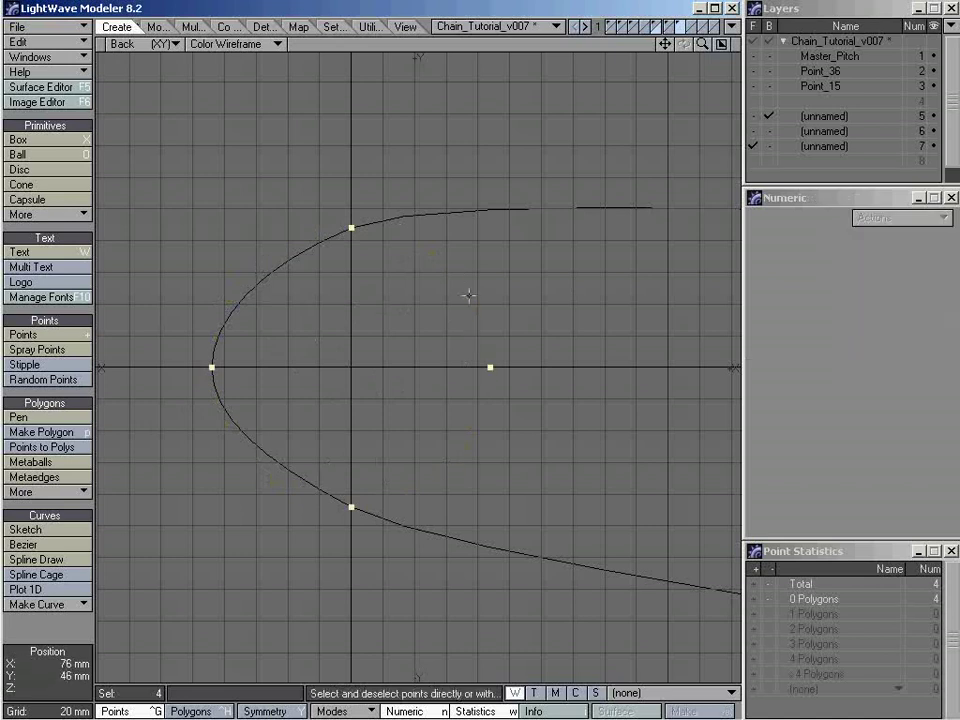
Step: Show the layer 6 disc as background, rotate the four points 34° about the origin on the Z axis, and deselect them
{"action": "left_click", "coordinate": [769, 131]}
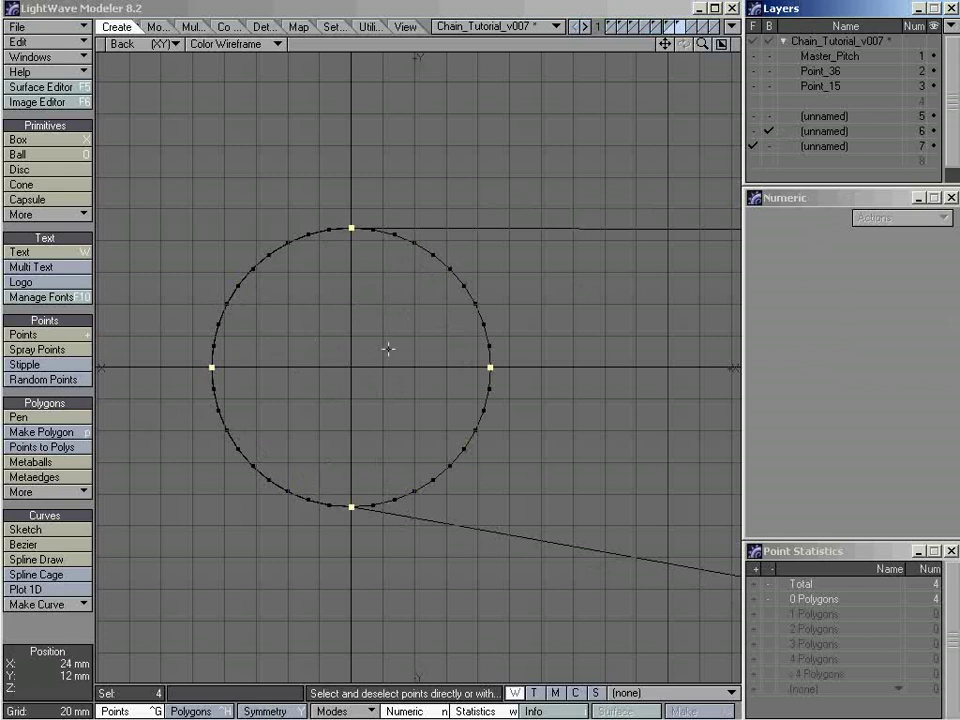
{"action": "key", "text": "y"}
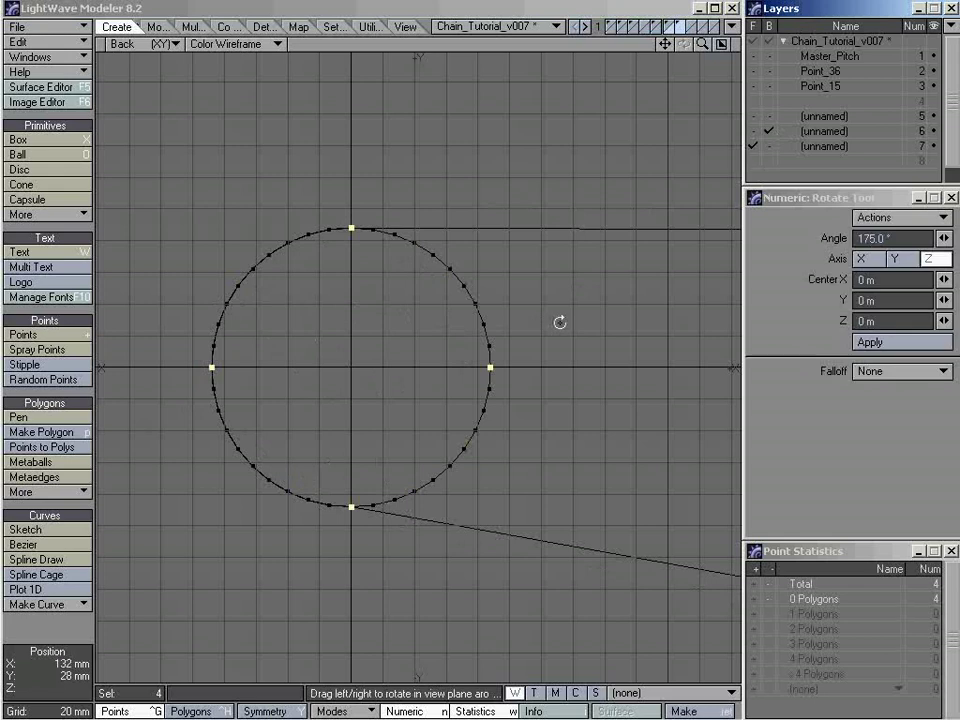
{"action": "left_click_drag", "start_coordinate": [559, 321], "coordinate": [680, 321]}
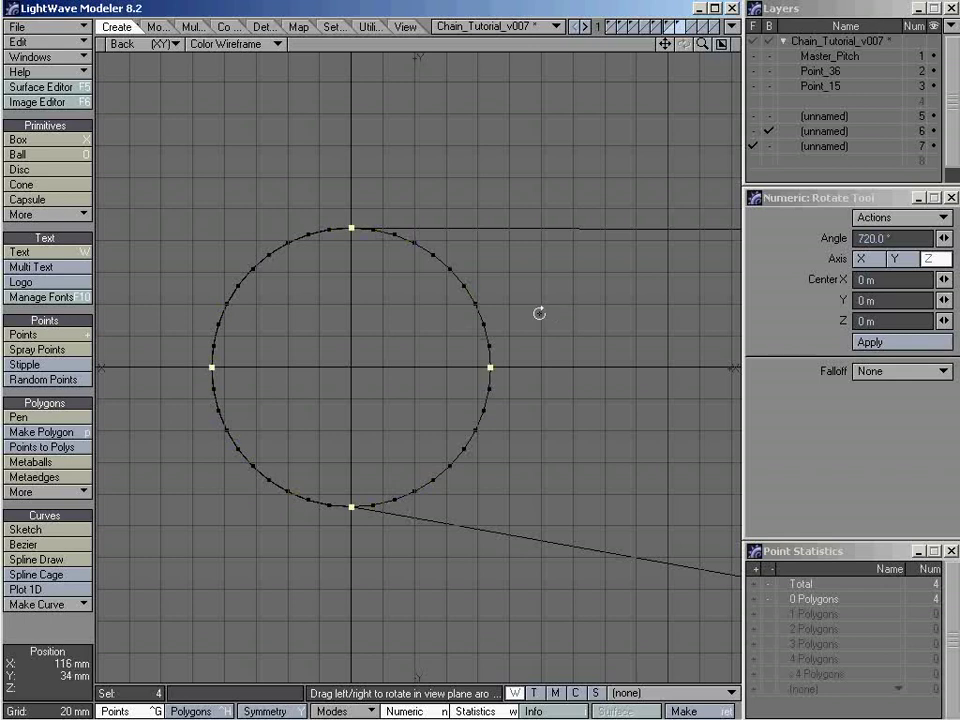
{"action": "left_click_drag", "start_coordinate": [440, 220], "coordinate": [583, 294]}
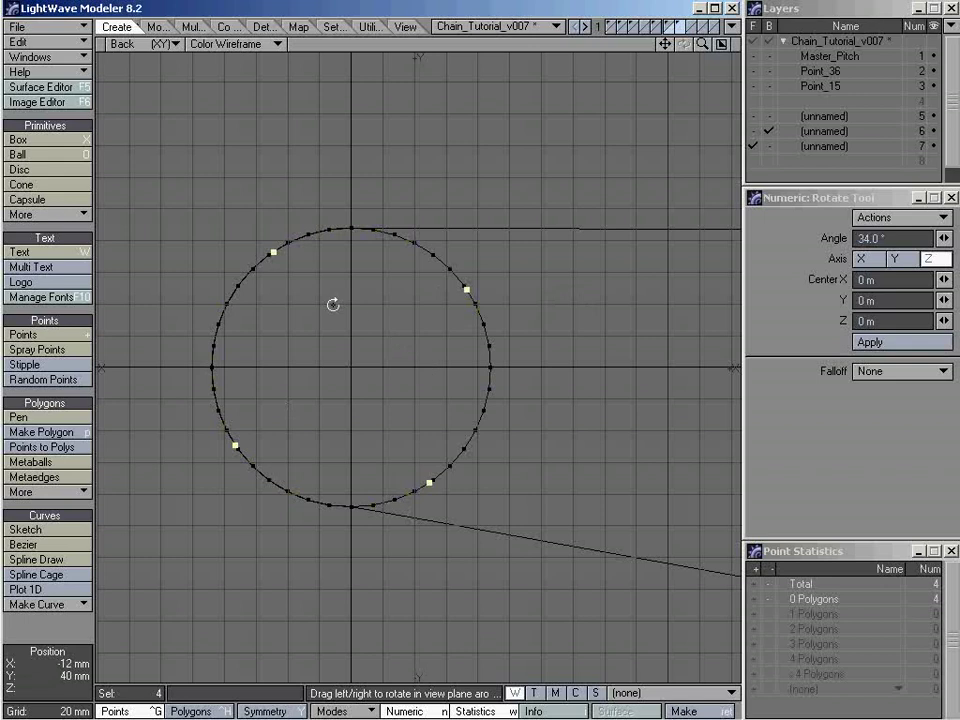
{"action": "key", "text": "space"}
{"action": "key", "text": "slash"}
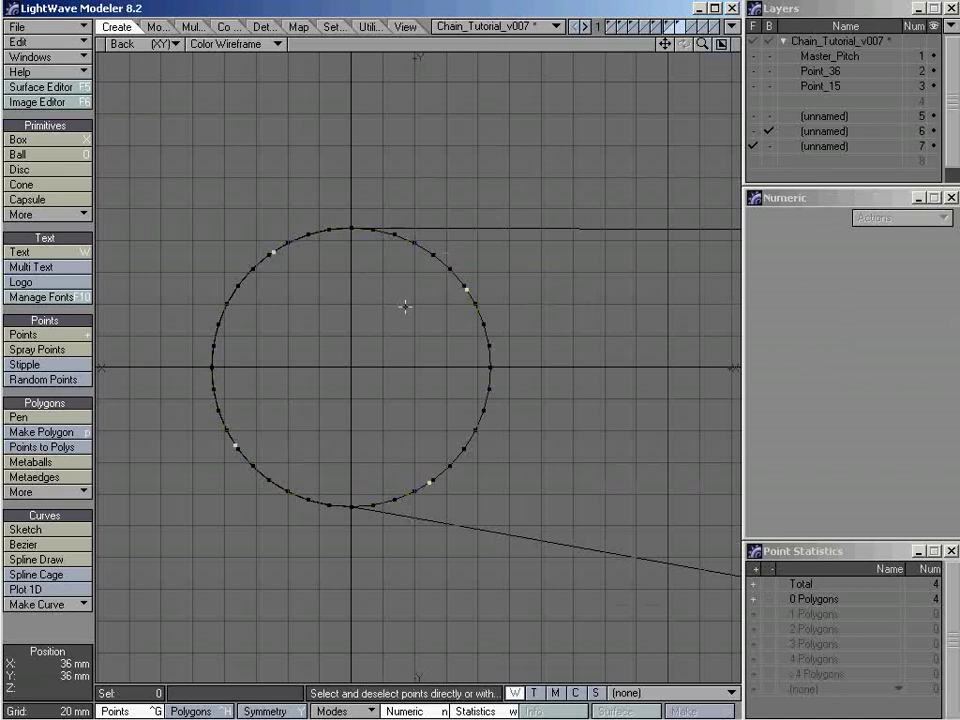
Step: Bring layers 5, 6 and 7 to the foreground together and delete all their geometry
{"action": "scroll", "coordinate": [467, 287], "scroll_direction": "down", "scroll_amount": 2}
{"action": "left_click_drag", "start_coordinate": [501, 272], "coordinate": [452, 283], "text": "alt+shift"}
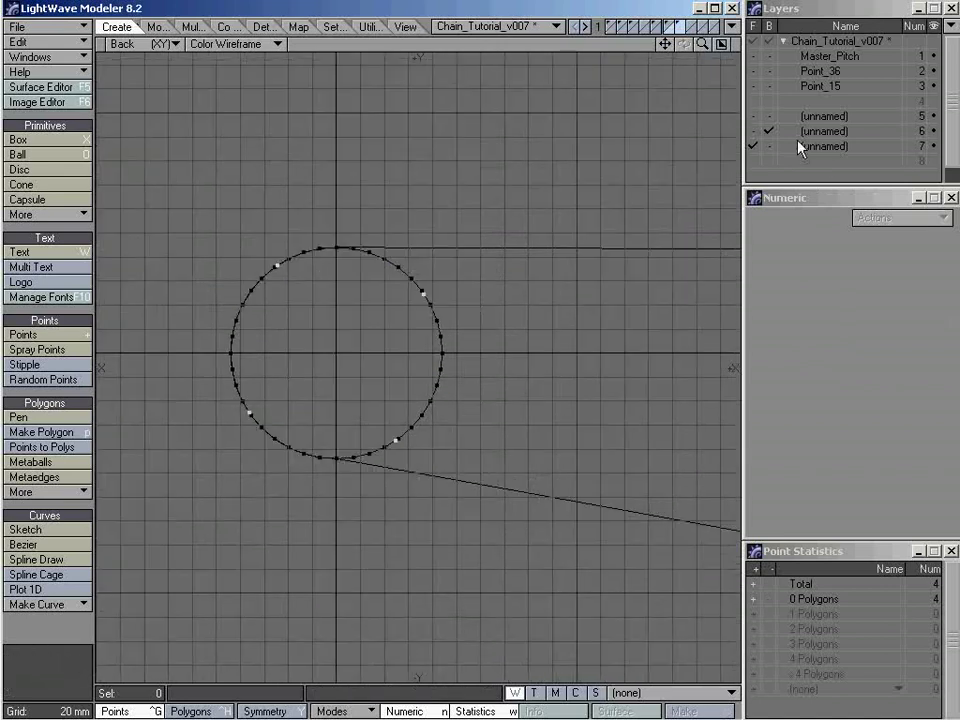
{"action": "left_click", "coordinate": [822, 118], "text": "shift"}
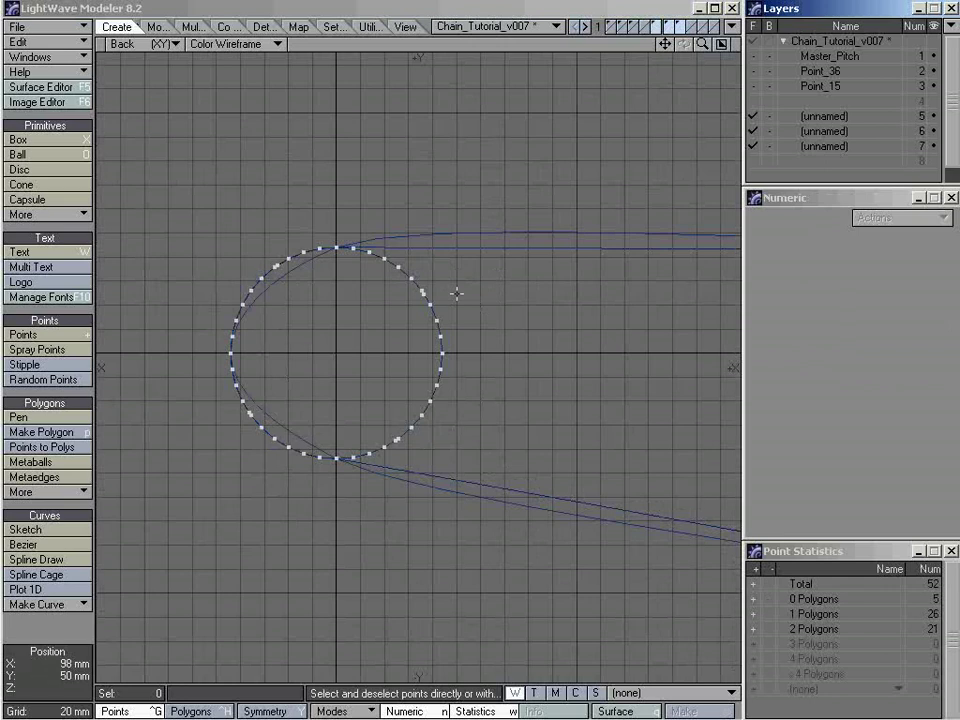
{"action": "key", "text": "Delete"}
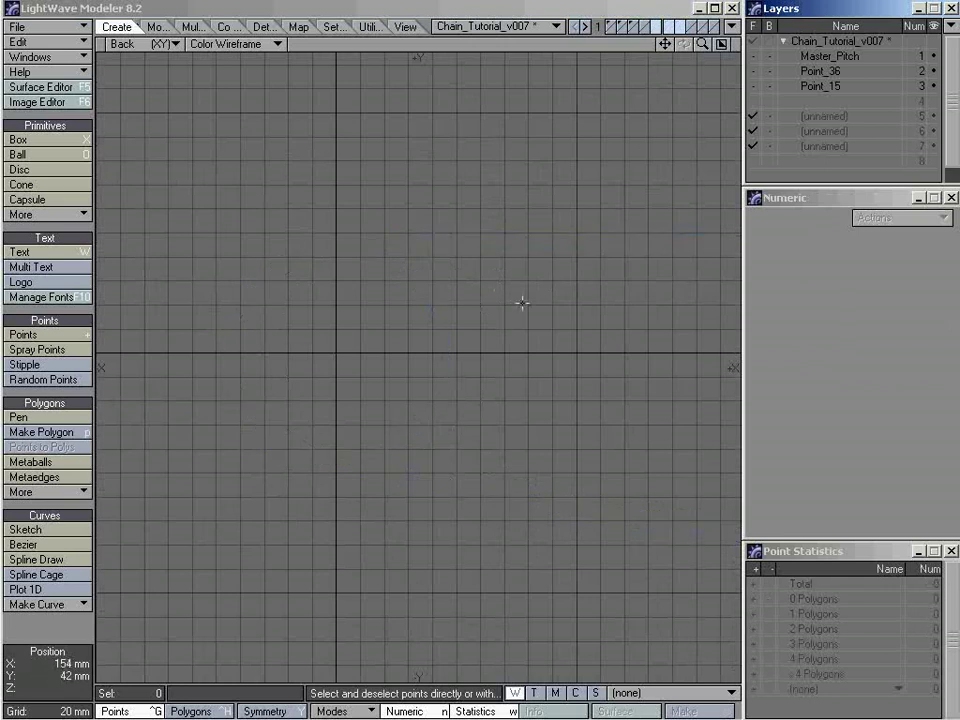
Step: Make the Point_36 layer the only foreground layer
{"action": "left_click", "coordinate": [820, 118]}
{"action": "key", "text": "comma"}
{"action": "key", "text": "g"}
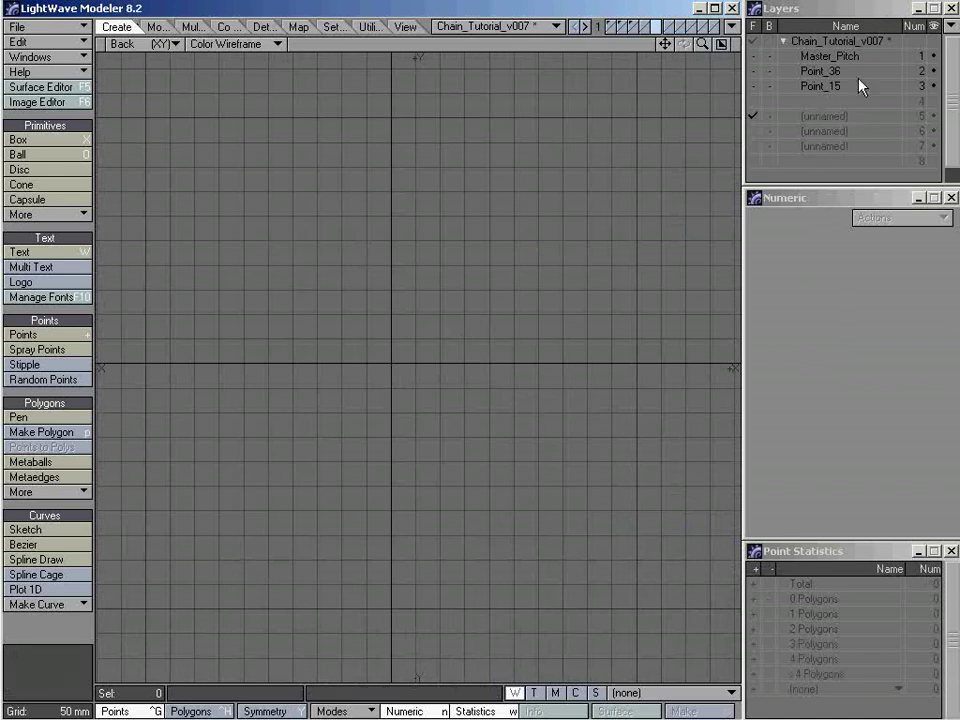
{"action": "left_click", "coordinate": [820, 72]}
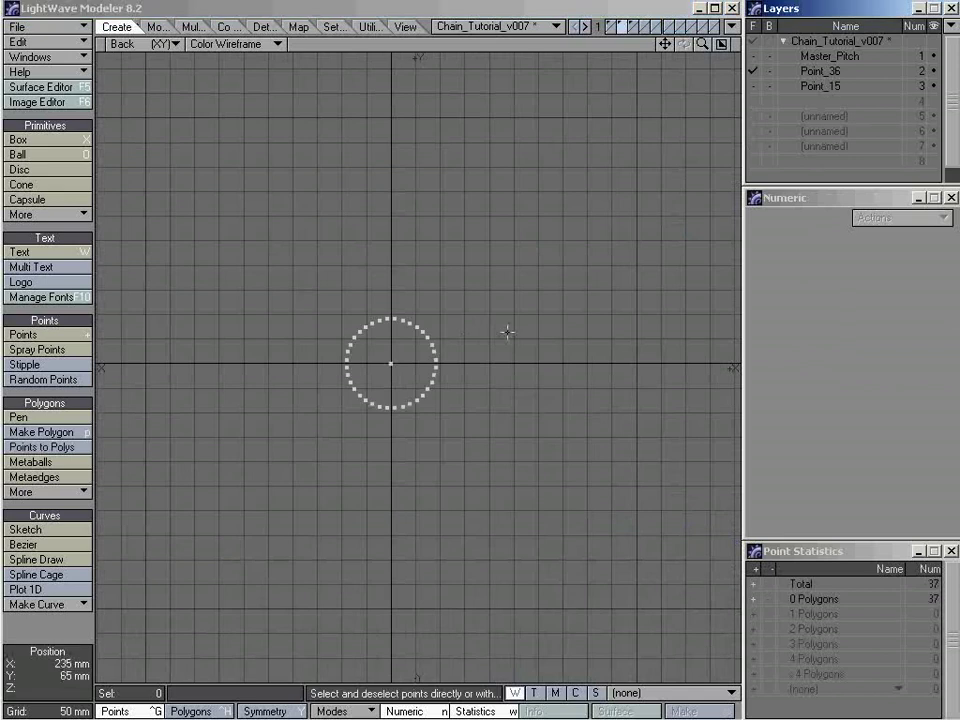
Step: Copy the two topmost points of the Point_36 ring into empty layer 4
{"action": "key", "text": "a"}
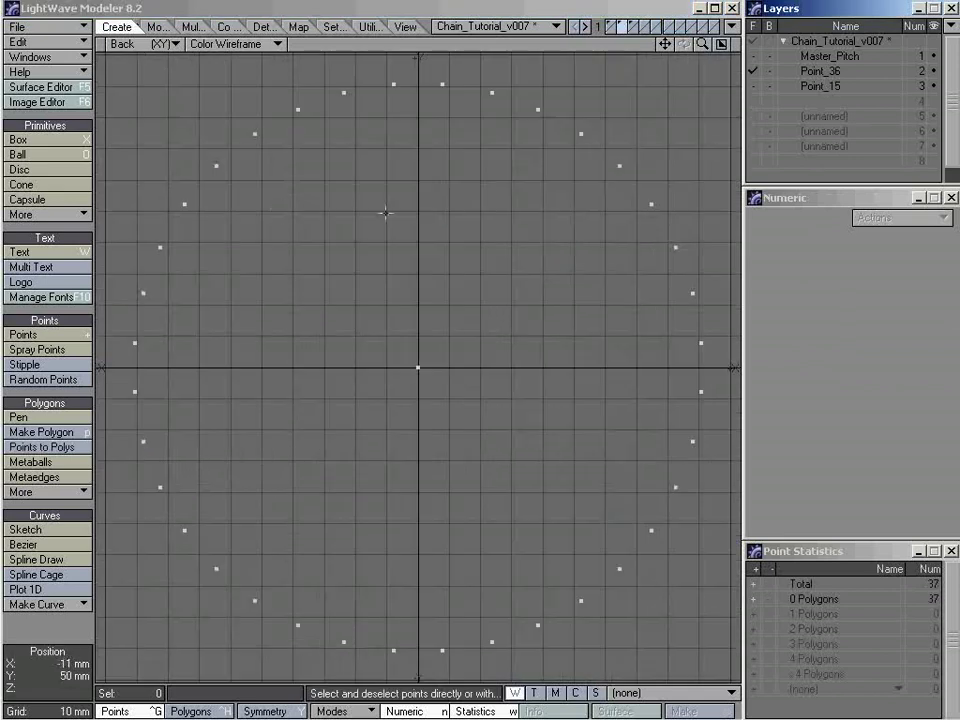
{"action": "mouse_move", "coordinate": [391, 122]}
{"action": "right_mouse_down"}
{"action": "mouse_move", "coordinate": [454, 68]}
{"action": "mouse_move", "coordinate": [440, 123]}
{"action": "mouse_move", "coordinate": [407, 122]}
{"action": "right_mouse_up"}
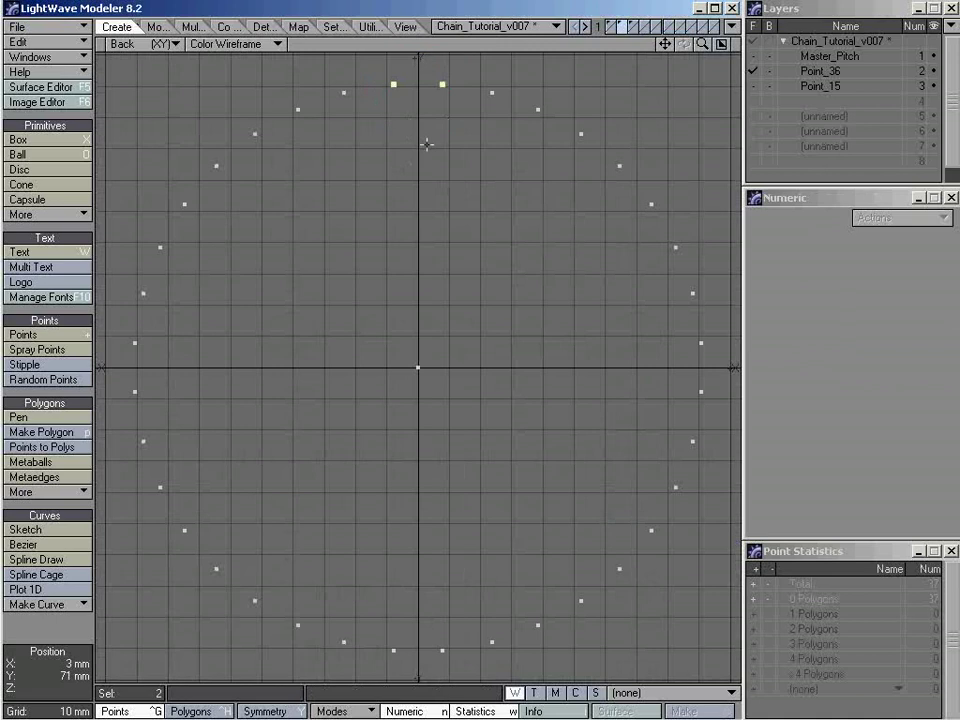
{"action": "left_click", "coordinate": [819, 102]}
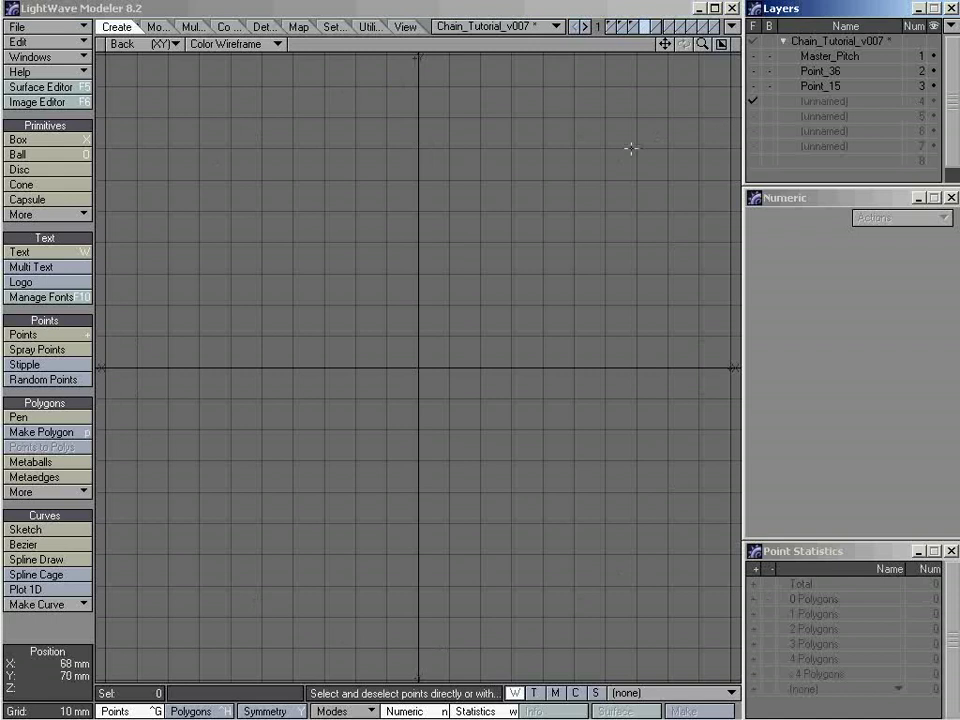
{"action": "key", "text": "ctrl+v"}
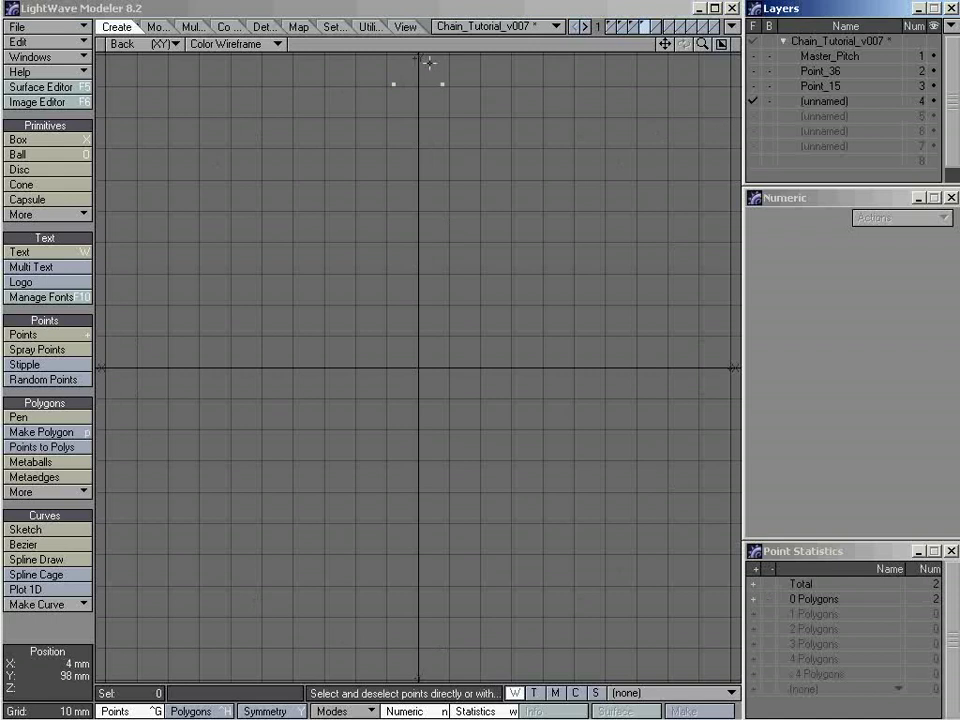
Step: Radially array the two points in layer 4 around the Z axis with a number of 72, centred on the origin
{"action": "key", "text": "shift+y"}
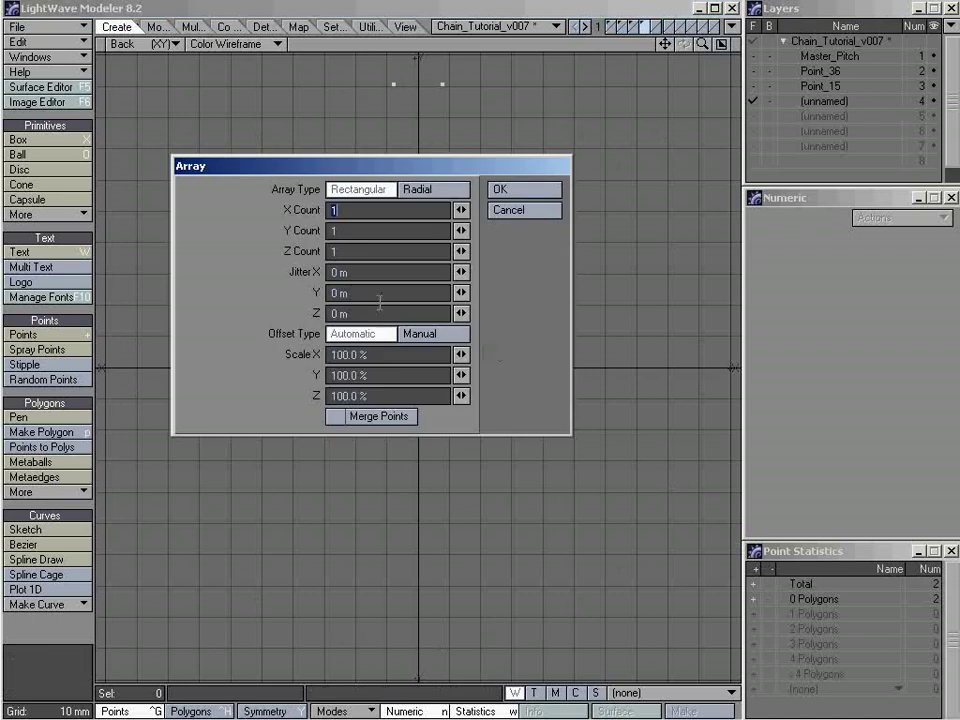
{"action": "left_click", "coordinate": [432, 191]}
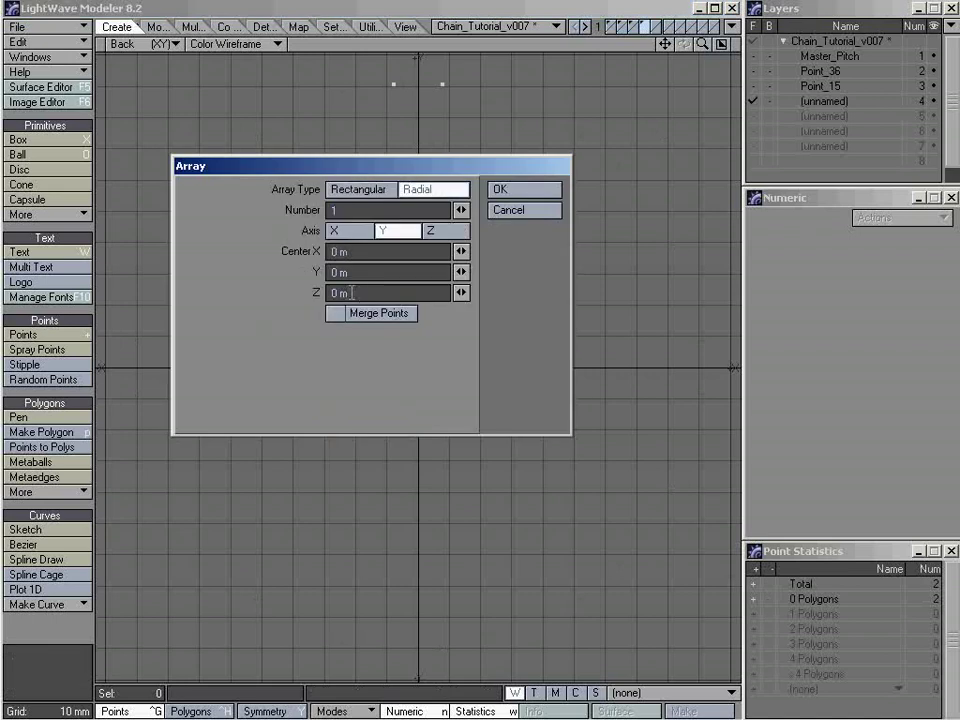
{"action": "left_click", "coordinate": [441, 234]}
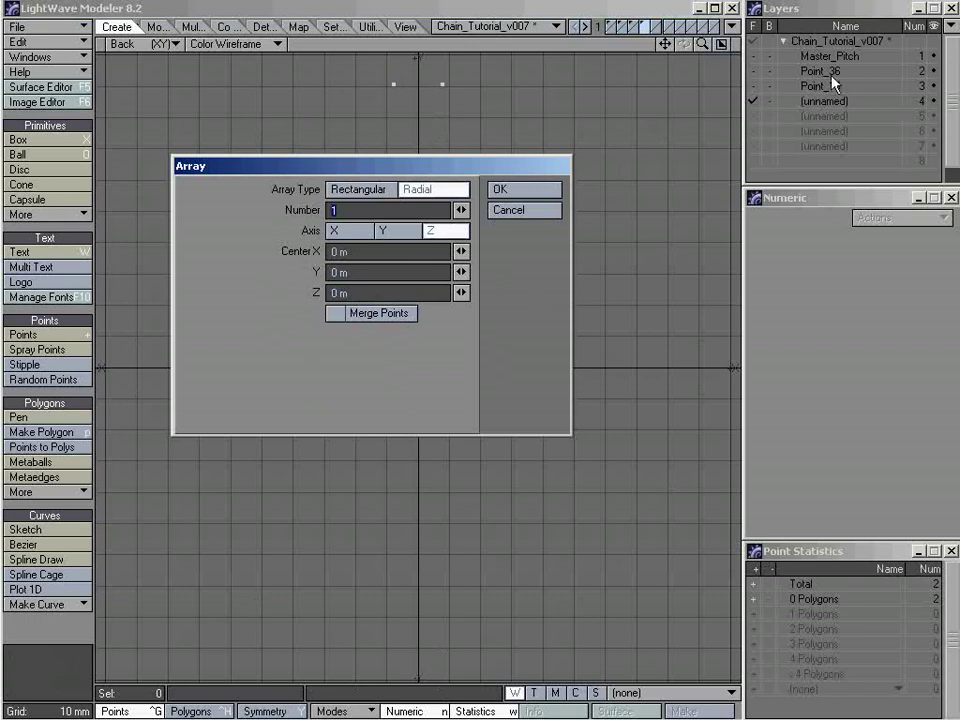
{"action": "type", "text": "36"}
{"action": "key", "text": "BackSpace"}
{"action": "key", "text": "BackSpace"}
{"action": "type", "text": "72"}
{"action": "key", "text": "Tab"}
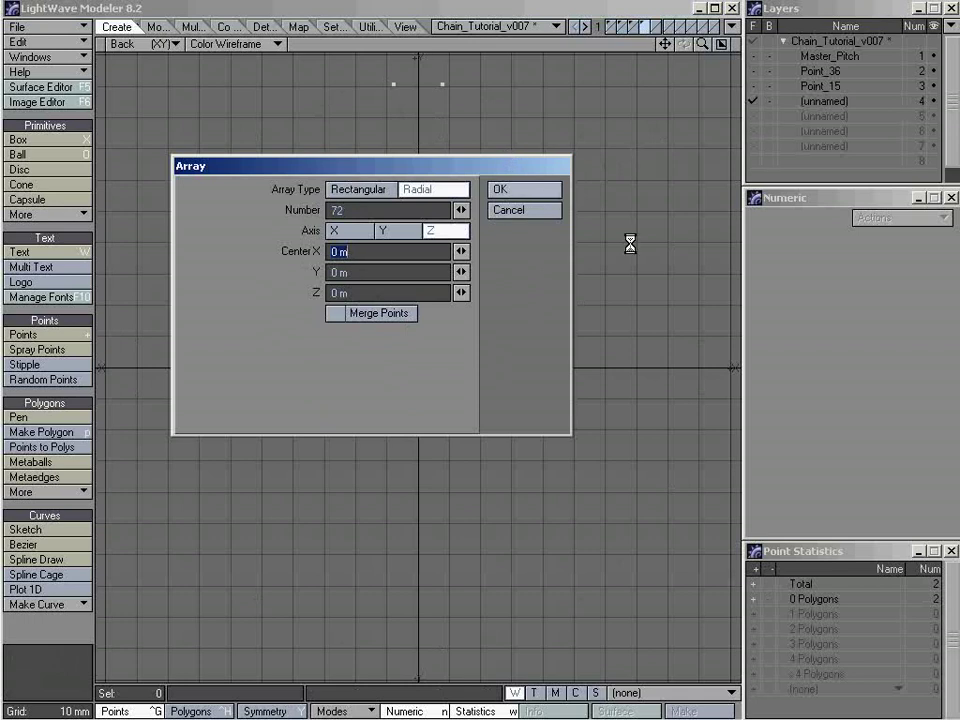
{"action": "left_click", "coordinate": [504, 195]}
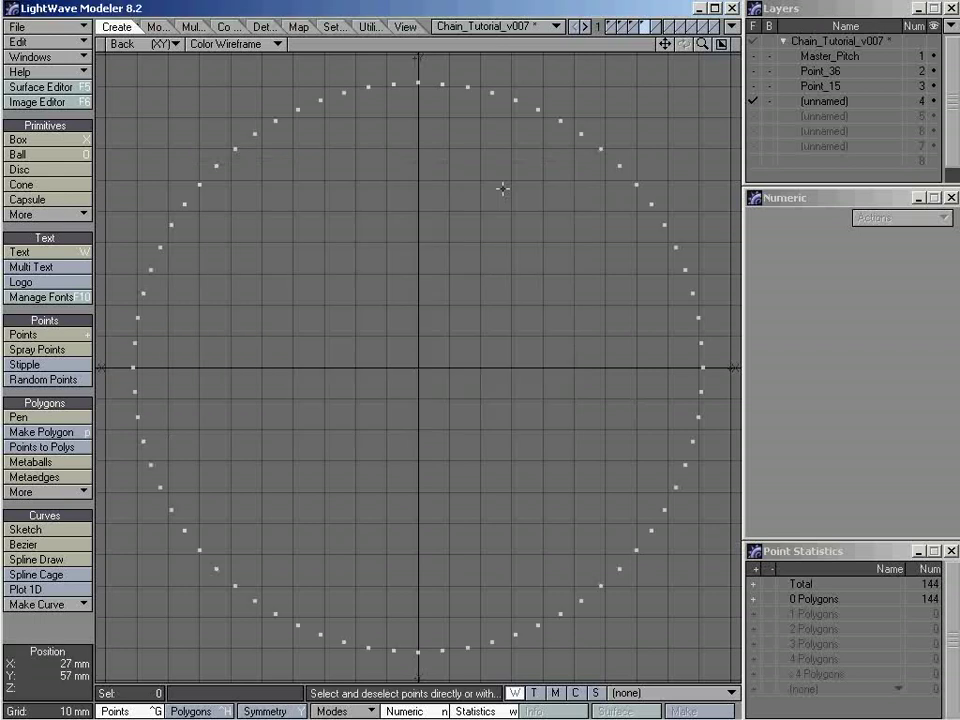
Step: Check the arrayed ring for overlapping points by selecting single points near its top, then clear the selection
{"action": "left_click", "coordinate": [818, 570]}
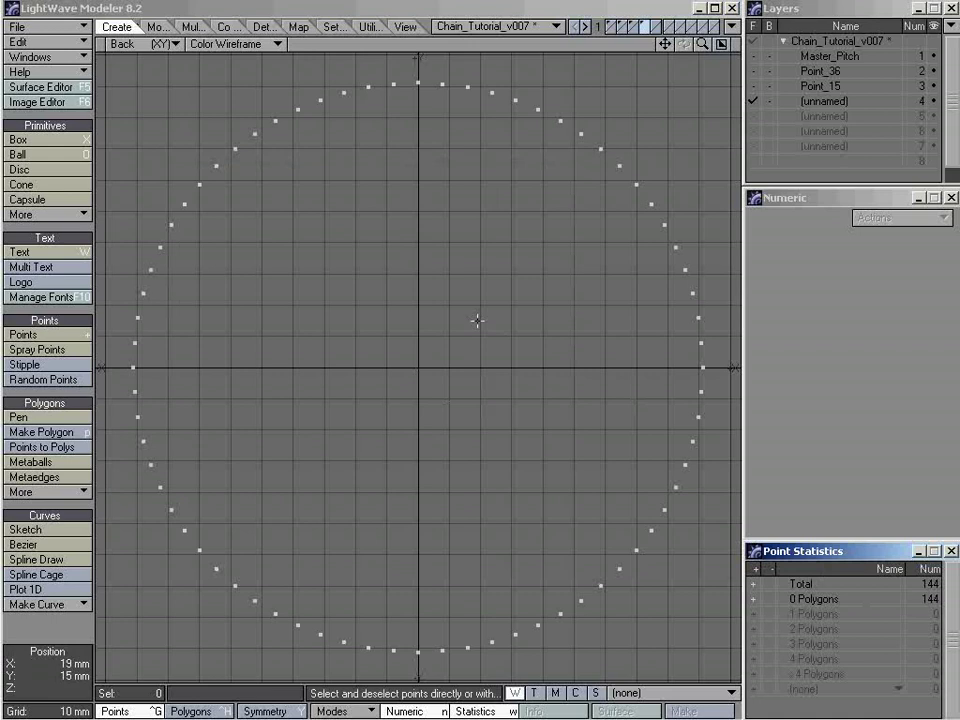
{"action": "left_click", "coordinate": [418, 85]}
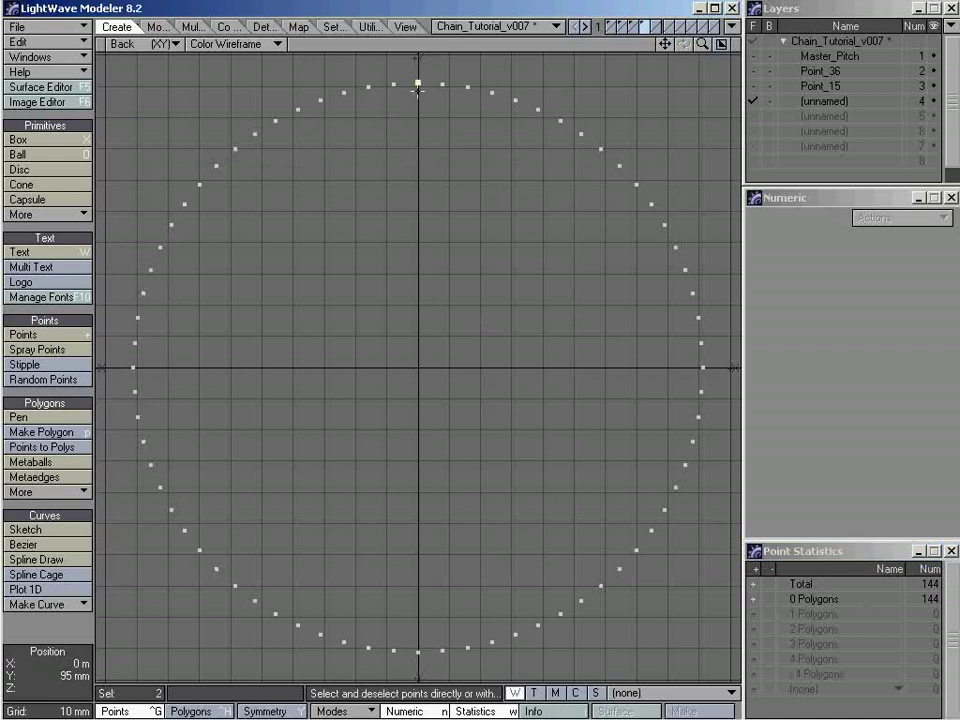
{"action": "left_click", "coordinate": [442, 85]}
{"action": "mouse_move", "coordinate": [455, 76]}
{"action": "left_mouse_down"}
{"action": "mouse_move", "coordinate": [481, 102]}
{"action": "mouse_move", "coordinate": [514, 108]}
{"action": "left_mouse_up"}
{"action": "key", "text": "/"}
Step: Merge the duplicate points in layer 4 with automatic range and Keep 1-Point Polygons turned off
{"action": "key", "text": "m"}
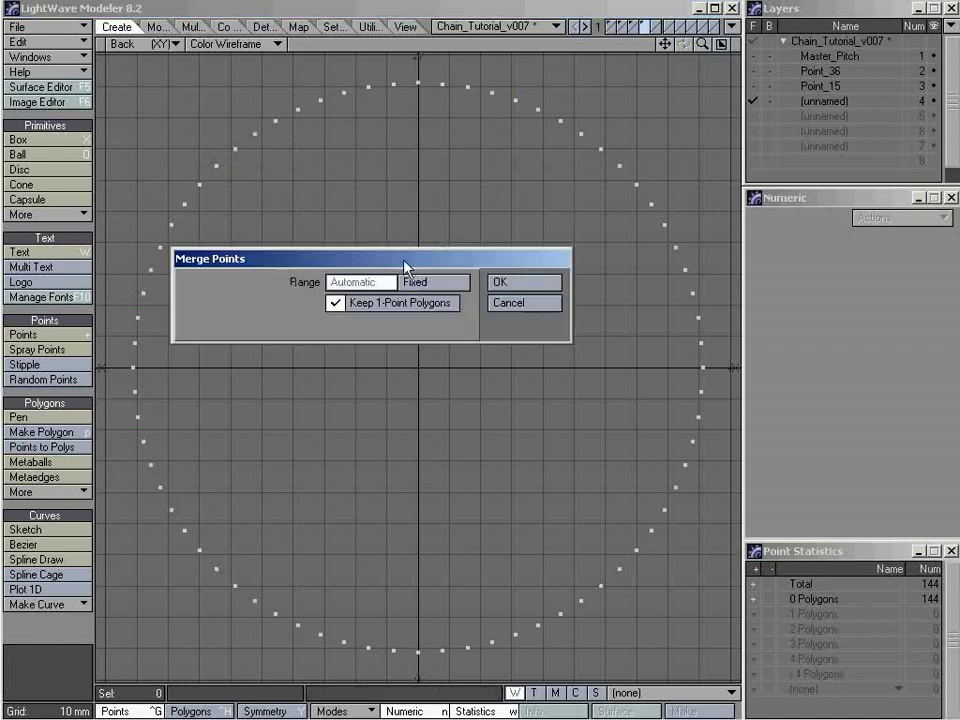
{"action": "left_click_drag", "start_coordinate": [405, 268], "coordinate": [431, 302]}
{"action": "left_click", "coordinate": [358, 310]}
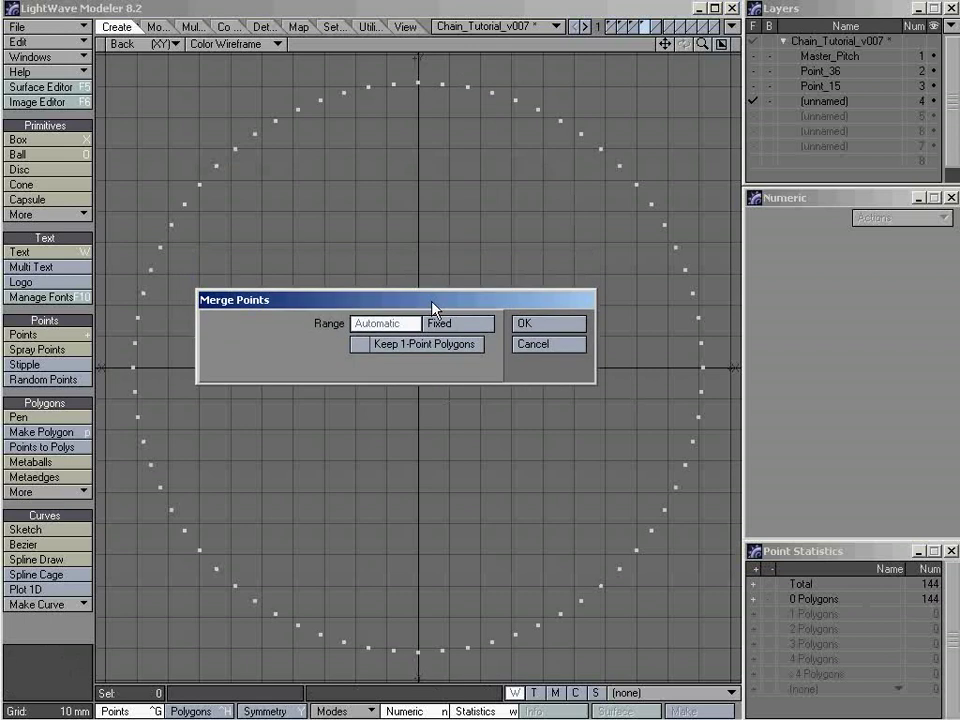
{"action": "left_click", "coordinate": [550, 330]}
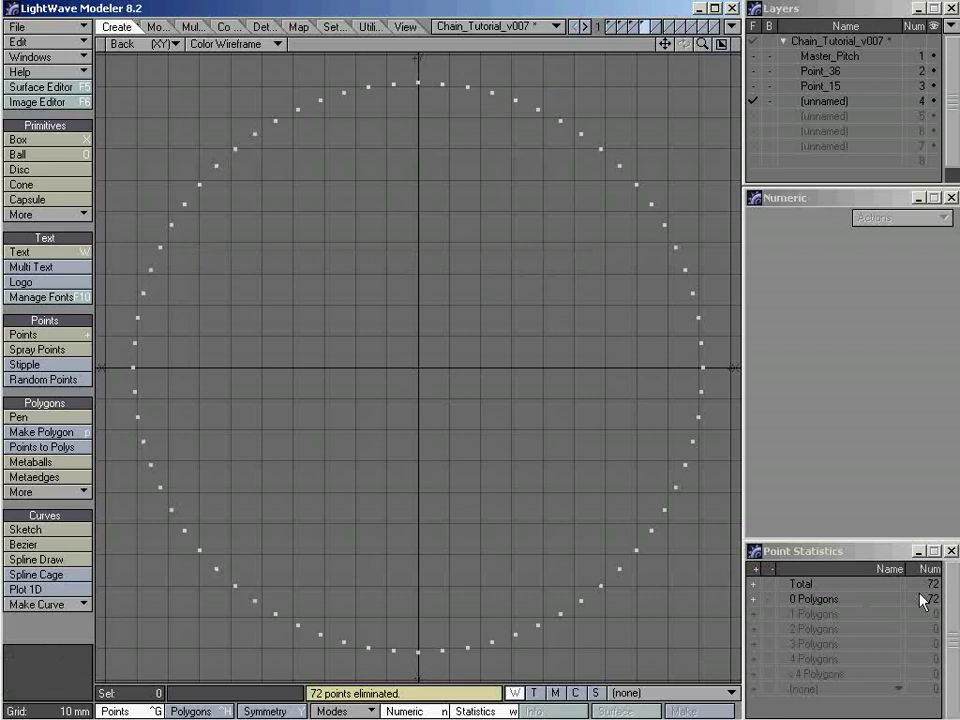
Step: Copy the centre point from the Point_36 layer into layer 4
{"action": "left_click", "coordinate": [814, 74]}
{"action": "mouse_move", "coordinate": [422, 274]}
{"action": "right_mouse_down"}
{"action": "mouse_move", "coordinate": [439, 414]}
{"action": "mouse_move", "coordinate": [503, 394]}
{"action": "right_mouse_up"}
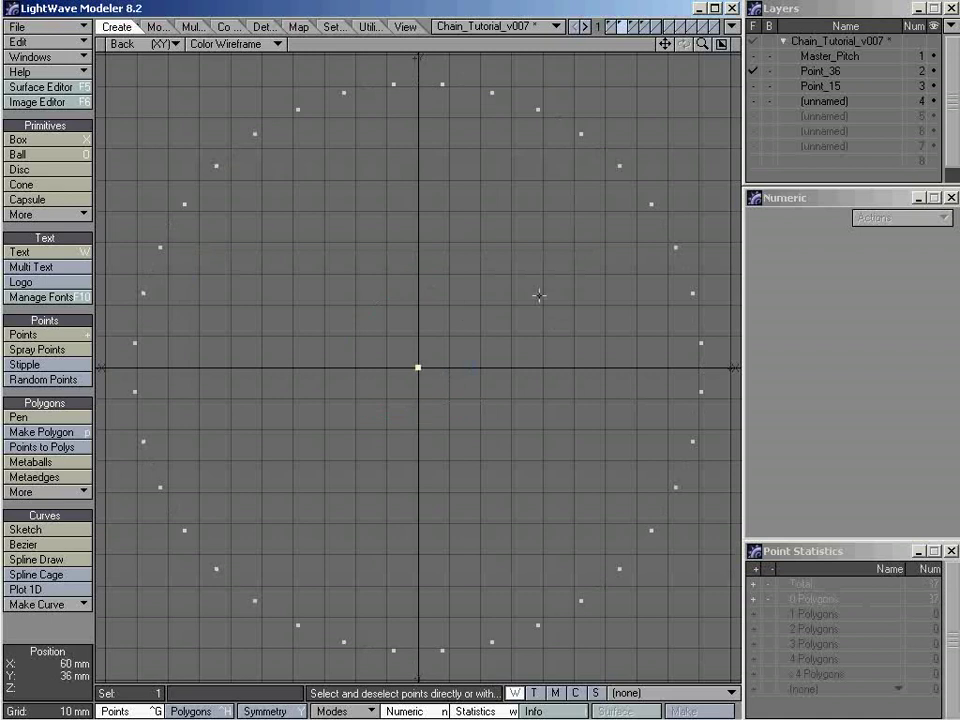
{"action": "left_click", "coordinate": [826, 104]}
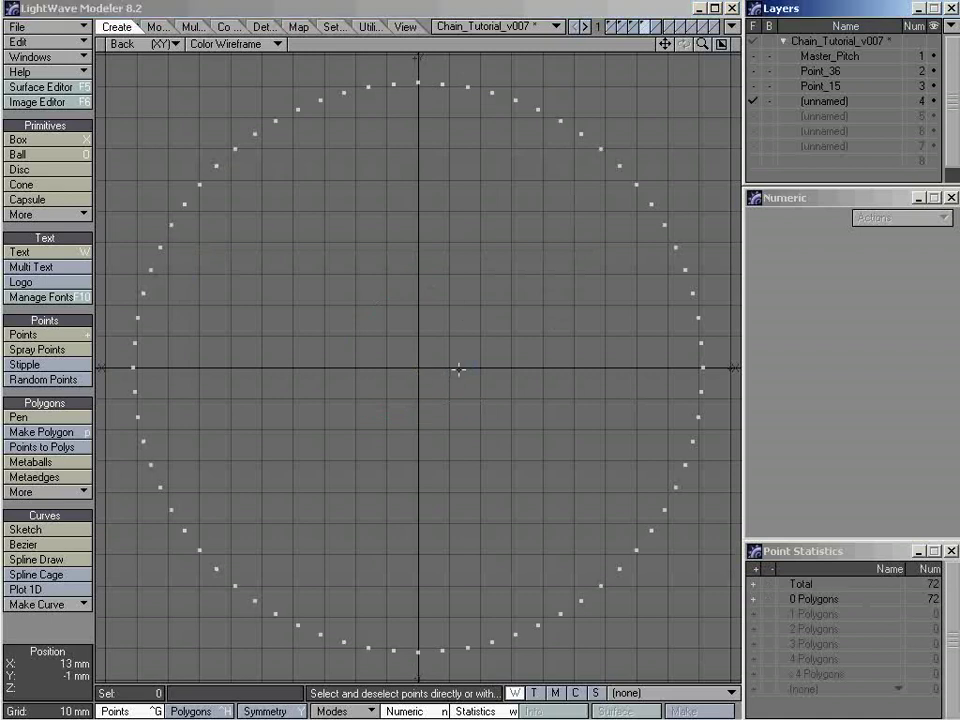
{"action": "key", "text": "v"}
Step: Name layer 4 Point_36_2
{"action": "double_click", "coordinate": [816, 104]}
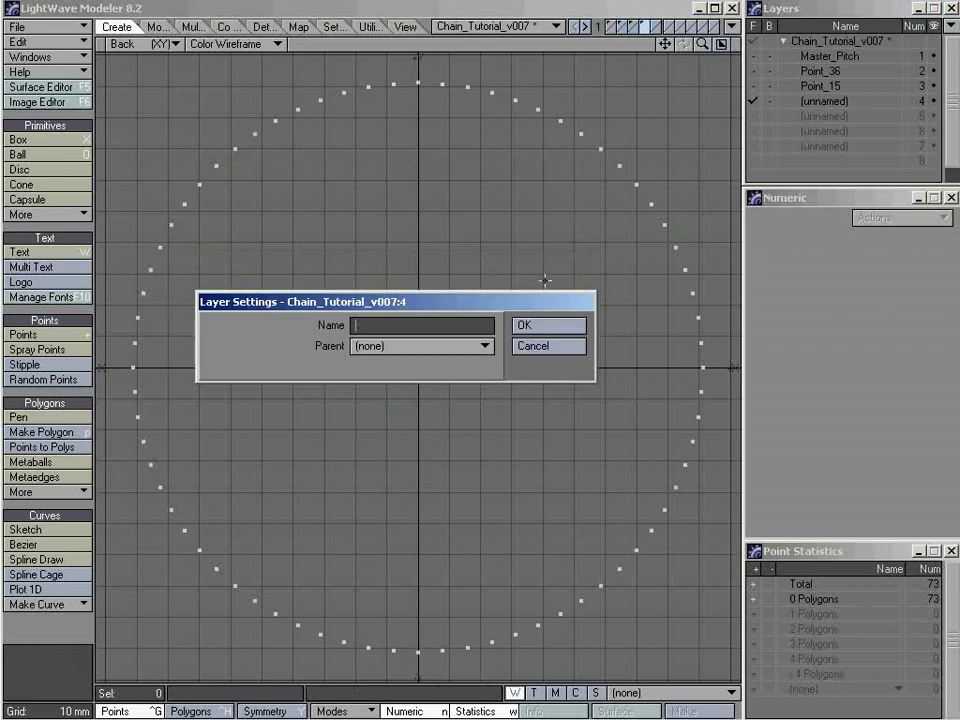
{"action": "type", "text": "R"}
{"action": "type", "text": "oint_3"}
{"action": "type", "text": "6"}
{"action": "type", "text": "_"}
{"action": "type", "text": "2"}
{"action": "left_click", "coordinate": [536, 326]}
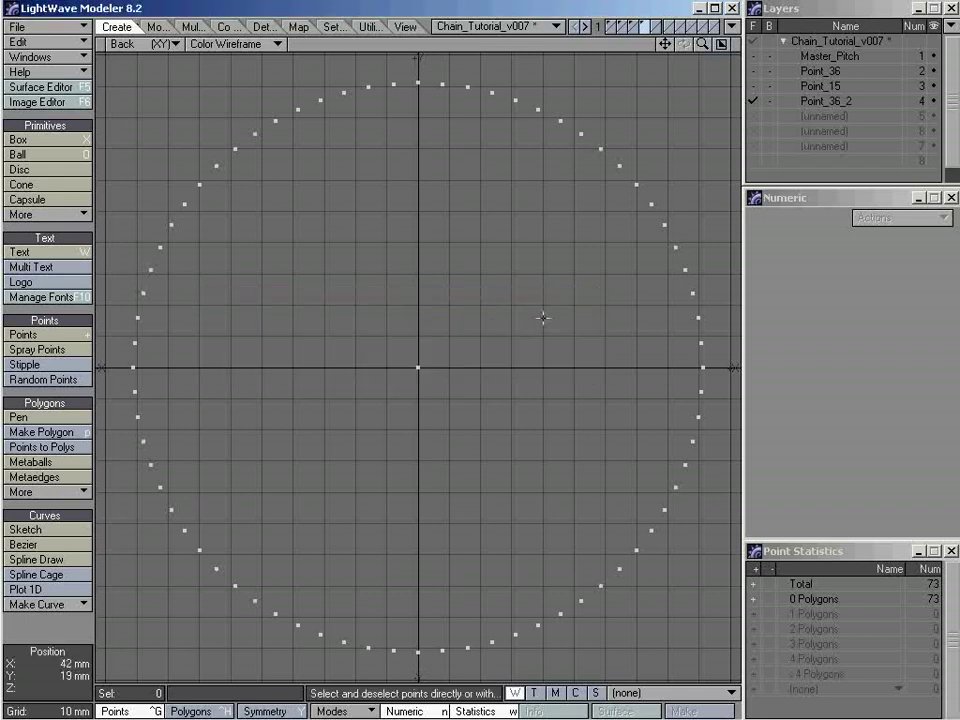
Step: Copy the two topmost points of the Point_15 ring into empty layer 5
{"action": "left_click", "coordinate": [819, 116]}
{"action": "left_click", "coordinate": [822, 88]}
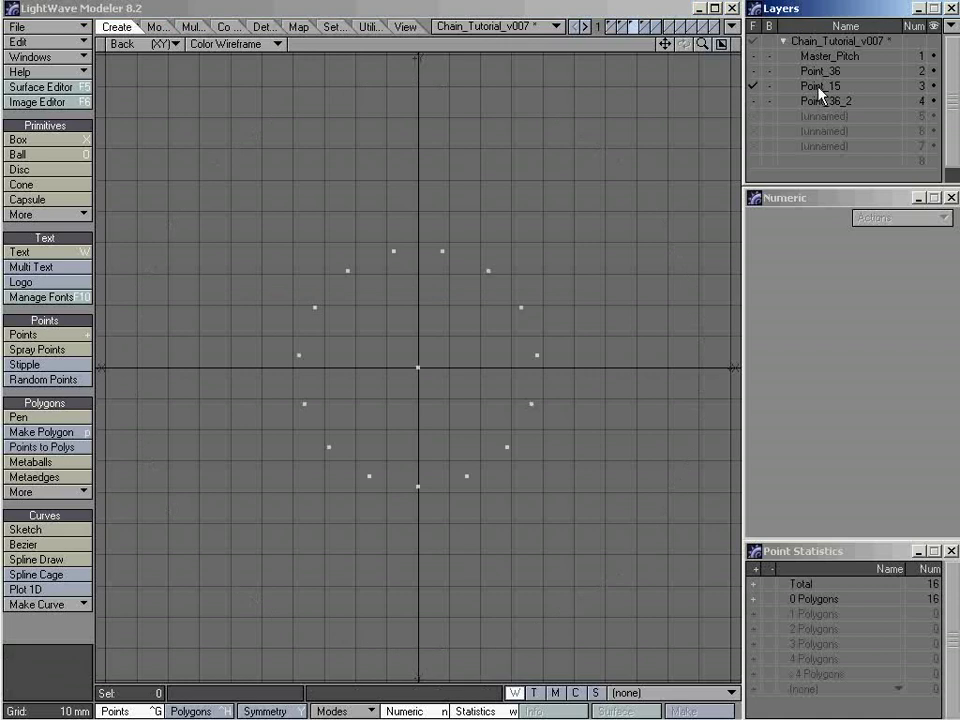
{"action": "mouse_move", "coordinate": [476, 213]}
{"action": "right_mouse_down"}
{"action": "mouse_move", "coordinate": [407, 289]}
{"action": "mouse_move", "coordinate": [454, 201]}
{"action": "mouse_move", "coordinate": [474, 208]}
{"action": "right_mouse_up"}
{"action": "left_click", "coordinate": [828, 117]}
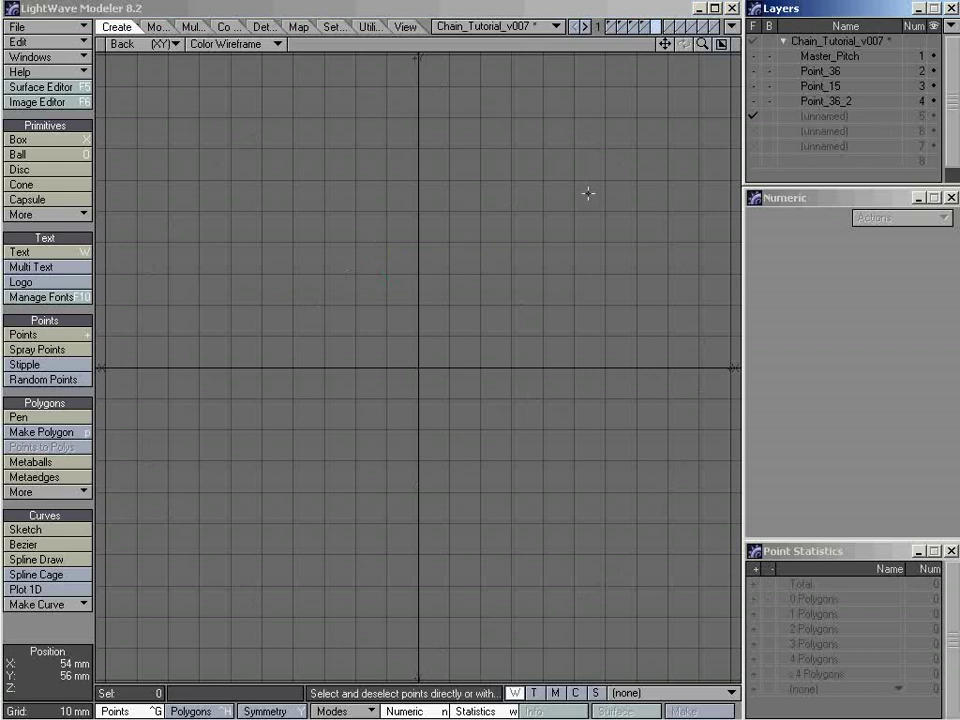
{"action": "key", "text": "ctrl+v"}
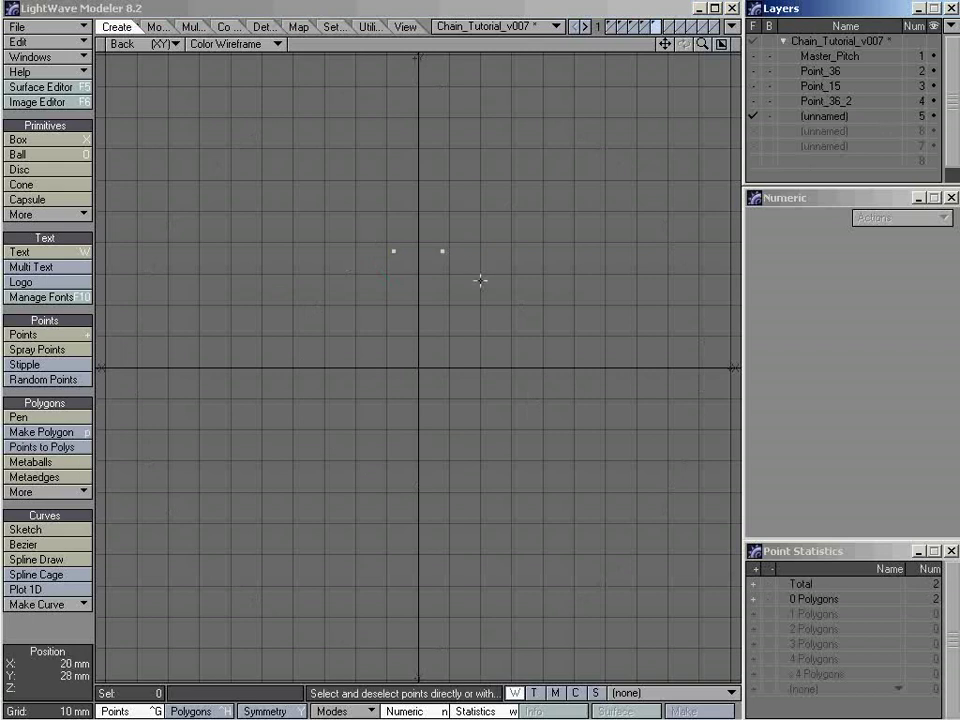
Step: Radially array the two points in layer 5 around the Z axis with a number of 15*4
{"action": "key", "text": "shift+y"}
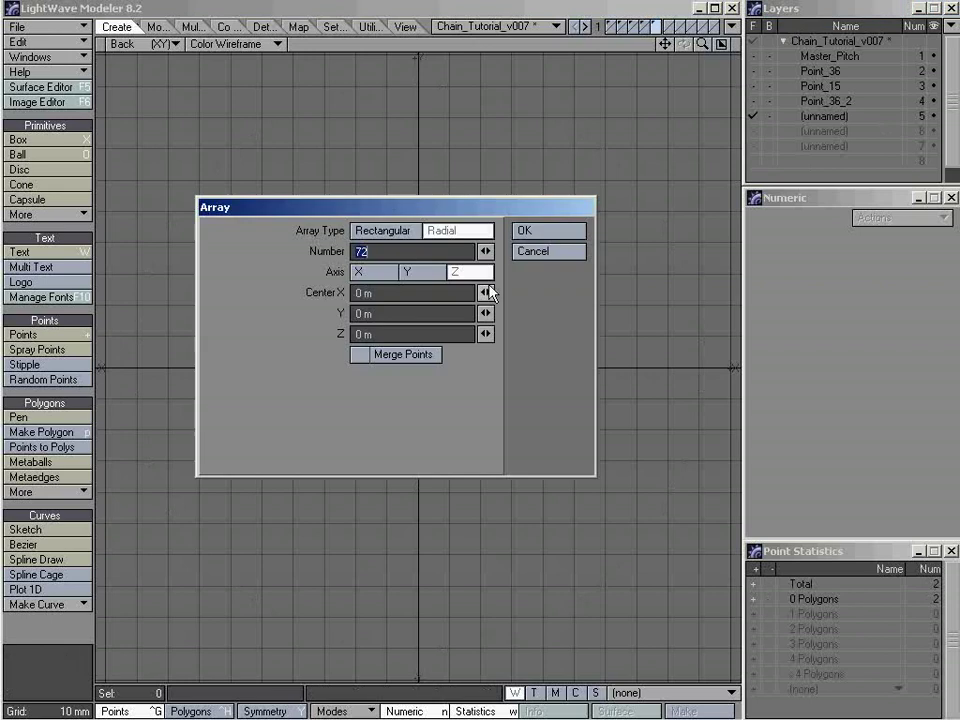
{"action": "left_click_drag", "start_coordinate": [399, 200], "coordinate": [424, 353]}
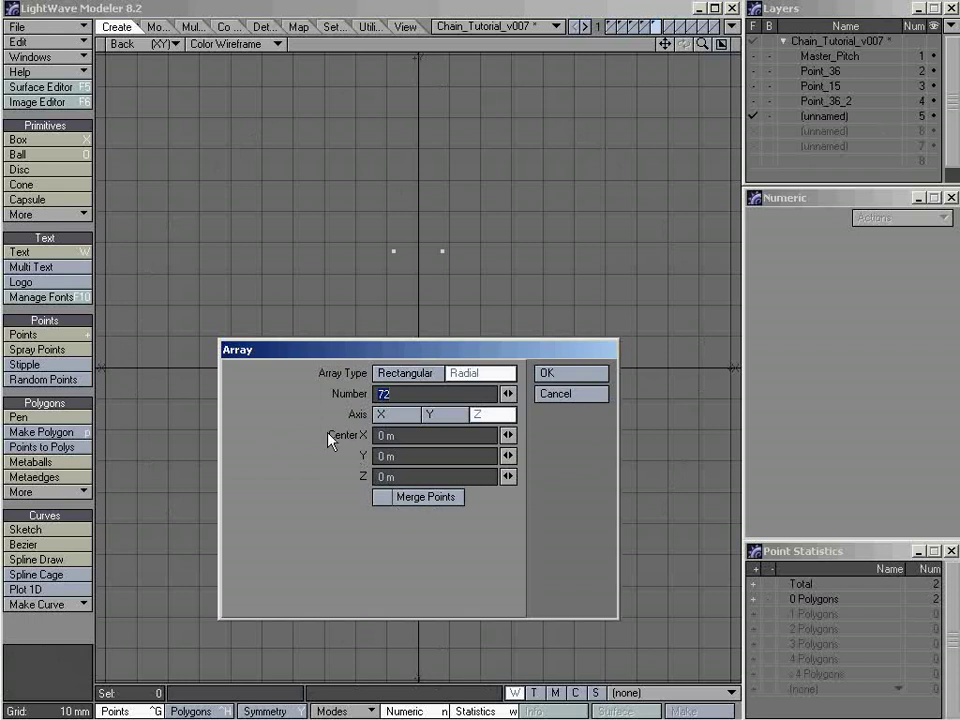
{"action": "type", "text": "15"}
{"action": "type", "text": "*4"}
{"action": "key", "text": "Tab"}
{"action": "left_click", "coordinate": [563, 377]}
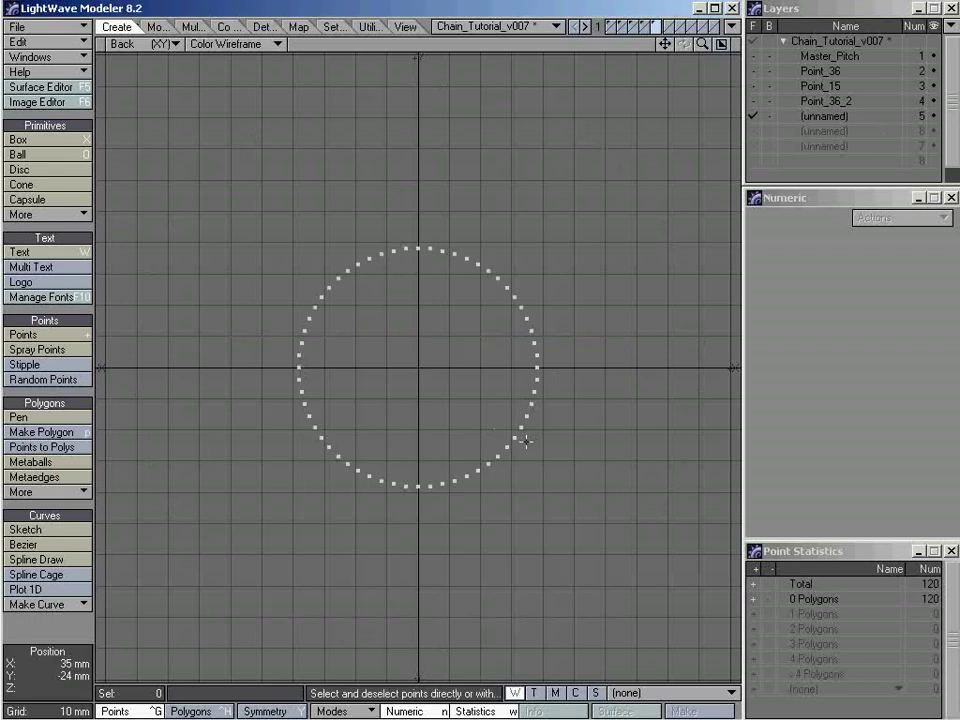
Step: Merge the duplicate points in layer 5 with automatic range
{"action": "key", "text": "a"}
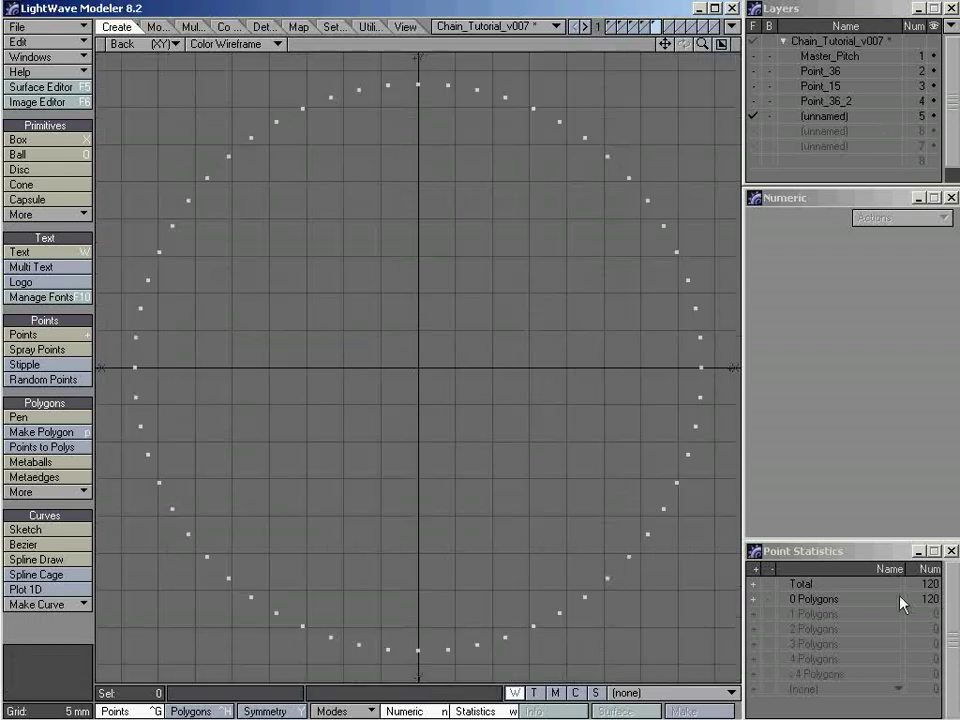
{"action": "key", "text": "m"}
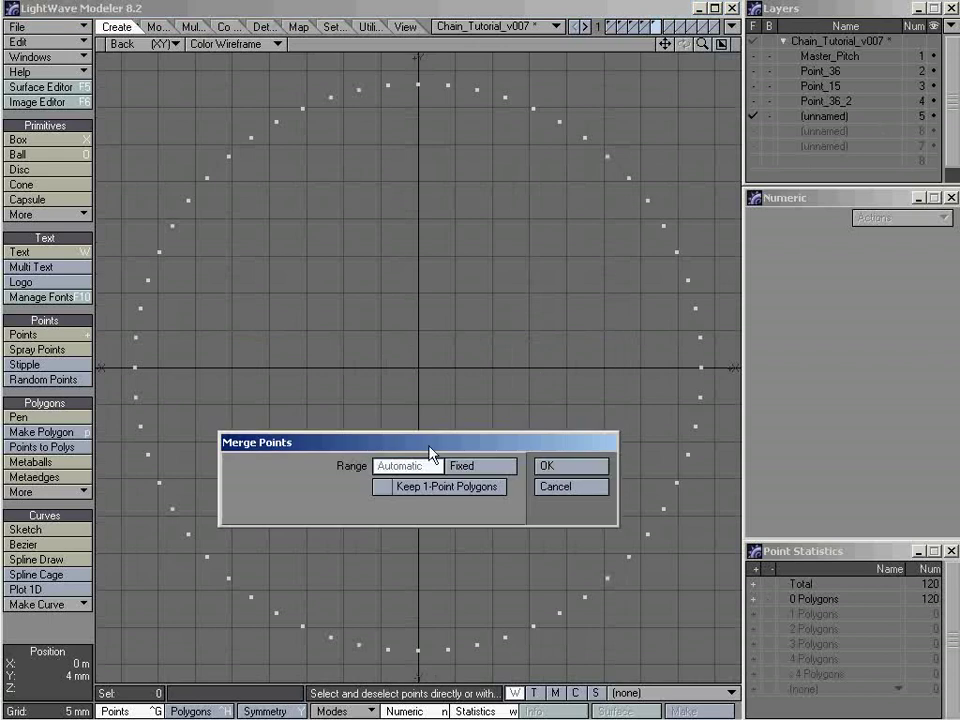
{"action": "left_click_drag", "start_coordinate": [429, 441], "coordinate": [420, 298]}
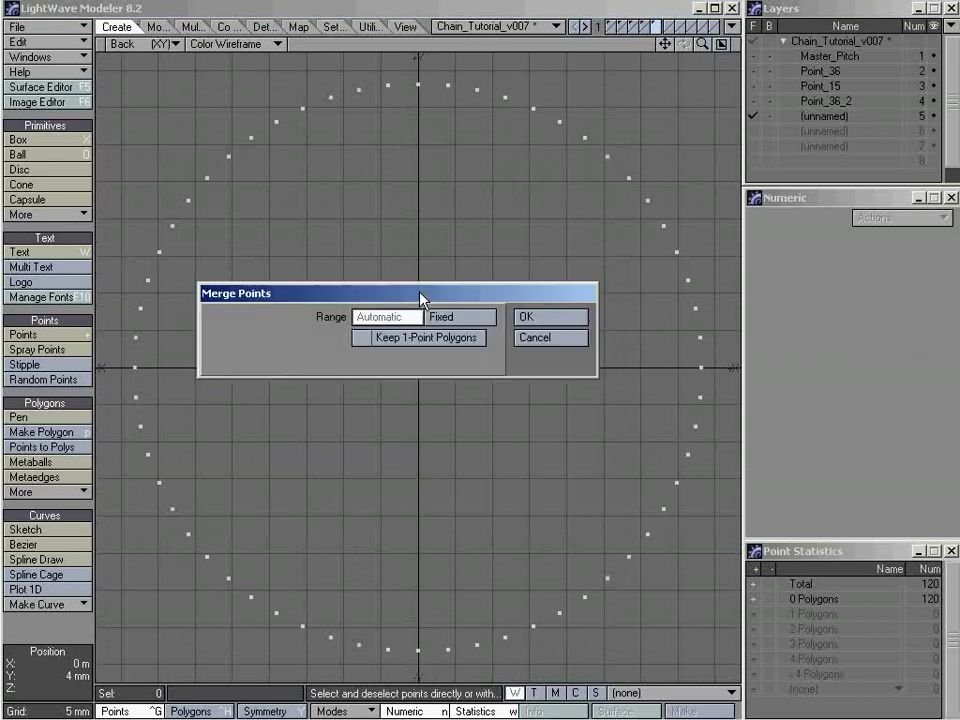
{"action": "left_click", "coordinate": [525, 317]}
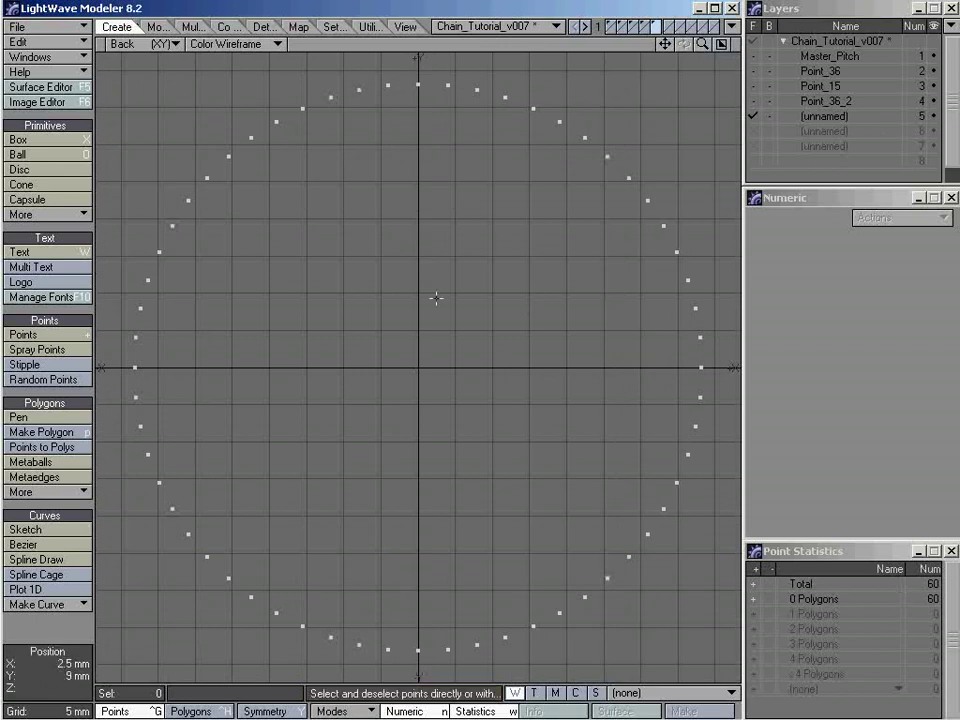
Step: Copy the centre point from the Point_36_2 layer into layer 5
{"action": "key", "text": "4"}
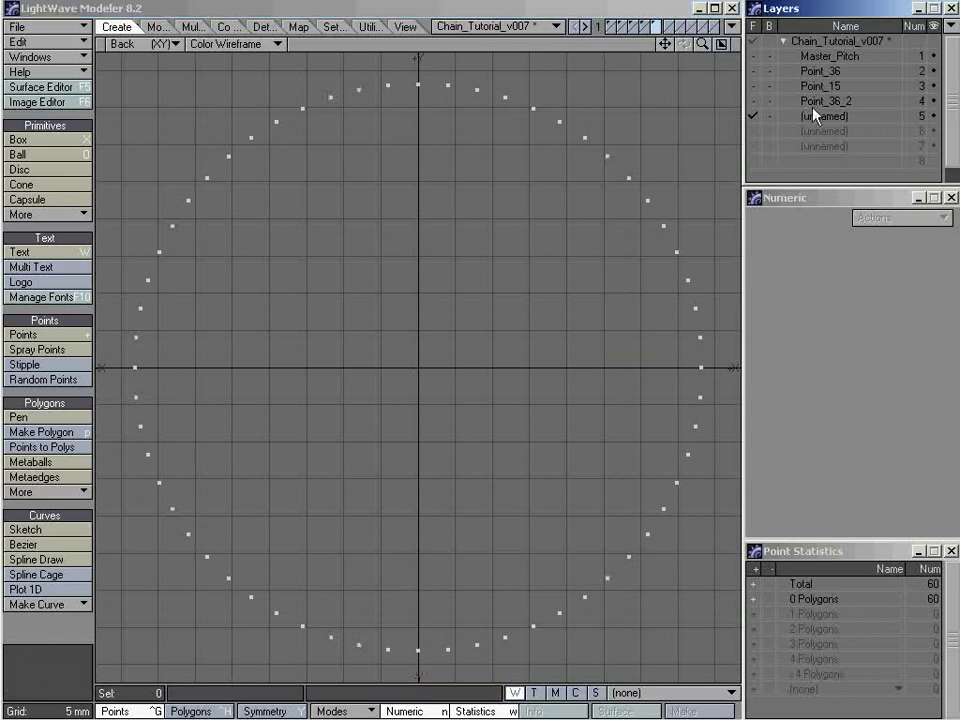
{"action": "key", "text": "Delete"}
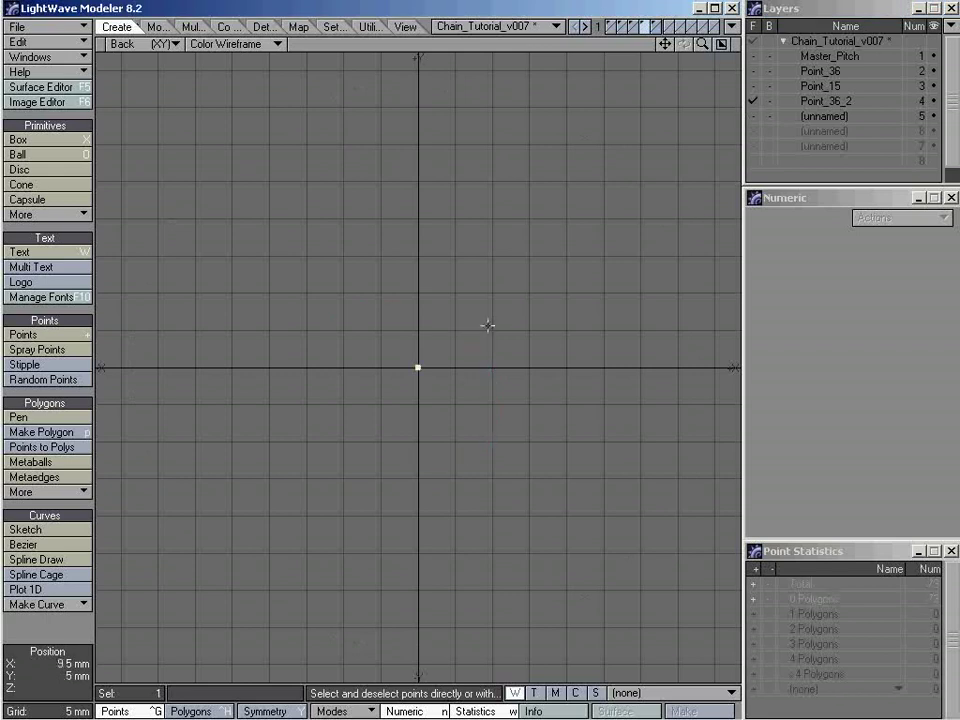
{"action": "left_click", "coordinate": [843, 117]}
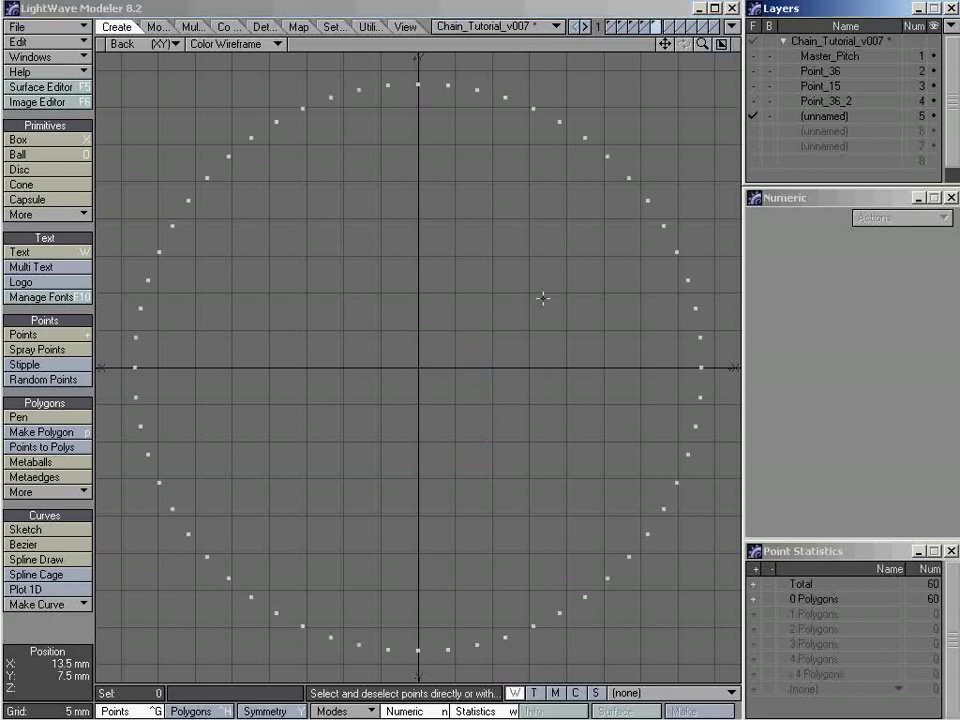
Step: Compare the full point ring on the Point_36_2 layer with the one on the Point_36 layer
{"action": "left_click", "coordinate": [821, 101]}
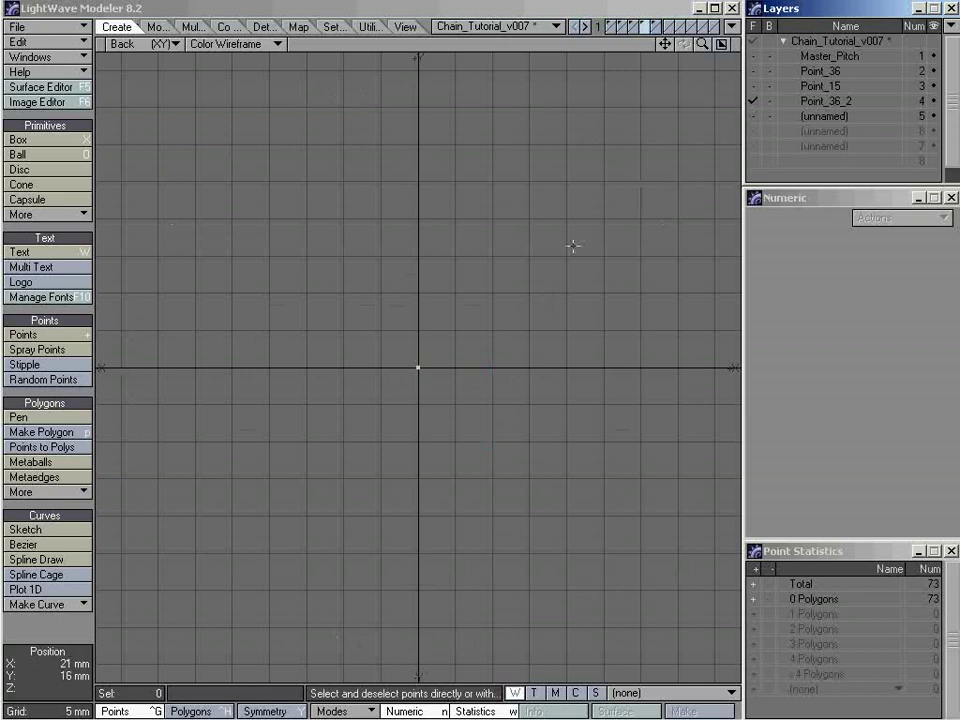
{"action": "key", "text": "ctrl+z"}
{"action": "scroll", "coordinate": [582, 237], "scroll_direction": "down", "scroll_amount": 3}
{"action": "left_click_drag", "start_coordinate": [568, 231], "coordinate": [536, 261], "text": "alt+shift"}
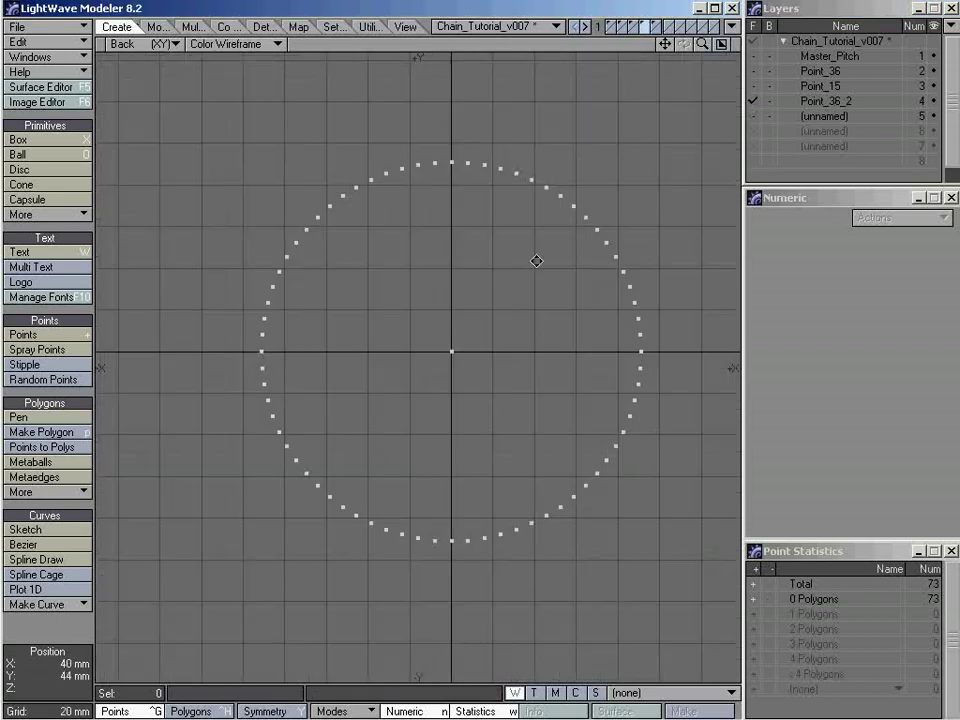
{"action": "scroll", "coordinate": [536, 261], "scroll_direction": "up", "scroll_amount": 1}
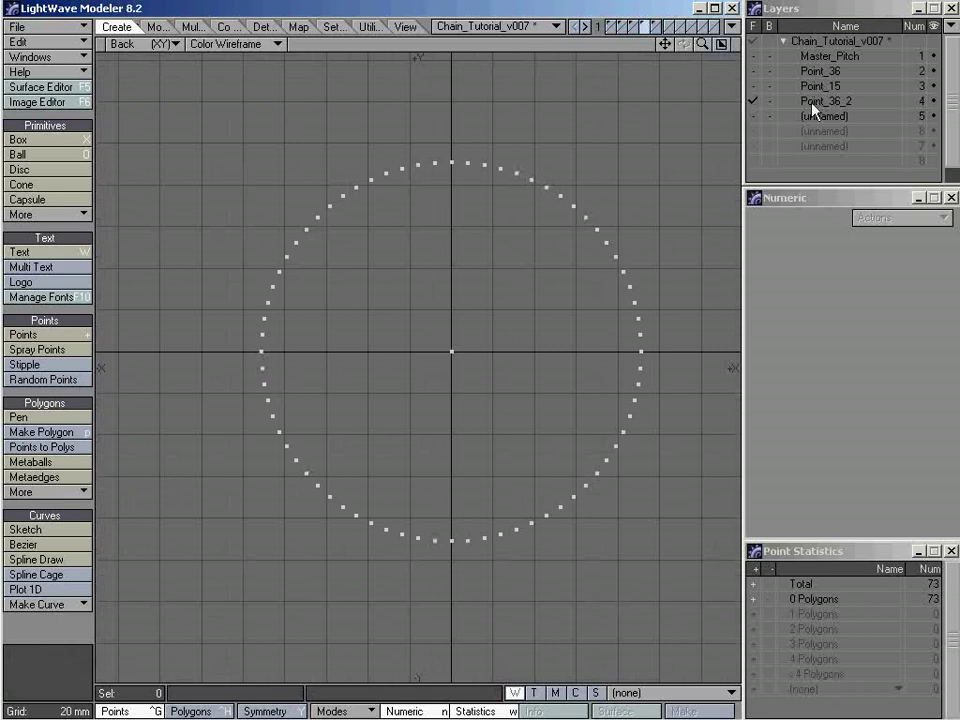
{"action": "left_click", "coordinate": [817, 72]}
{"action": "key", "text": "a"}
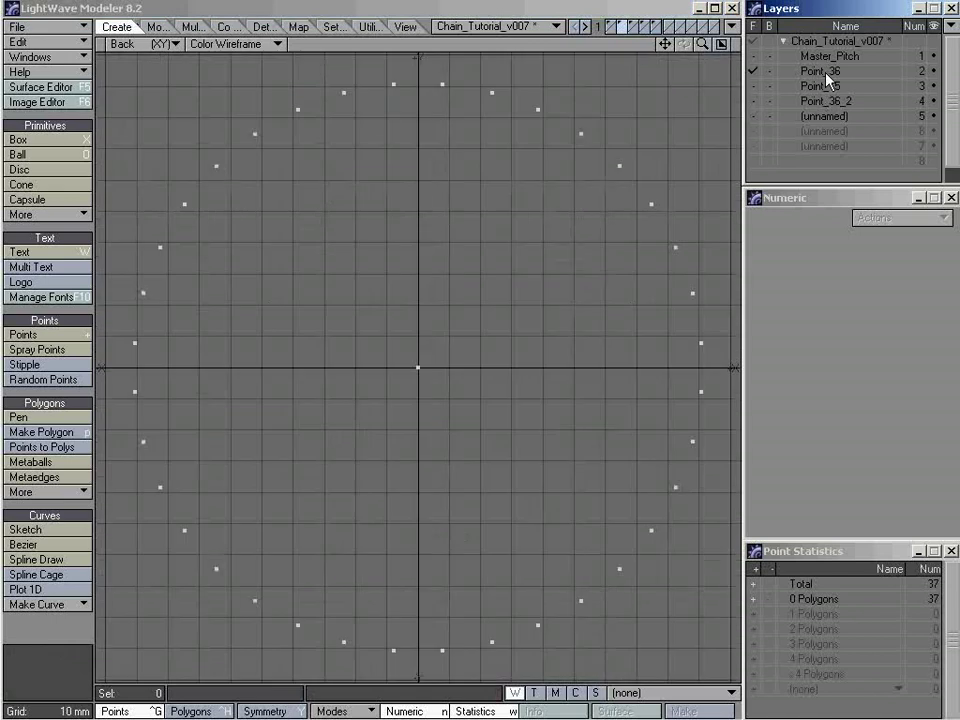
Step: Overlay Point_36_2 behind the Point_36 layer and compare the ring points in the first quarter
{"action": "left_click", "coordinate": [769, 101]}
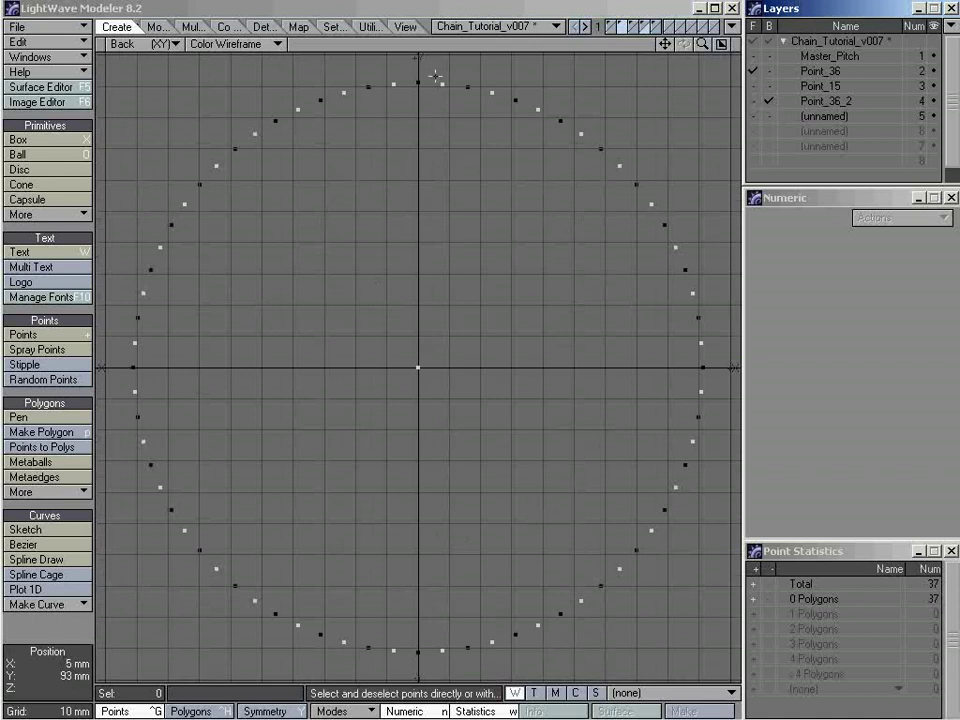
{"action": "mouse_move", "coordinate": [427, 75]}
{"action": "left_mouse_down"}
{"action": "mouse_move", "coordinate": [577, 121]}
{"action": "mouse_move", "coordinate": [661, 205]}
{"action": "mouse_move", "coordinate": [641, 200]}
{"action": "mouse_move", "coordinate": [686, 285]}
{"action": "left_mouse_up"}
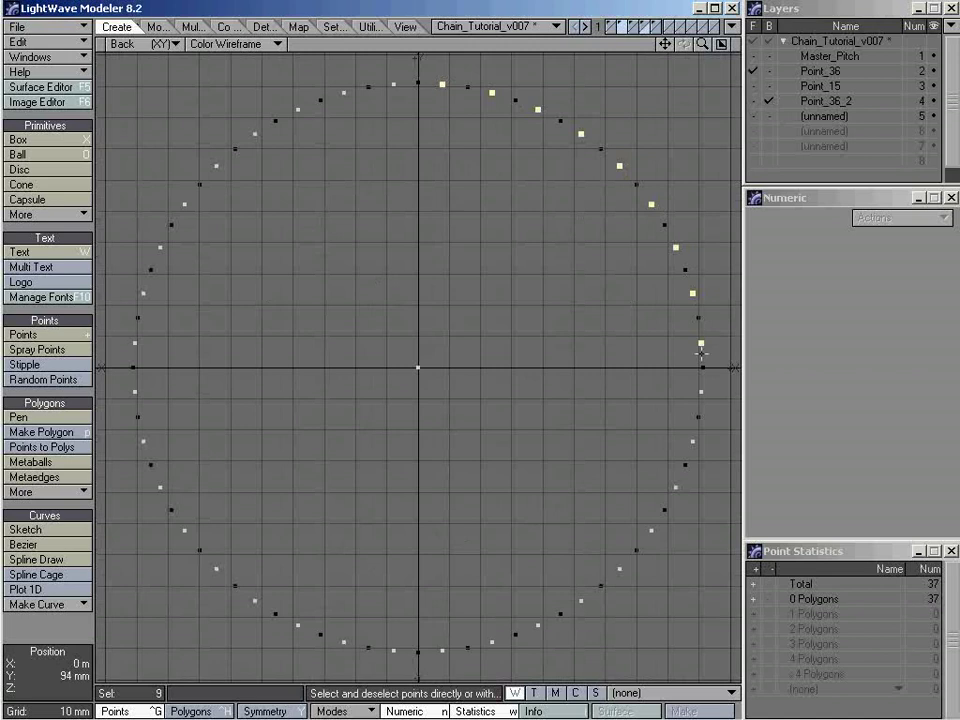
{"action": "left_click", "coordinate": [670, 335]}
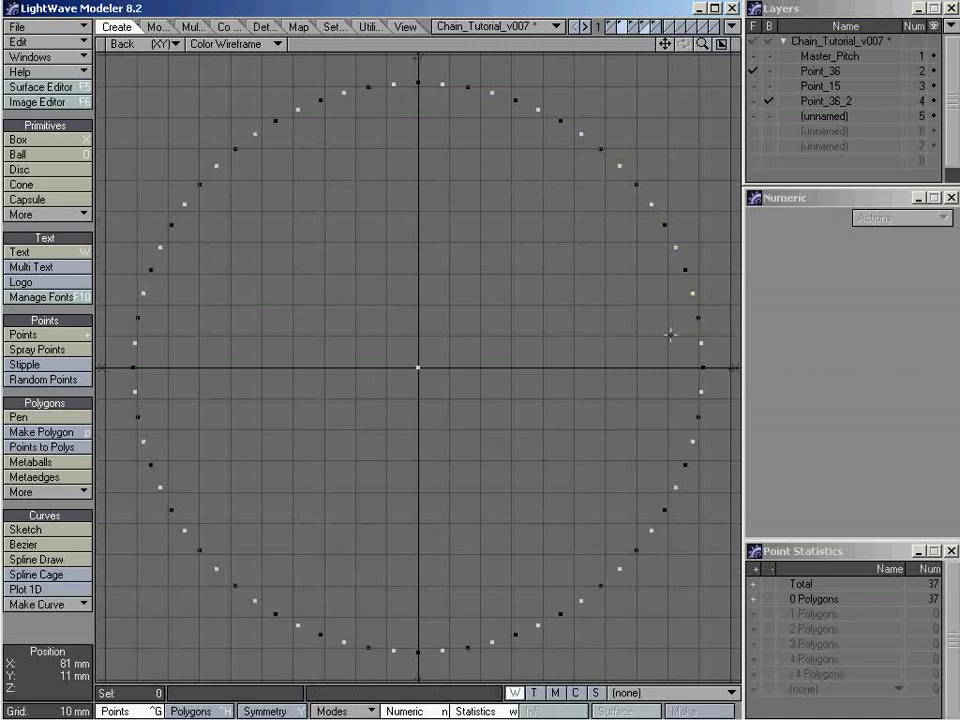
Step: Compare the Point_15 ring with the denser ring in layer 5 by showing layer 5 in the background
{"action": "left_click", "coordinate": [818, 87]}
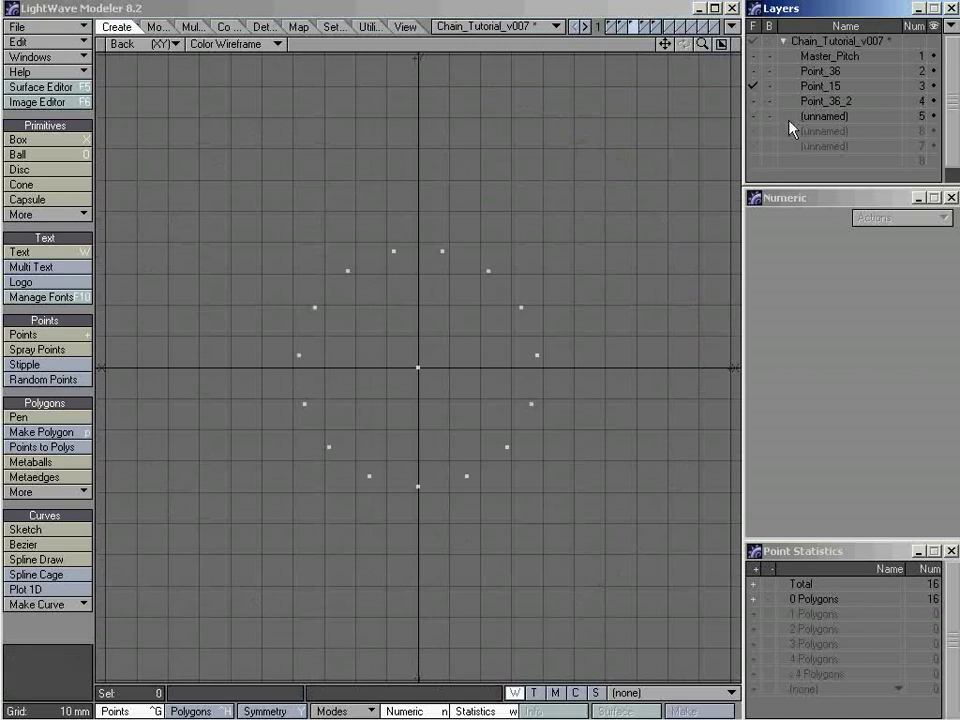
{"action": "left_click", "coordinate": [770, 117]}
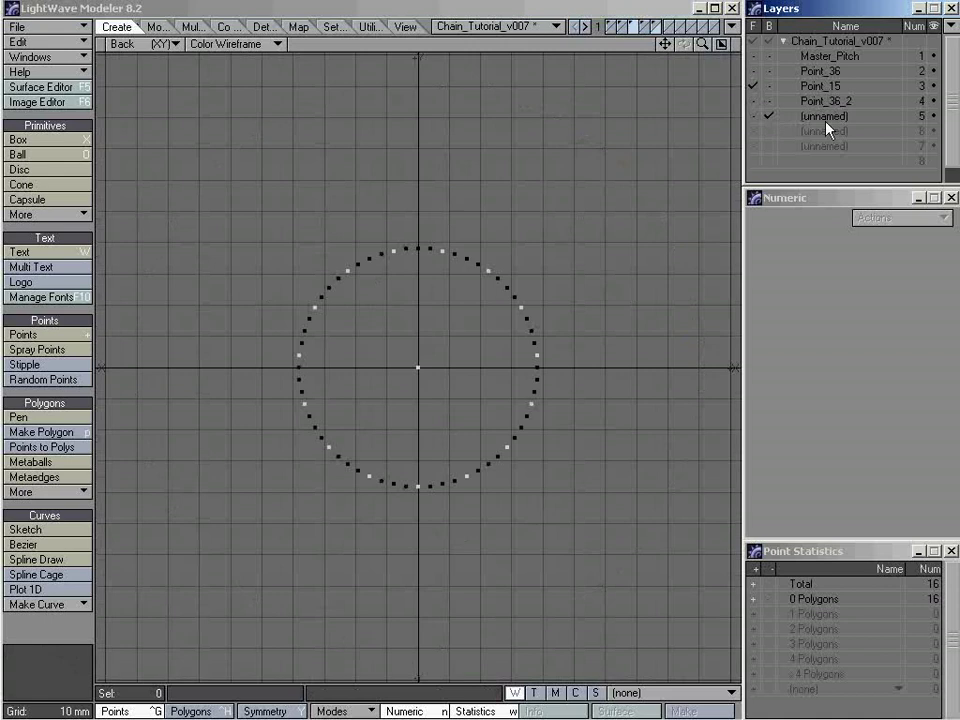
{"action": "key", "text": "a"}
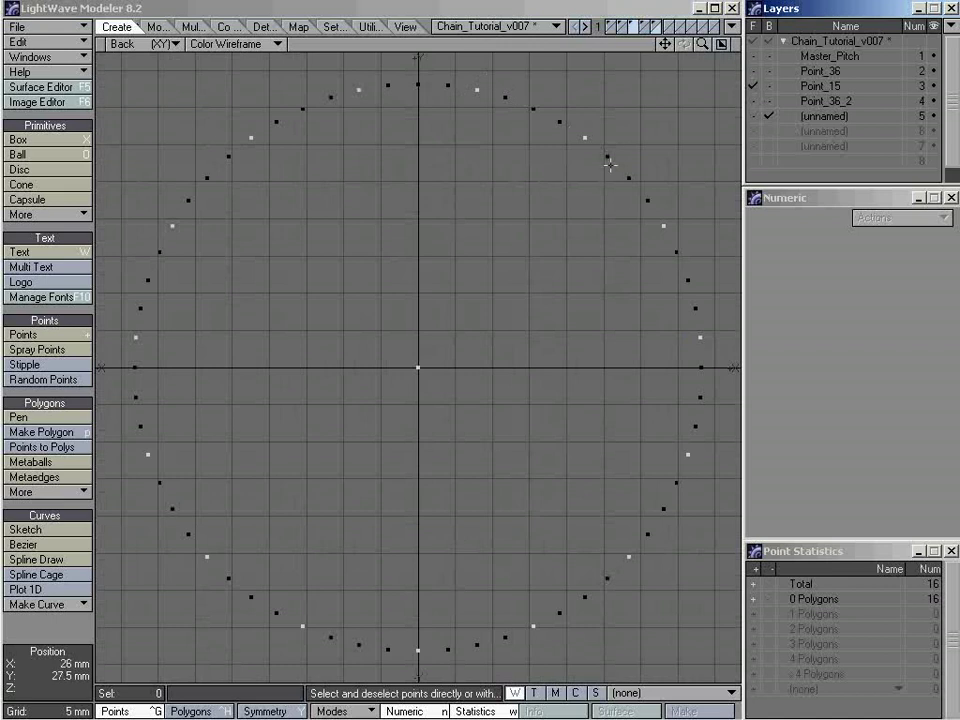
Step: Name layer 5 Point_15_4
{"action": "left_click", "coordinate": [814, 120]}
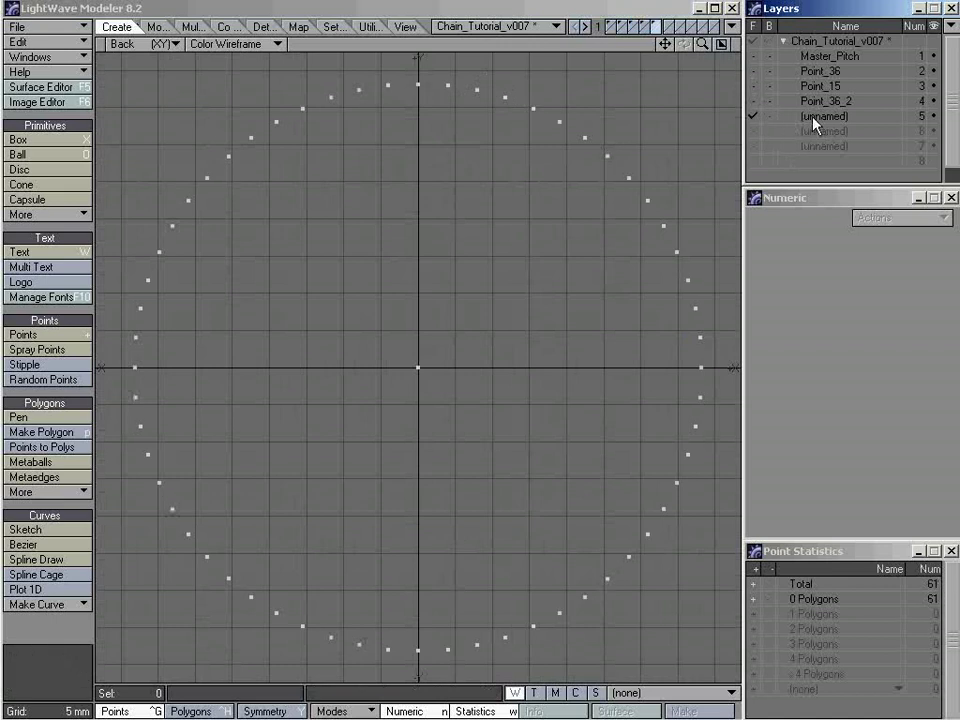
{"action": "double_click", "coordinate": [827, 125]}
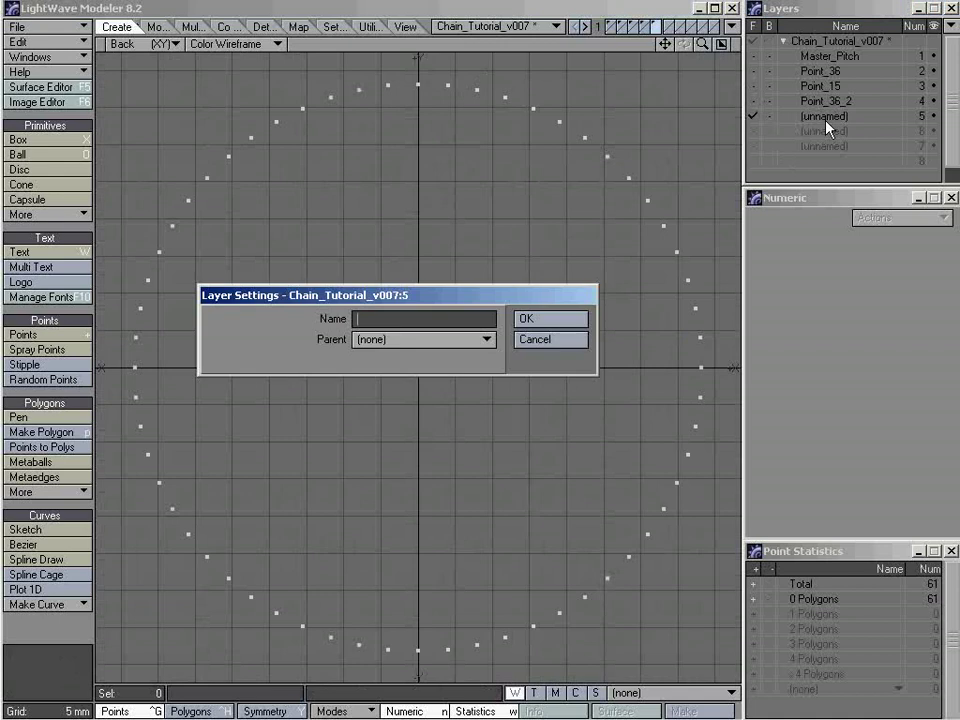
{"action": "type", "text": "Point_15_4"}
{"action": "key", "text": "Return"}
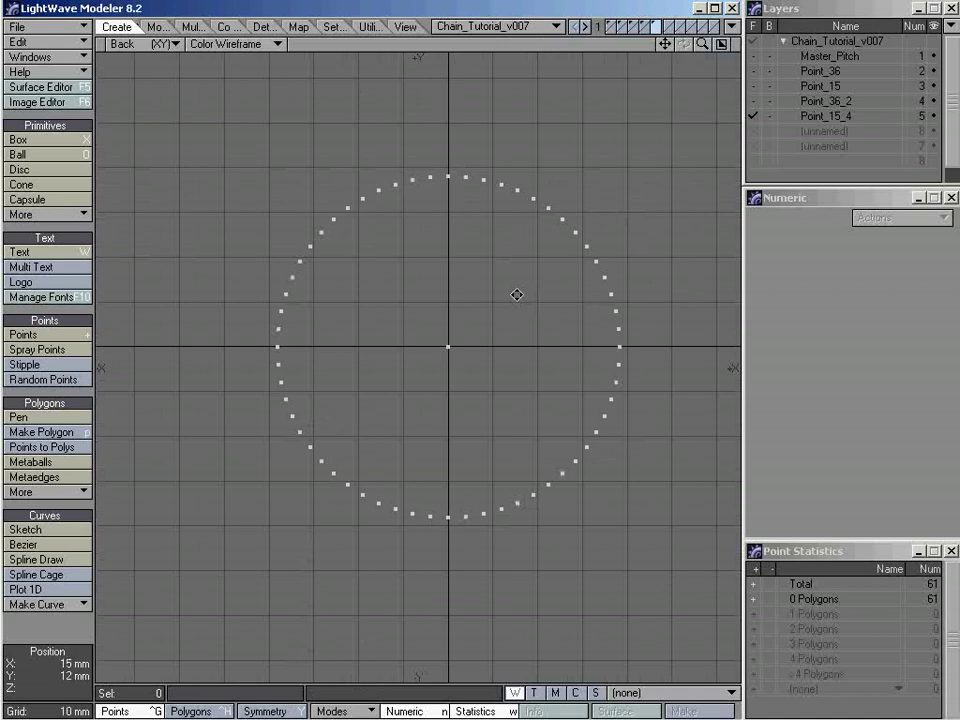
Step: Name the empty layer 6 Master_Spline
{"action": "double_click", "coordinate": [813, 138]}
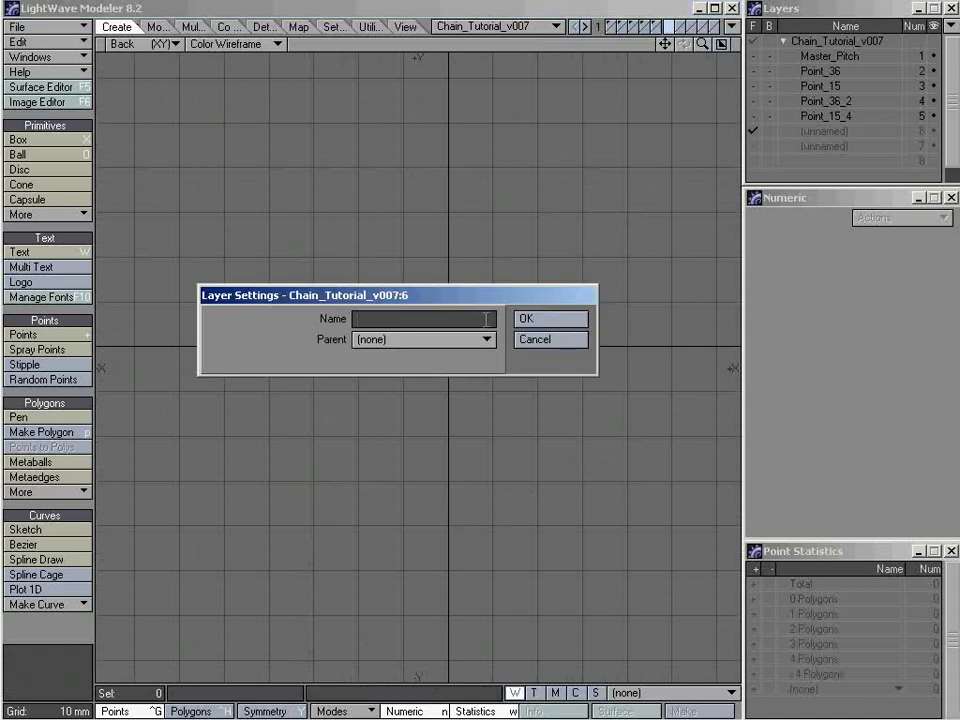
{"action": "type", "text": "Master_Spline"}
{"action": "key", "text": "Return"}
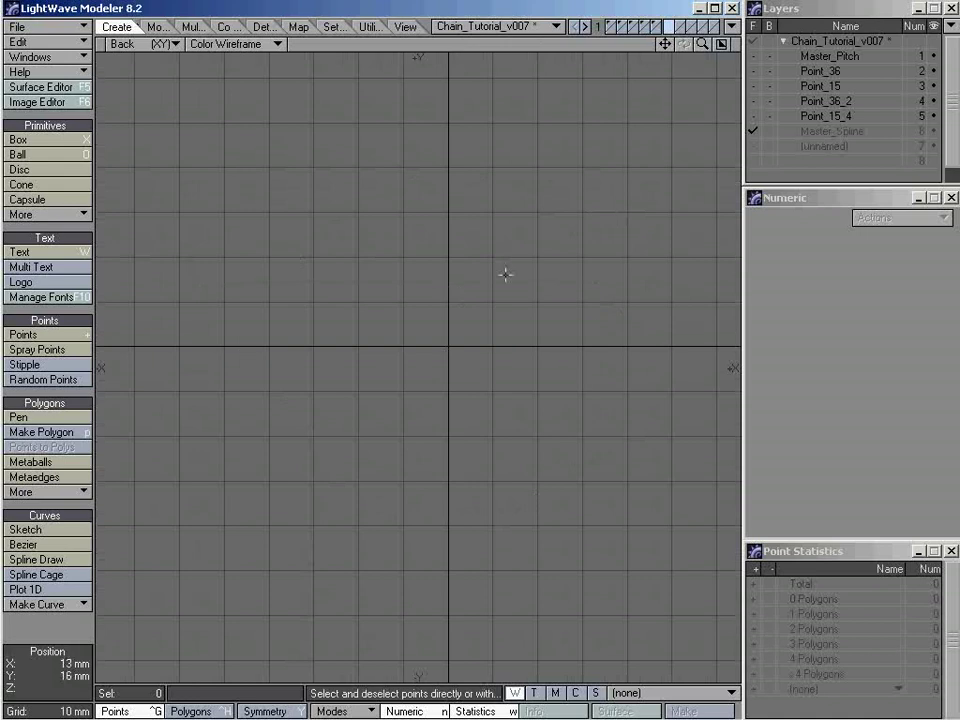
Step: Copy the Point_15_4 ring into the Master_Spline layer and show Point_36_2 as its background layer
{"action": "key", "text": "a"}
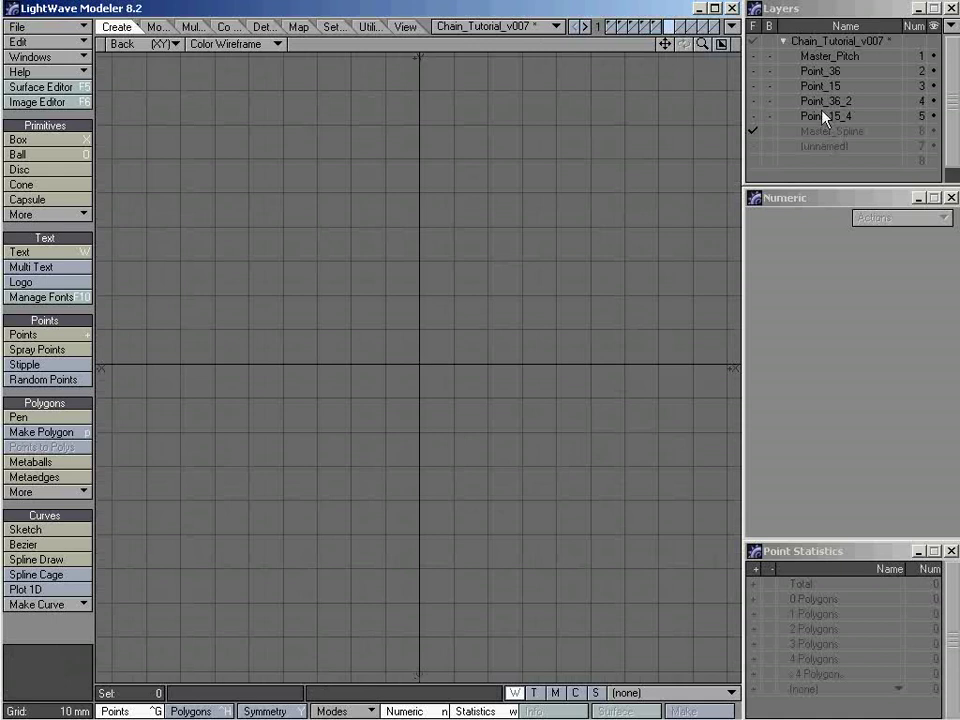
{"action": "left_click", "coordinate": [834, 118]}
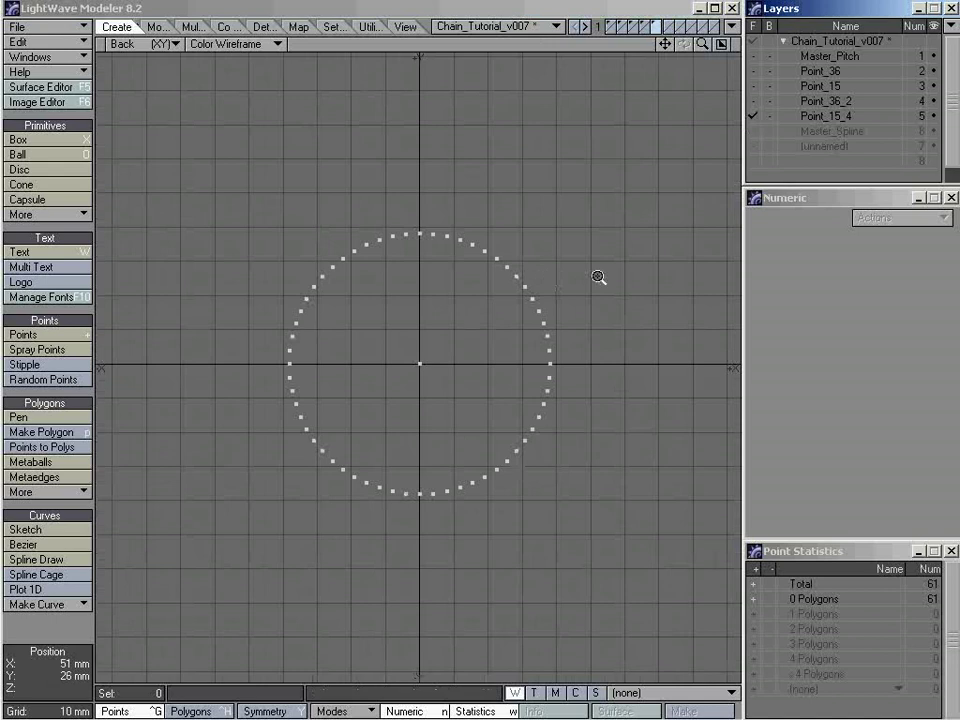
{"action": "left_click_drag", "start_coordinate": [600, 279], "coordinate": [555, 266], "text": "ctrl+alt"}
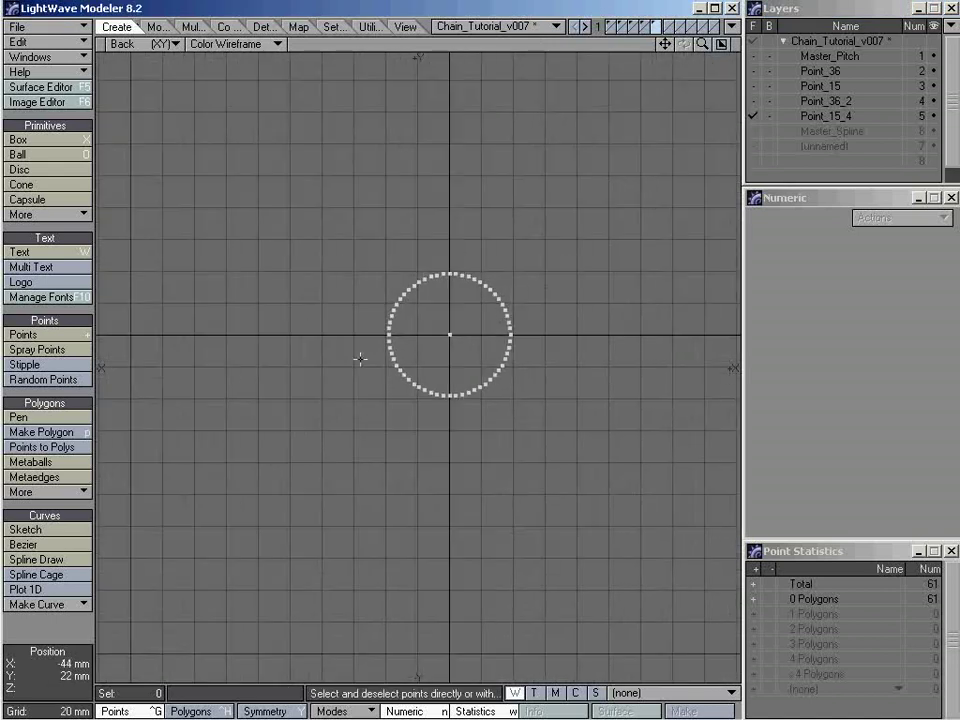
{"action": "left_click", "coordinate": [842, 131]}
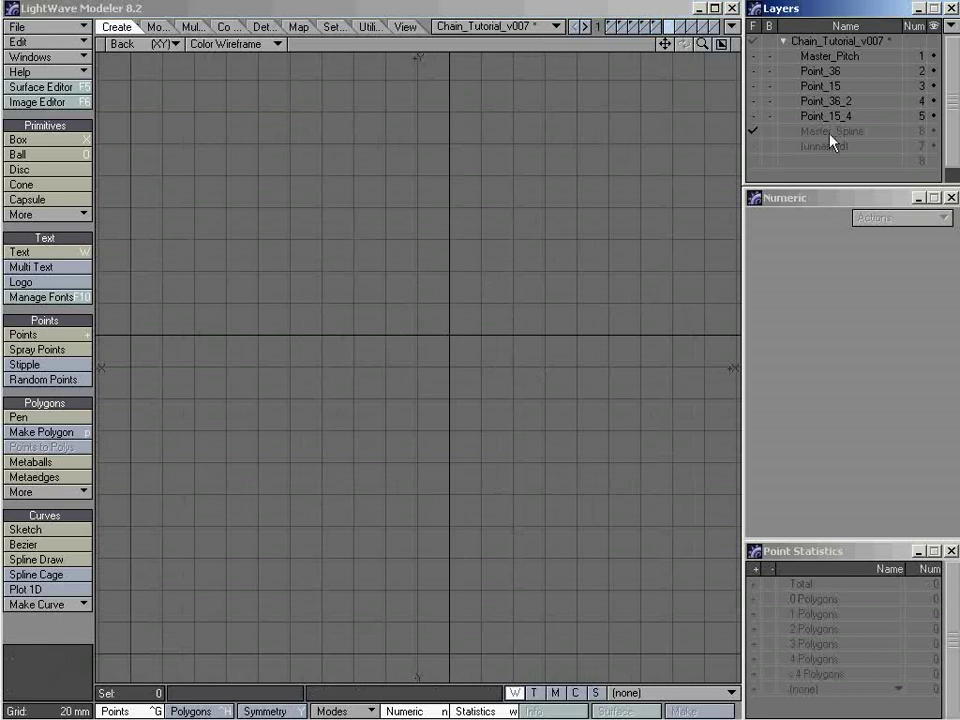
{"action": "left_click", "coordinate": [771, 102]}
{"action": "left_click_drag", "start_coordinate": [580, 331], "coordinate": [523, 344], "text": "ctrl+alt"}
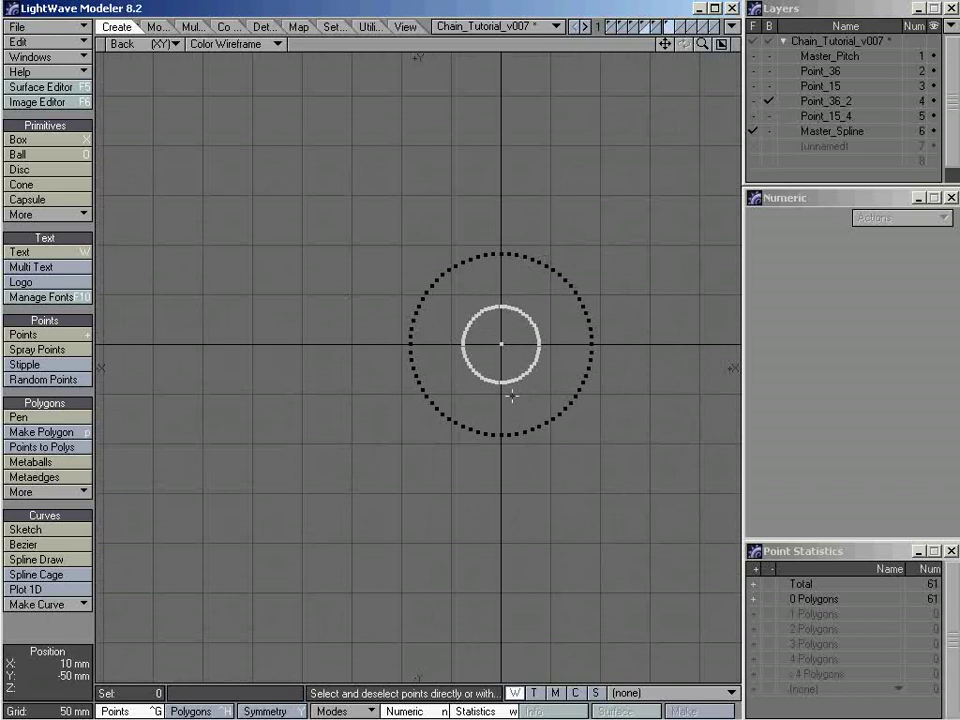
Step: Move the small point ring in Master_Spline by about -155 mm in X and 65 mm in Y
{"action": "key", "text": "t"}
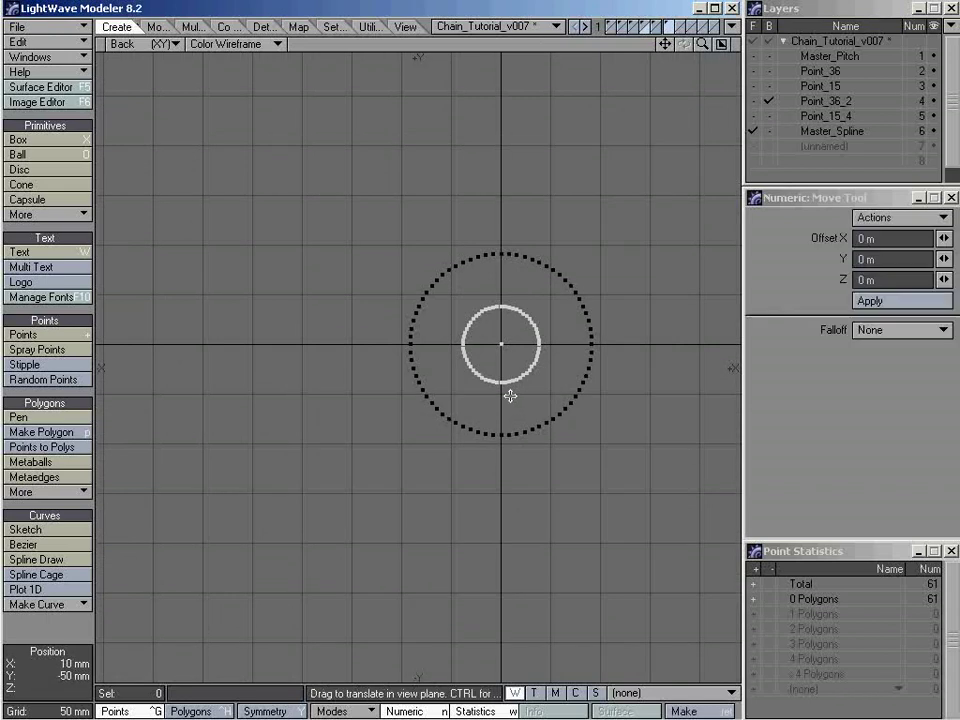
{"action": "left_click_drag", "start_coordinate": [579, 377], "coordinate": [424, 312]}
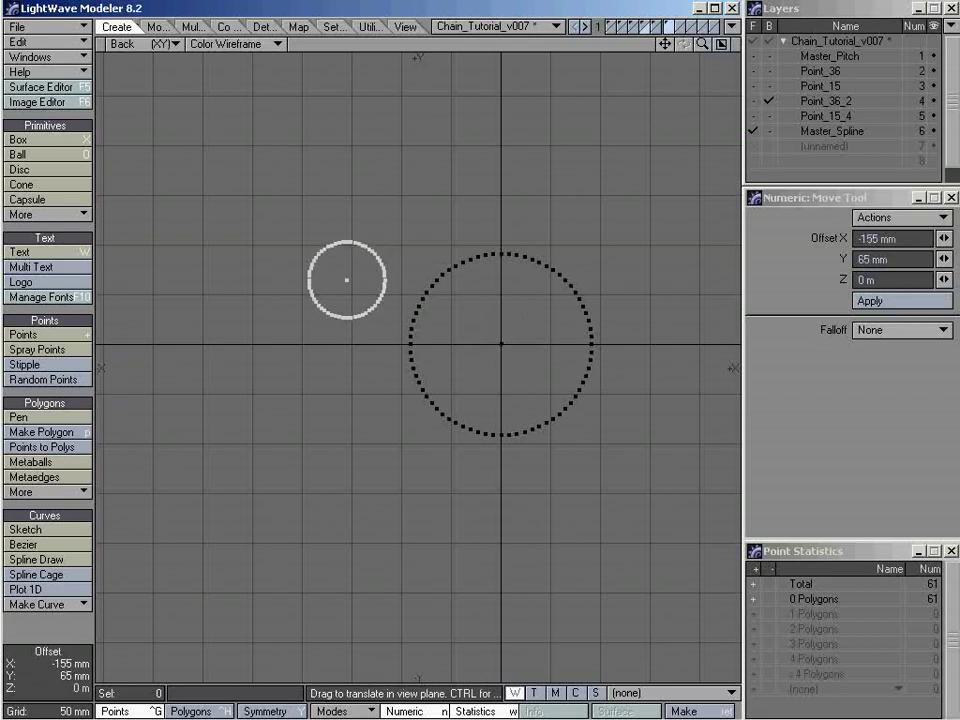
{"action": "key", "text": "space"}
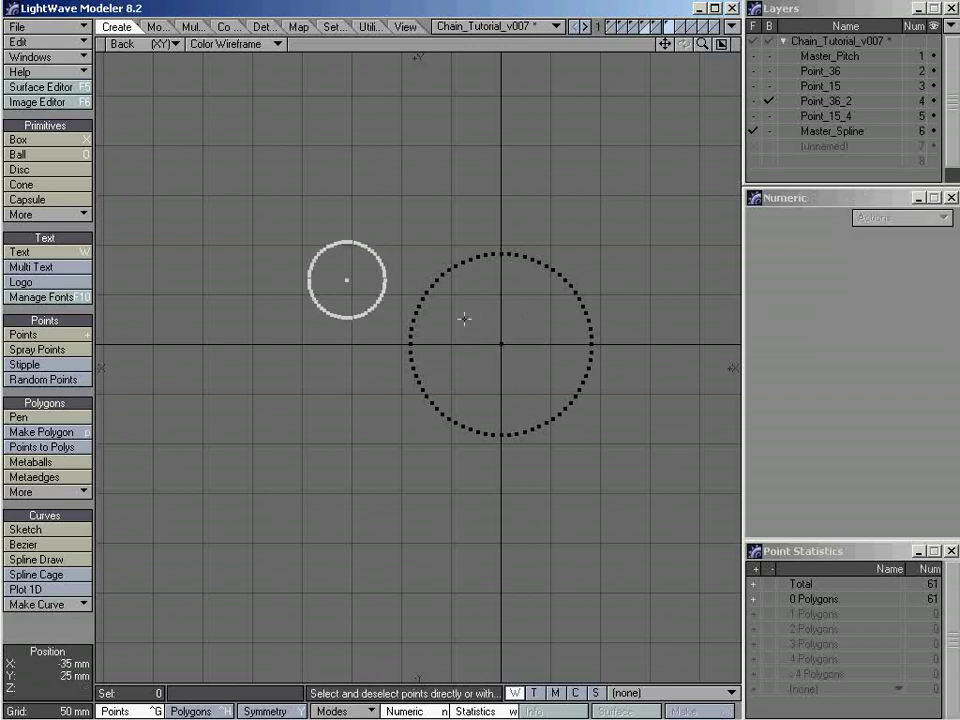
Step: Copy the Point_36_2 ring into the Master_Spline layer alongside the small ring
{"action": "left_click", "coordinate": [838, 103]}
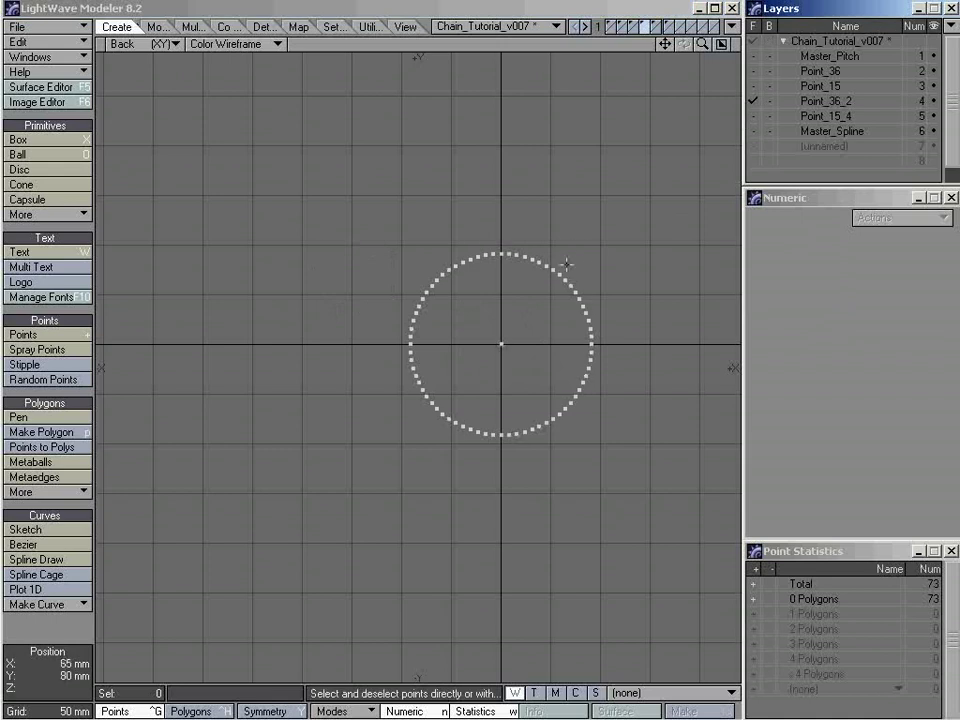
{"action": "left_click", "coordinate": [824, 132]}
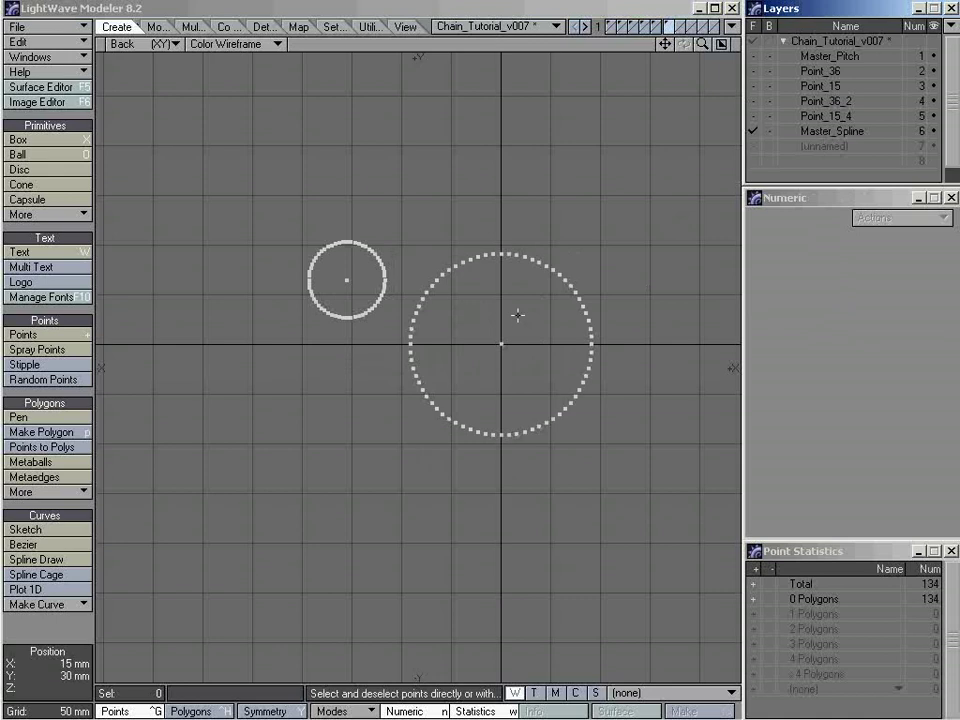
Step: Examine the topmost points of the small and large rings as possible ends of the straight chain run
{"action": "key", "text": "period"}
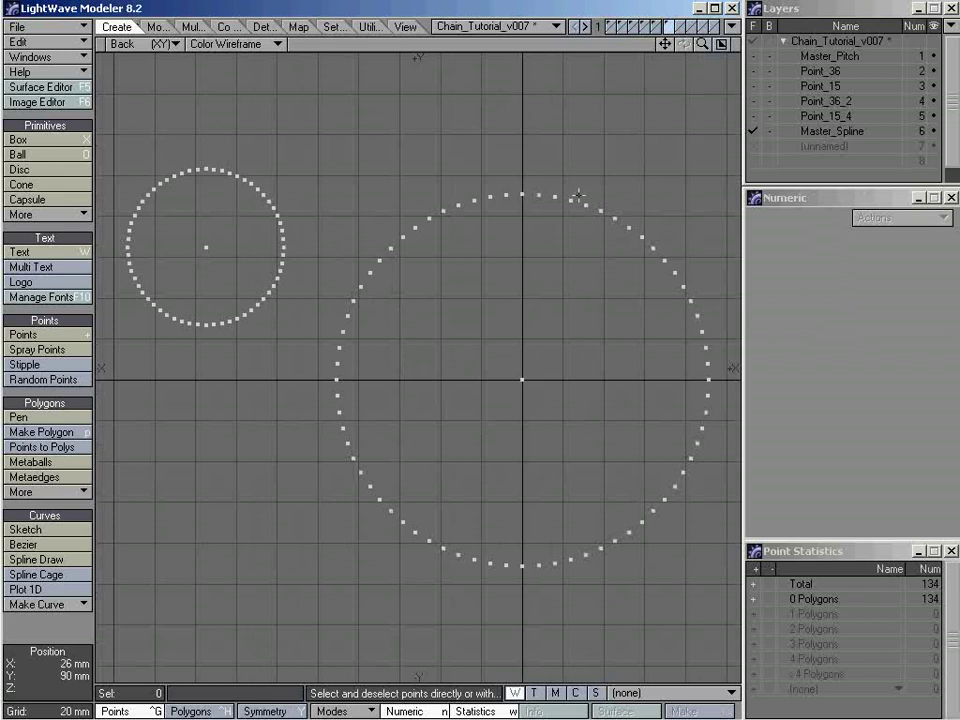
{"action": "left_click", "coordinate": [205, 168]}
{"action": "scroll", "coordinate": [200, 165], "scroll_direction": "up", "scroll_amount": 3}
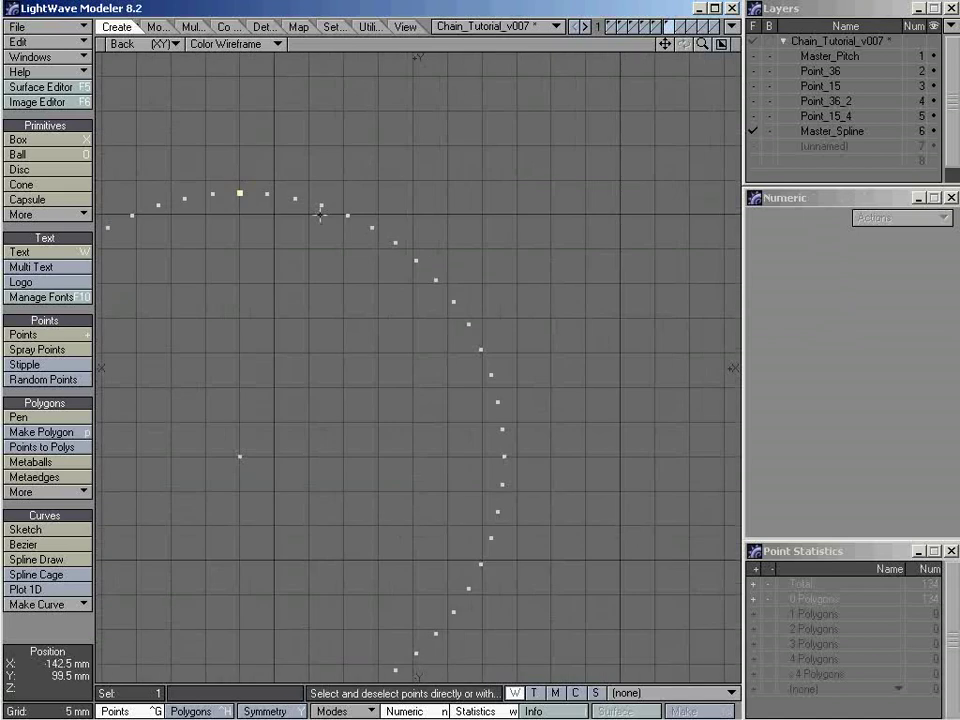
{"action": "key", "text": "/"}
{"action": "scroll", "coordinate": [240, 220], "scroll_direction": "down", "scroll_amount": 2}
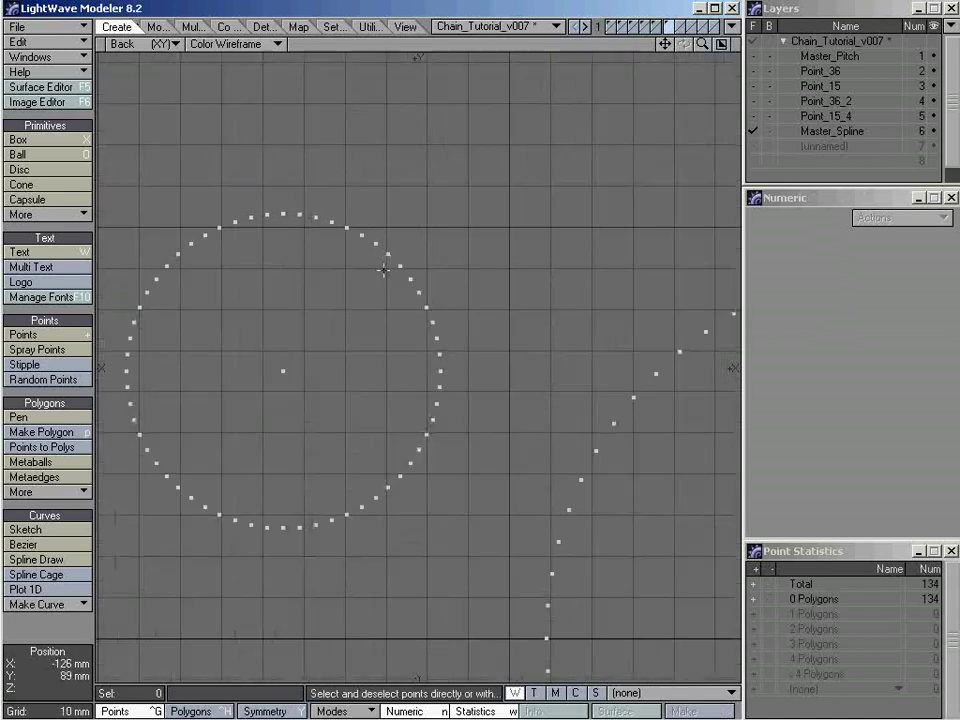
{"action": "scroll", "coordinate": [450, 268], "scroll_direction": "down", "scroll_amount": 2}
{"action": "left_click", "coordinate": [522, 194]}
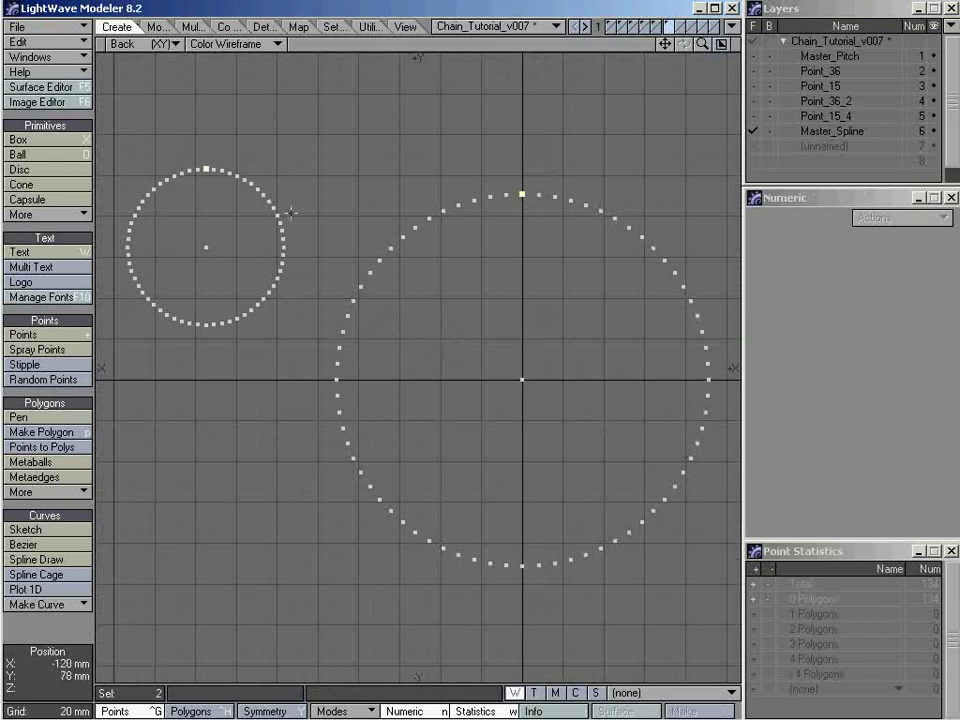
{"action": "left_click", "coordinate": [207, 169]}
{"action": "key", "text": "/"}
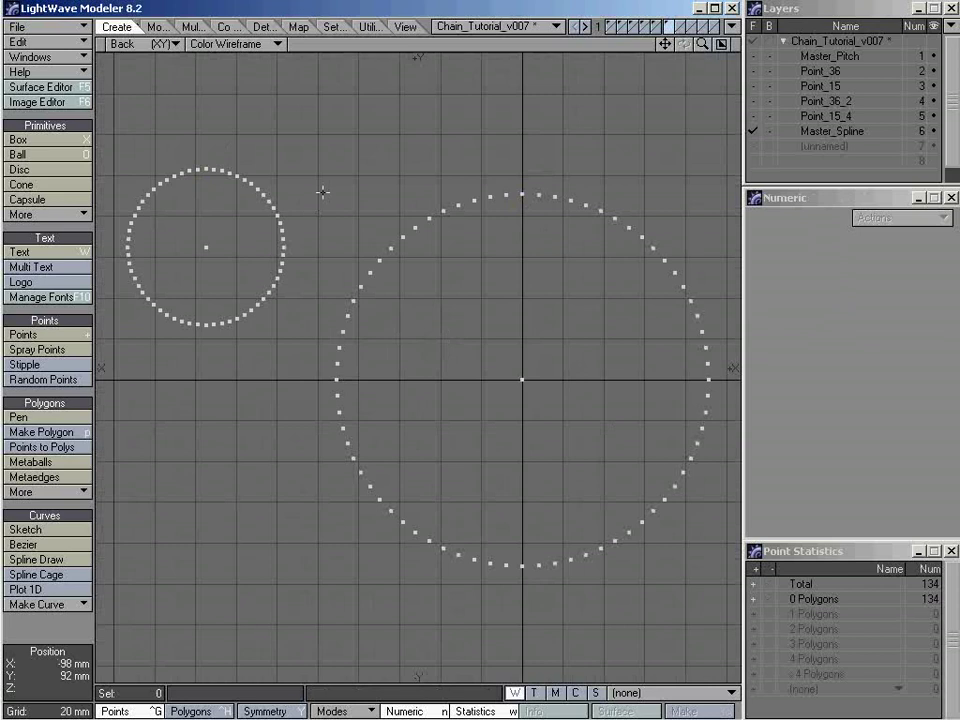
Step: Select all points of the small ring, including its centre, and activate the Snap Drag Tool
{"action": "mouse_move", "coordinate": [322, 190]}
{"action": "left_mouse_down"}
{"action": "mouse_move", "coordinate": [288, 131]}
{"action": "mouse_move", "coordinate": [219, 119]}
{"action": "mouse_move", "coordinate": [116, 168]}
{"action": "mouse_move", "coordinate": [99, 290]}
{"action": "mouse_move", "coordinate": [126, 330]}
{"action": "mouse_move", "coordinate": [238, 348]}
{"action": "mouse_move", "coordinate": [313, 301]}
{"action": "mouse_move", "coordinate": [318, 250]}
{"action": "left_mouse_up"}
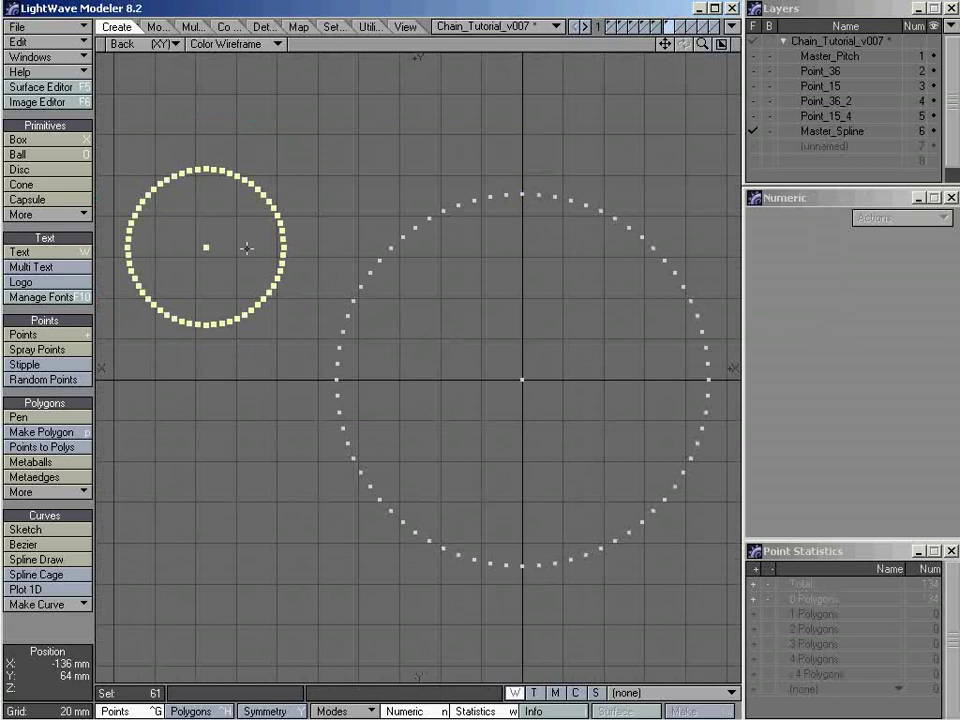
{"action": "left_click", "coordinate": [158, 28]}
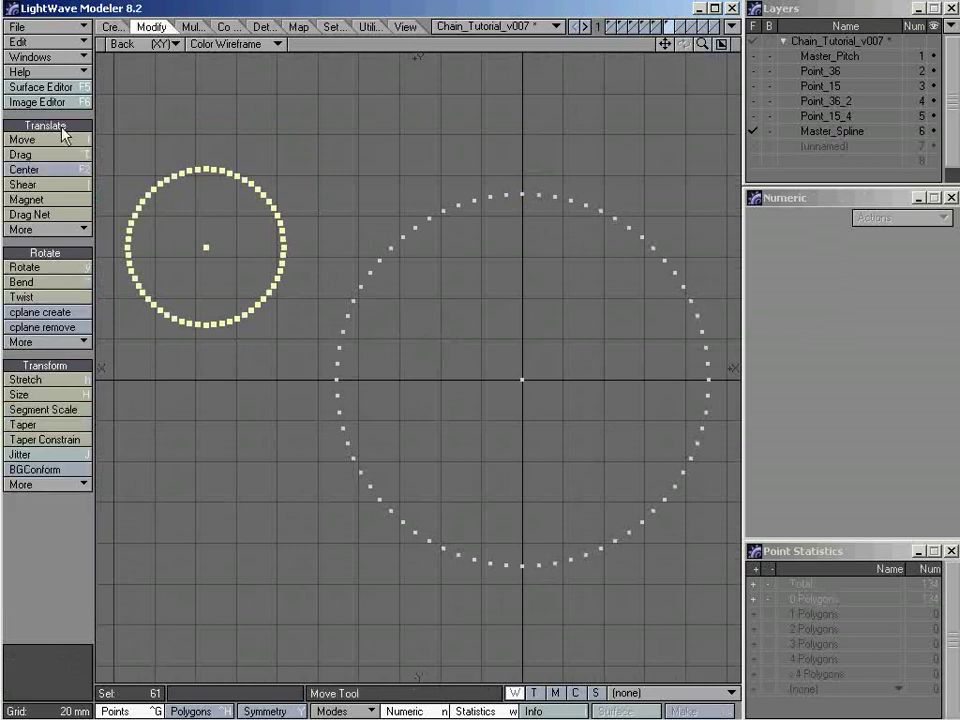
{"action": "left_click", "coordinate": [50, 230]}
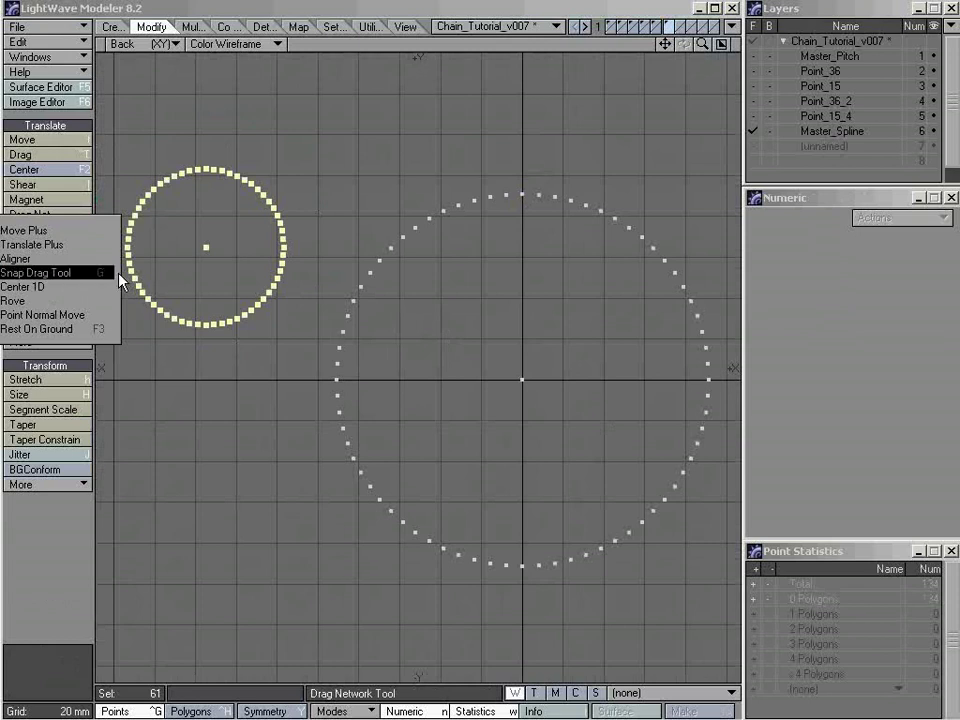
{"action": "left_click", "coordinate": [62, 273]}
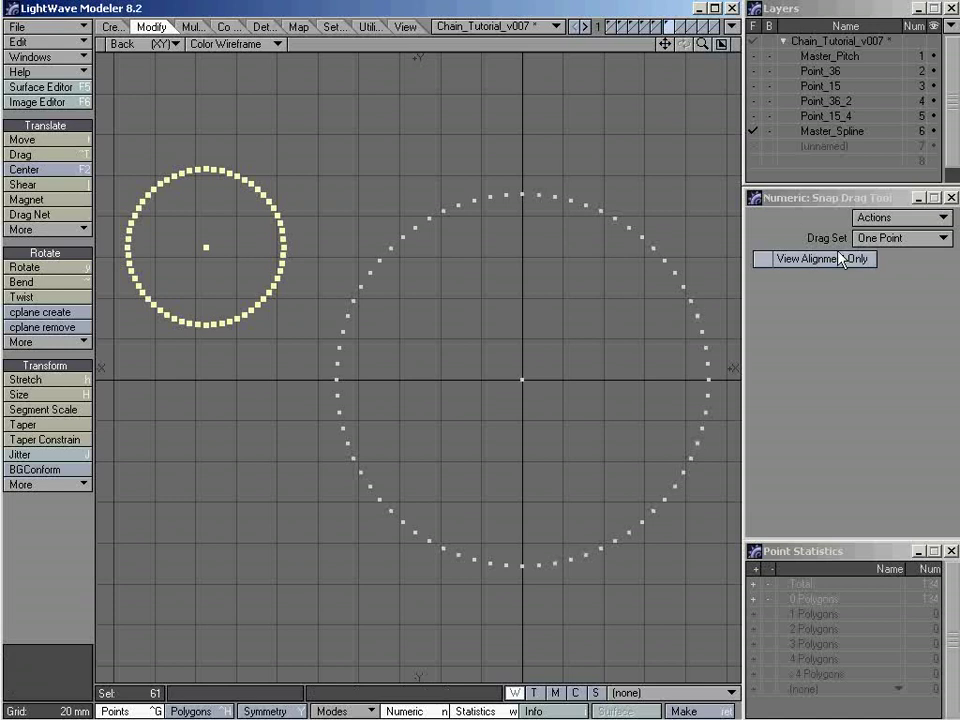
{"action": "left_click", "coordinate": [797, 200]}
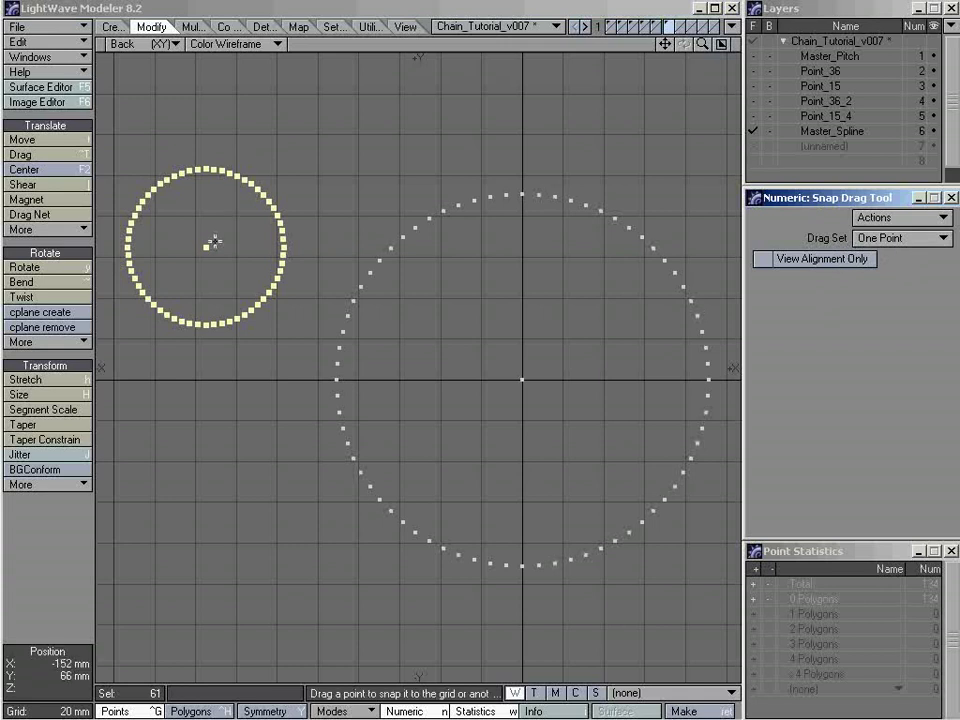
Step: Try to snap-drag a single point out of the small ring with the drag set One Point
{"action": "left_click", "coordinate": [280, 173]}
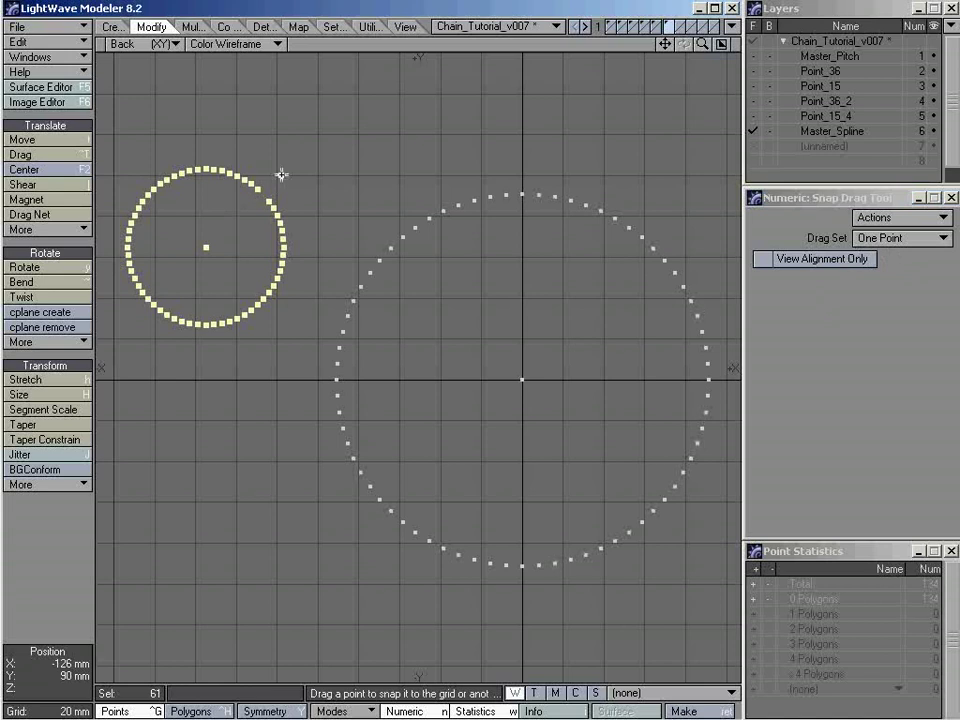
{"action": "left_click_drag", "start_coordinate": [412, 213], "coordinate": [329, 183]}
{"action": "left_click_drag", "start_coordinate": [374, 221], "coordinate": [401, 206]}
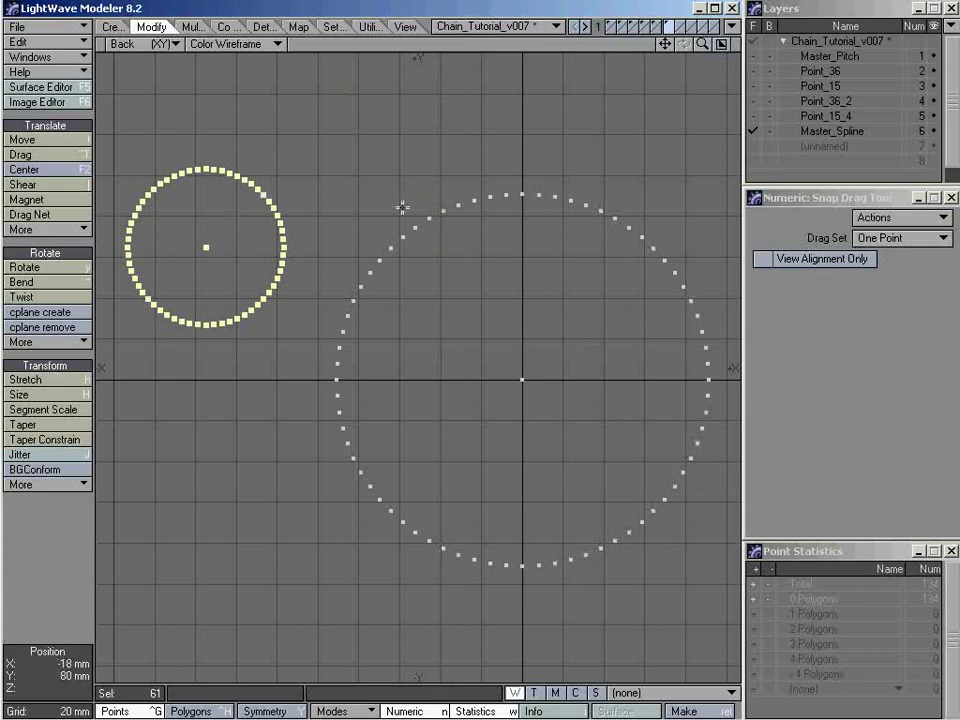
Step: Set the Snap Drag Tool's drag set to All Points
{"action": "left_click", "coordinate": [885, 238]}
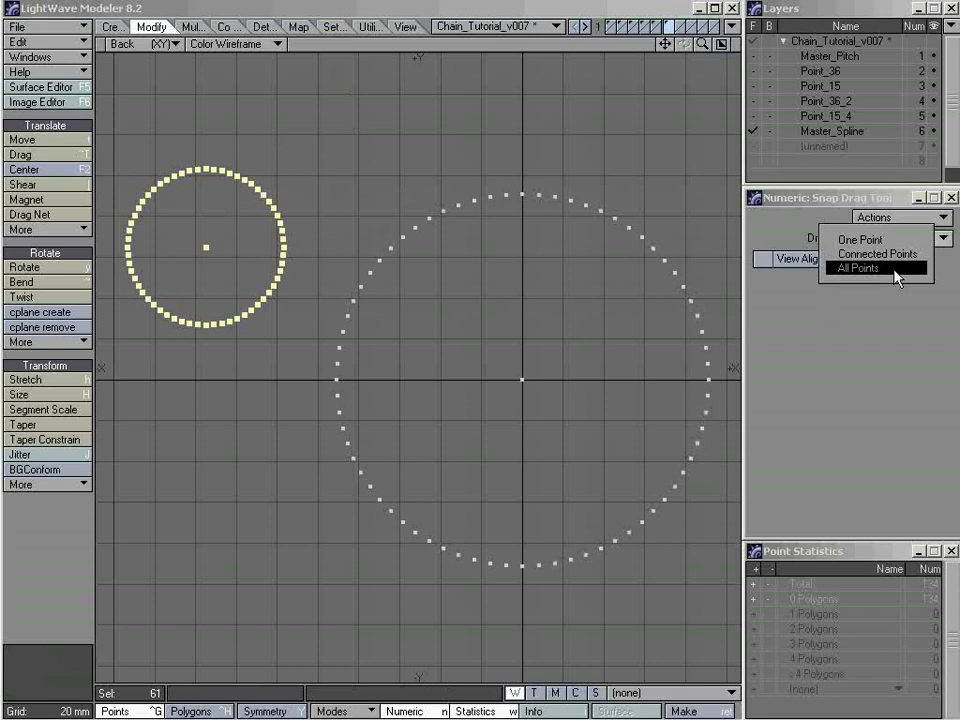
{"action": "left_click", "coordinate": [895, 269]}
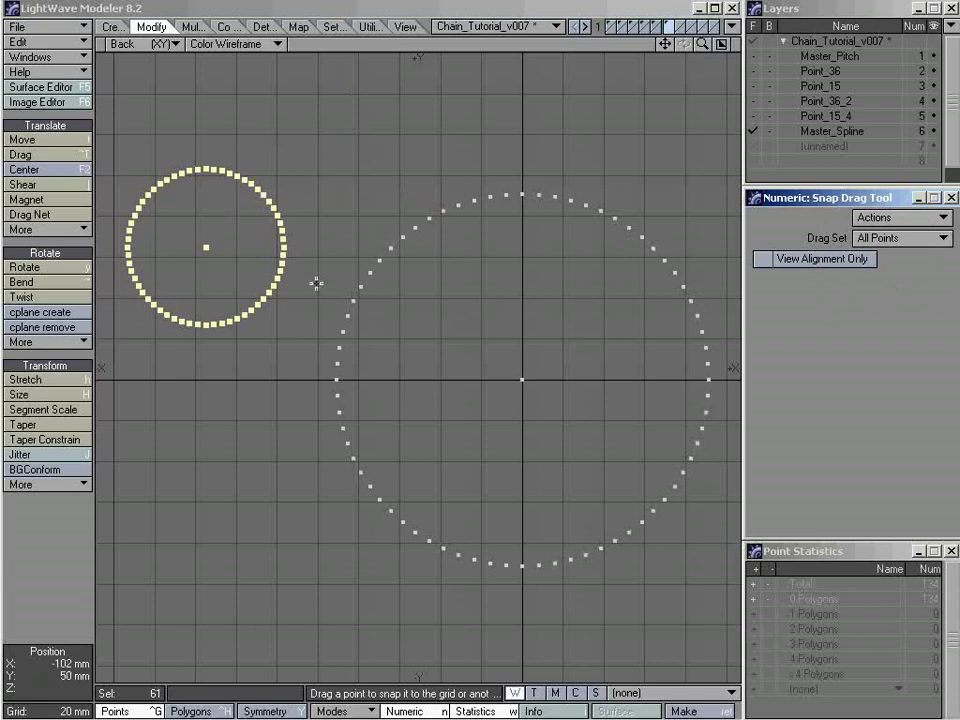
Step: Snap-drag the whole small ring until its topmost point sits at X -147 mm, Y 110 mm
{"action": "left_click", "coordinate": [258, 188]}
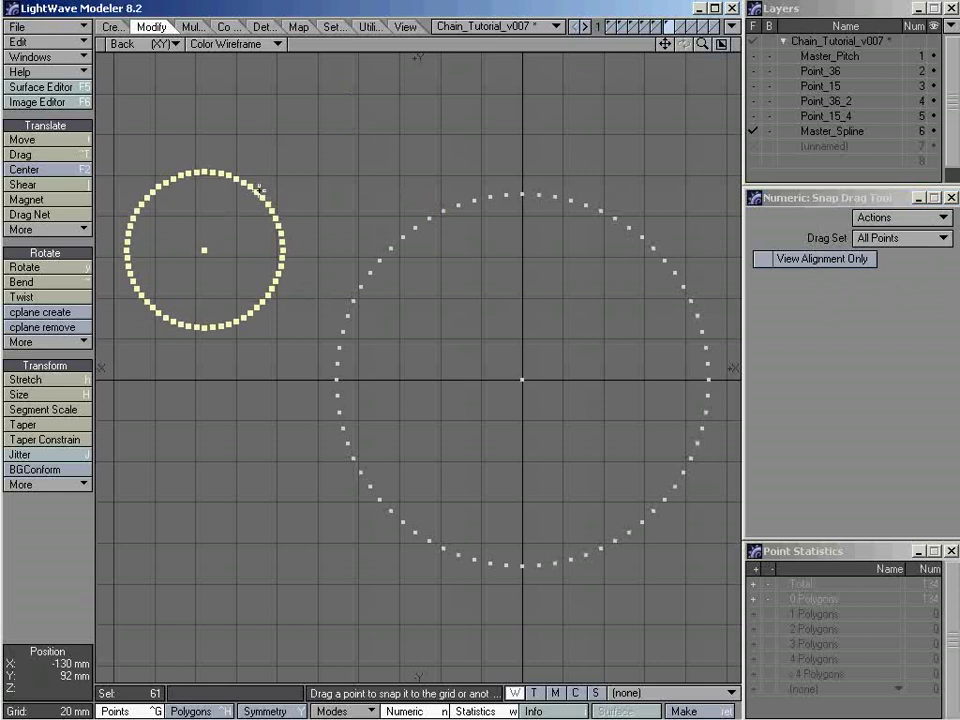
{"action": "mouse_move", "coordinate": [258, 188]}
{"action": "left_mouse_down"}
{"action": "mouse_move", "coordinate": [369, 184]}
{"action": "mouse_move", "coordinate": [229, 184]}
{"action": "mouse_move", "coordinate": [324, 193]}
{"action": "mouse_move", "coordinate": [252, 188]}
{"action": "left_mouse_up"}
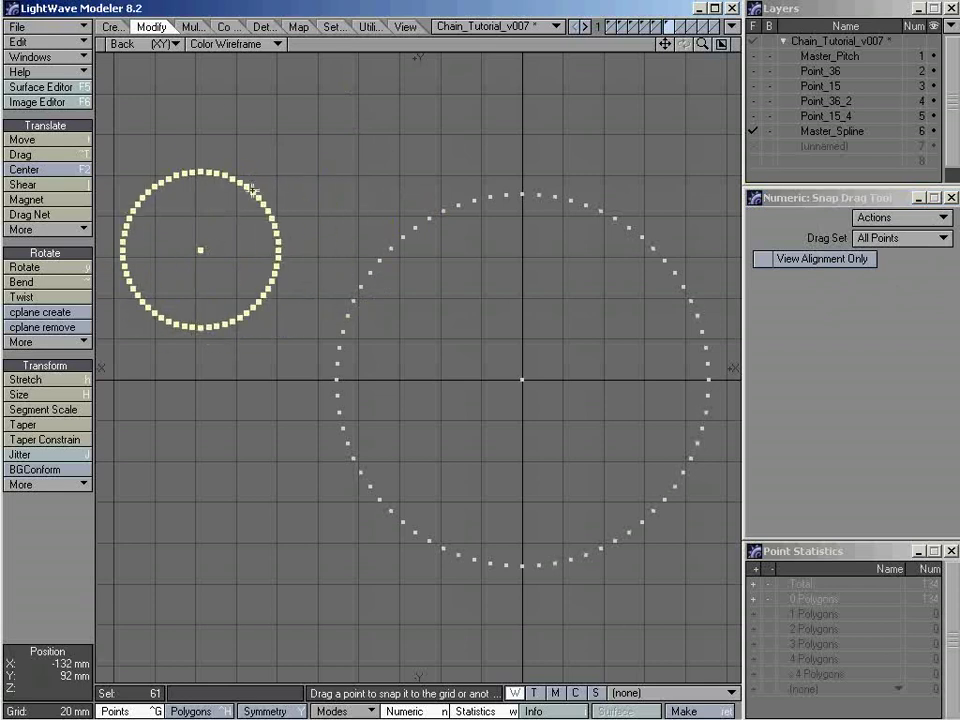
{"action": "left_click_drag", "start_coordinate": [199, 251], "coordinate": [266, 257]}
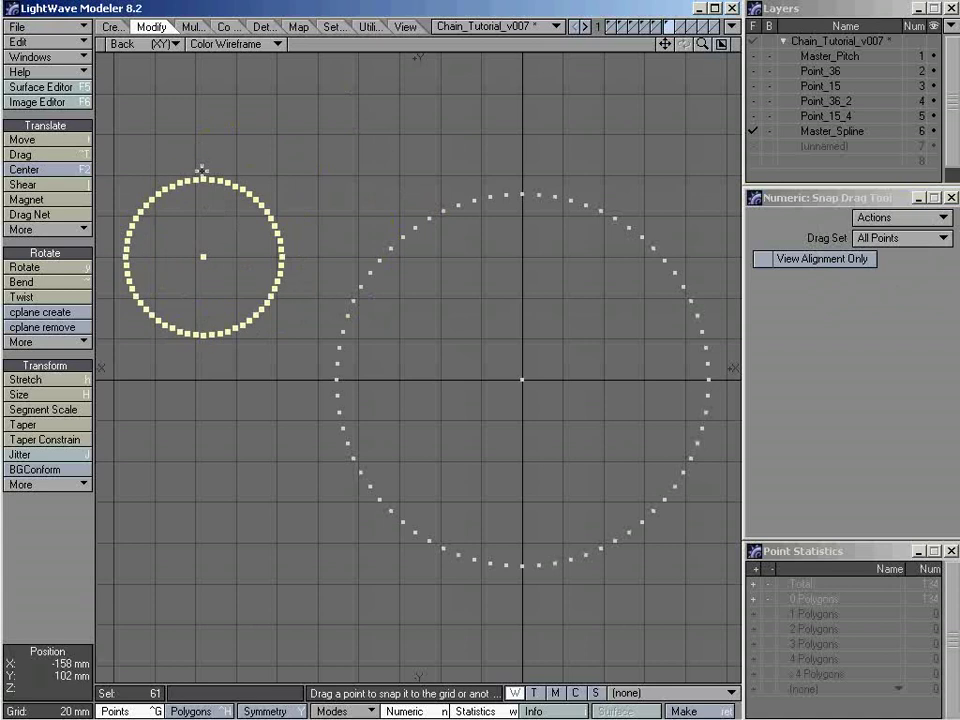
{"action": "left_click_drag", "start_coordinate": [203, 168], "coordinate": [244, 177], "text": "ctrl+alt"}
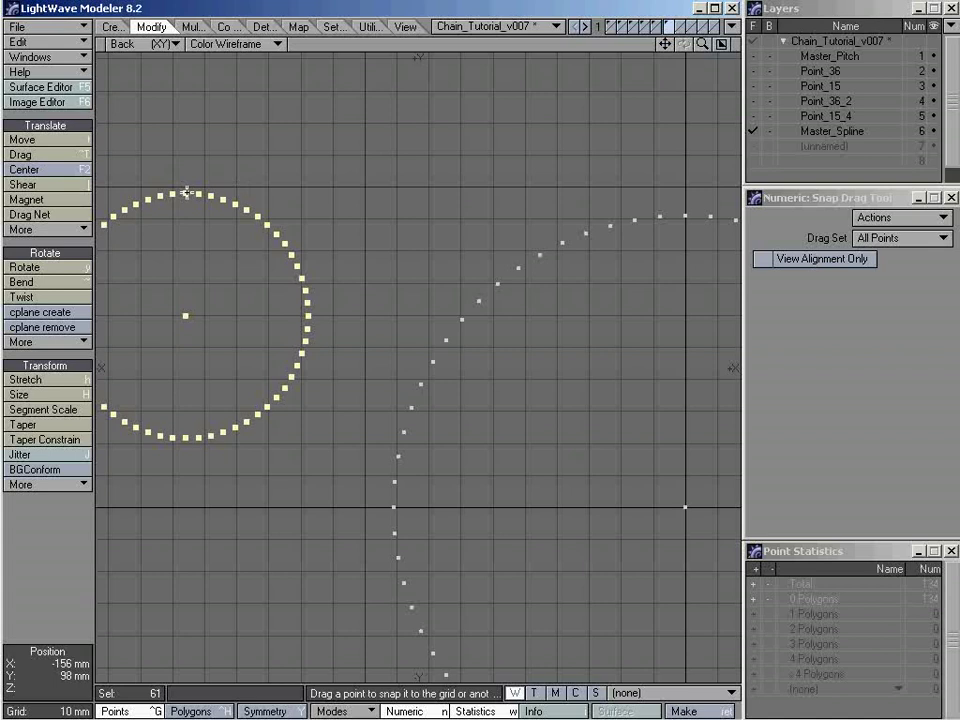
{"action": "left_click_drag", "start_coordinate": [187, 190], "coordinate": [214, 155]}
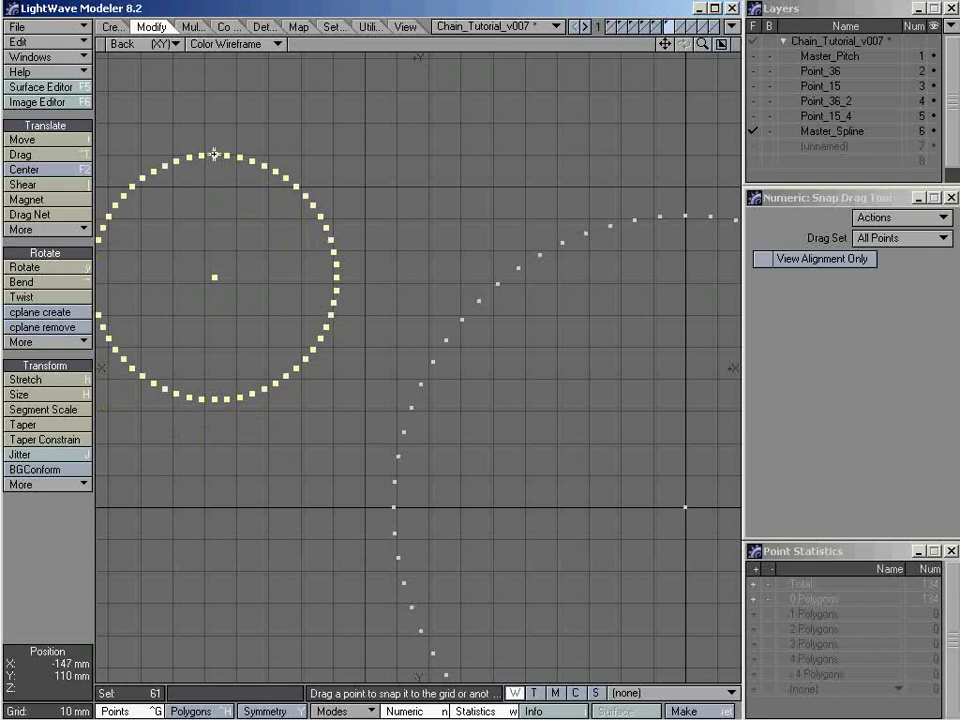
Step: Snap the small ring vertically until its top point is level with the large ring's topmost point, keeping its X position
{"action": "left_click_drag", "start_coordinate": [214, 155], "coordinate": [540, 253]}
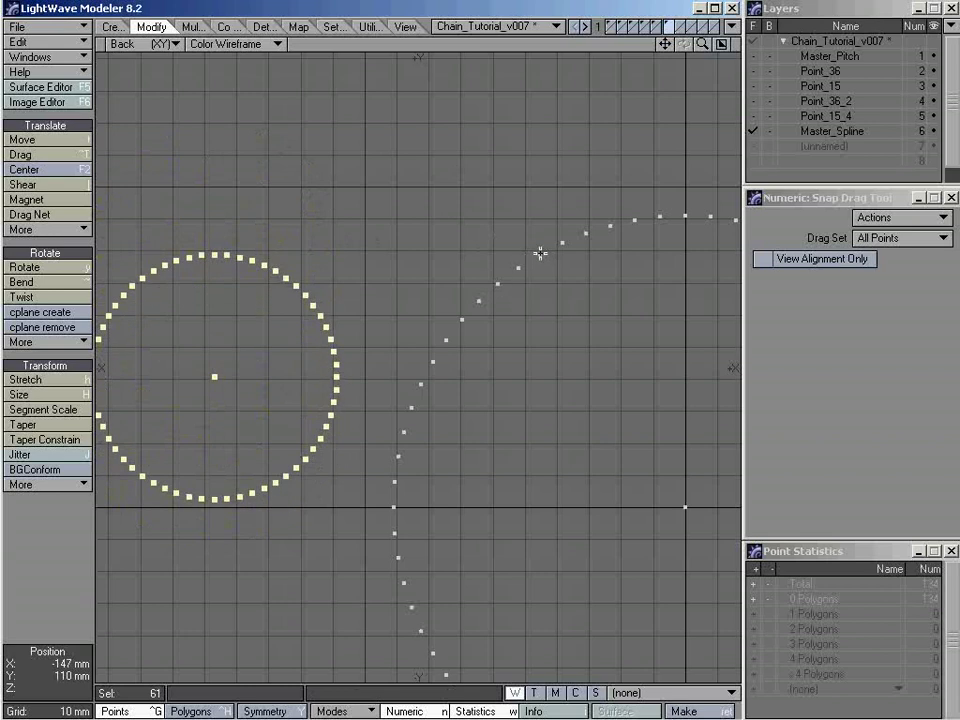
{"action": "mouse_move", "coordinate": [540, 255]}
{"action": "left_mouse_down"}
{"action": "mouse_move", "coordinate": [557, 236]}
{"action": "mouse_move", "coordinate": [533, 267]}
{"action": "mouse_move", "coordinate": [540, 241]}
{"action": "mouse_move", "coordinate": [540, 277]}
{"action": "left_mouse_up"}
{"action": "left_click_drag", "start_coordinate": [540, 280], "coordinate": [540, 254]}
{"action": "left_click_drag", "start_coordinate": [540, 255], "coordinate": [686, 215]}
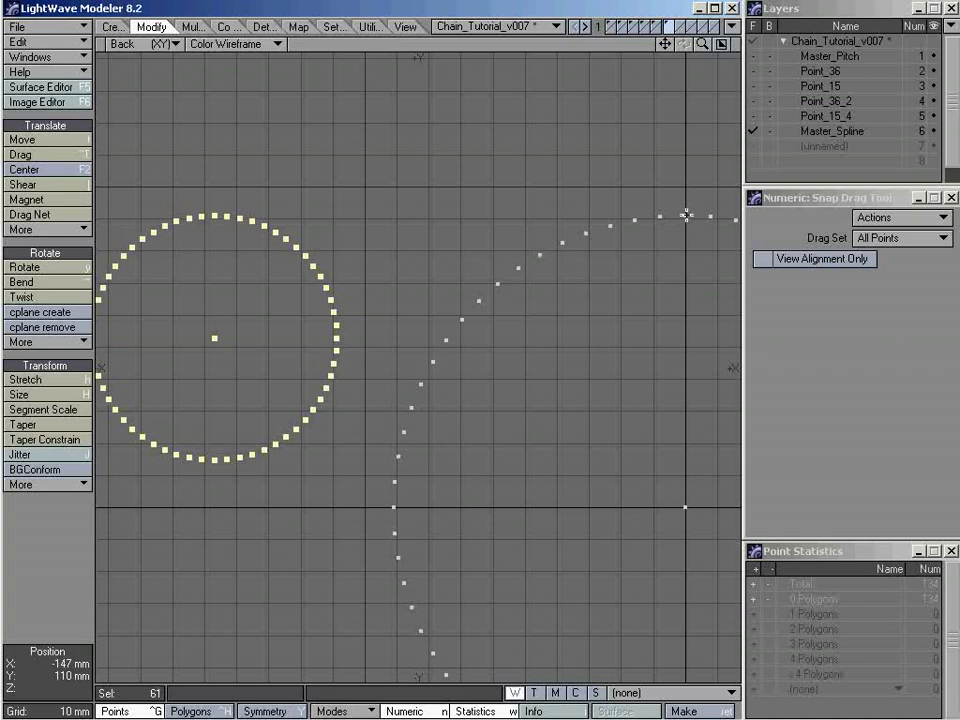
{"action": "key", "text": "space"}
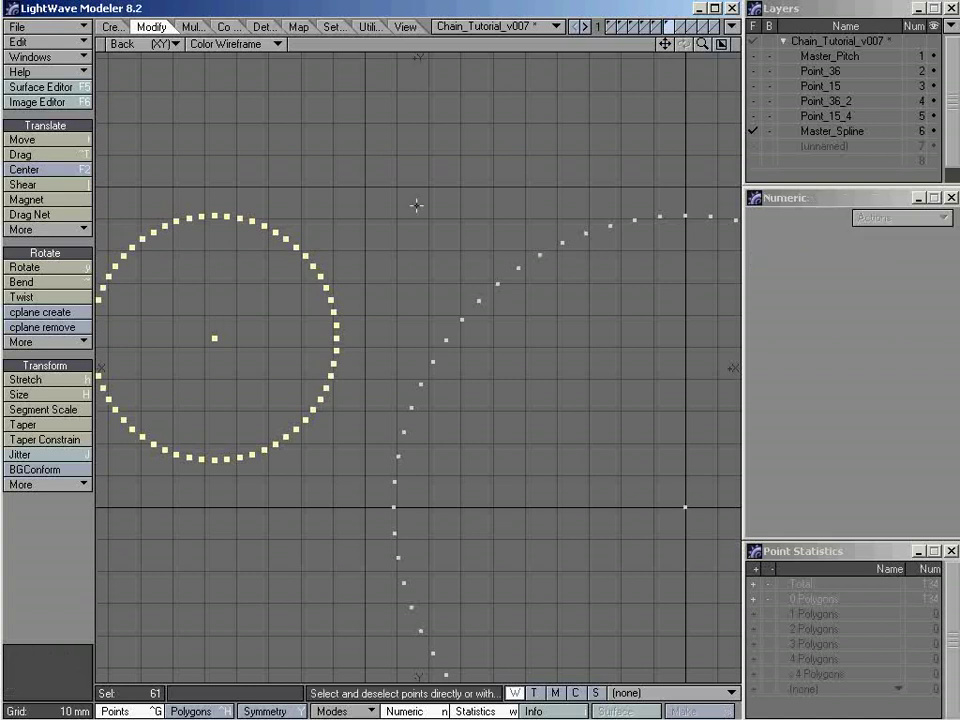
Step: Compare the coordinates of the two rings' topmost points in Point Info, leaving them unedited, and clear the selection
{"action": "scroll", "coordinate": [506, 264], "scroll_direction": "down", "scroll_amount": 1}
{"action": "key", "text": "Right"}
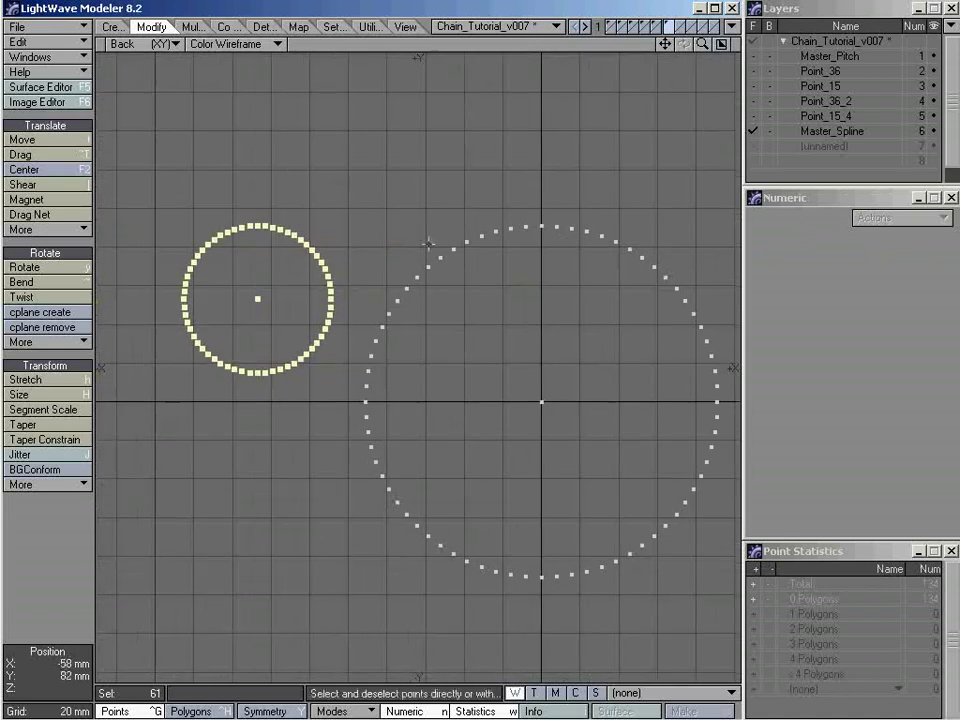
{"action": "key", "text": "slash"}
{"action": "left_click", "coordinate": [259, 226]}
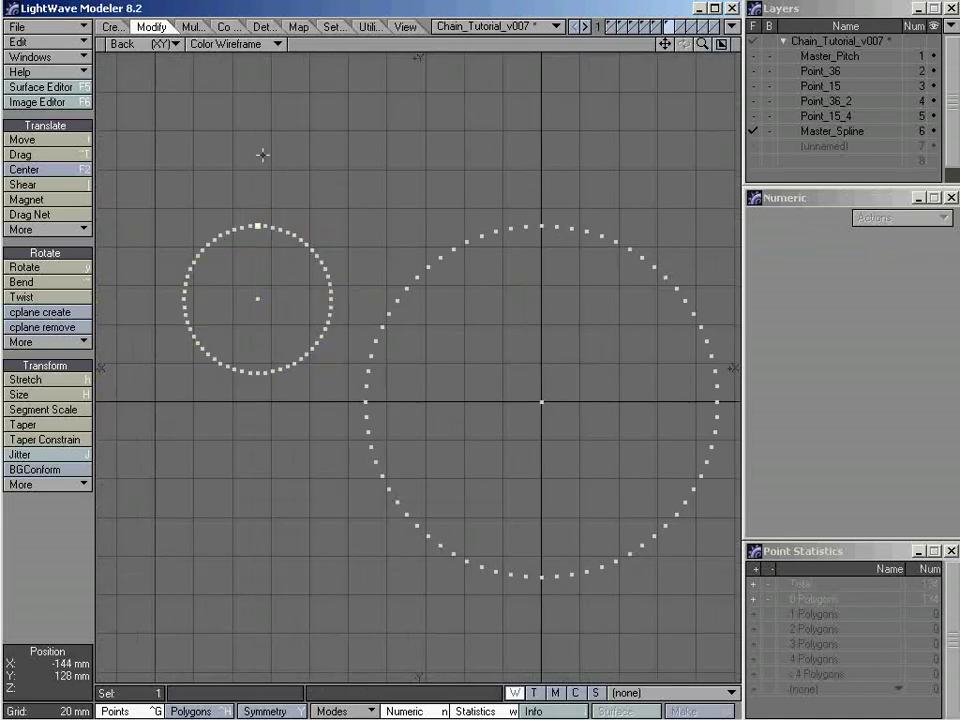
{"action": "left_click", "coordinate": [541, 228]}
{"action": "key", "text": "i"}
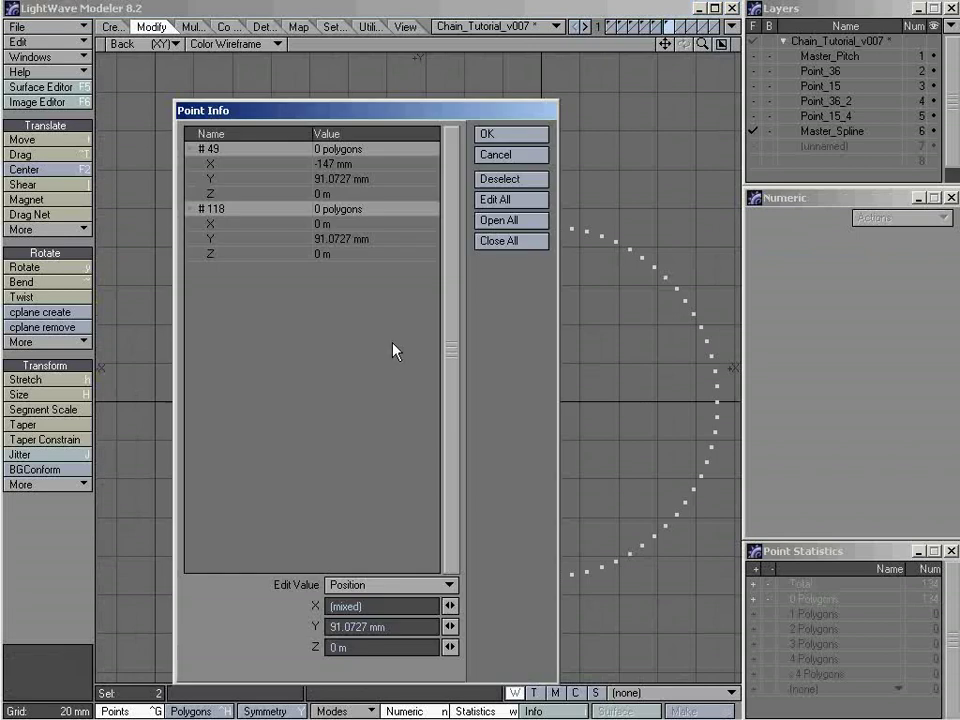
{"action": "left_click", "coordinate": [509, 155]}
{"action": "key", "text": "/"}
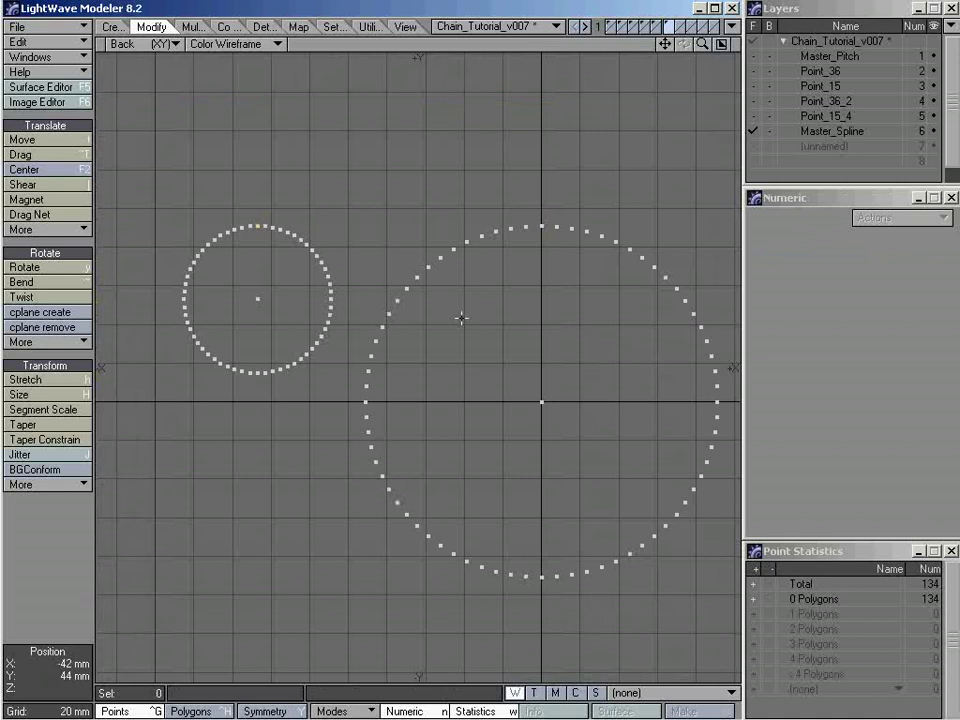
Step: Select the complete small ring with its centre, move it -350 mm in X only, and clear the selection
{"action": "left_click_drag", "start_coordinate": [704, 44], "coordinate": [725, 289]}
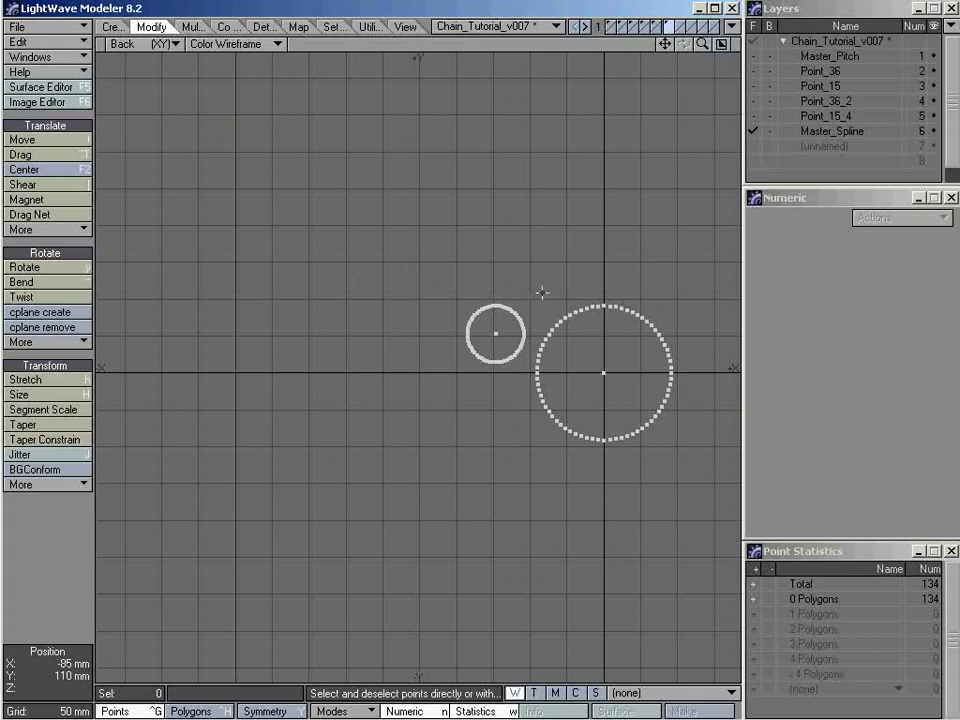
{"action": "mouse_move", "coordinate": [540, 294]}
{"action": "left_mouse_down"}
{"action": "mouse_move", "coordinate": [506, 274]}
{"action": "mouse_move", "coordinate": [429, 350]}
{"action": "mouse_move", "coordinate": [449, 381]}
{"action": "mouse_move", "coordinate": [499, 390]}
{"action": "mouse_move", "coordinate": [527, 364]}
{"action": "mouse_move", "coordinate": [545, 300]}
{"action": "left_mouse_up"}
{"action": "right_click_drag", "start_coordinate": [545, 300], "coordinate": [540, 251]}
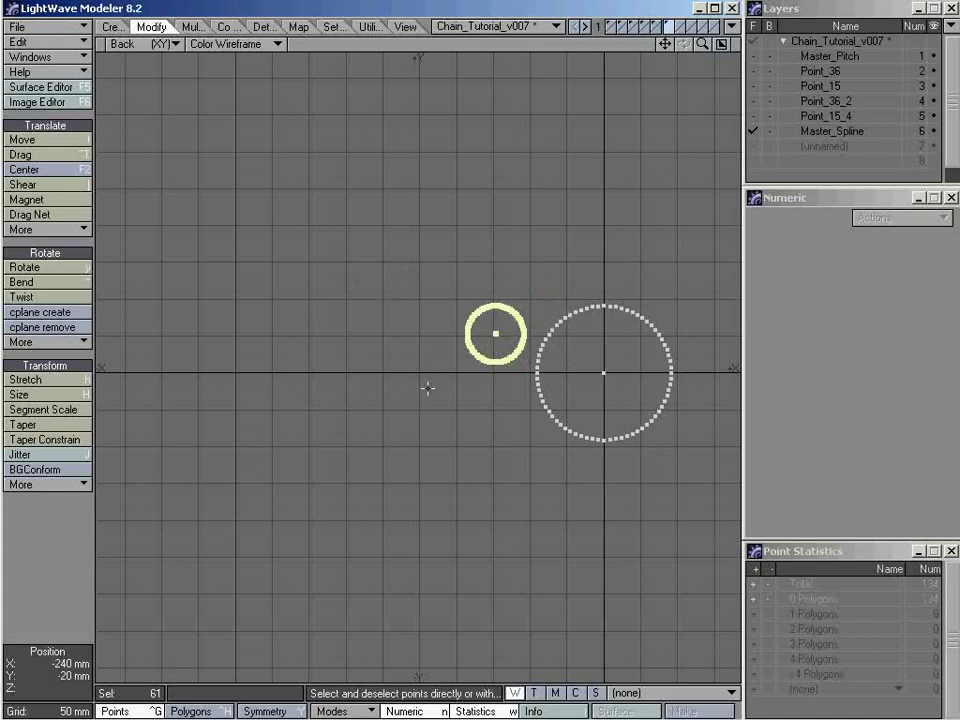
{"action": "key", "text": "t"}
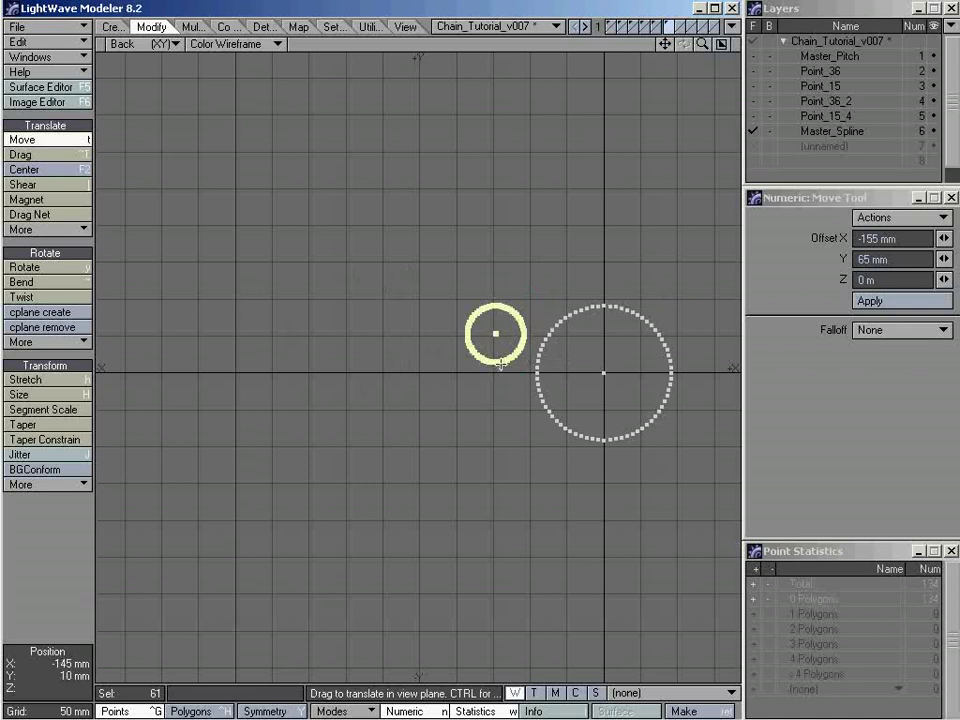
{"action": "left_click_drag", "start_coordinate": [420, 392], "coordinate": [162, 392]}
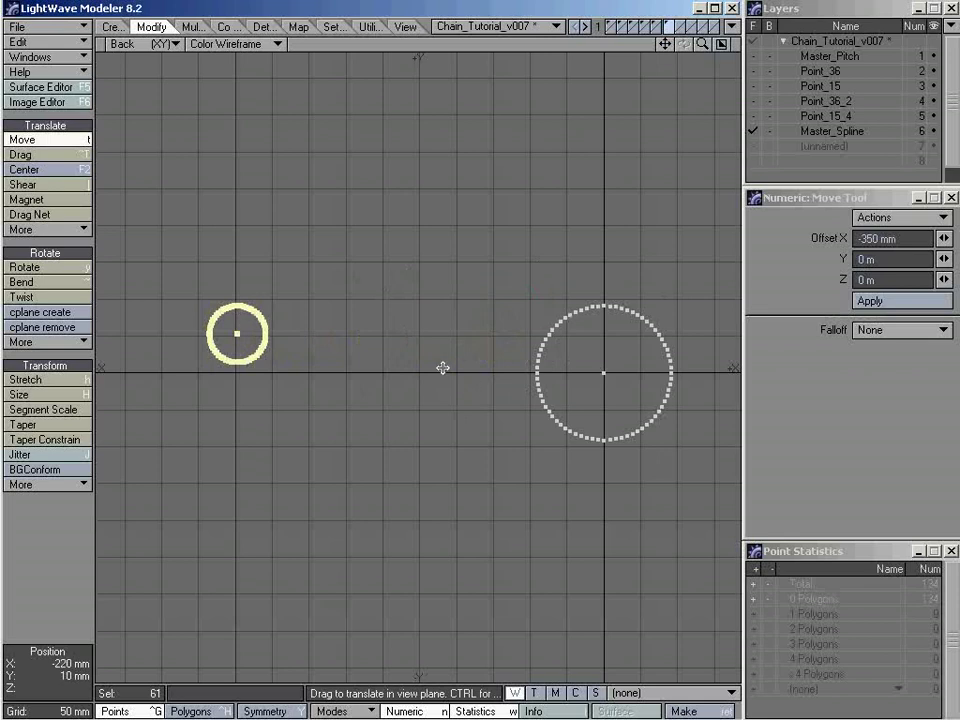
{"action": "key", "text": "space"}
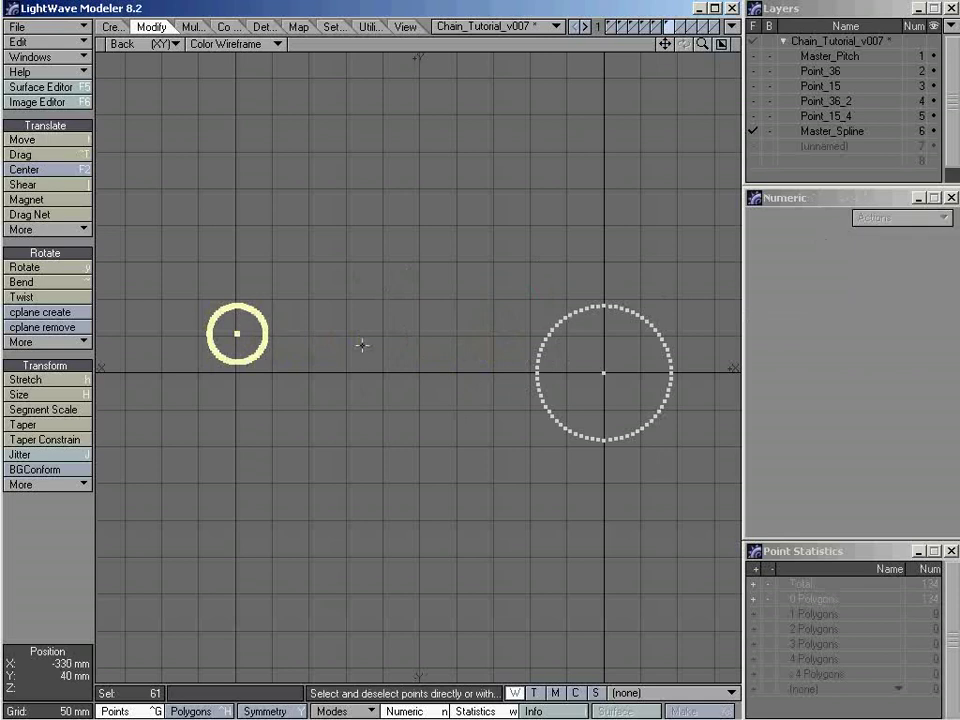
{"action": "key", "text": "slash"}
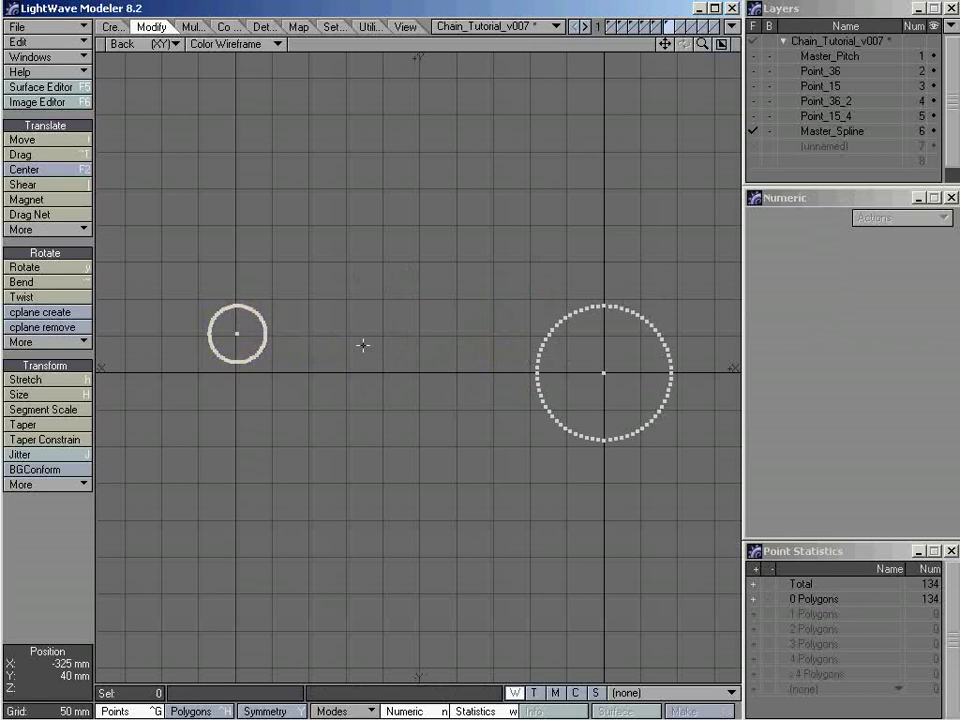
Step: Make an open curve through the 15 large-ring points running counter-clockwise from the topmost point, and select it for inspection
{"action": "scroll", "coordinate": [363, 345], "scroll_direction": "up", "scroll_amount": 1}
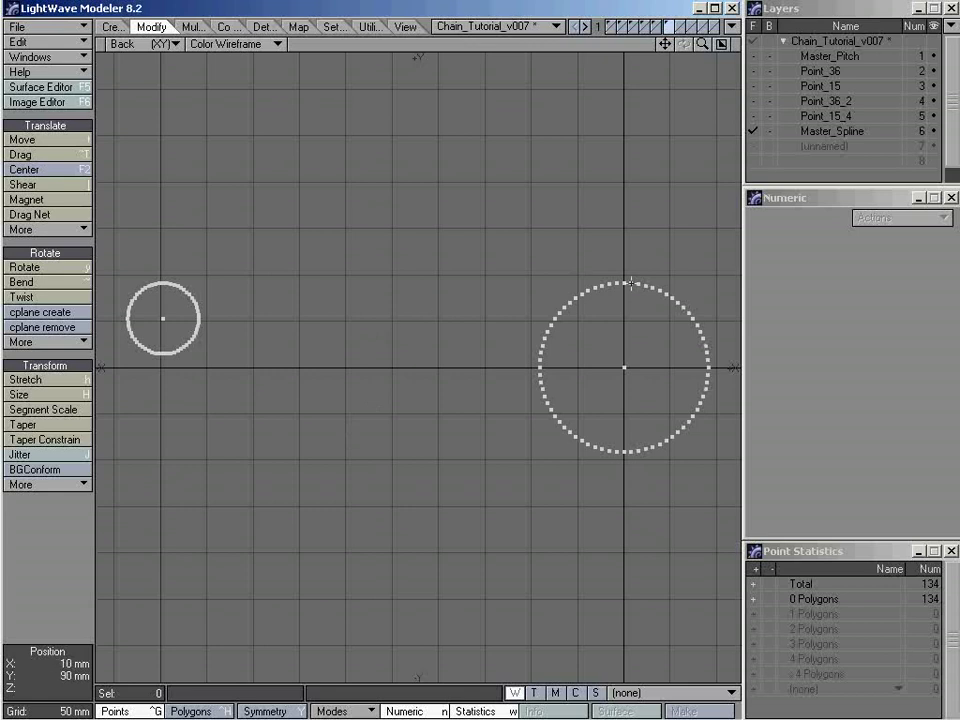
{"action": "scroll", "coordinate": [435, 281], "scroll_direction": "up", "scroll_amount": 3}
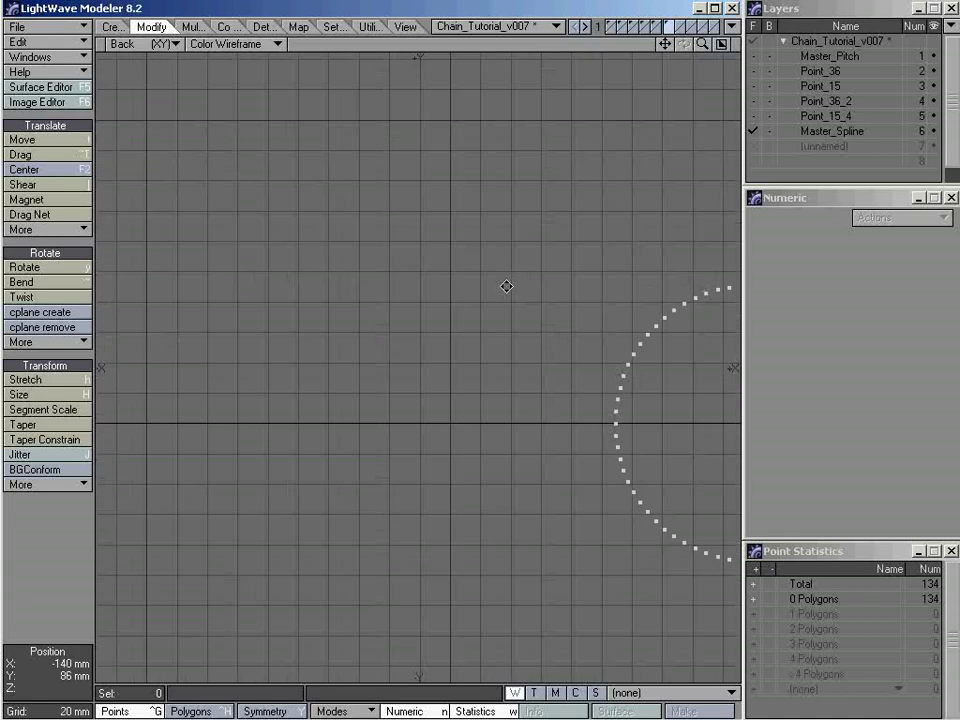
{"action": "key", "text": "F2"}
{"action": "scroll", "coordinate": [347, 294], "scroll_direction": "up", "scroll_amount": 3}
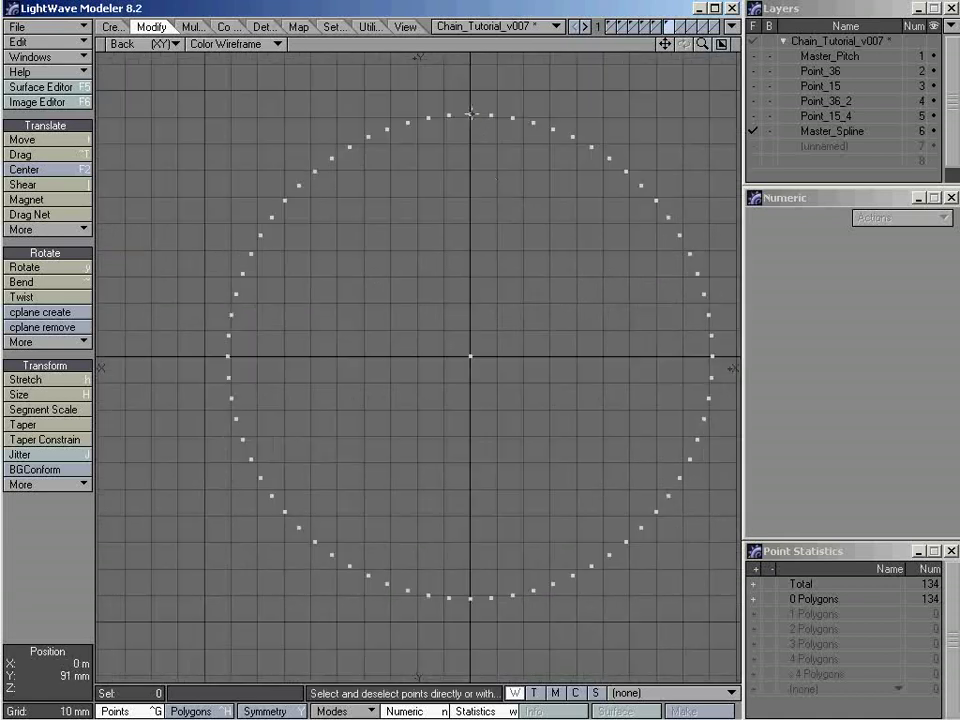
{"action": "mouse_move", "coordinate": [470, 113]}
{"action": "left_mouse_down"}
{"action": "mouse_move", "coordinate": [386, 130]}
{"action": "mouse_move", "coordinate": [317, 171]}
{"action": "mouse_move", "coordinate": [285, 198]}
{"action": "mouse_move", "coordinate": [242, 273]}
{"action": "left_mouse_up"}
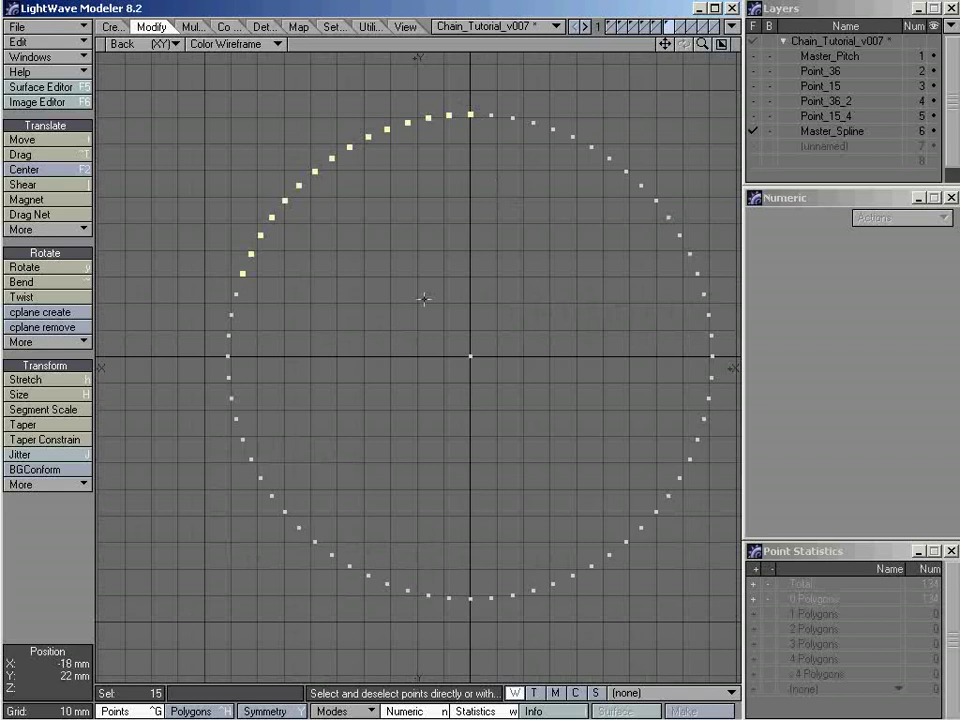
{"action": "key", "text": "ctrl+p"}
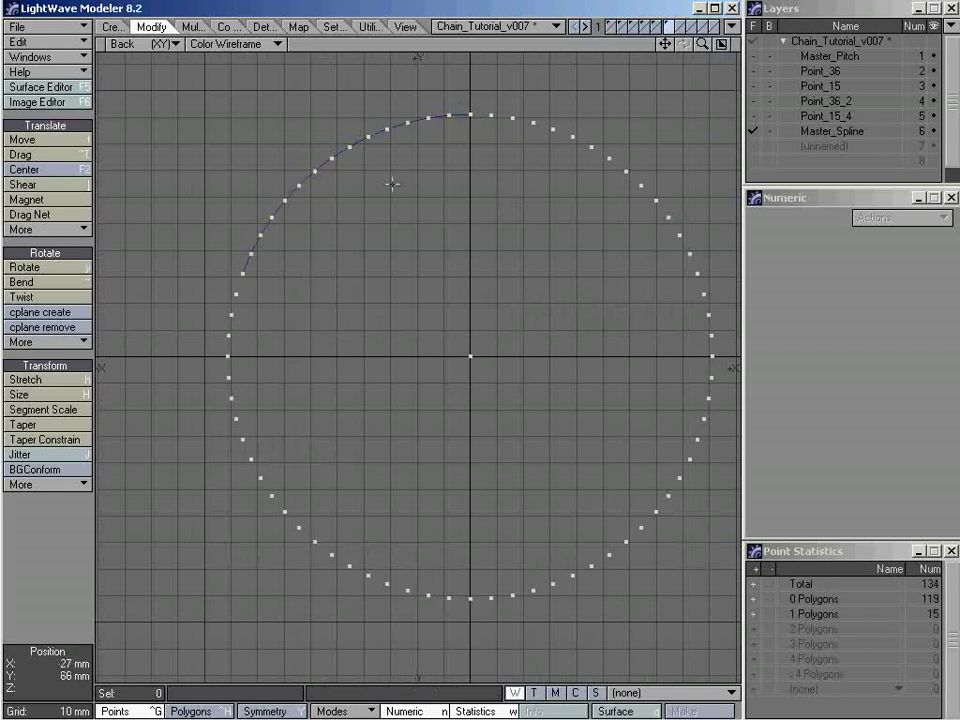
{"action": "key", "text": "ctrl+h"}
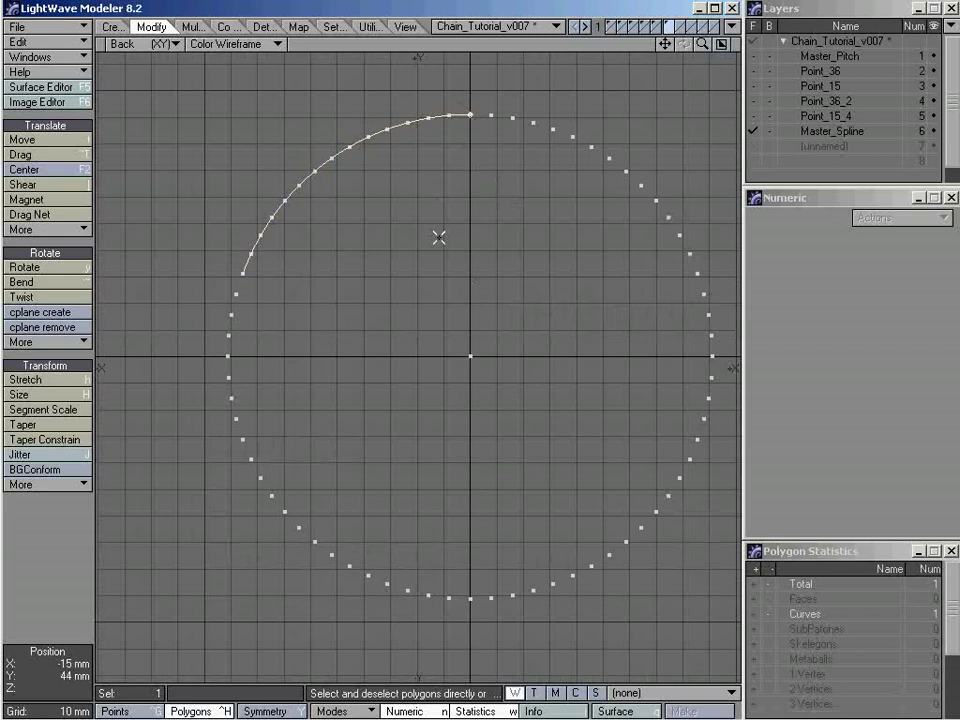
{"action": "left_click_drag", "start_coordinate": [291, 107], "coordinate": [436, 214], "text": "ctrl+alt"}
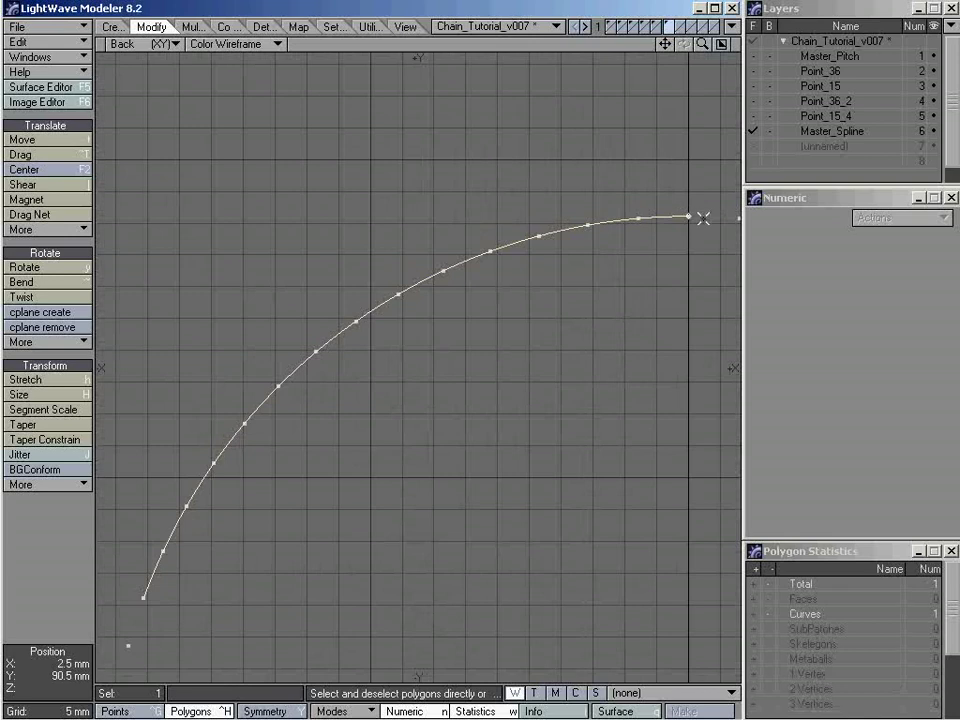
{"action": "left_click_drag", "start_coordinate": [669, 266], "coordinate": [700, 255]}
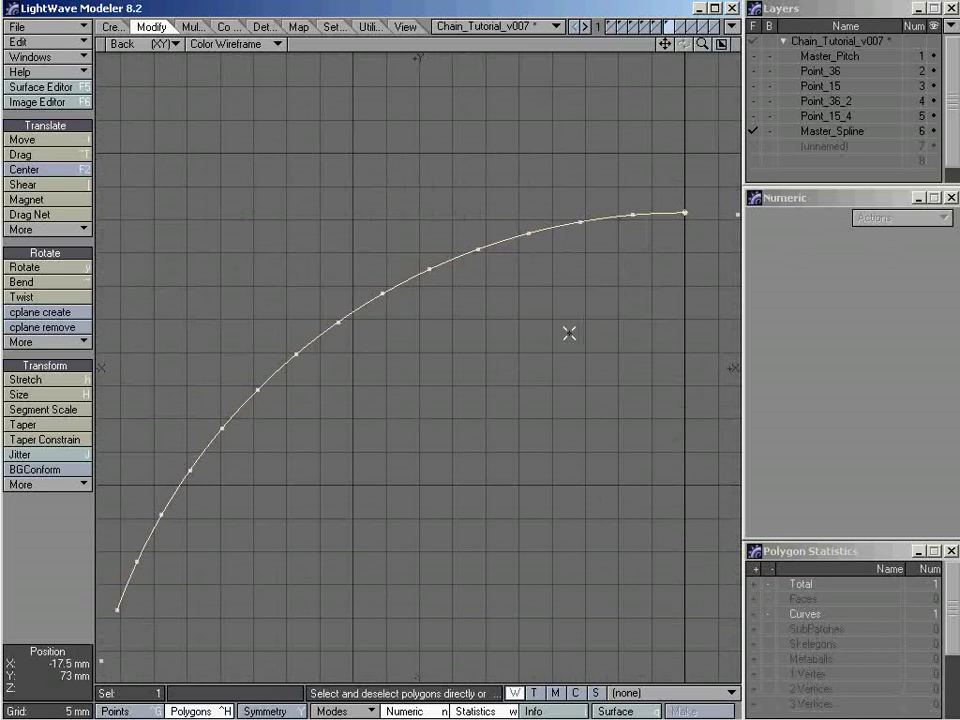
Step: Compare the curve's point display with Simple Wireframe Points off and on in the interface display options, and cancel the dialog
{"action": "key", "text": "d"}
{"action": "left_click_drag", "start_coordinate": [386, 179], "coordinate": [312, 119]}
{"action": "left_click", "coordinate": [334, 143]}
{"action": "left_click_drag", "start_coordinate": [415, 197], "coordinate": [576, 337]}
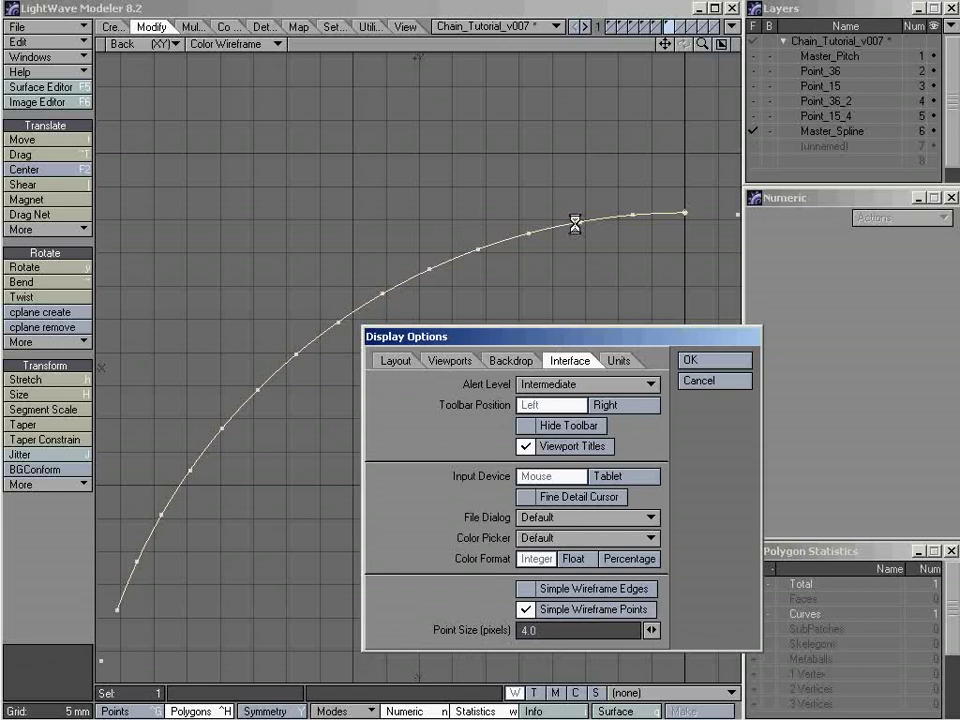
{"action": "left_click", "coordinate": [527, 609]}
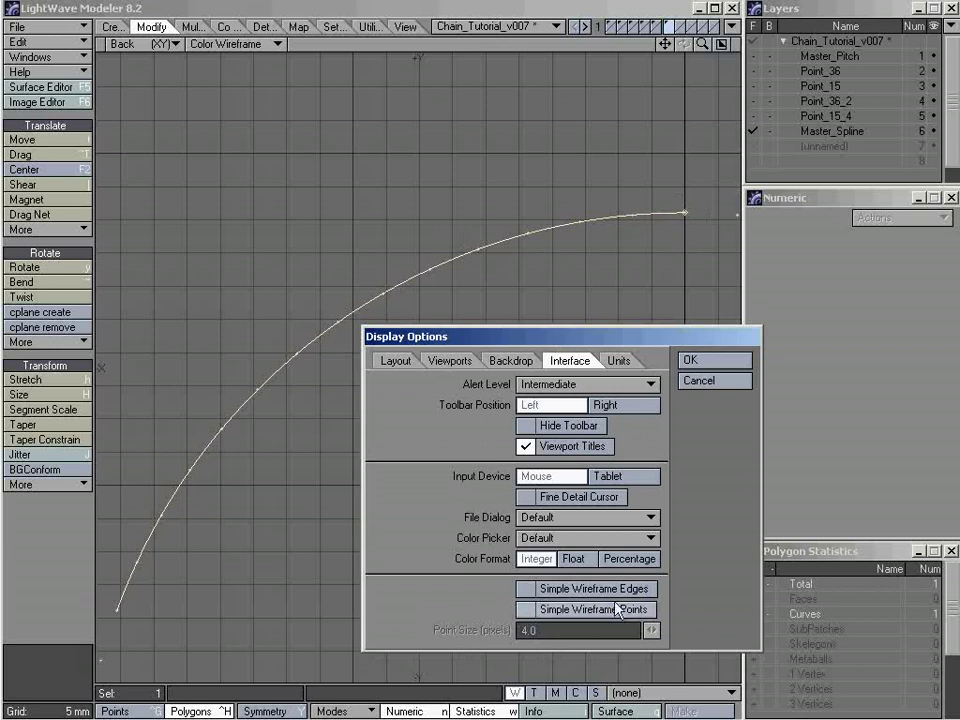
{"action": "left_click", "coordinate": [529, 610]}
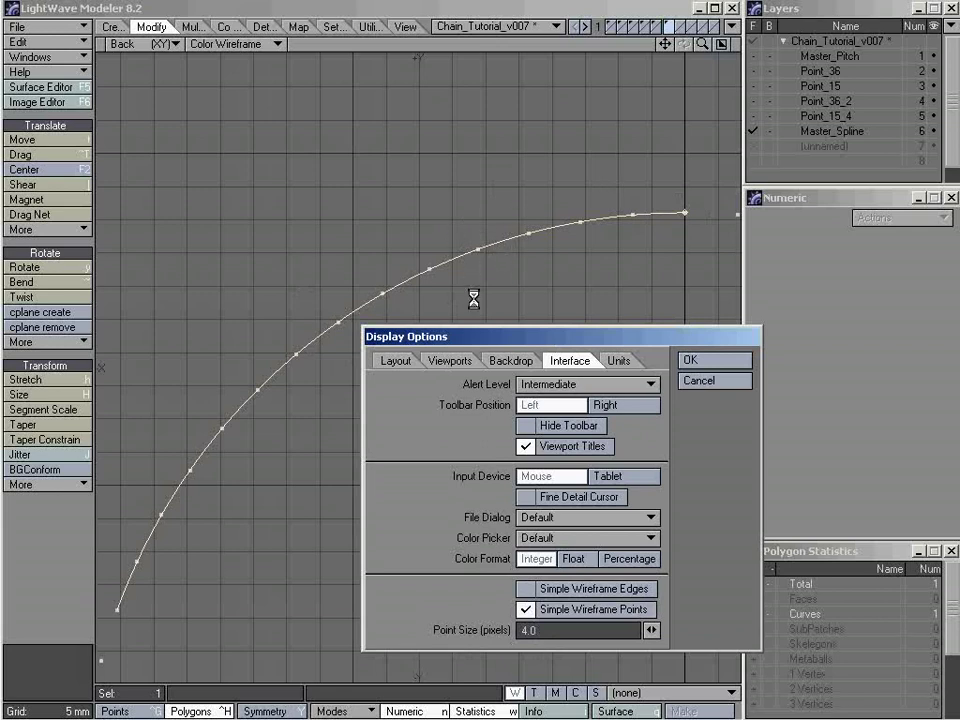
{"action": "left_click", "coordinate": [716, 382]}
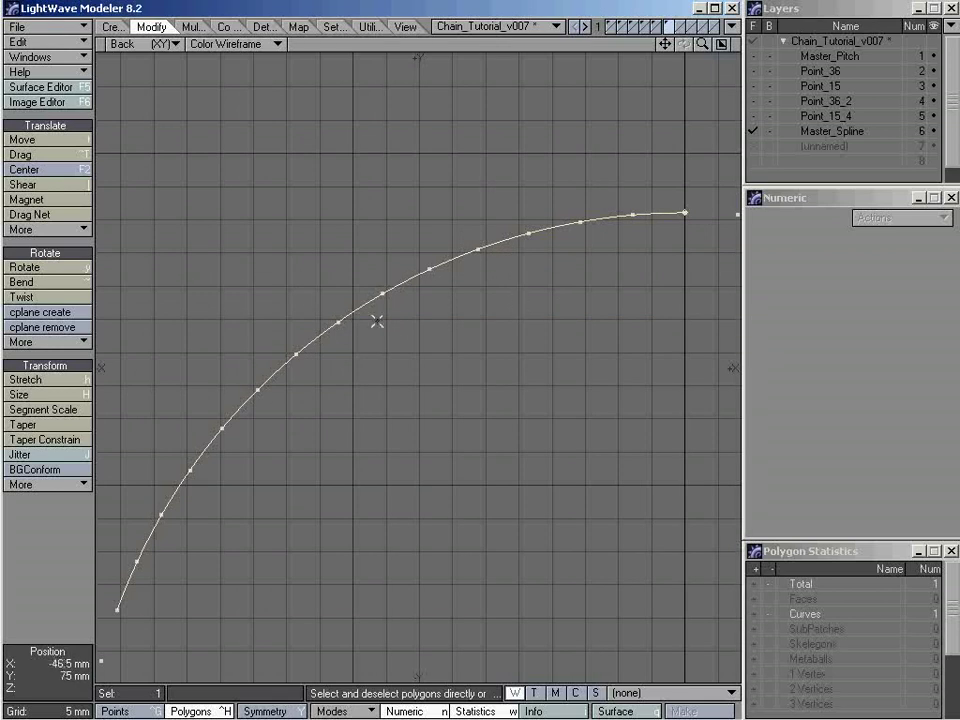
Step: Remove the curve from the large ring's arc while keeping its points, and clear the point selection
{"action": "key", "text": "Delete"}
{"action": "key", "text": "ctrl+g"}
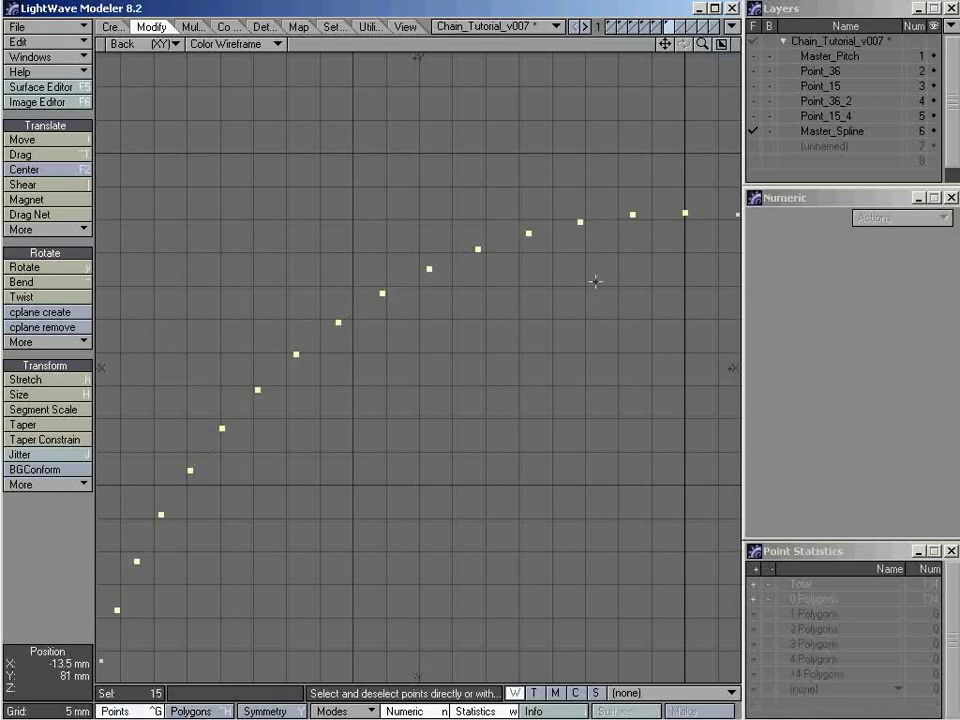
{"action": "key", "text": "slash"}
Step: Select the topmost point of the large ring as the first point of the chain path
{"action": "key", "text": "a"}
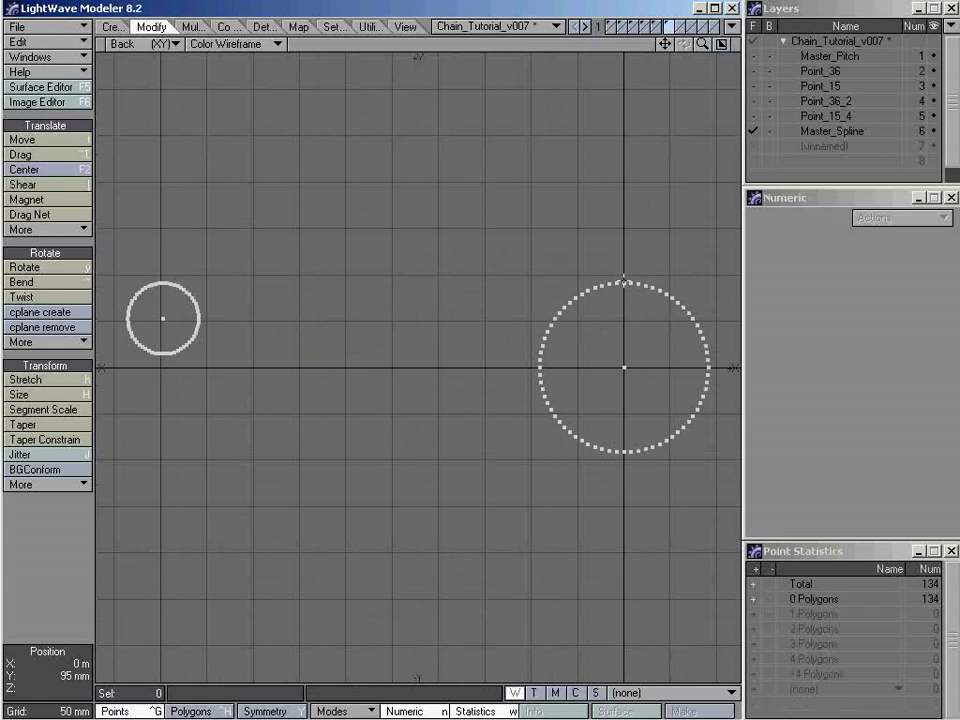
{"action": "left_click", "coordinate": [624, 282]}
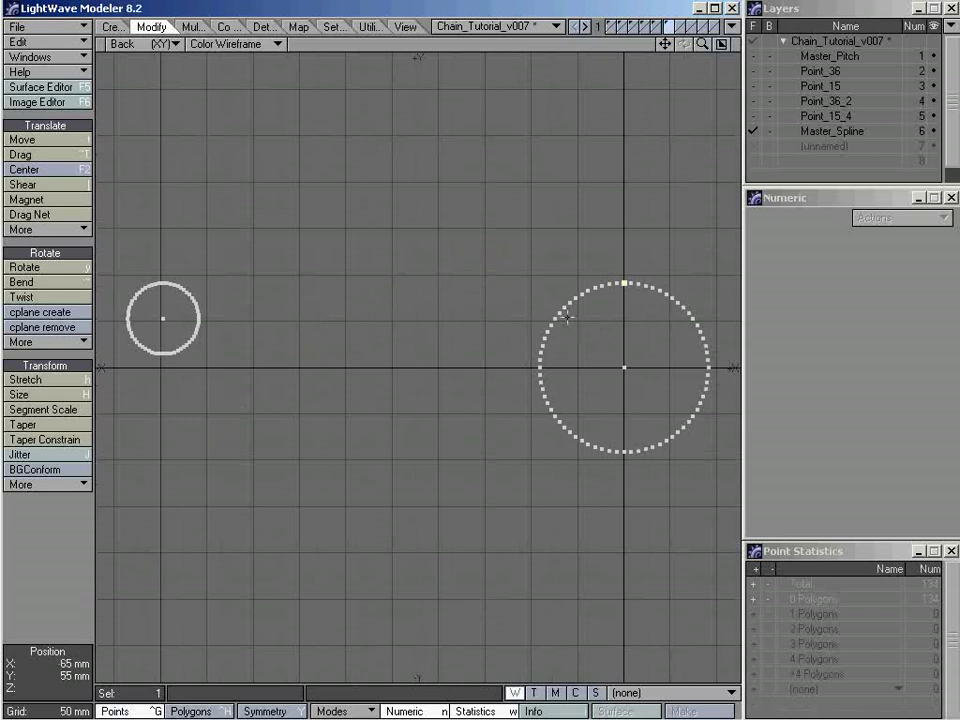
{"action": "scroll", "coordinate": [645, 285], "scroll_direction": "up", "scroll_amount": 1}
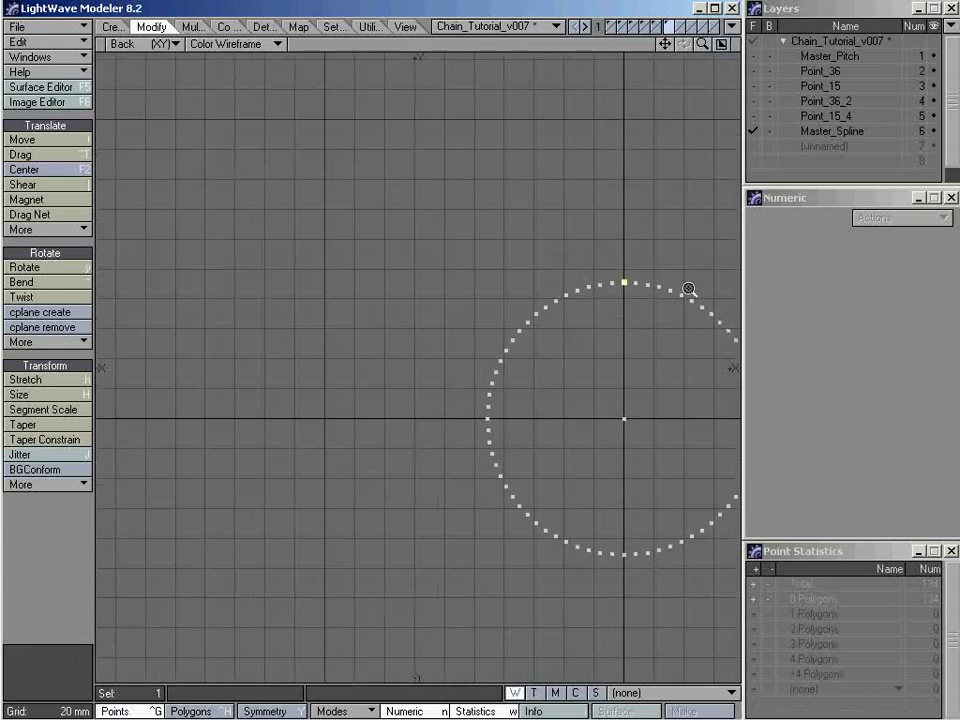
{"action": "scroll", "coordinate": [685, 285], "scroll_direction": "up", "scroll_amount": 1}
{"action": "left_click_drag", "start_coordinate": [608, 306], "coordinate": [489, 212], "text": "alt+shift"}
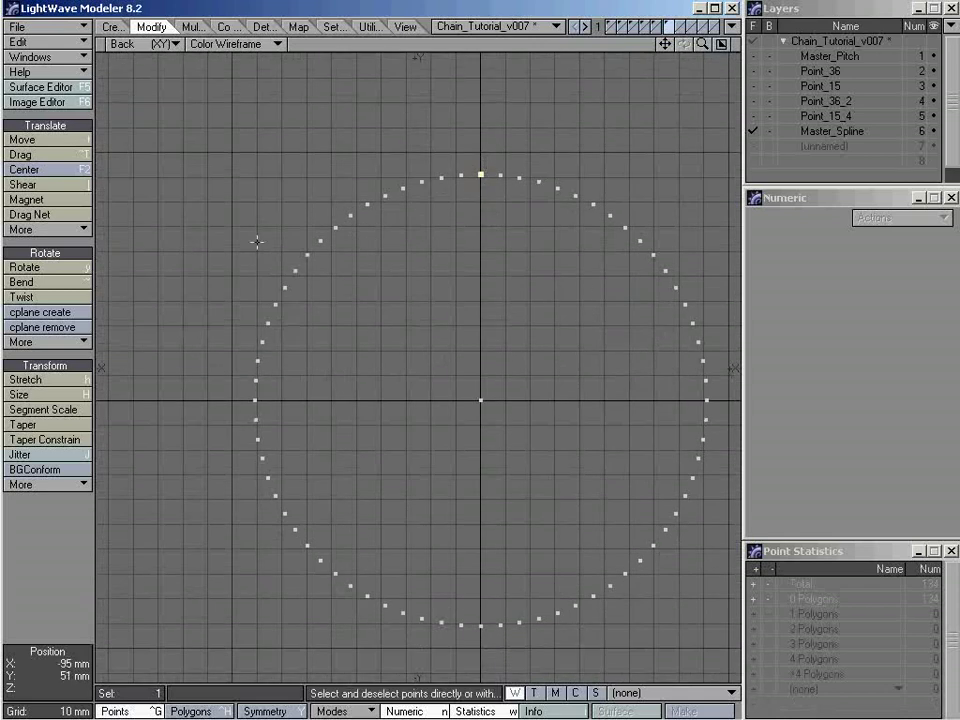
Step: Add the small ring's points to the selection in counter-clockwise order, from its topmost point round the outer side to its bottommost point
{"action": "key", "text": "comma"}
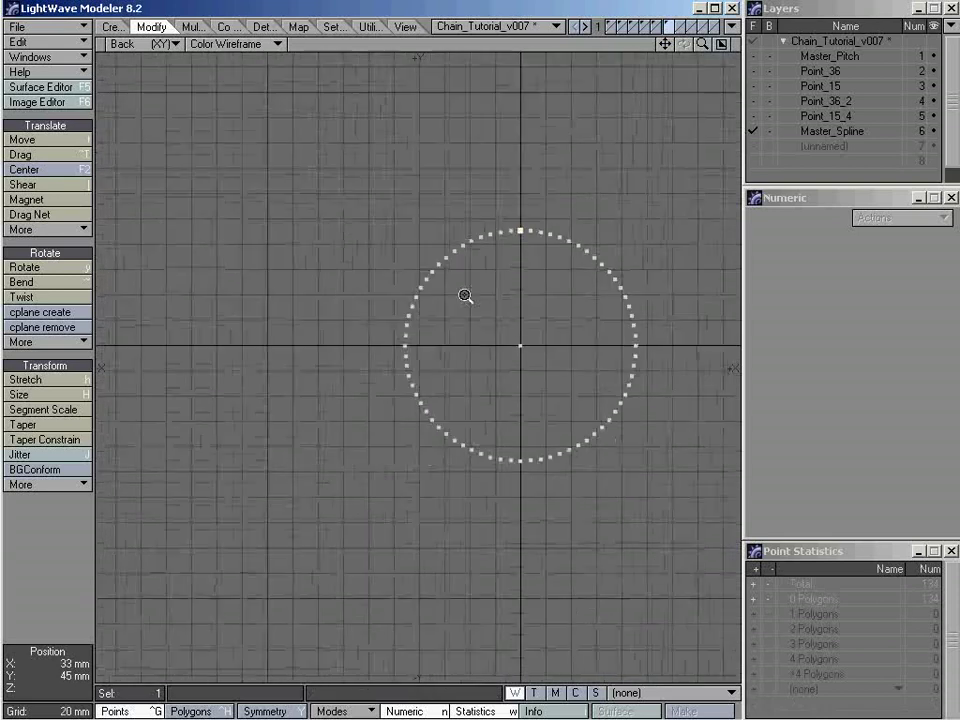
{"action": "left_click_drag", "start_coordinate": [467, 296], "coordinate": [606, 336], "text": "alt+shift"}
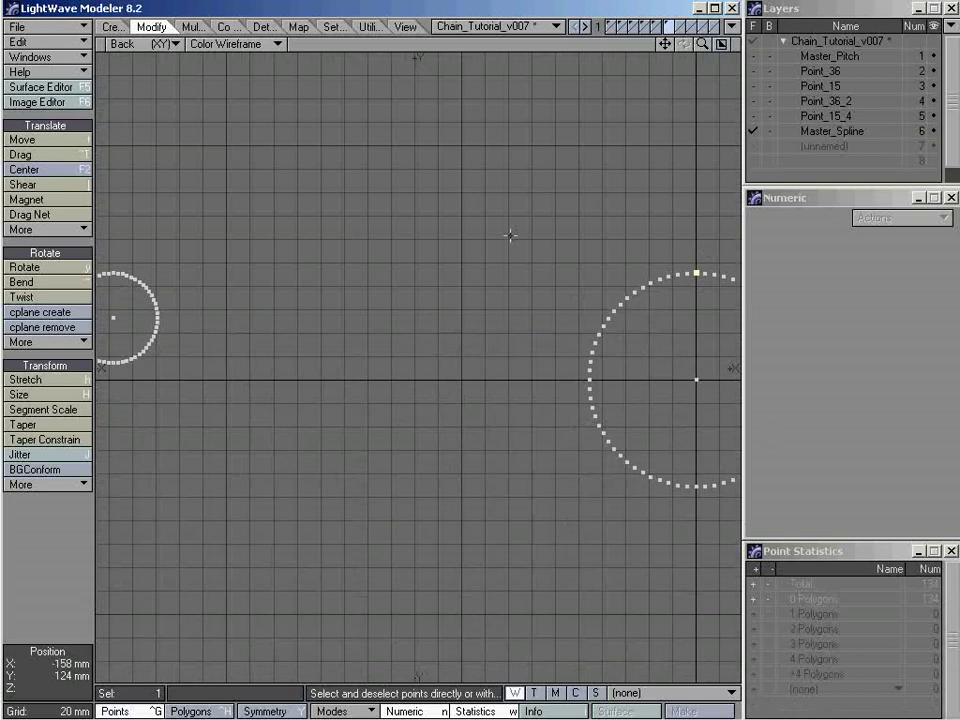
{"action": "left_click_drag", "start_coordinate": [116, 282], "coordinate": [296, 290]}
{"action": "left_click_drag", "start_coordinate": [681, 270], "coordinate": [662, 306]}
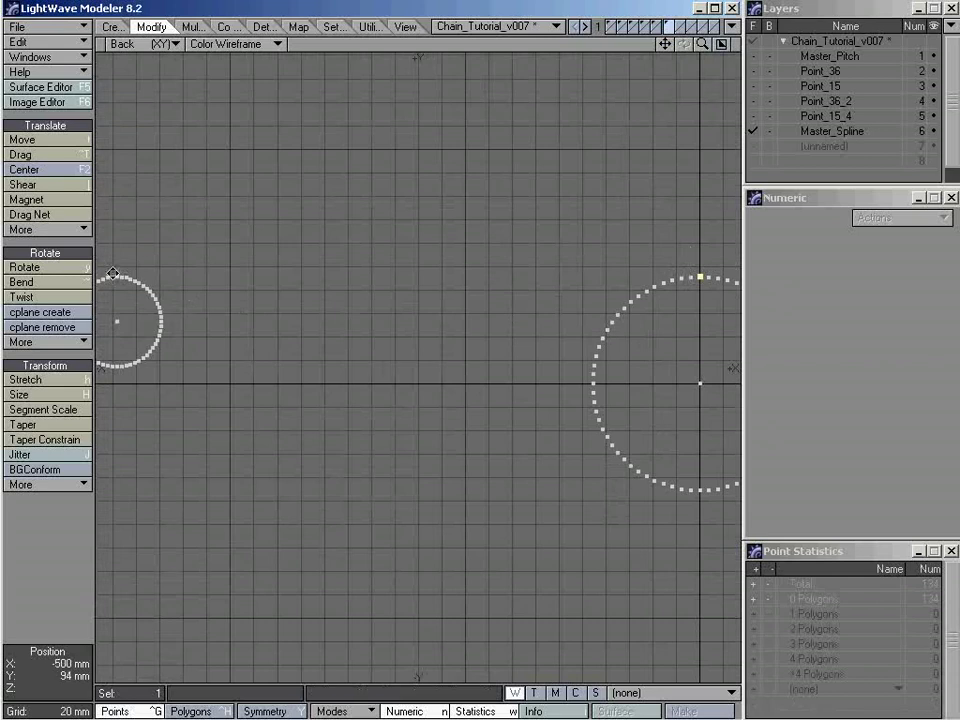
{"action": "left_click_drag", "start_coordinate": [111, 272], "coordinate": [446, 259], "text": "ctrl+alt"}
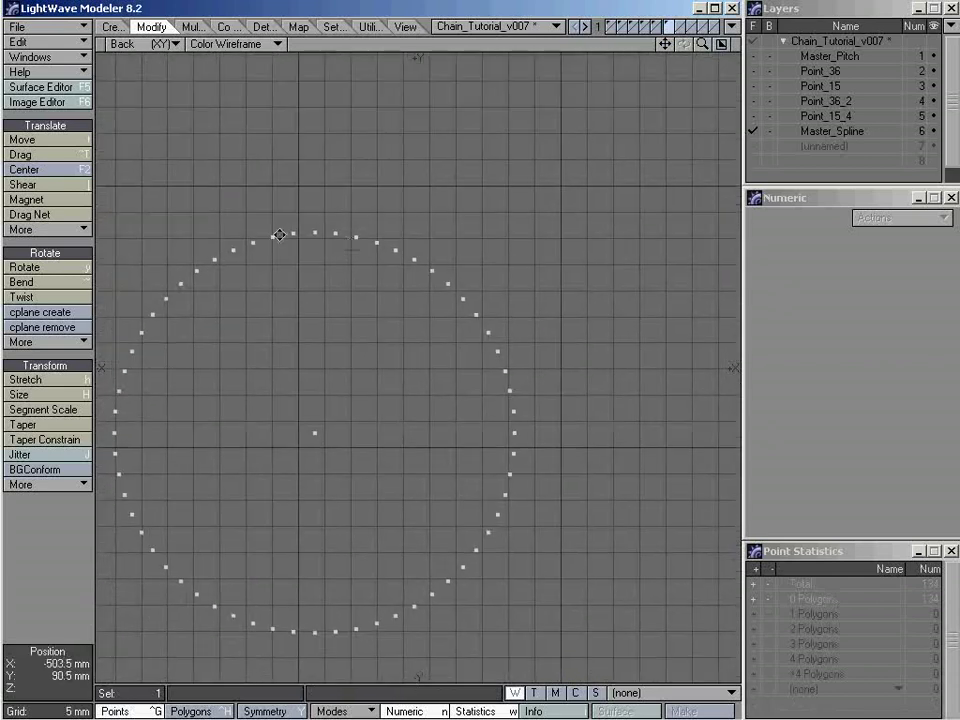
{"action": "left_click_drag", "start_coordinate": [279, 236], "coordinate": [407, 221], "text": "ctrl+alt"}
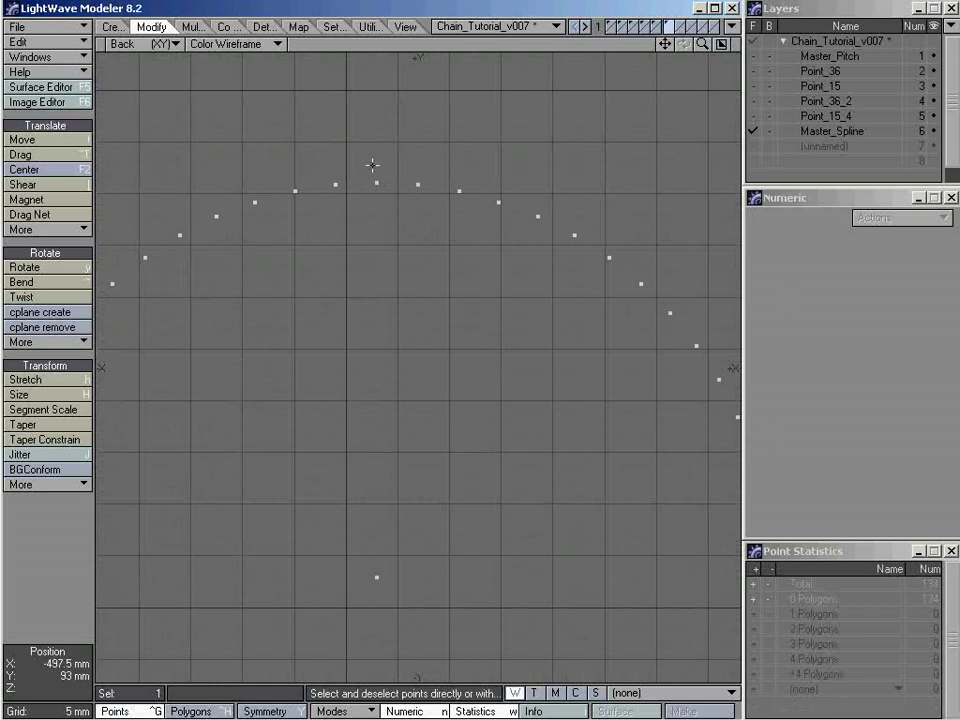
{"action": "left_click", "coordinate": [377, 184]}
{"action": "left_click_drag", "start_coordinate": [306, 251], "coordinate": [458, 167], "text": "alt+shift"}
{"action": "scroll", "coordinate": [500, 255], "scroll_direction": "down", "scroll_amount": 3}
{"action": "mouse_move", "coordinate": [483, 127]}
{"action": "left_mouse_down"}
{"action": "mouse_move", "coordinate": [380, 150]}
{"action": "mouse_move", "coordinate": [315, 189]}
{"action": "mouse_move", "coordinate": [285, 222]}
{"action": "mouse_move", "coordinate": [247, 300]}
{"action": "mouse_move", "coordinate": [240, 340]}
{"action": "mouse_move", "coordinate": [240, 430]}
{"action": "mouse_move", "coordinate": [253, 466]}
{"action": "mouse_move", "coordinate": [313, 306]}
{"action": "mouse_move", "coordinate": [221, 369]}
{"action": "mouse_move", "coordinate": [283, 448]}
{"action": "mouse_move", "coordinate": [321, 479]}
{"action": "mouse_move", "coordinate": [440, 530]}
{"action": "mouse_move", "coordinate": [514, 510]}
{"action": "mouse_move", "coordinate": [495, 459]}
{"action": "mouse_move", "coordinate": [493, 332]}
{"action": "left_mouse_up"}
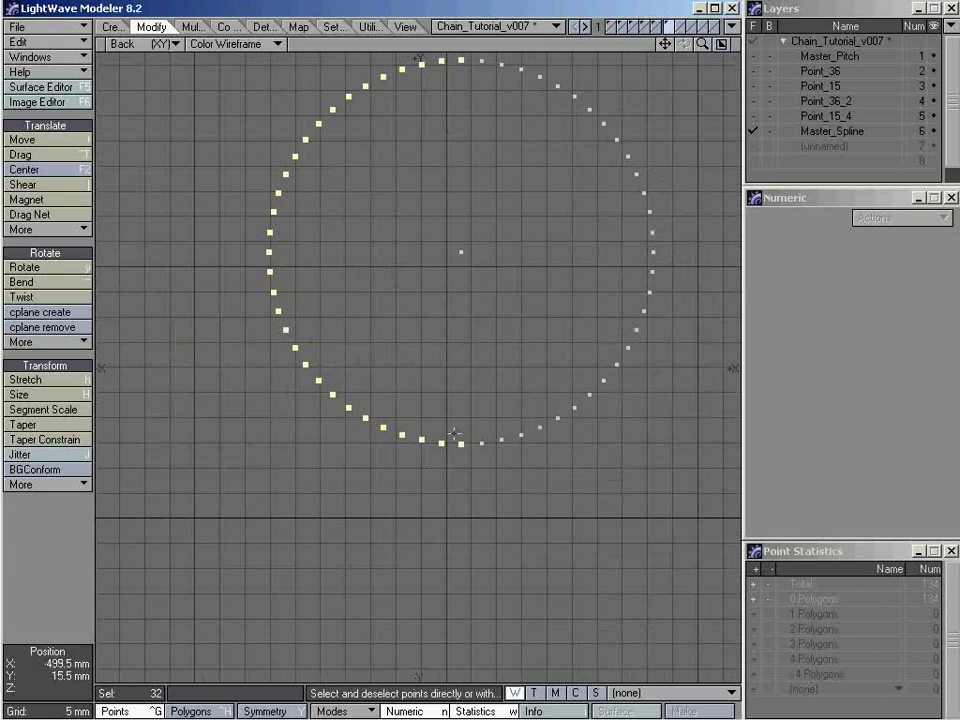
Step: Continue the selection on the large ring from the fifth point below its leftmost point, counter-clockwise to its bottommost point
{"action": "key", "text": "Right"}
{"action": "key", "text": "Down"}
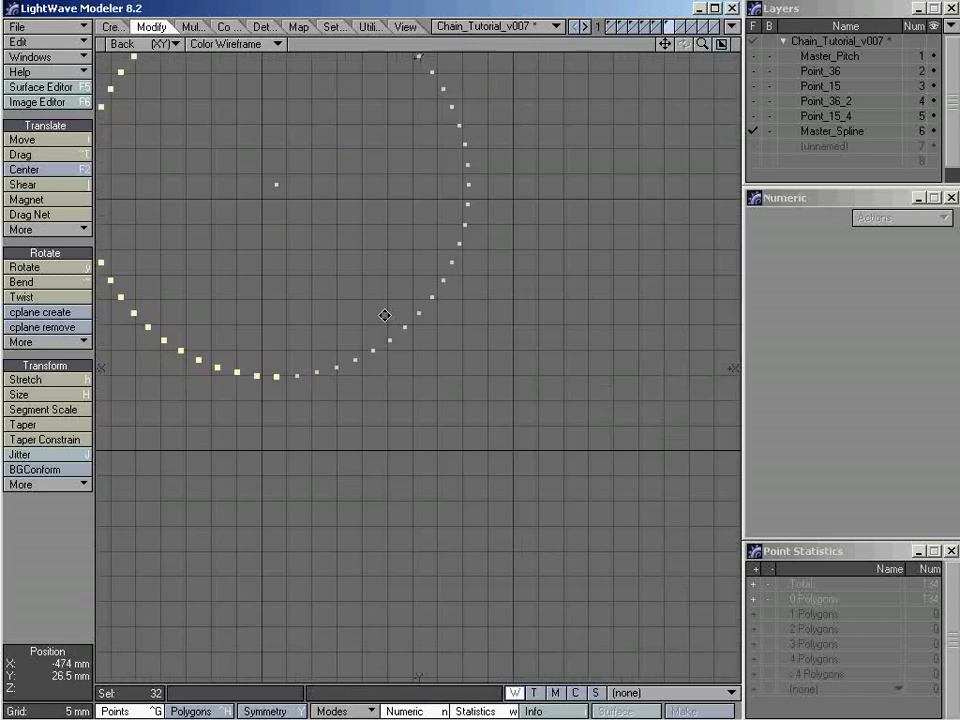
{"action": "key", "text": "comma"}
{"action": "left_click_drag", "start_coordinate": [486, 348], "coordinate": [281, 272], "text": "alt+shift"}
{"action": "key", "text": "Right"}
{"action": "key", "text": "Right"}
{"action": "key", "text": "Right"}
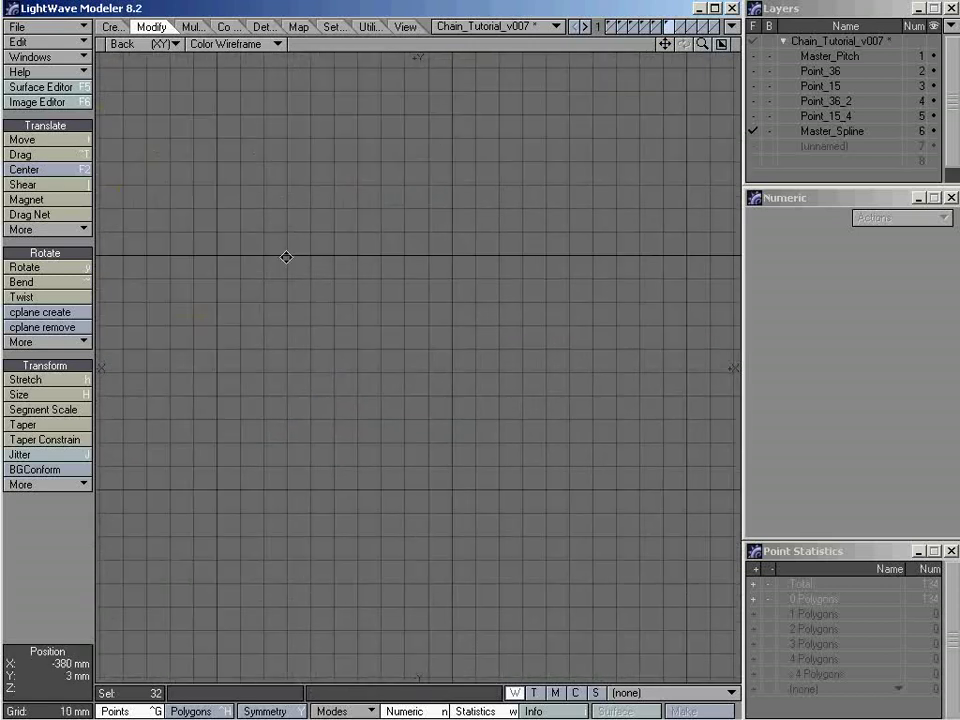
{"action": "key", "text": "comma"}
{"action": "key", "text": "Right"}
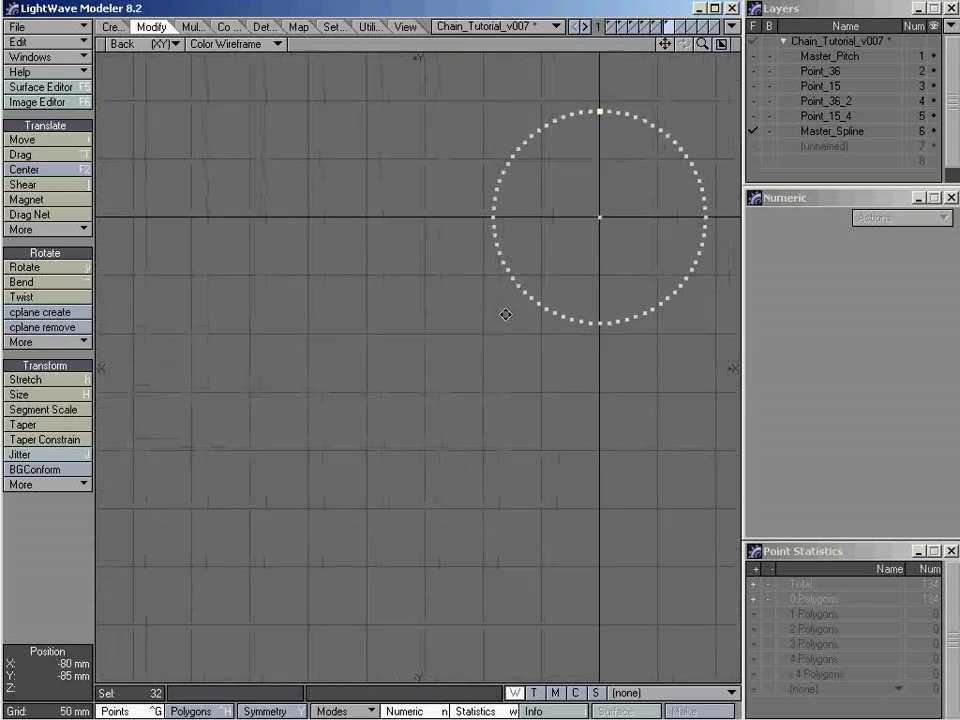
{"action": "key", "text": "Left"}
{"action": "key", "text": "Up"}
{"action": "key", "text": "period"}
{"action": "key", "text": "a"}
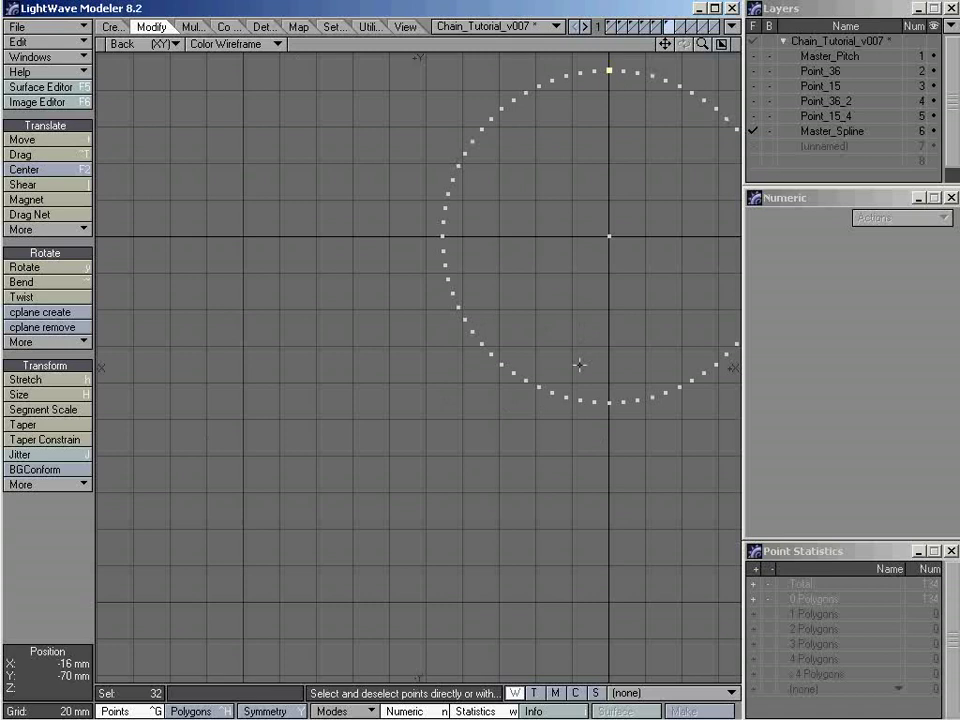
{"action": "left_click", "coordinate": [458, 307]}
{"action": "mouse_move", "coordinate": [469, 309]}
{"action": "left_mouse_down"}
{"action": "mouse_move", "coordinate": [484, 348]}
{"action": "mouse_move", "coordinate": [530, 383]}
{"action": "mouse_move", "coordinate": [610, 403]}
{"action": "left_mouse_up"}
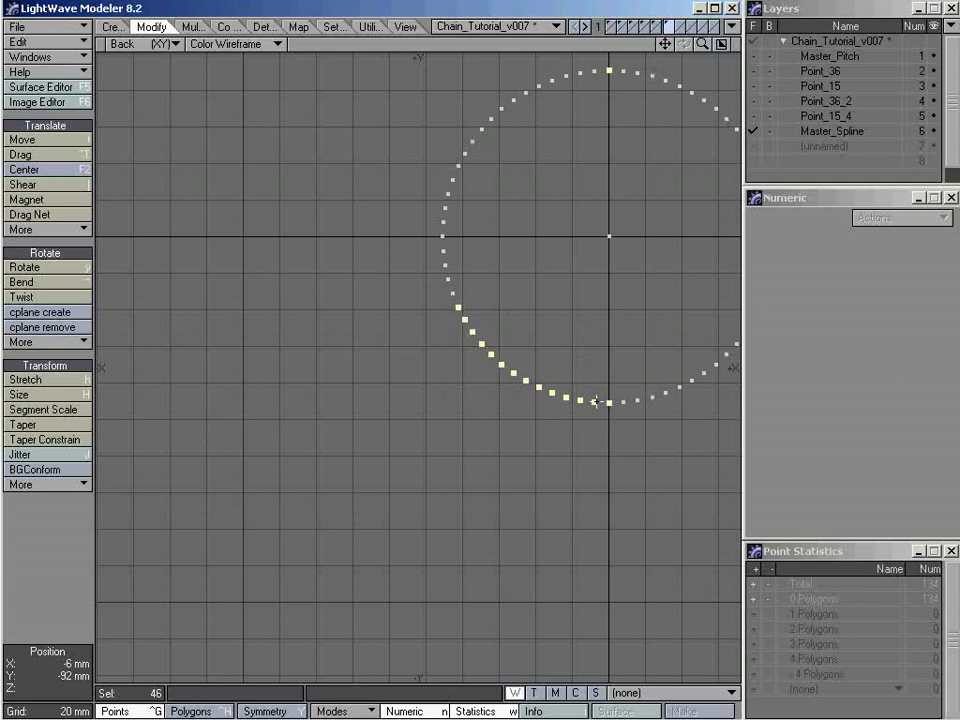
Step: Extend the selection counter-clockwise from the large ring's bottommost point up its outer side until it meets the topmost point
{"action": "left_click_drag", "start_coordinate": [579, 369], "coordinate": [379, 349], "text": "alt+shift"}
{"action": "left_click", "coordinate": [420, 394]}
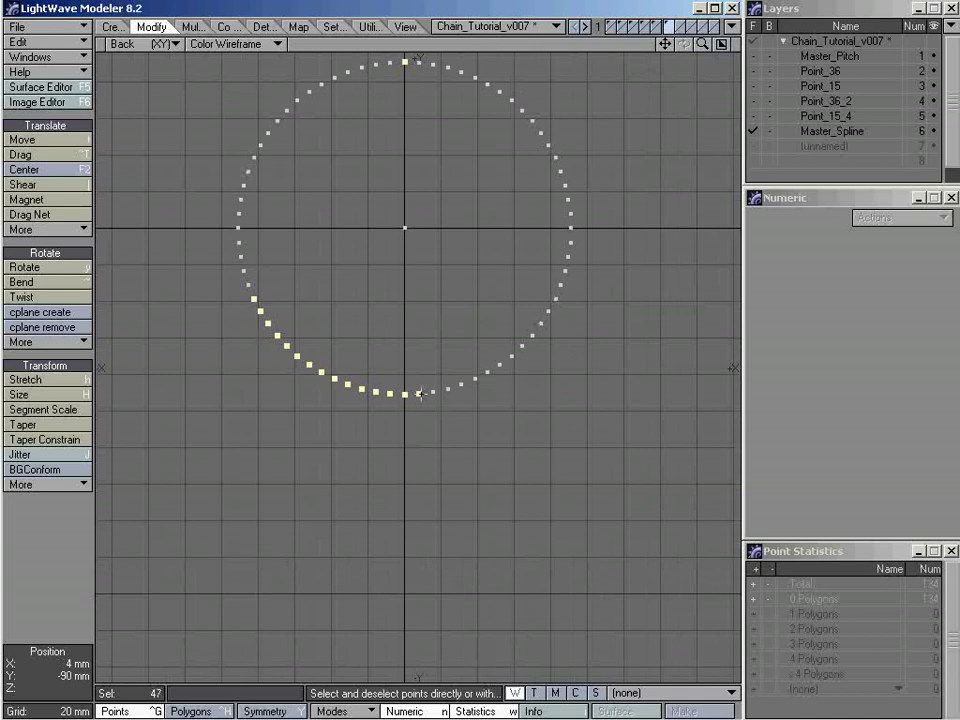
{"action": "mouse_move", "coordinate": [420, 394]}
{"action": "left_mouse_down"}
{"action": "mouse_move", "coordinate": [506, 368]}
{"action": "mouse_move", "coordinate": [498, 386]}
{"action": "mouse_move", "coordinate": [498, 366]}
{"action": "mouse_move", "coordinate": [541, 325]}
{"action": "mouse_move", "coordinate": [573, 265]}
{"action": "mouse_move", "coordinate": [573, 242]}
{"action": "mouse_move", "coordinate": [599, 250]}
{"action": "mouse_move", "coordinate": [569, 245]}
{"action": "left_mouse_up"}
{"action": "mouse_move", "coordinate": [570, 208]}
{"action": "left_mouse_down"}
{"action": "mouse_move", "coordinate": [562, 158]}
{"action": "mouse_move", "coordinate": [578, 186]}
{"action": "mouse_move", "coordinate": [568, 189]}
{"action": "mouse_move", "coordinate": [533, 118]}
{"action": "left_mouse_up"}
{"action": "left_click_drag", "start_coordinate": [460, 121], "coordinate": [535, 257], "text": "alt+shift"}
{"action": "mouse_move", "coordinate": [636, 381]}
{"action": "left_mouse_down"}
{"action": "mouse_move", "coordinate": [572, 312]}
{"action": "mouse_move", "coordinate": [511, 274]}
{"action": "mouse_move", "coordinate": [419, 254]}
{"action": "mouse_move", "coordinate": [381, 285]}
{"action": "left_mouse_up"}
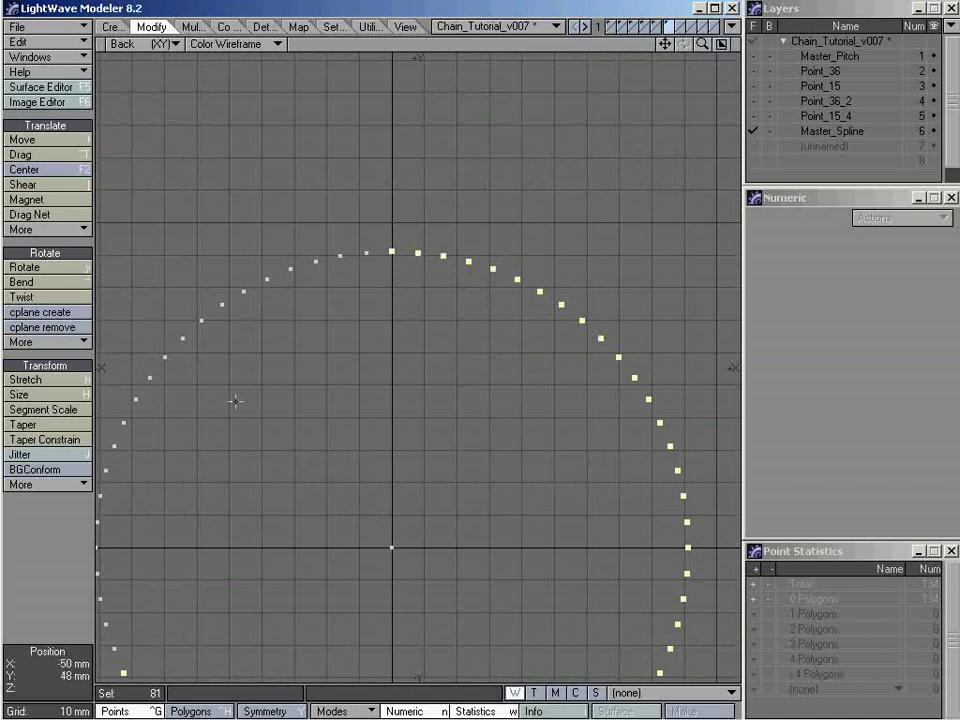
Step: Make a closed curve through the 81 selected points and show the whole path
{"action": "left_click", "coordinate": [115, 27]}
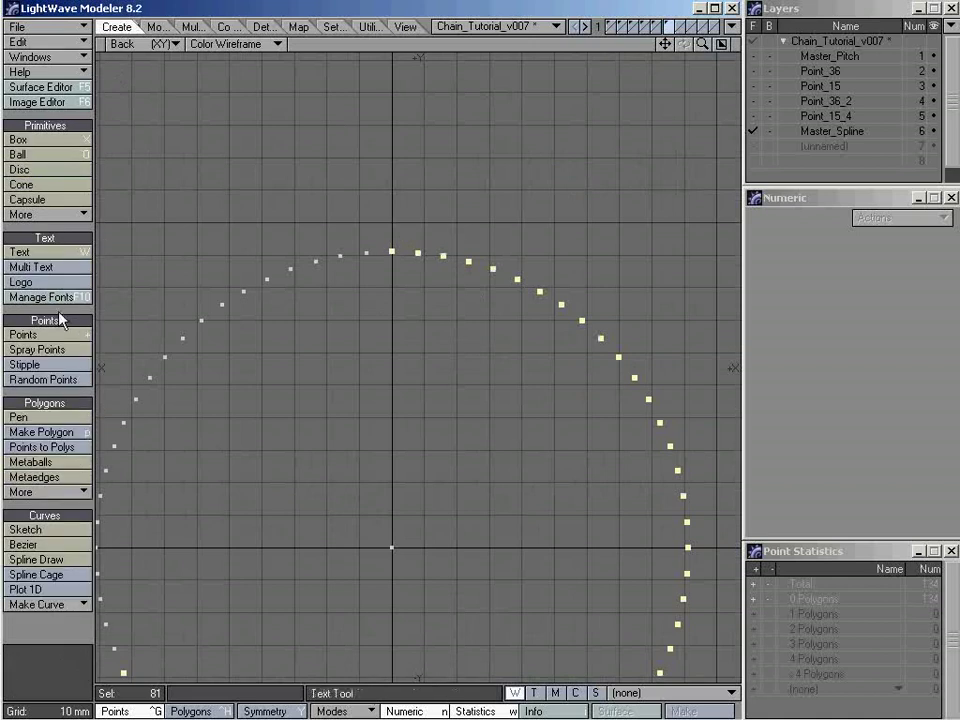
{"action": "left_click", "coordinate": [80, 606]}
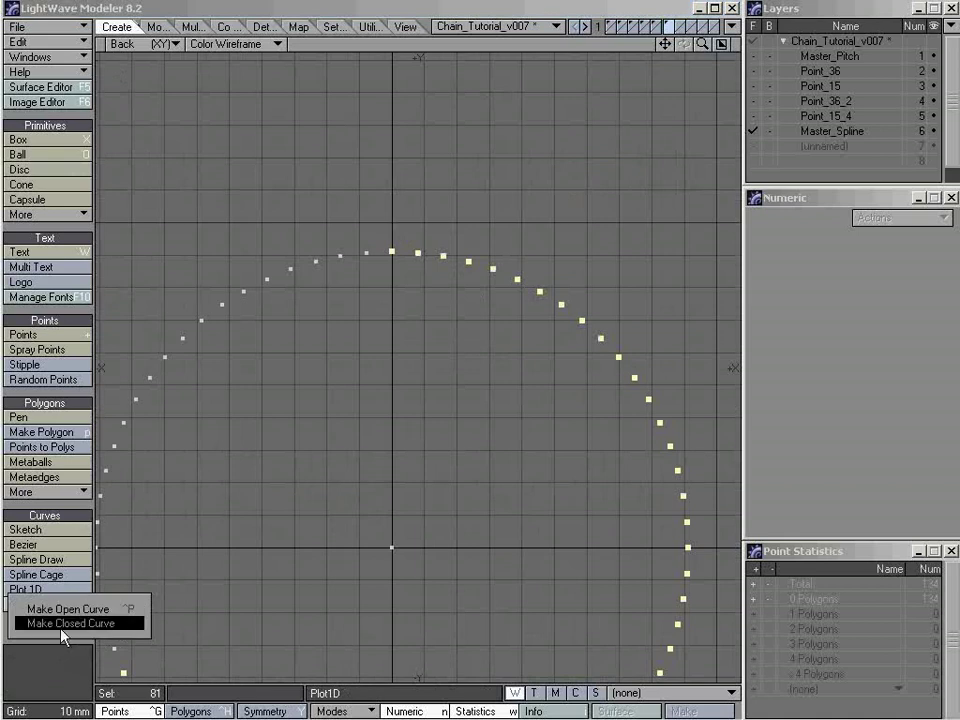
{"action": "left_click", "coordinate": [62, 623]}
{"action": "key", "text": "a"}
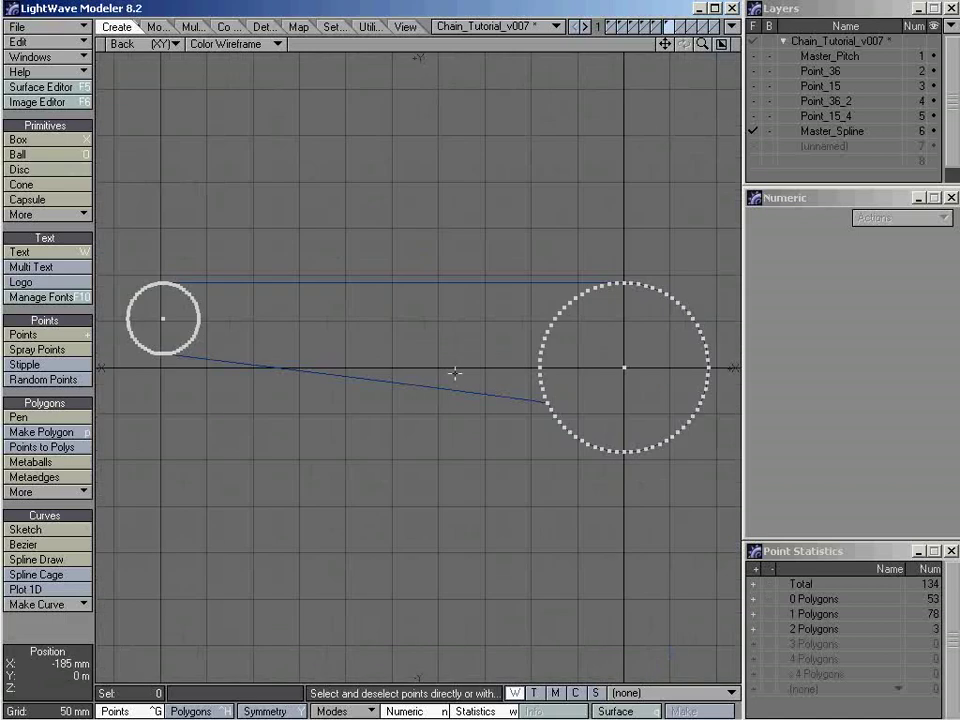
Step: Select the closed curve and examine its shape where it leaves the small ring's bottommost point towards the large ring
{"action": "key", "text": "ctrl+h"}
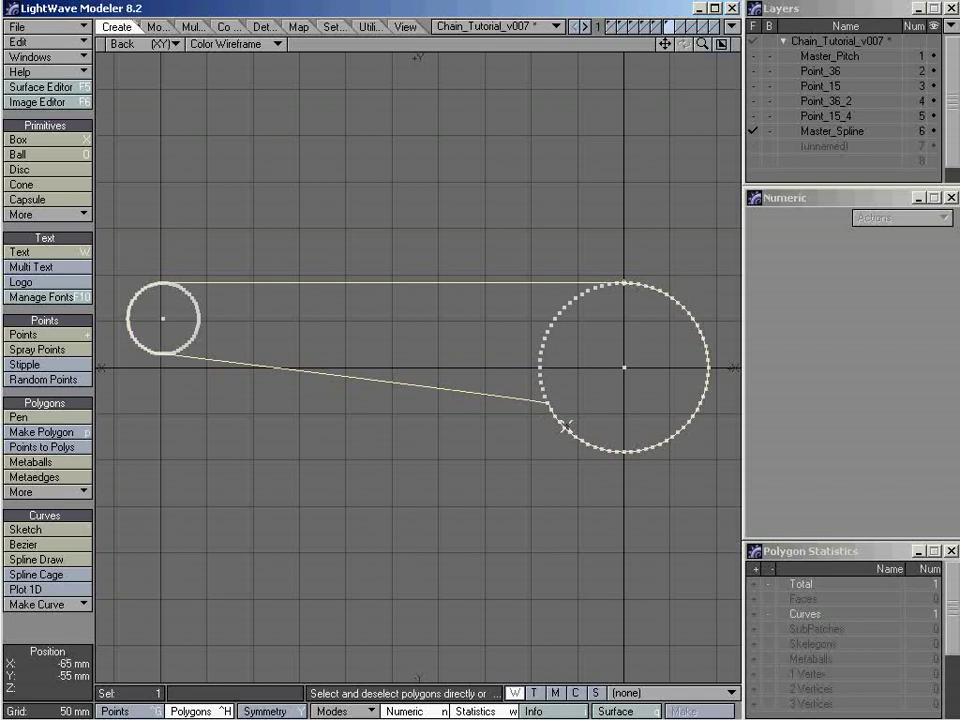
{"action": "mouse_move", "coordinate": [551, 409]}
{"action": "left_mouse_down"}
{"action": "mouse_move", "coordinate": [521, 403]}
{"action": "mouse_move", "coordinate": [578, 438]}
{"action": "mouse_move", "coordinate": [534, 402]}
{"action": "mouse_move", "coordinate": [547, 404]}
{"action": "left_mouse_up"}
{"action": "scroll", "coordinate": [152, 355], "scroll_direction": "up", "scroll_amount": 1}
{"action": "left_click_drag", "start_coordinate": [152, 355], "coordinate": [380, 340], "text": "ctrl+alt"}
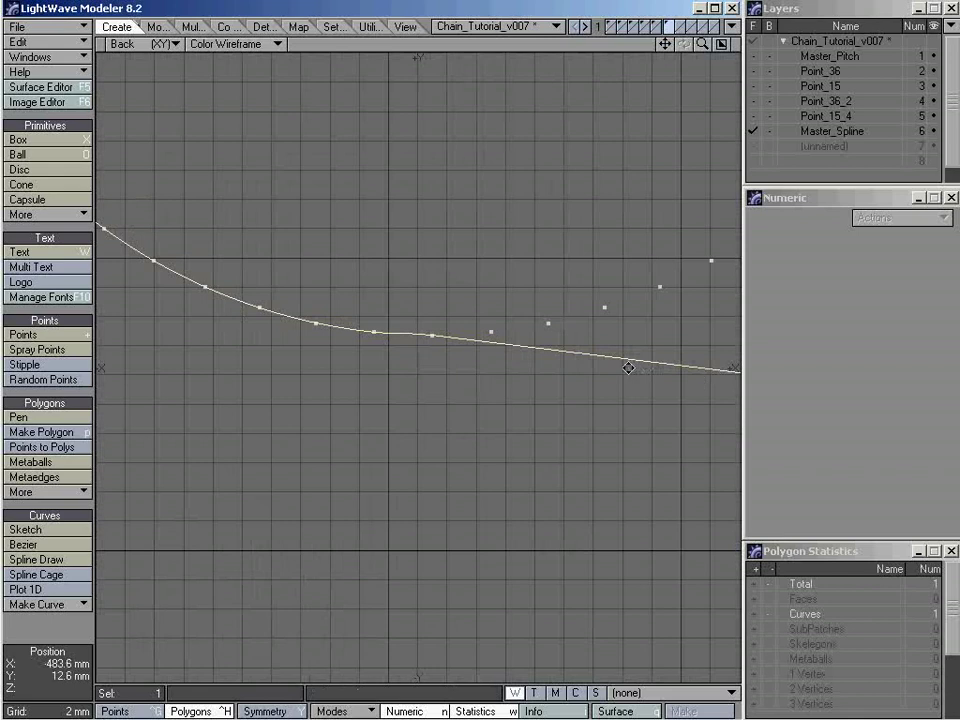
{"action": "key", "text": "Right"}
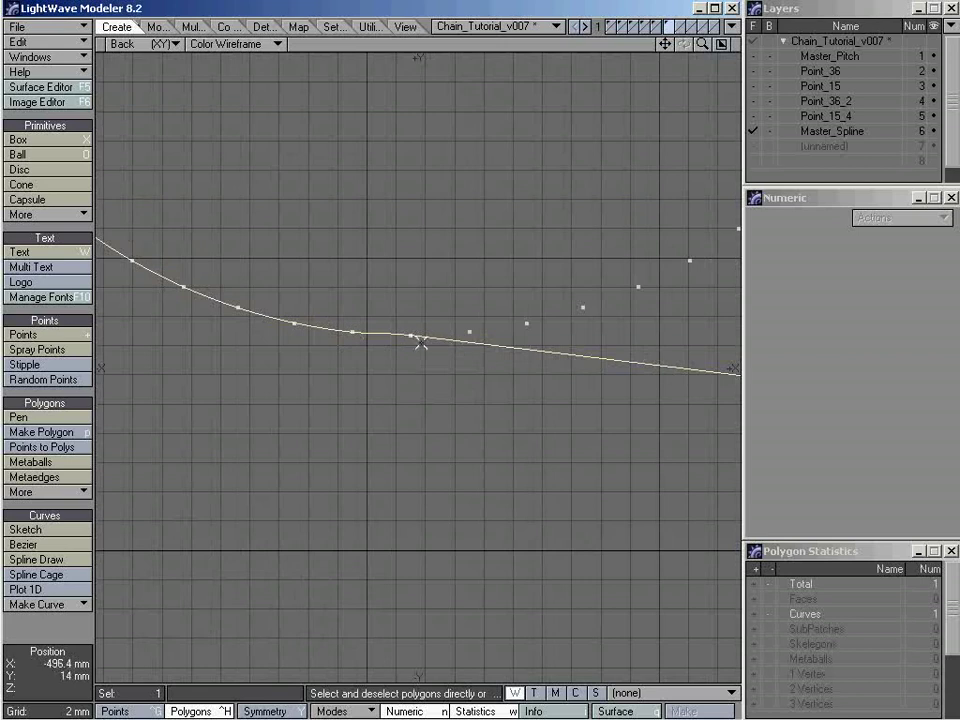
{"action": "scroll", "coordinate": [441, 337], "scroll_direction": "up", "scroll_amount": 1}
{"action": "scroll", "coordinate": [441, 337], "scroll_direction": "up", "scroll_amount": 1}
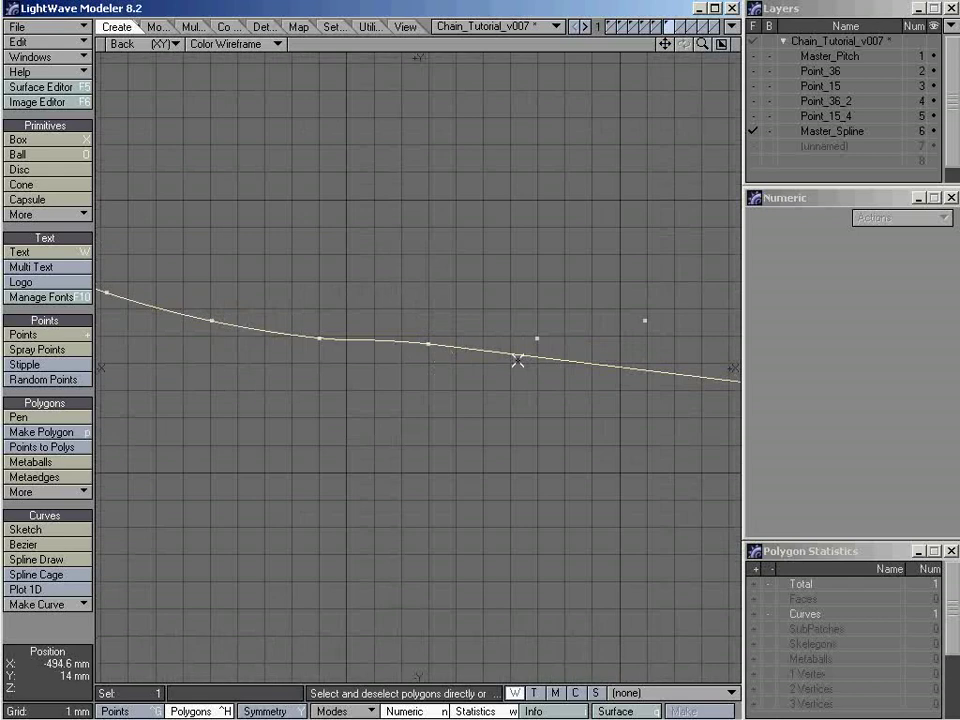
Step: Rebuild the closed curve from the same points without the small ring's bottommost point
{"action": "key", "text": "ctrl+g"}
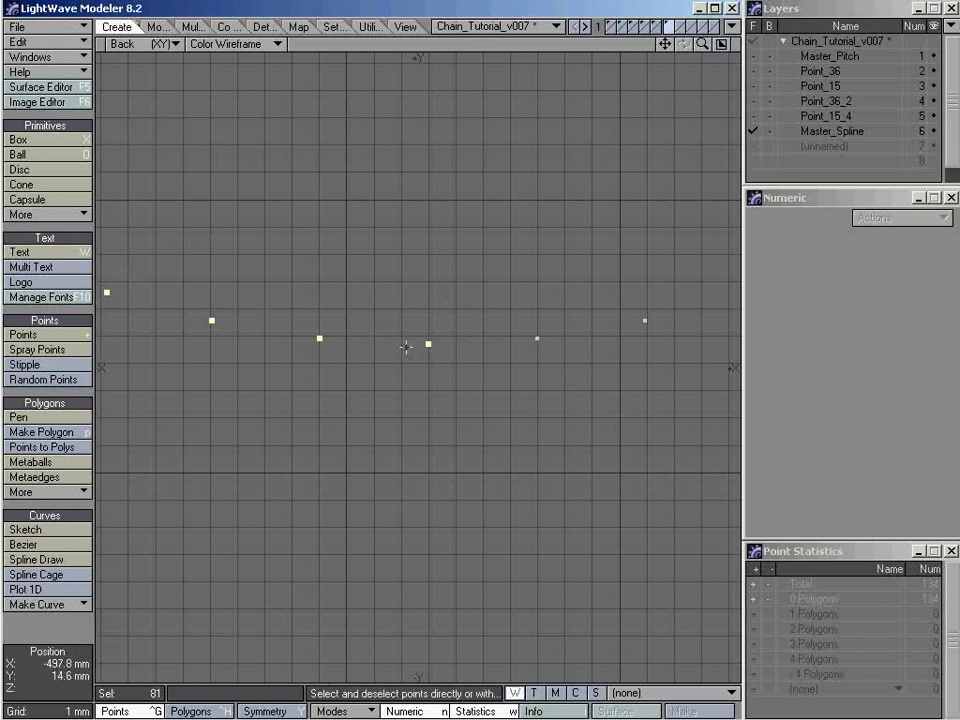
{"action": "mouse_move", "coordinate": [435, 299]}
{"action": "right_mouse_down"}
{"action": "mouse_move", "coordinate": [432, 391]}
{"action": "mouse_move", "coordinate": [428, 298]}
{"action": "right_mouse_up"}
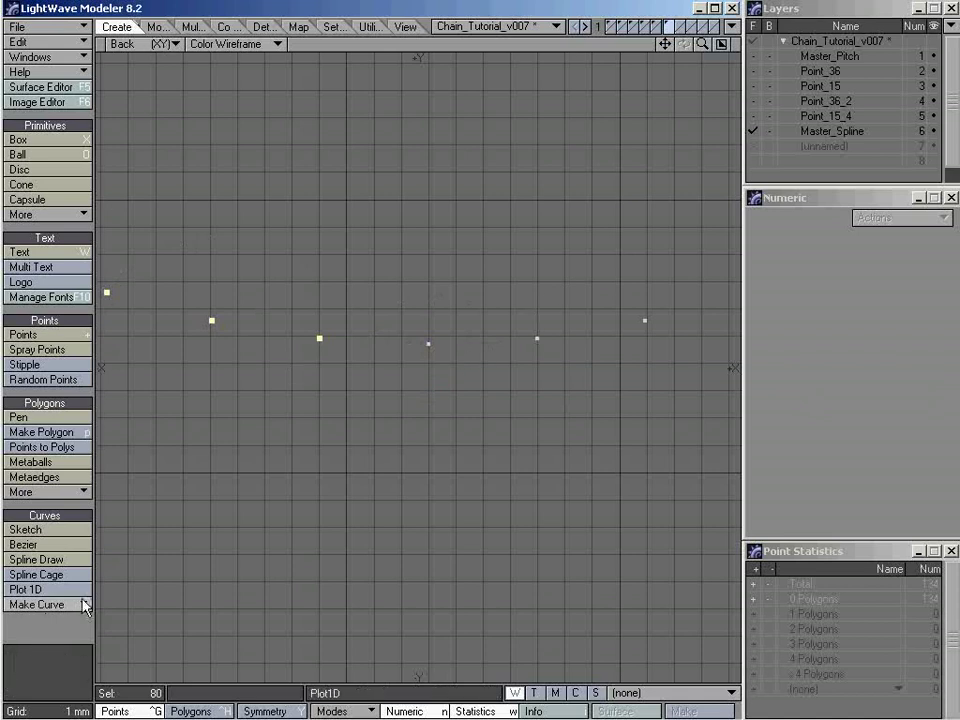
{"action": "left_click", "coordinate": [36, 605]}
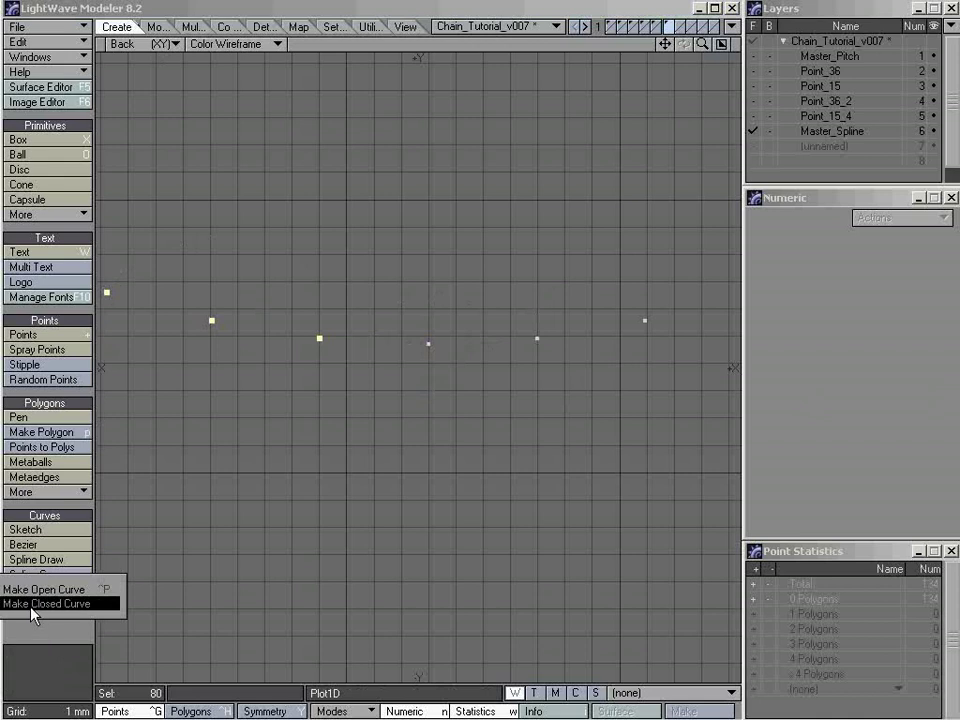
{"action": "left_click", "coordinate": [52, 608]}
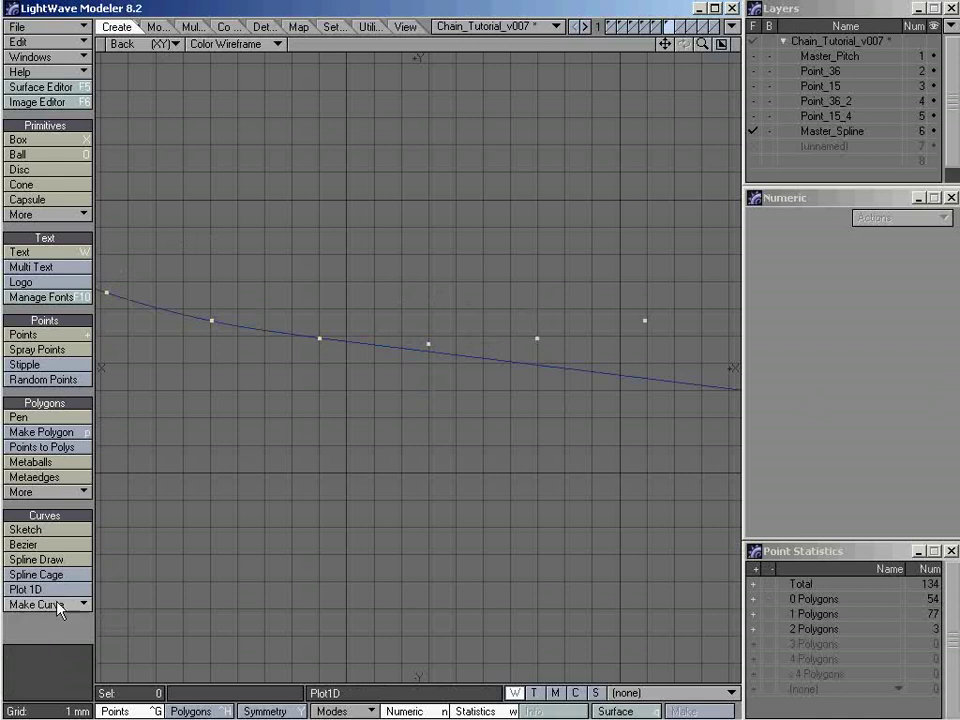
Step: Select the rebuilt curve and examine how smoothly it leaves the underside of the small ring
{"action": "key", "text": "ctrl+h"}
{"action": "left_click_drag", "start_coordinate": [307, 366], "coordinate": [317, 362], "text": "alt+shift"}
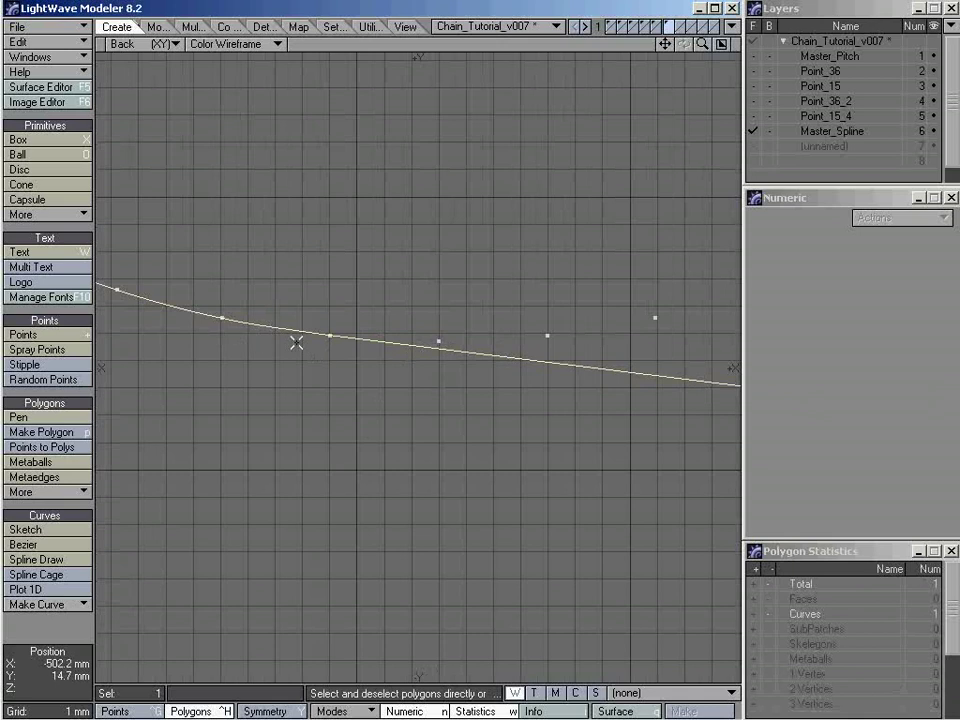
{"action": "left_click_drag", "start_coordinate": [296, 341], "coordinate": [332, 339], "text": "ctrl+alt"}
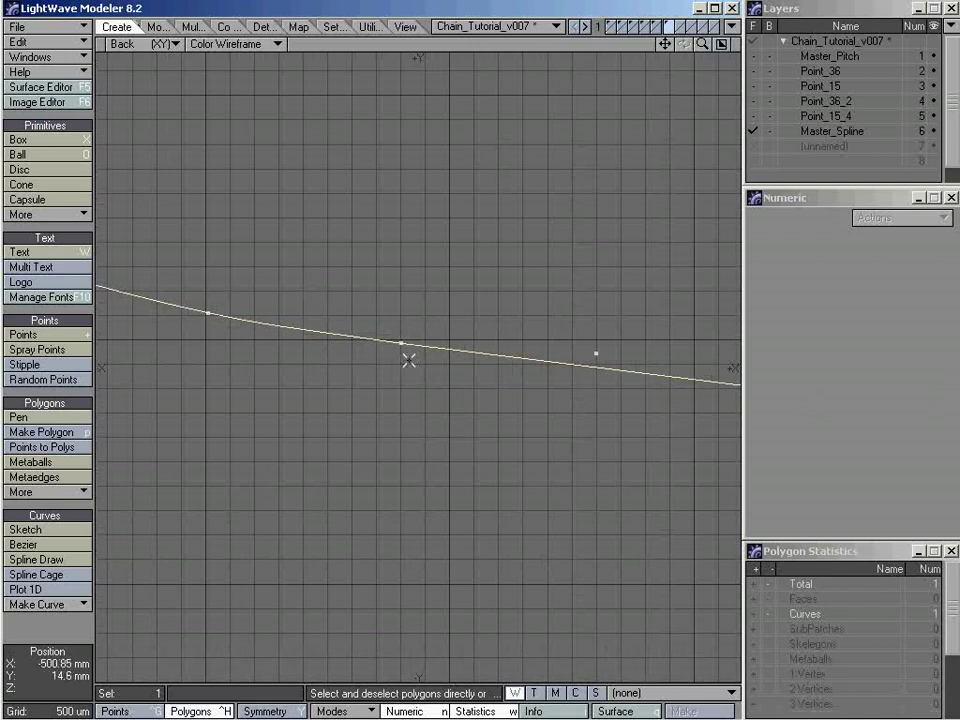
Step: Try leaving the curve's last small-ring point out of the path as well, and undo that change
{"action": "key", "text": "ctrl+g"}
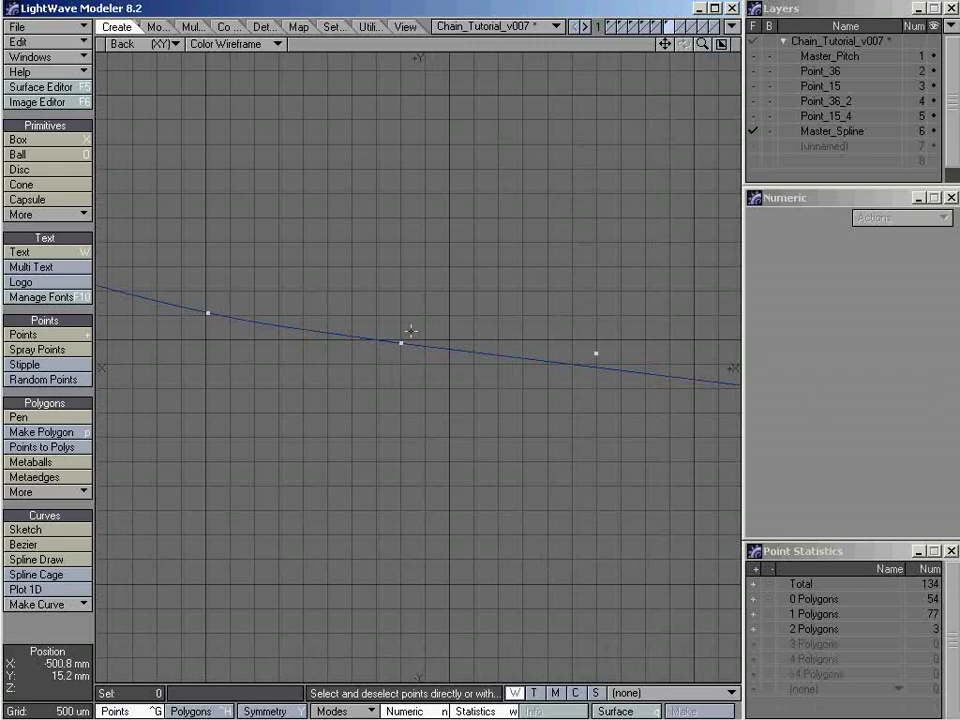
{"action": "scroll", "coordinate": [407, 338], "scroll_direction": "up", "scroll_amount": 3}
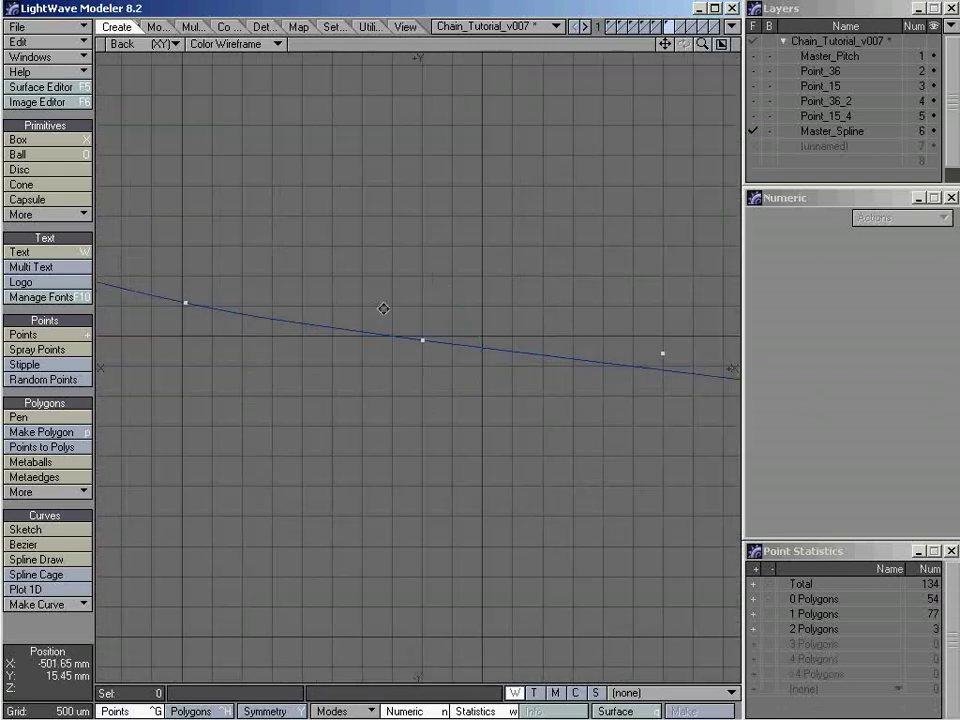
{"action": "mouse_move", "coordinate": [447, 287]}
{"action": "right_mouse_down"}
{"action": "mouse_move", "coordinate": [476, 392]}
{"action": "mouse_move", "coordinate": [418, 262]}
{"action": "right_mouse_up"}
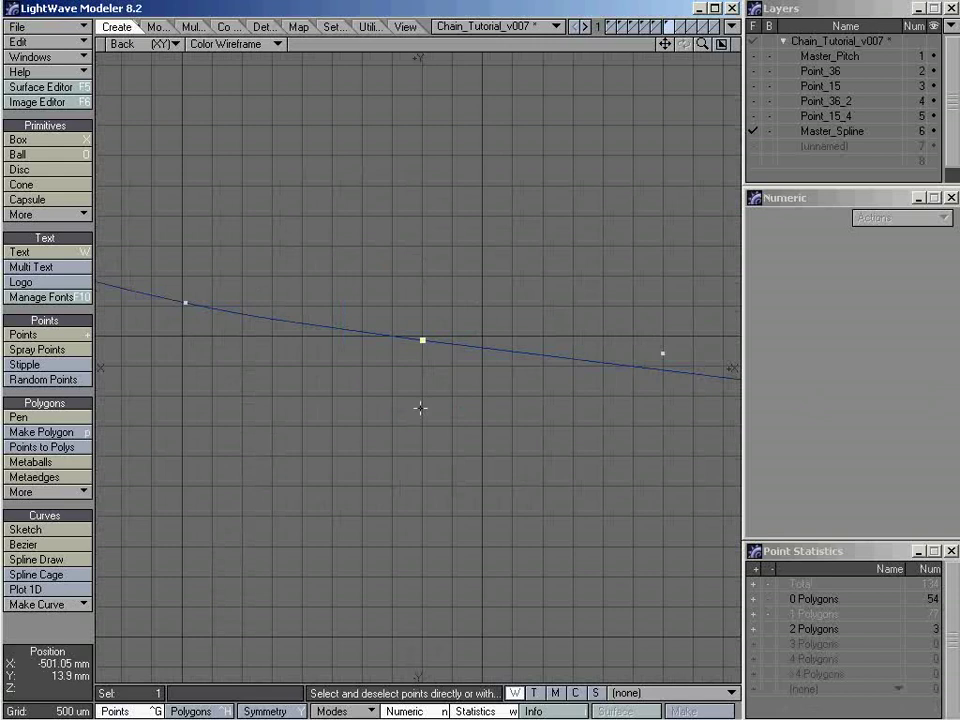
{"action": "key", "text": "Delete"}
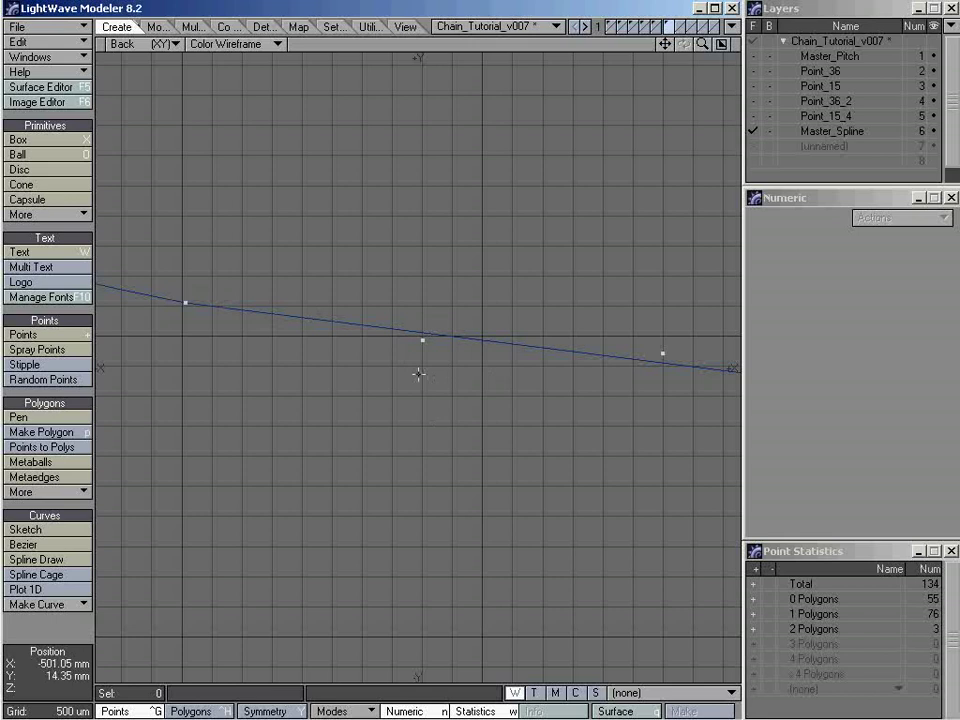
{"action": "left_click", "coordinate": [424, 360]}
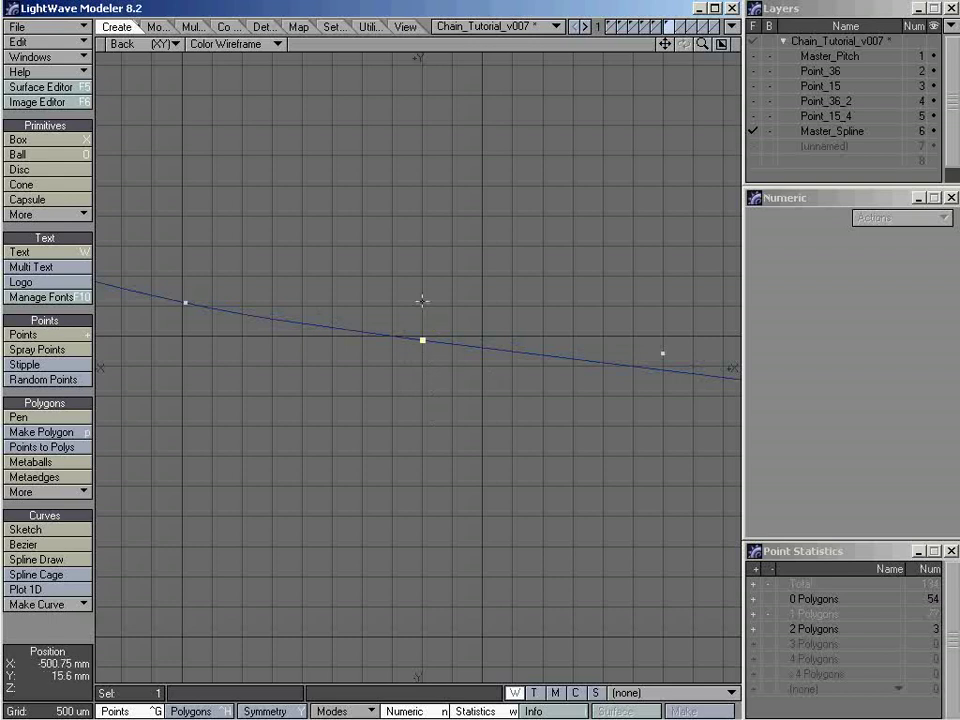
Step: Deselect the small-ring point and examine where the curve's lower run reaches the large ring
{"action": "key", "text": "slash"}
{"action": "key", "text": "a"}
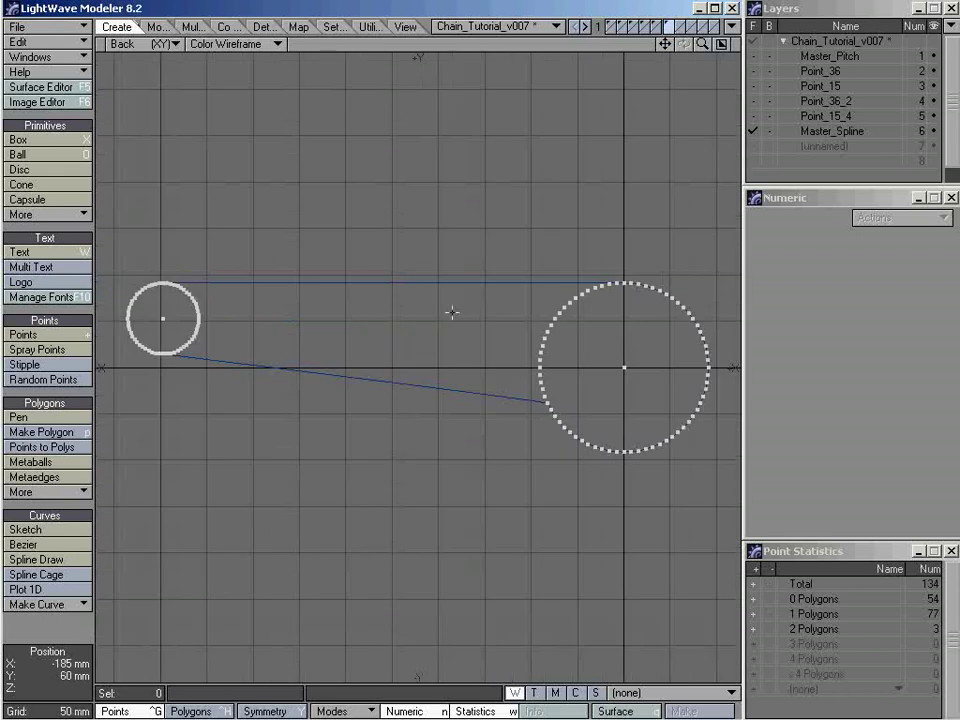
{"action": "key", "text": "period"}
{"action": "key", "text": "period"}
{"action": "key", "text": "comma"}
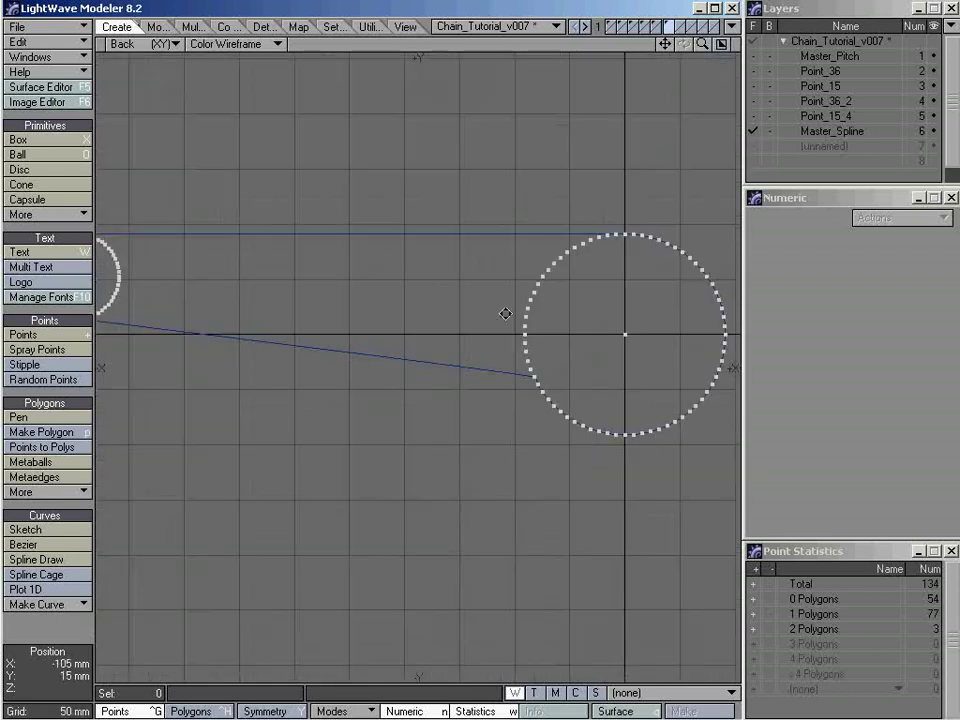
{"action": "mouse_move", "coordinate": [508, 315]}
{"action": "left_mouse_down", "text": "alt+shift"}
{"action": "mouse_move", "coordinate": [686, 407]}
{"action": "mouse_move", "coordinate": [381, 259]}
{"action": "left_mouse_up", "text": "alt+shift"}
{"action": "mouse_move", "coordinate": [381, 262]}
{"action": "right_mouse_down"}
{"action": "mouse_move", "coordinate": [465, 282]}
{"action": "mouse_move", "coordinate": [441, 250]}
{"action": "right_mouse_up"}
{"action": "key", "text": "shift+a"}
{"action": "key", "text": "slash"}
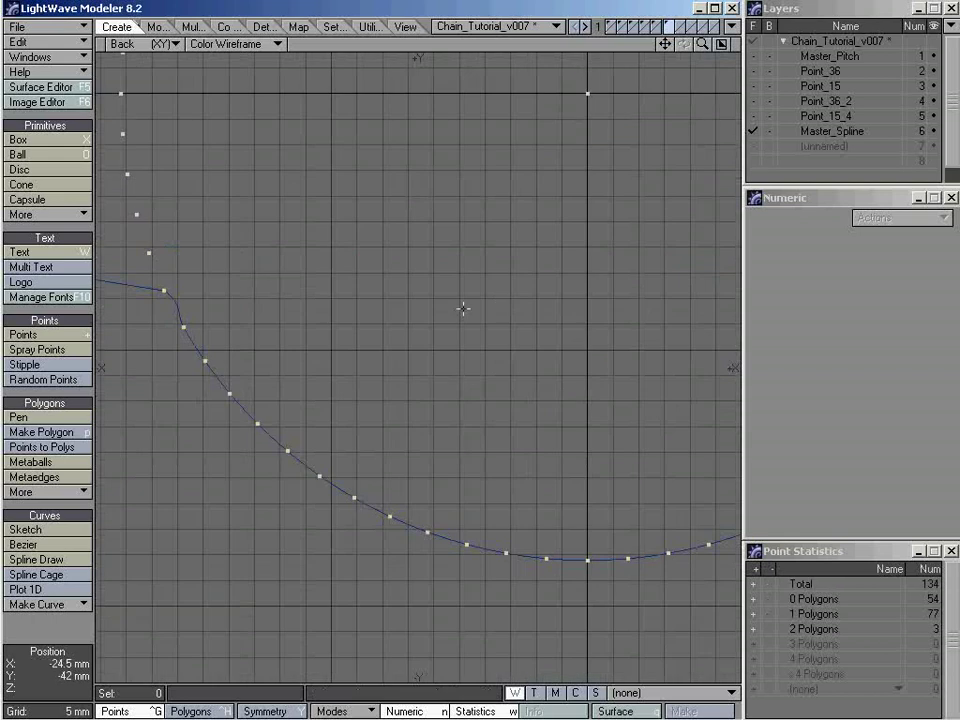
Step: Select the closed curve and examine its shape where the lower run joins the large ring's lower-left points
{"action": "key", "text": "ctrl+h"}
{"action": "left_click", "coordinate": [403, 392]}
{"action": "key", "text": "g"}
{"action": "key", "text": "comma"}
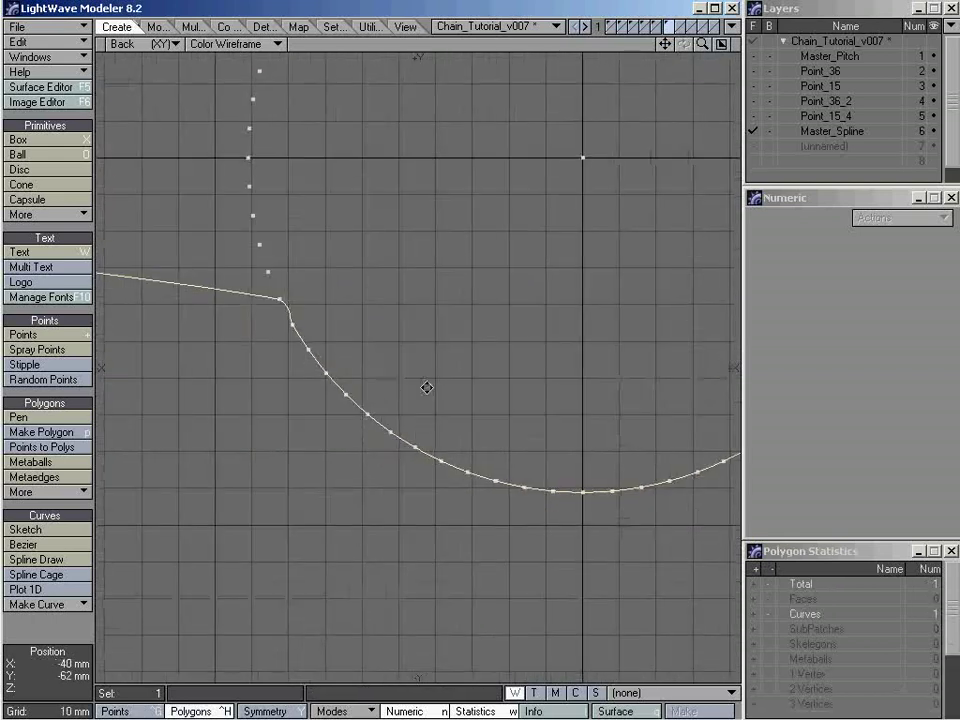
{"action": "left_click_drag", "start_coordinate": [424, 386], "coordinate": [535, 384], "text": "alt+shift"}
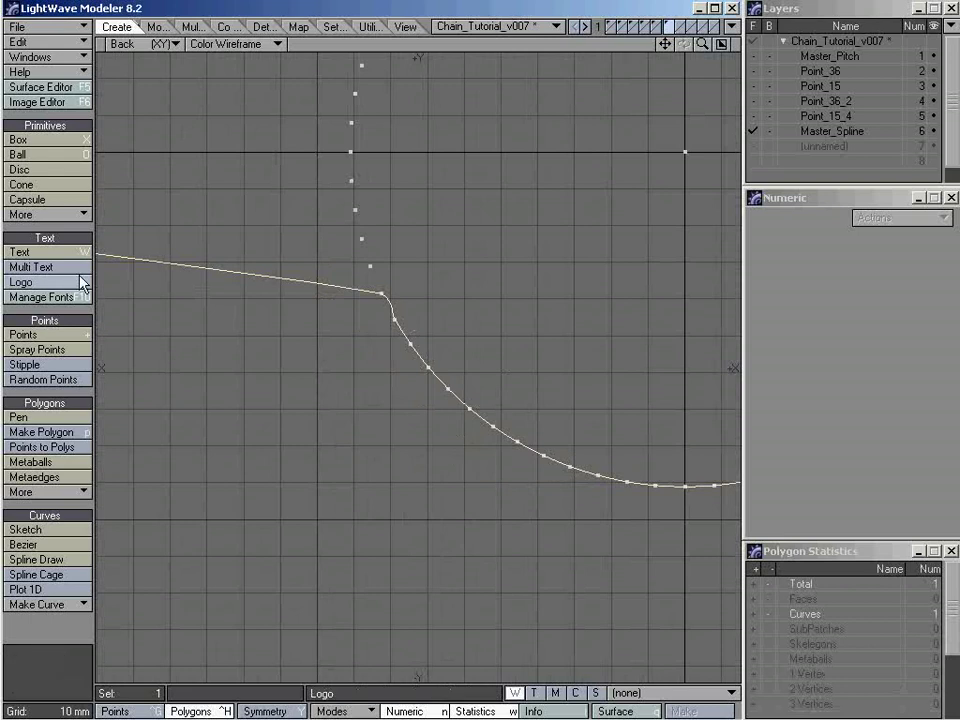
{"action": "left_click_drag", "start_coordinate": [392, 343], "coordinate": [388, 255], "text": "ctrl+alt"}
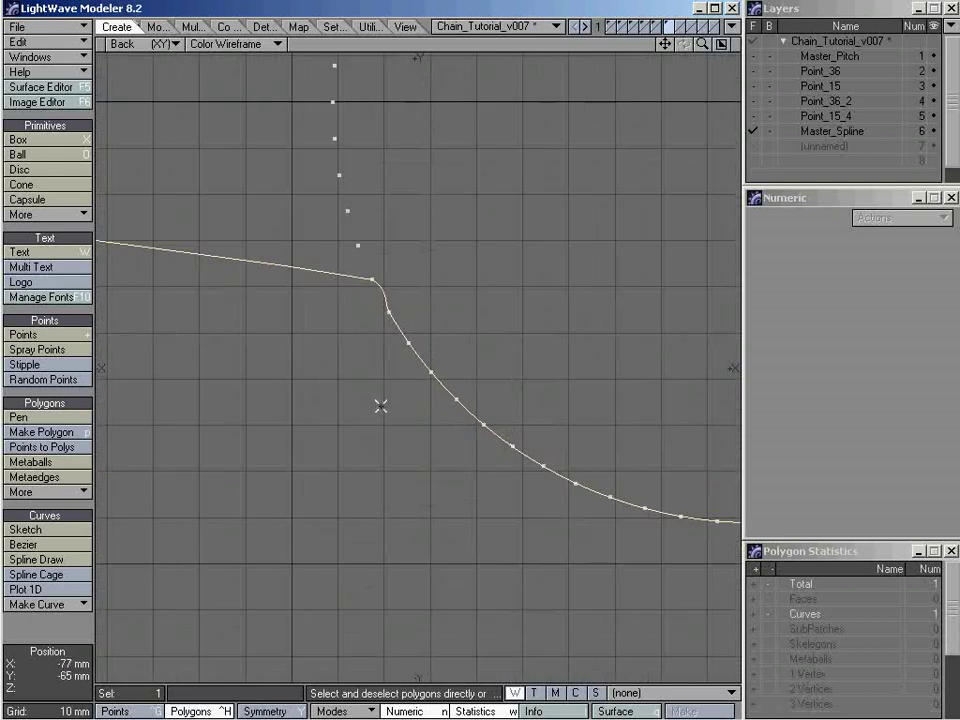
Step: Rebuild the closed curve from the same points without the first six large-ring points at the lower-left join
{"action": "key", "text": "ctrl+g"}
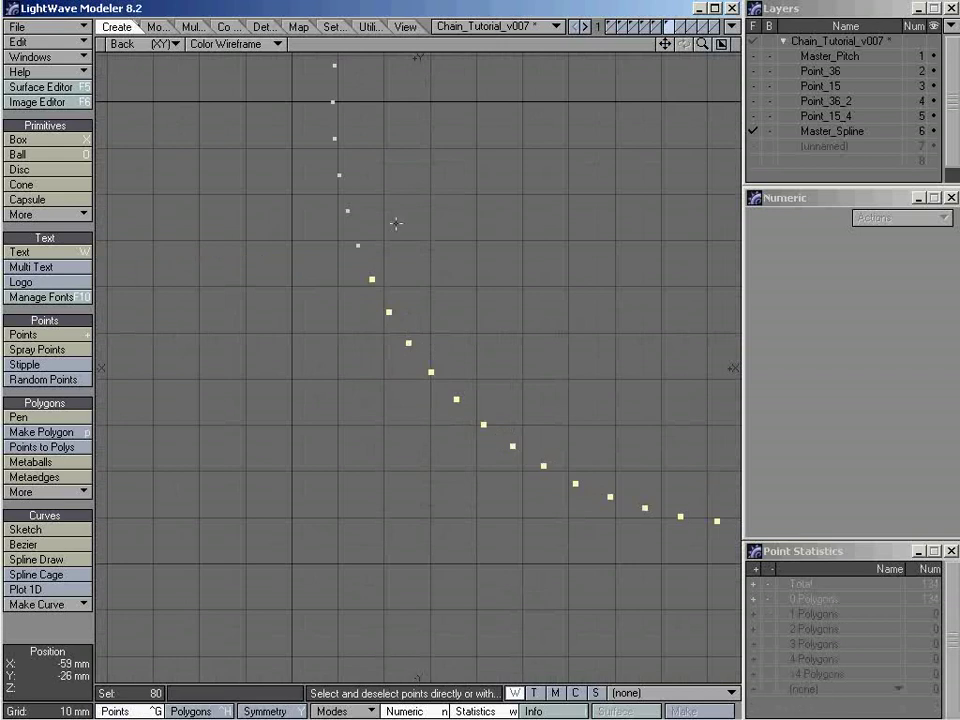
{"action": "mouse_move", "coordinate": [521, 401]}
{"action": "right_mouse_down", "text": "shift"}
{"action": "mouse_move", "coordinate": [468, 455]}
{"action": "mouse_move", "coordinate": [314, 248]}
{"action": "mouse_move", "coordinate": [422, 213]}
{"action": "mouse_move", "coordinate": [540, 437]}
{"action": "right_mouse_up", "text": "shift"}
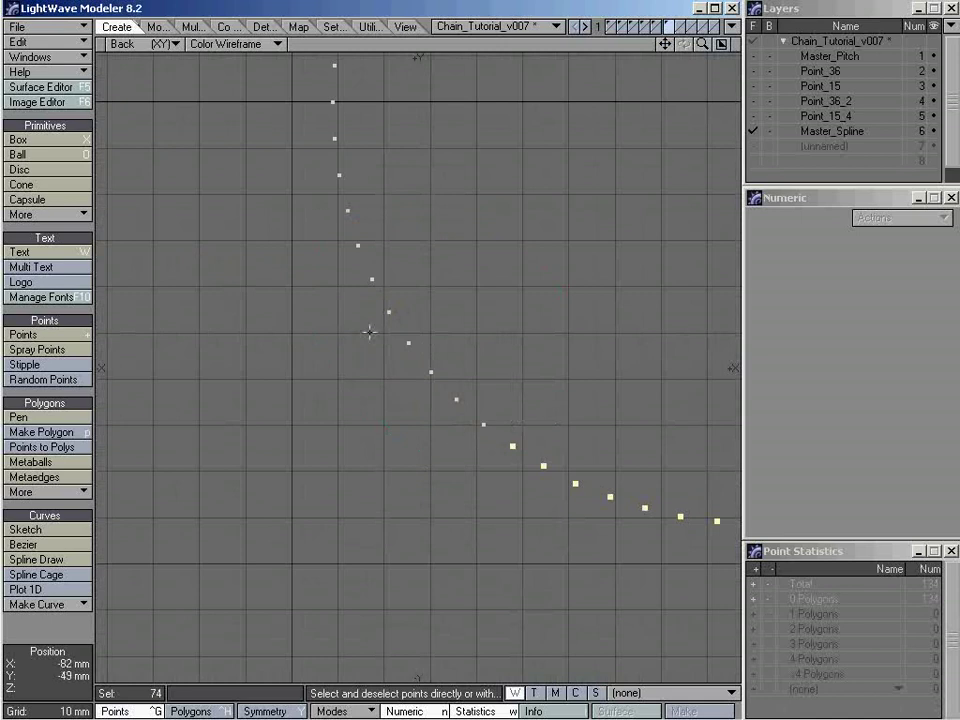
{"action": "left_click", "coordinate": [75, 605]}
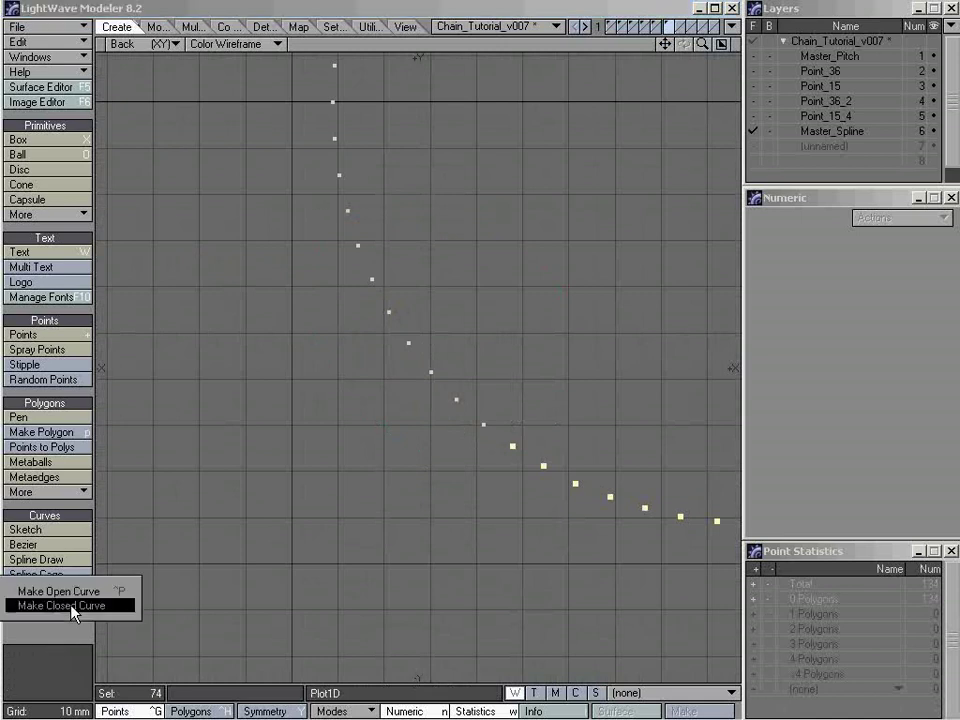
{"action": "left_click", "coordinate": [75, 606]}
{"action": "left_click_drag", "start_coordinate": [427, 412], "coordinate": [519, 401], "text": "ctrl+alt"}
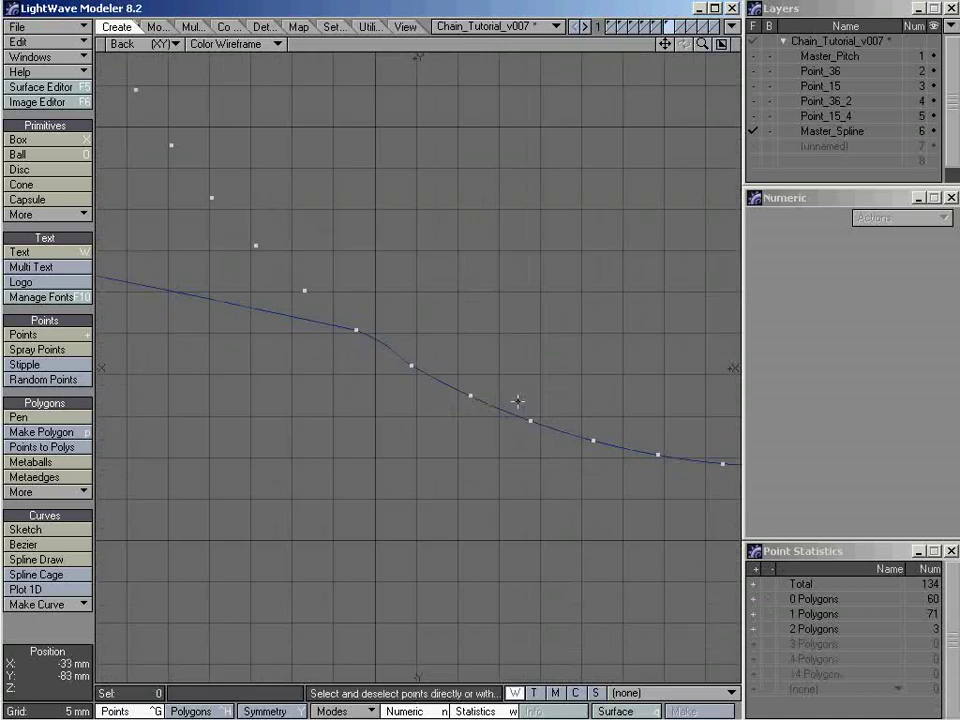
Step: Delete the closed curve and rebuild it with the next large-ring point at the lower-left join also left out
{"action": "key", "text": "ctrl+h"}
{"action": "left_click", "coordinate": [287, 339]}
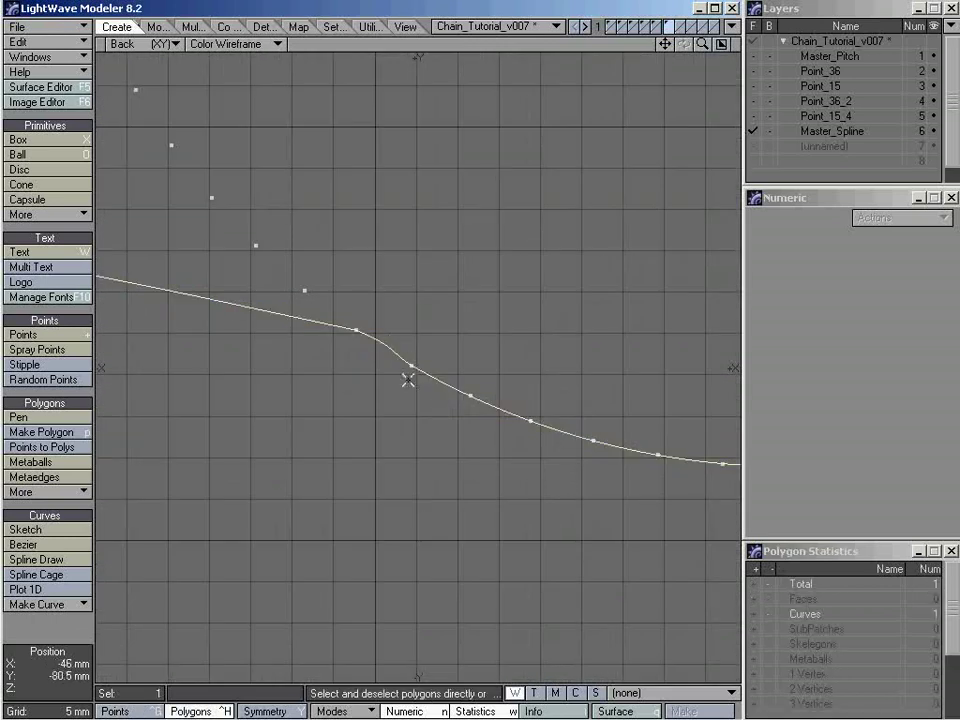
{"action": "key", "text": "k"}
{"action": "key", "text": "ctrl+g"}
{"action": "mouse_move", "coordinate": [386, 300]}
{"action": "right_mouse_down"}
{"action": "mouse_move", "coordinate": [332, 392]}
{"action": "mouse_move", "coordinate": [330, 320]}
{"action": "right_mouse_up"}
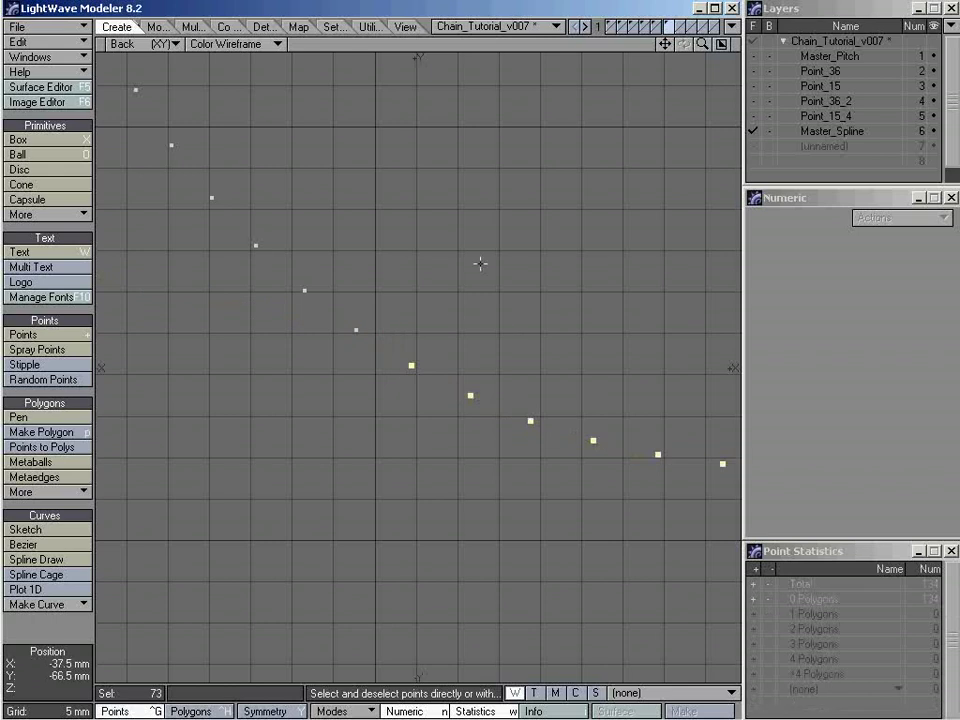
{"action": "left_click", "coordinate": [44, 604]}
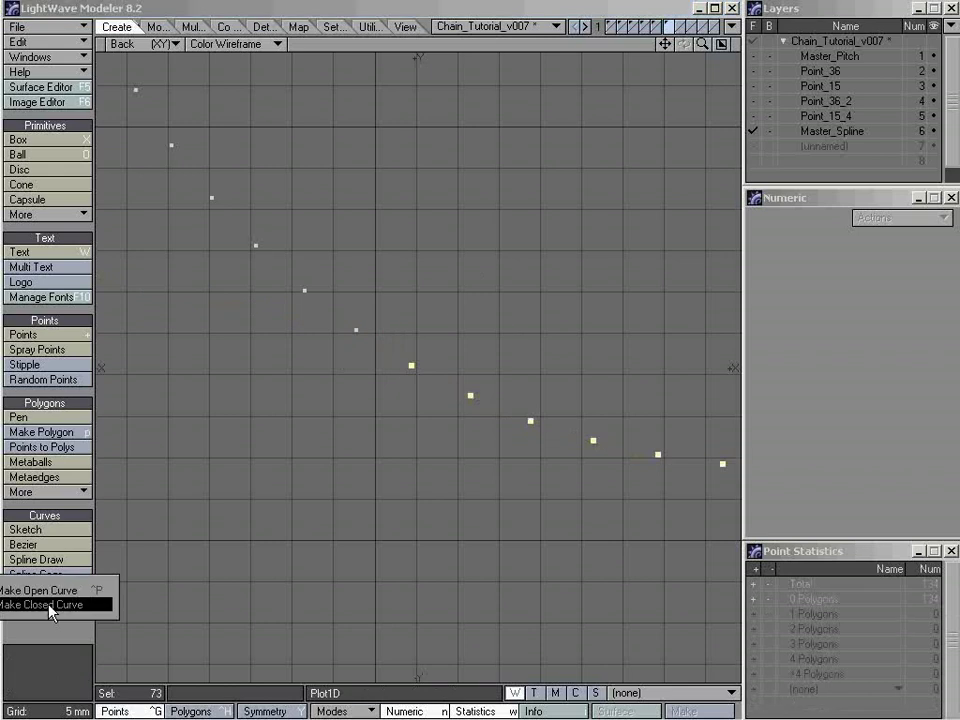
{"action": "left_click", "coordinate": [40, 604]}
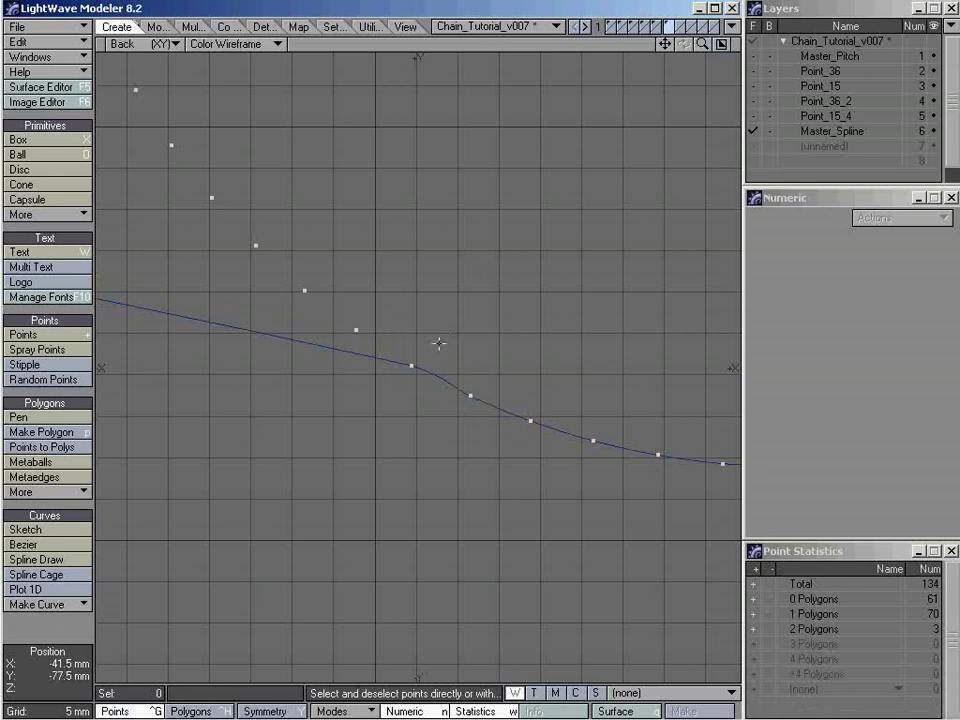
Step: Undo the last closed curve and remake it without the eighth large-ring point along the lower-left arc
{"action": "key", "text": "u"}
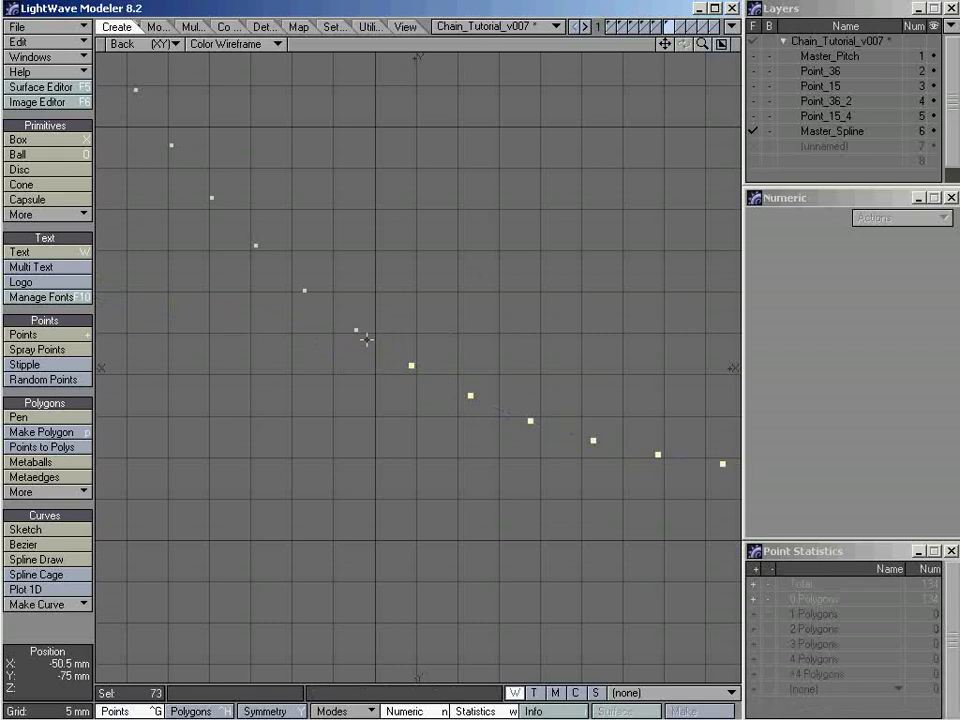
{"action": "left_click", "coordinate": [62, 604]}
{"action": "left_click", "coordinate": [60, 545]}
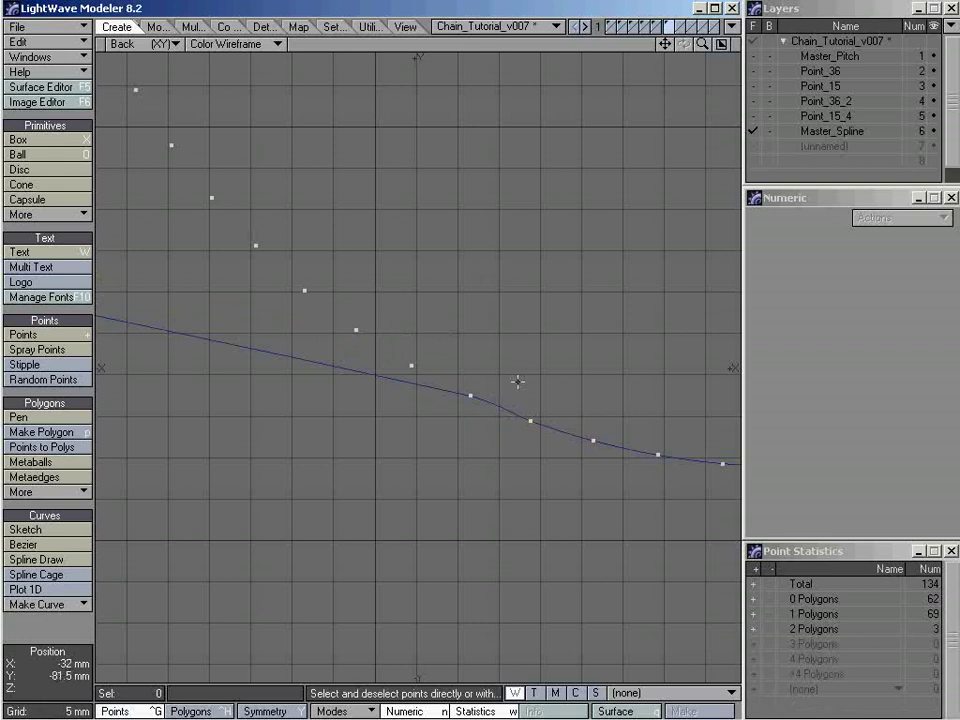
Step: Undo that curve, remake it closed without the ninth large-ring point, and select it to check its join
{"action": "key", "text": "u"}
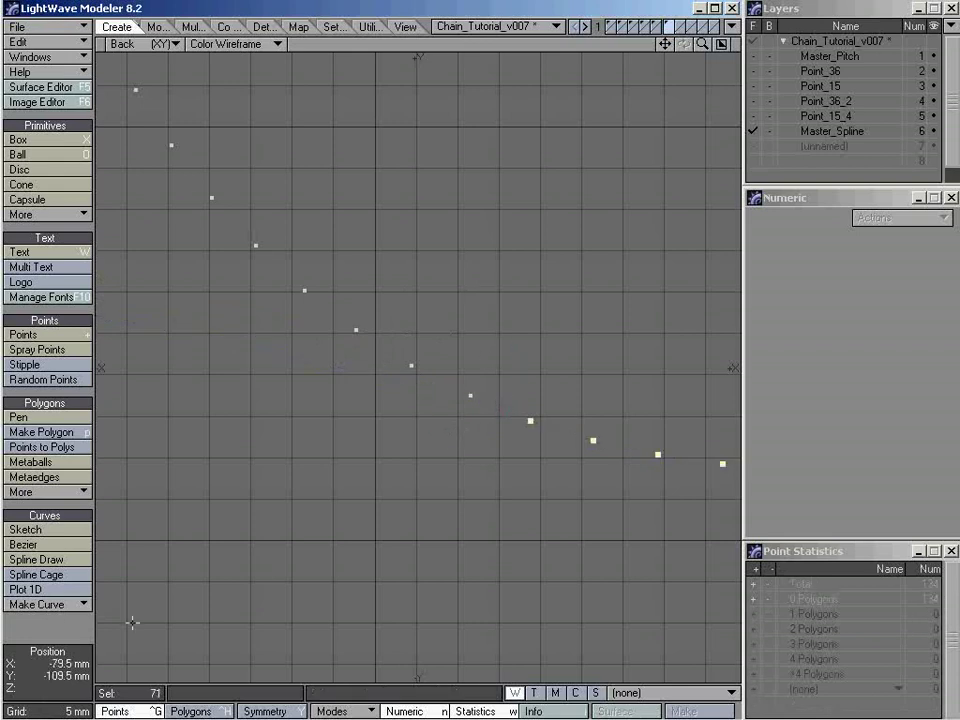
{"action": "left_click", "coordinate": [45, 604]}
{"action": "left_click", "coordinate": [60, 546]}
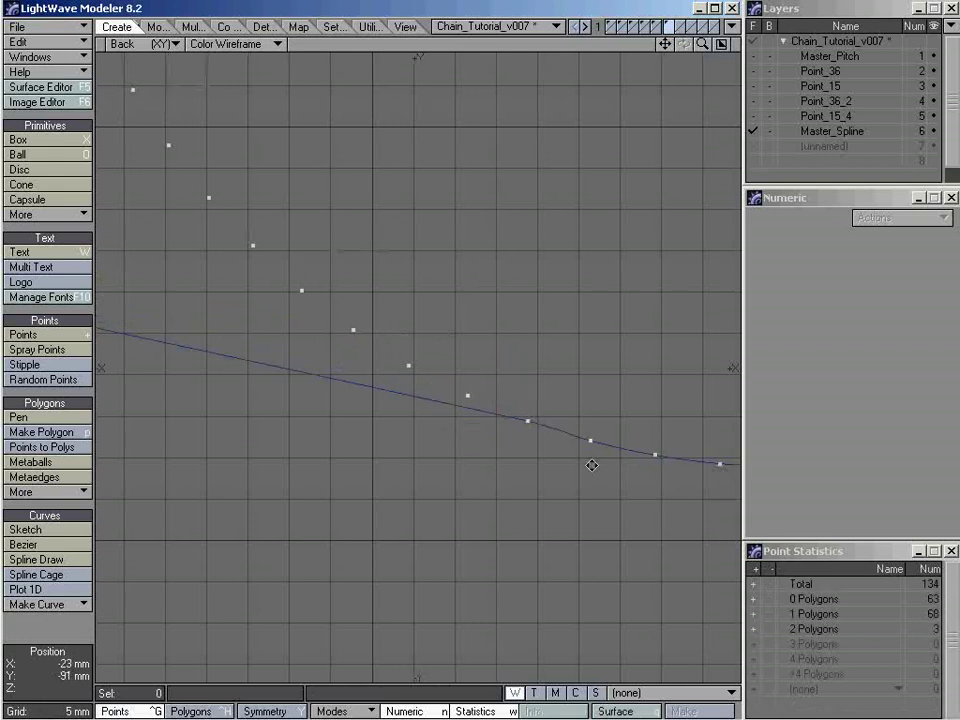
{"action": "left_click_drag", "start_coordinate": [591, 465], "coordinate": [377, 407], "text": "alt+shift"}
{"action": "key", "text": "ctrl+h"}
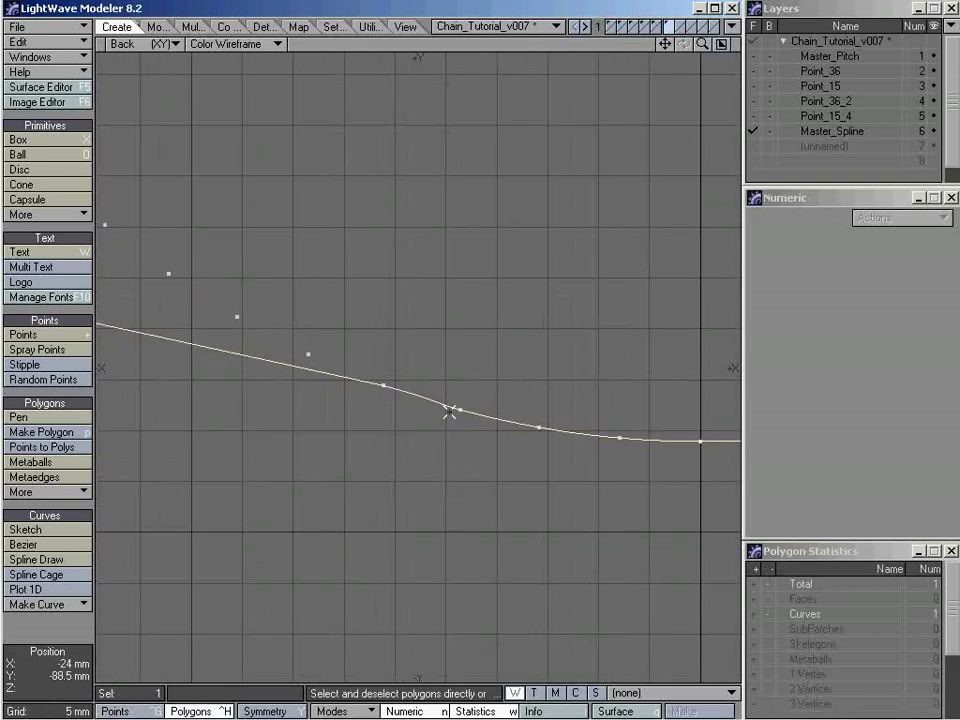
Step: Replace the closed curve with one that also omits the tenth large-ring point, and inspect its first remaining large-ring point up close
{"action": "key", "text": "ctrl+g"}
{"action": "key", "text": "u"}
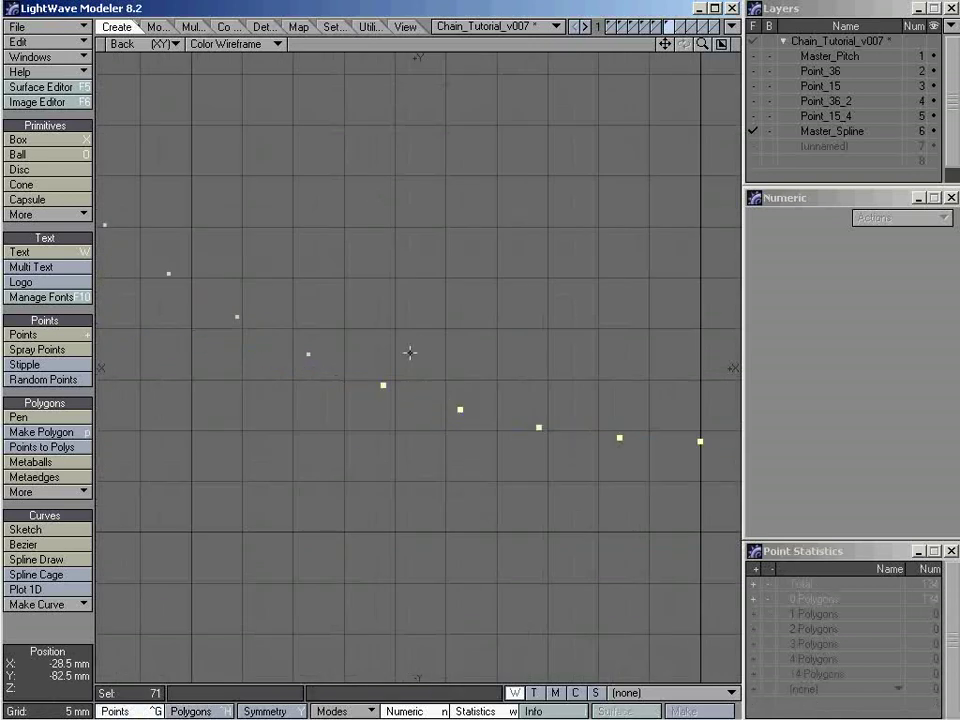
{"action": "mouse_move", "coordinate": [428, 341]}
{"action": "right_mouse_down"}
{"action": "mouse_move", "coordinate": [328, 435]}
{"action": "mouse_move", "coordinate": [360, 345]}
{"action": "right_mouse_up"}
{"action": "left_click", "coordinate": [75, 604]}
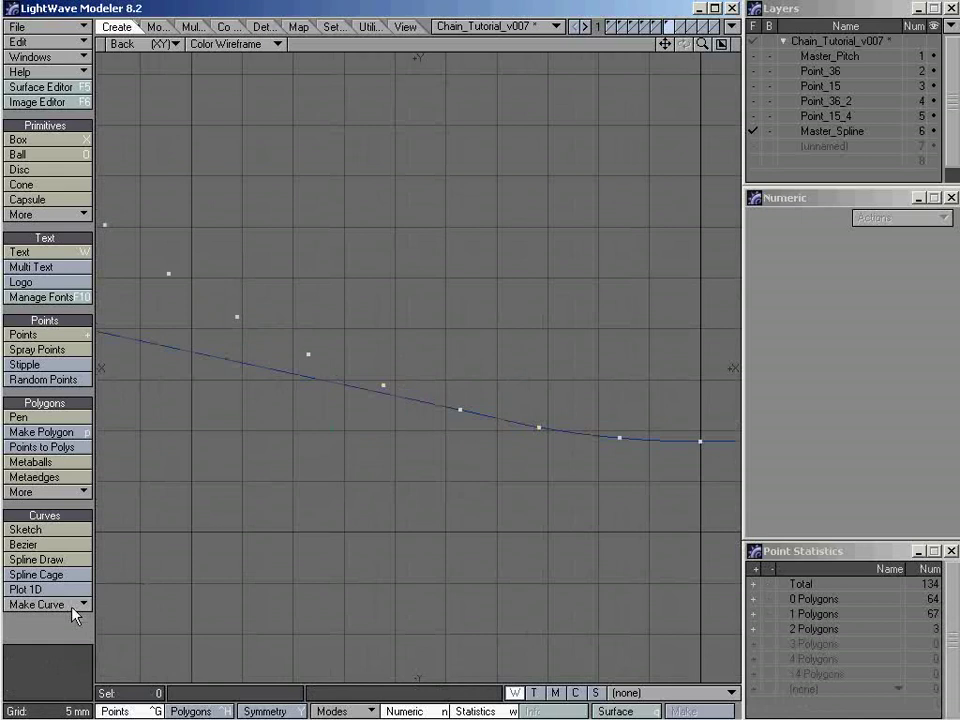
{"action": "left_click_drag", "start_coordinate": [575, 432], "coordinate": [461, 420], "text": "ctrl+alt"}
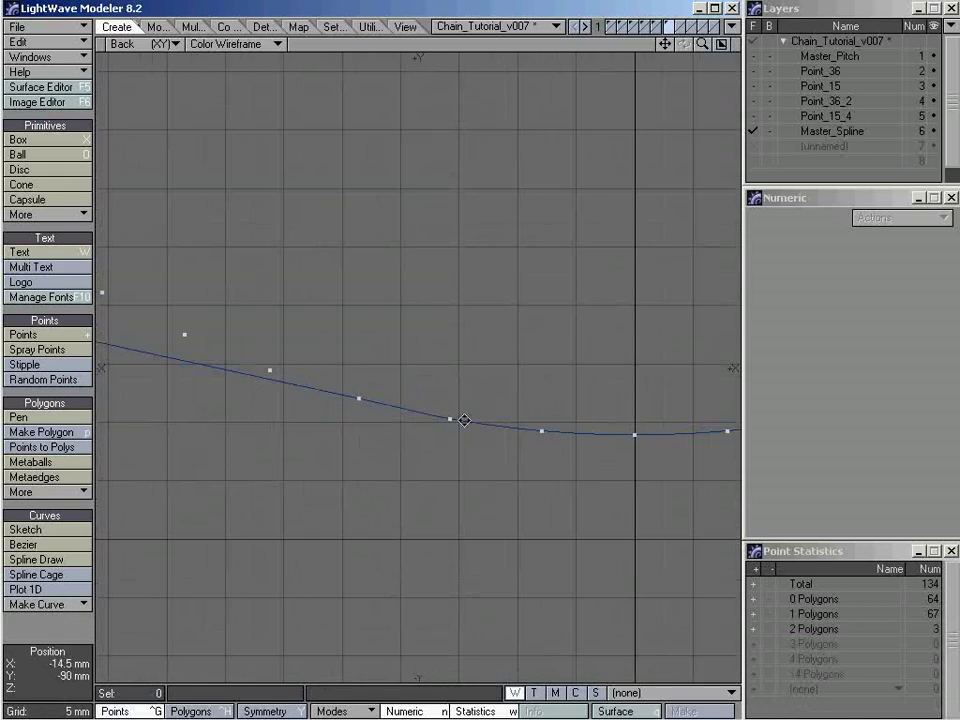
{"action": "left_click", "coordinate": [361, 397]}
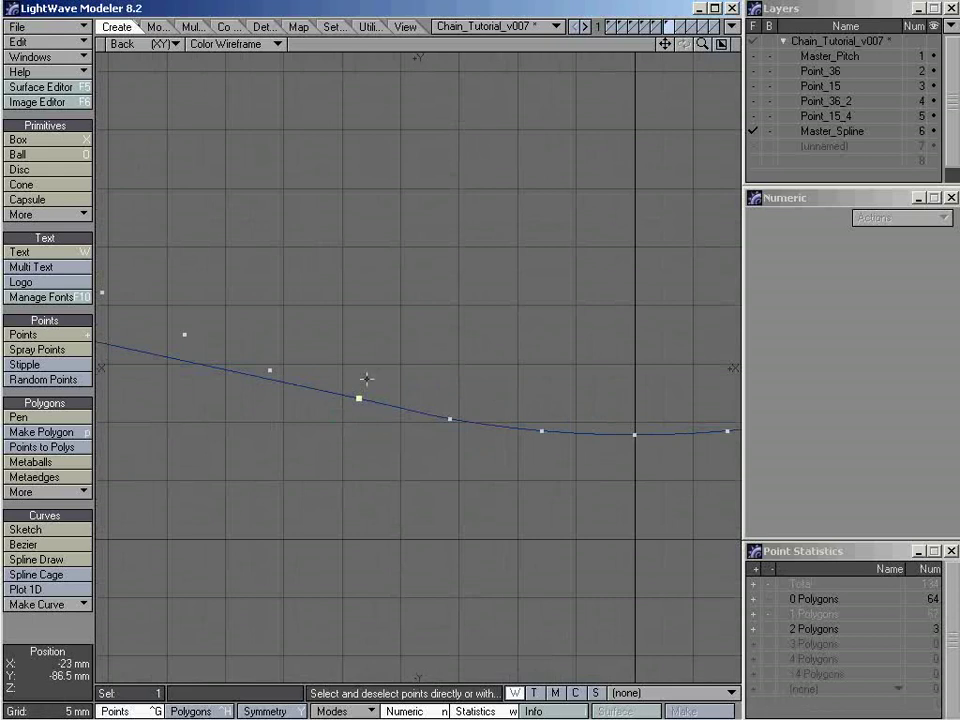
{"action": "left_click_drag", "start_coordinate": [357, 401], "coordinate": [471, 347], "text": "alt+shift"}
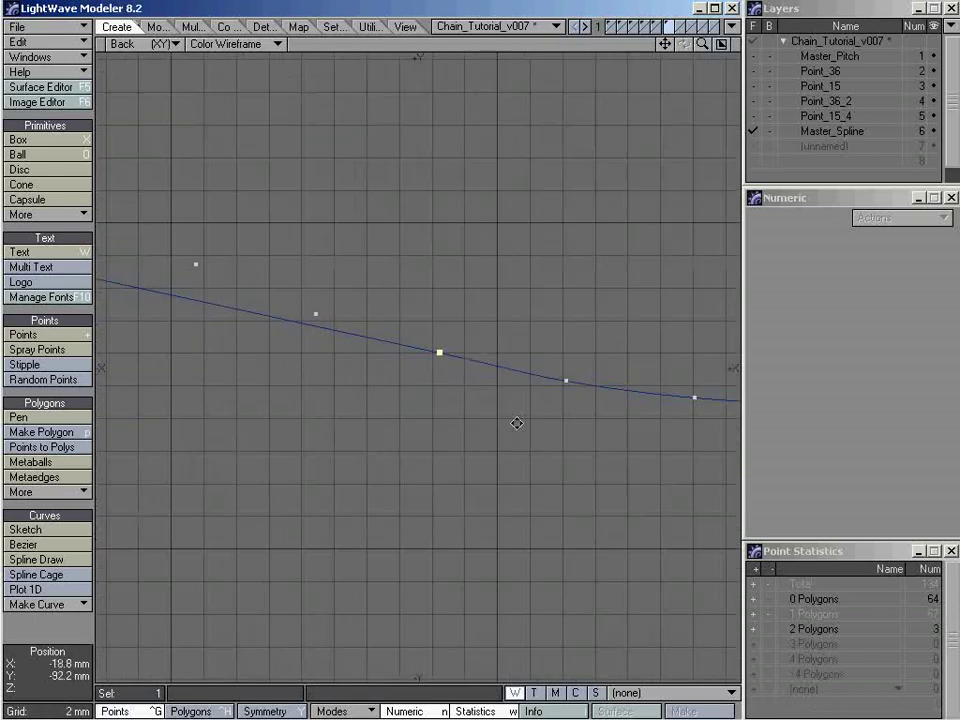
{"action": "left_click_drag", "start_coordinate": [519, 420], "coordinate": [471, 384], "text": "alt+shift"}
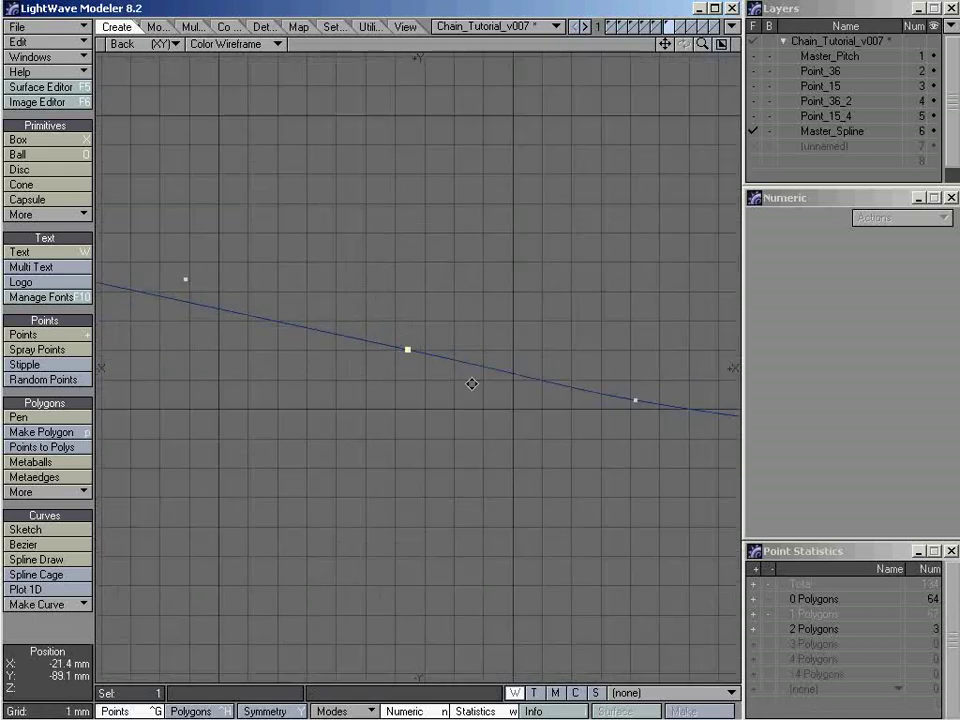
{"action": "key", "text": "Delete"}
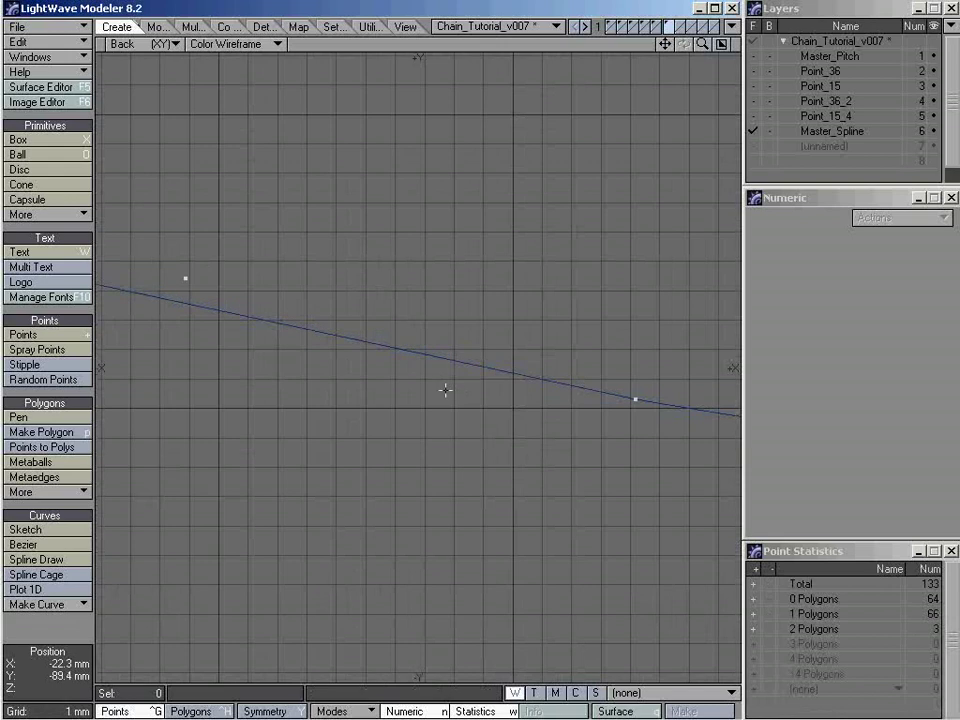
{"action": "key", "text": "u"}
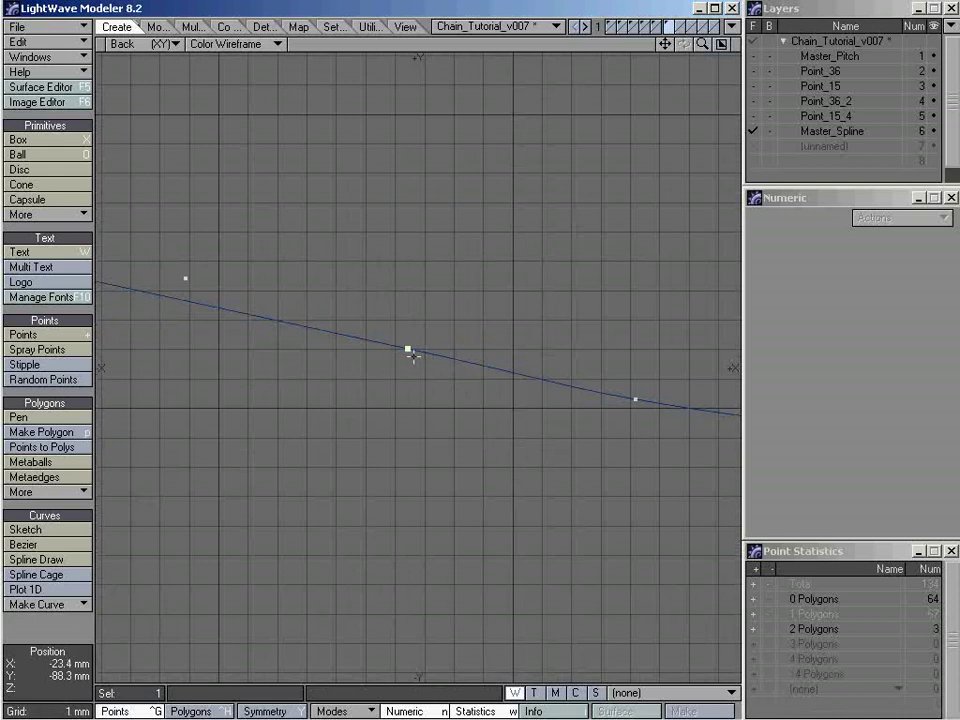
Step: Remove the selected lower tangent point near the large circle from the curve while keeping the point itself
{"action": "key", "text": "Delete"}
{"action": "key", "text": "u"}
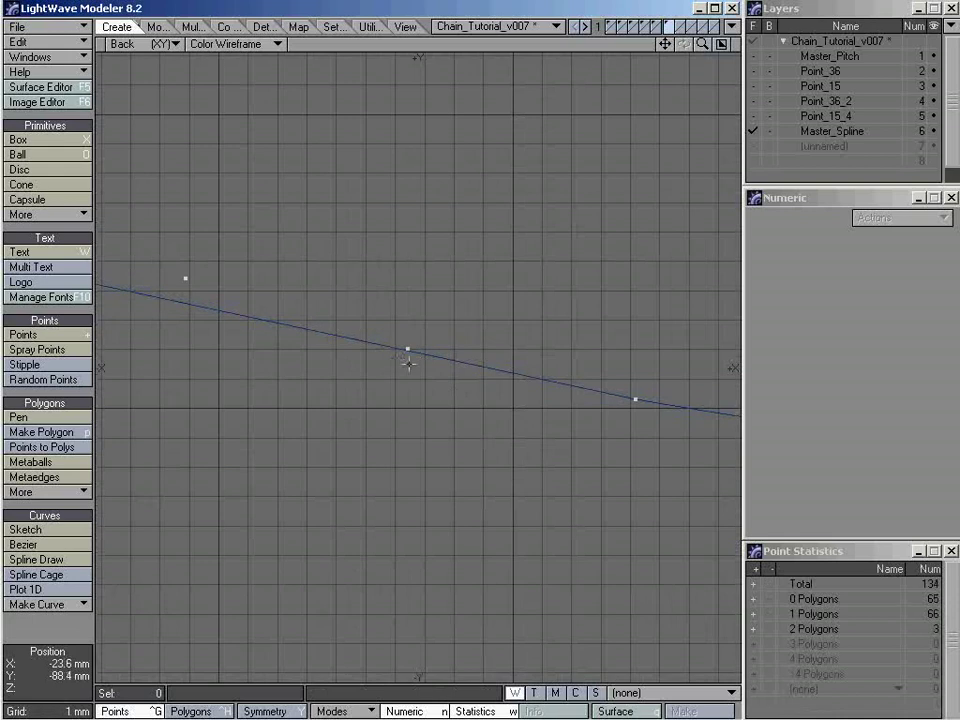
{"action": "left_click_drag", "start_coordinate": [407, 364], "coordinate": [423, 253], "text": "ctrl+alt"}
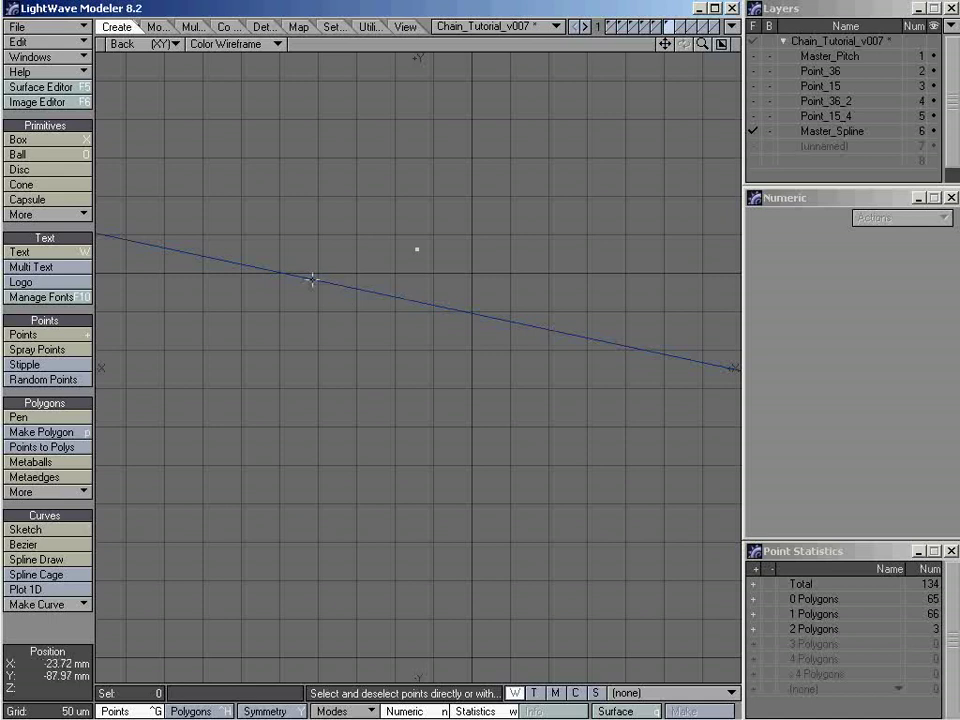
{"action": "left_click_drag", "start_coordinate": [461, 285], "coordinate": [527, 321], "text": "ctrl+alt"}
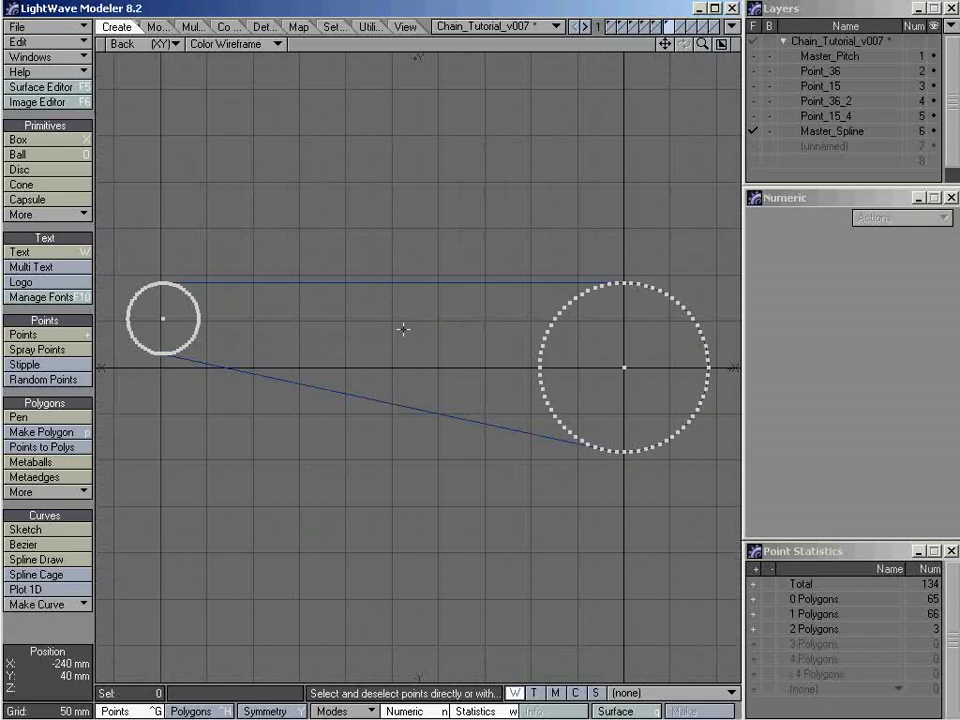
Step: Select the spline curve as a polygon and hide it together with its points
{"action": "left_click", "coordinate": [190, 711]}
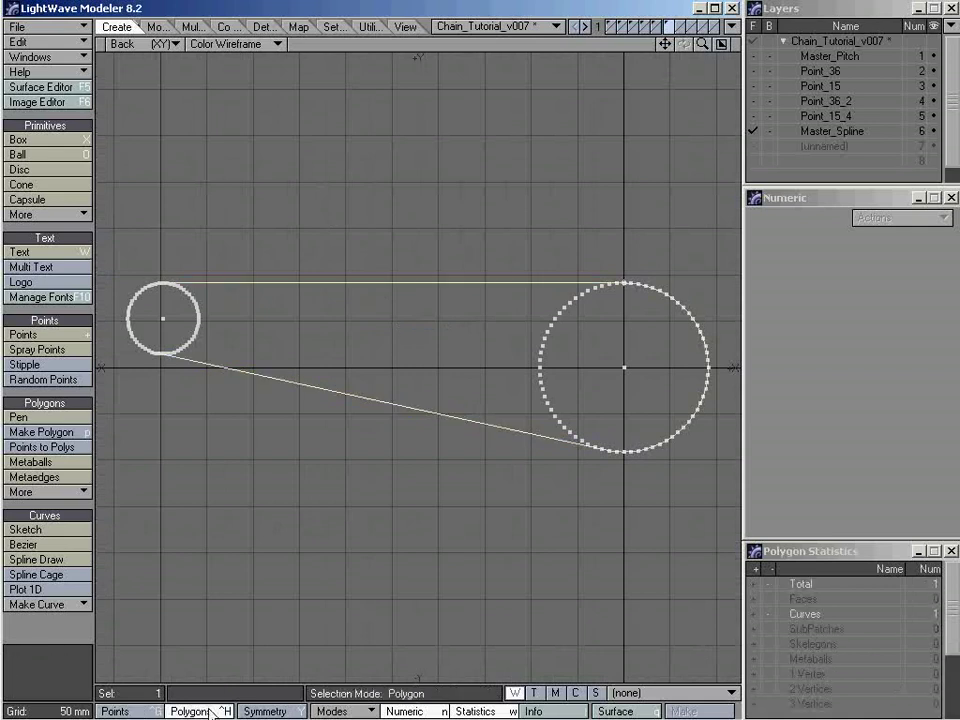
{"action": "left_click", "coordinate": [358, 278]}
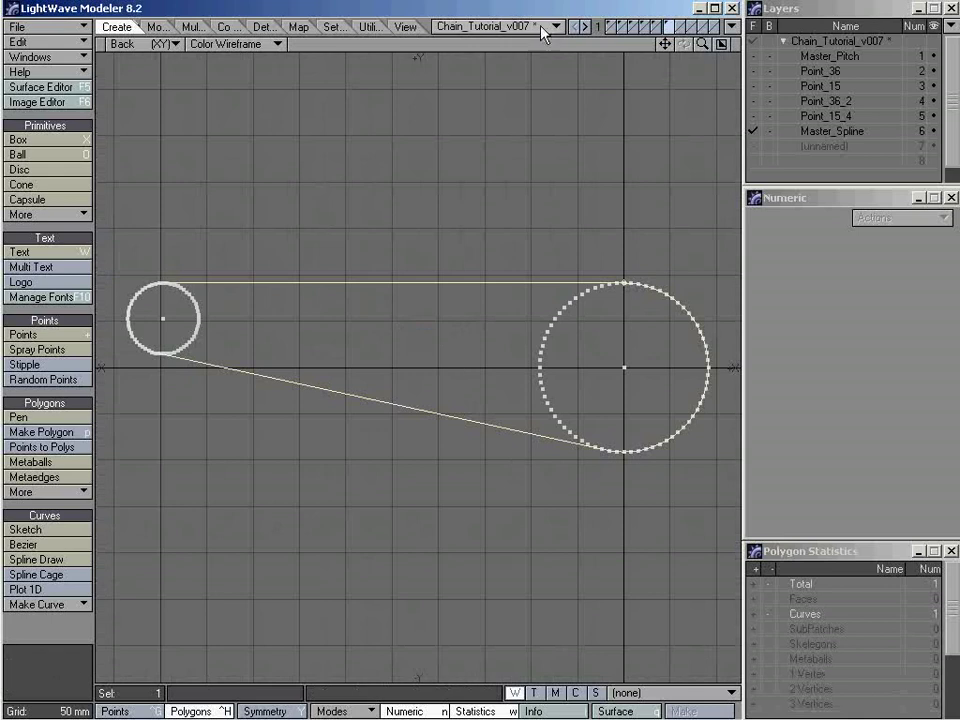
{"action": "left_click", "coordinate": [408, 30]}
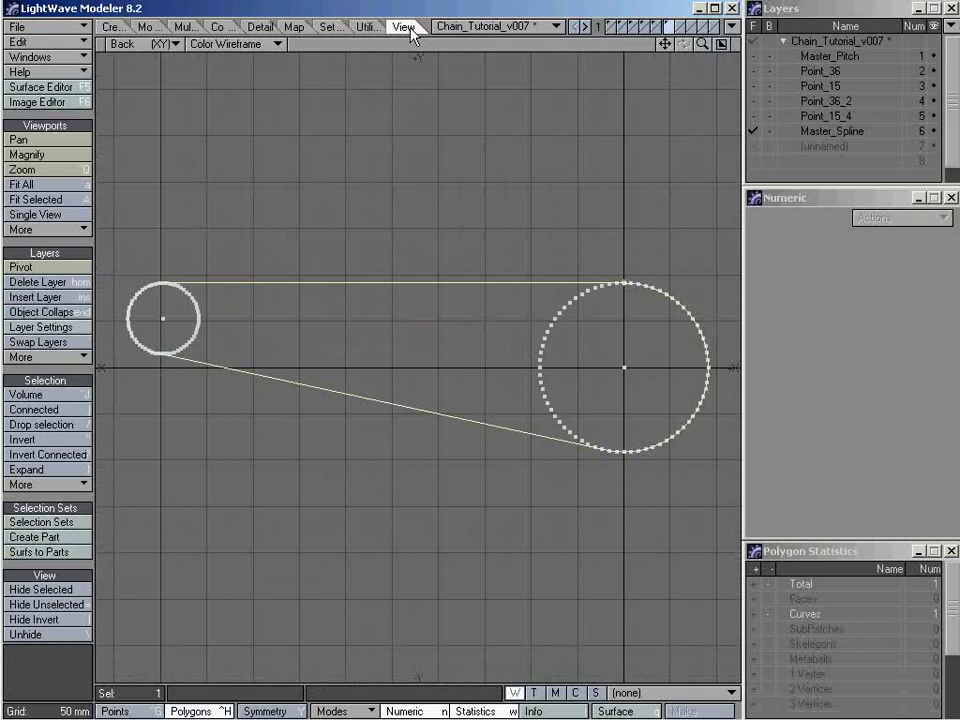
{"action": "left_click", "coordinate": [52, 592]}
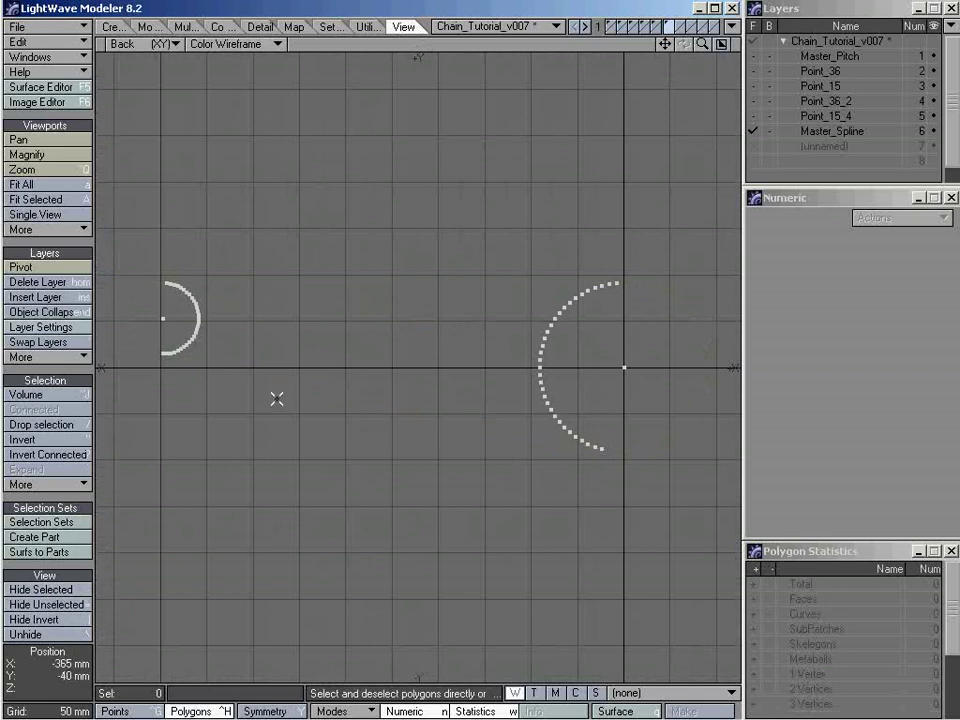
Step: Hide the centre points of both circles, and invert the hidden geometry to swap the leftover arc points for the curve and centres
{"action": "left_click", "coordinate": [125, 711]}
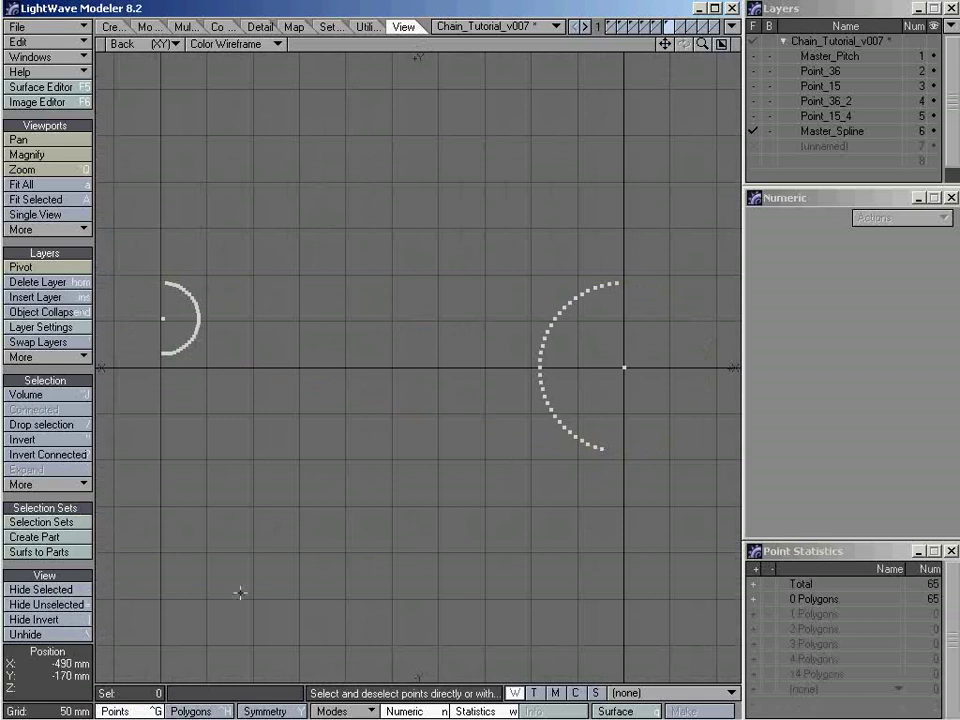
{"action": "left_click", "coordinate": [163, 318]}
{"action": "left_click", "coordinate": [624, 368]}
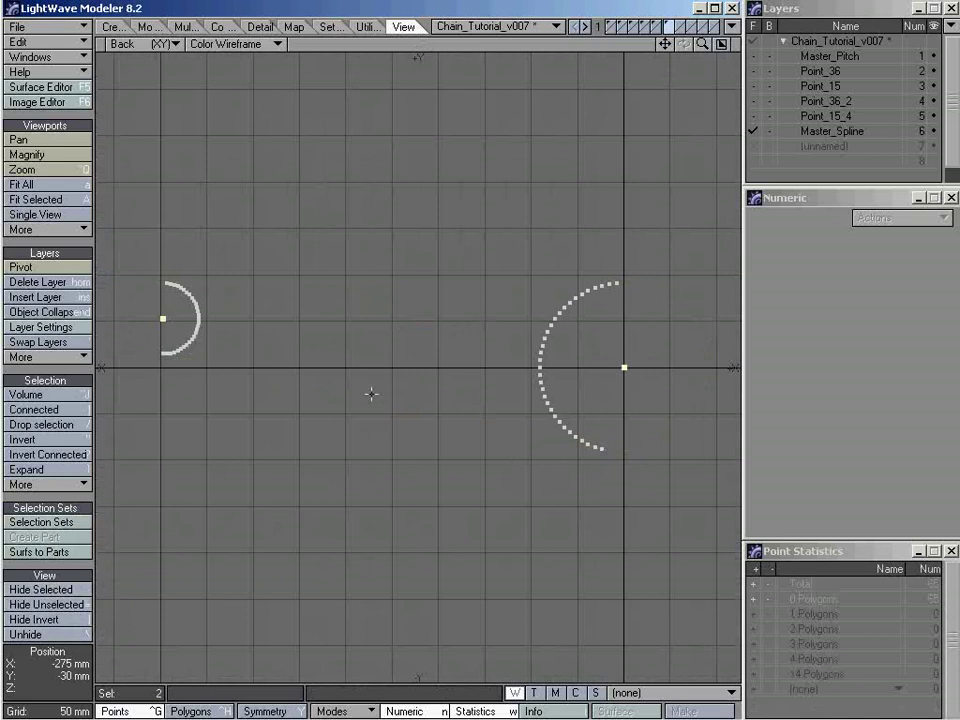
{"action": "left_click", "coordinate": [418, 347]}
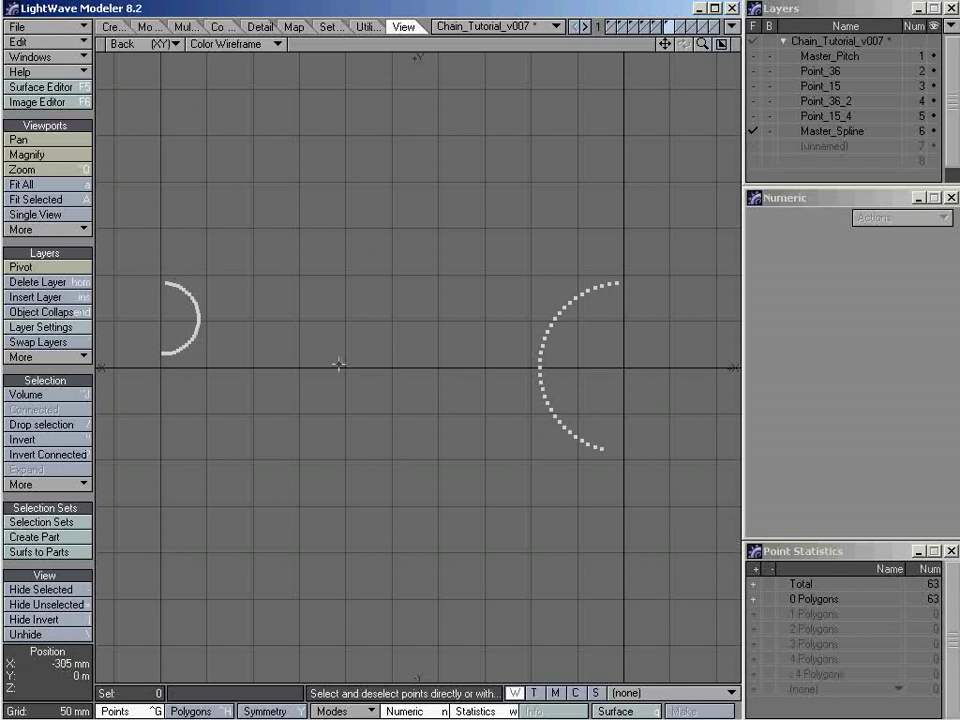
{"action": "left_click", "coordinate": [70, 627]}
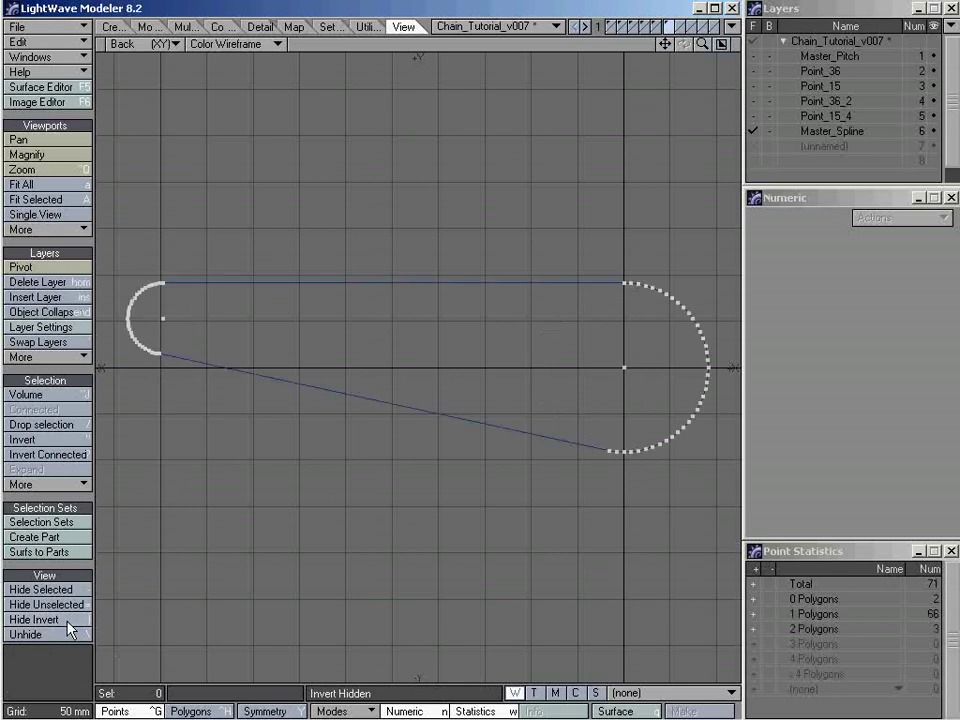
{"action": "key", "text": "ctrl+h"}
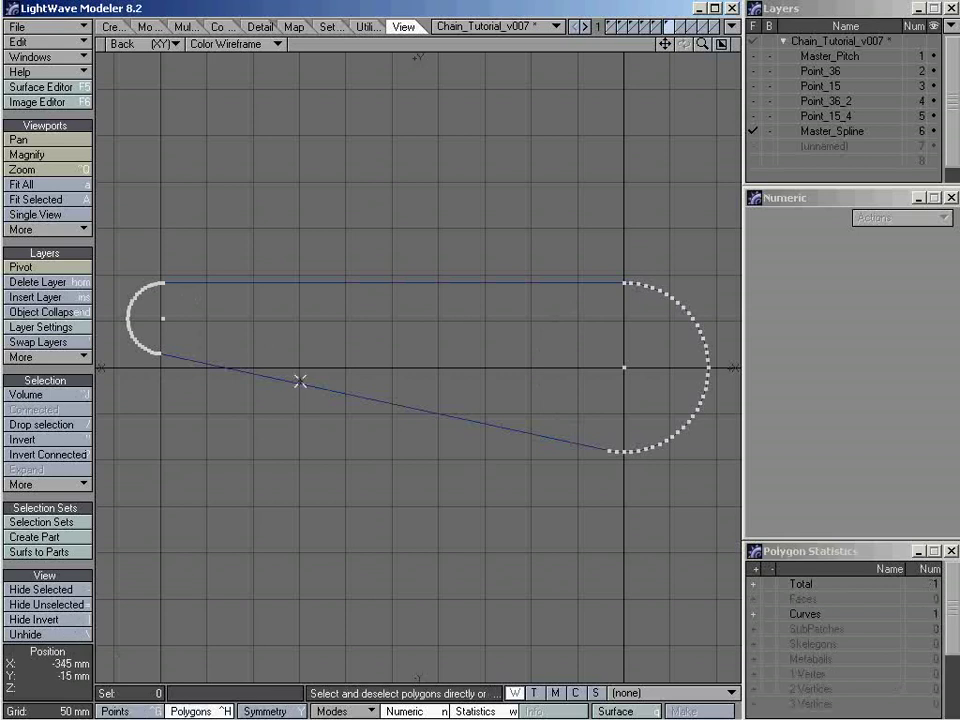
{"action": "key", "text": "ctrl+g"}
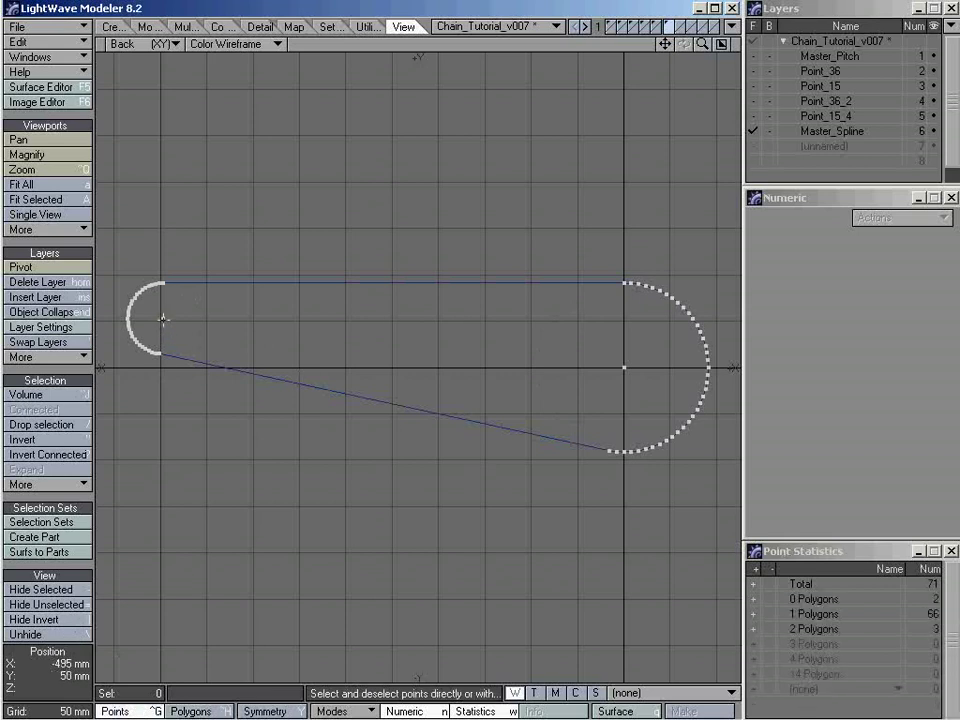
{"action": "left_click", "coordinate": [162, 318]}
{"action": "left_click", "coordinate": [514, 369]}
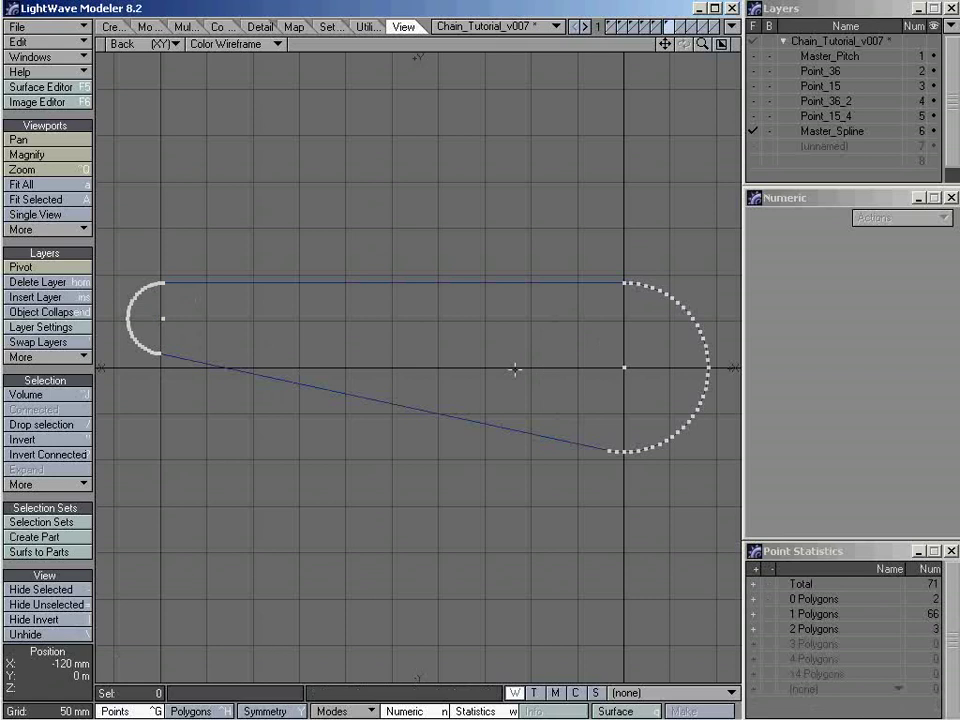
Step: Delete the kinked curve point at the small circle's lower end, where the arc meets the lower straight run
{"action": "left_click_drag", "start_coordinate": [262, 389], "coordinate": [489, 332], "text": "ctrl+alt"}
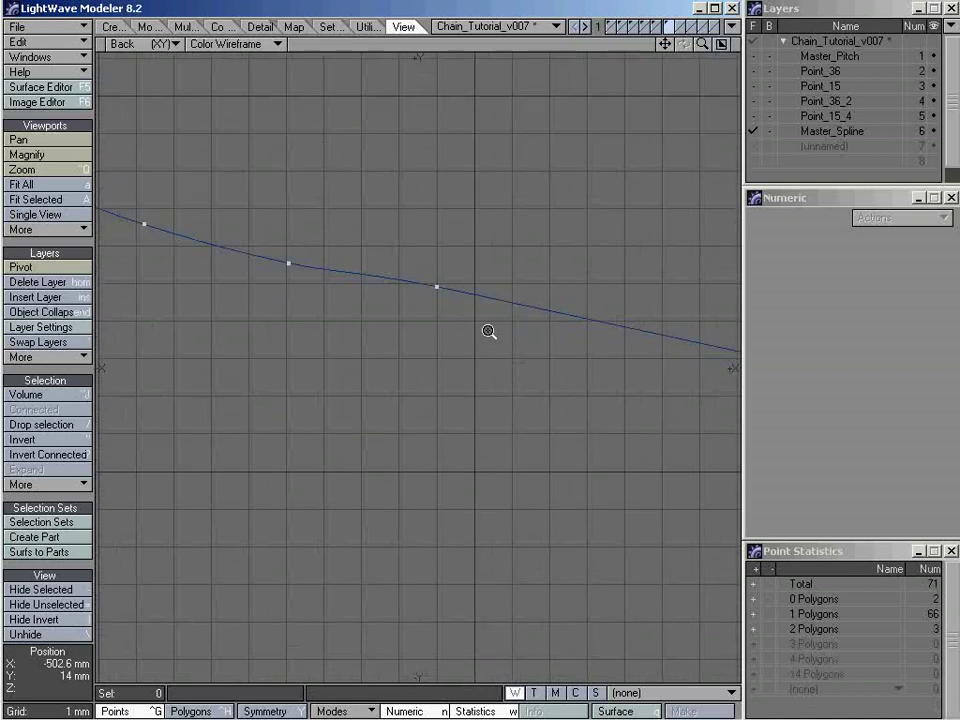
{"action": "mouse_move", "coordinate": [489, 242]}
{"action": "right_mouse_down"}
{"action": "mouse_move", "coordinate": [439, 328]}
{"action": "mouse_move", "coordinate": [501, 229]}
{"action": "right_mouse_up"}
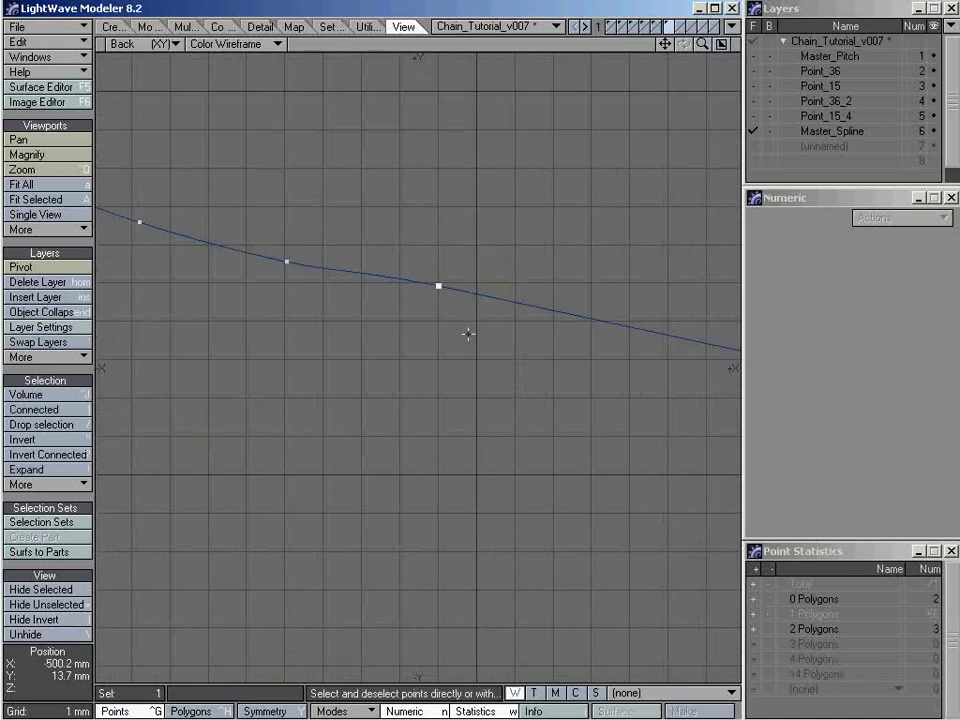
{"action": "key", "text": "Delete"}
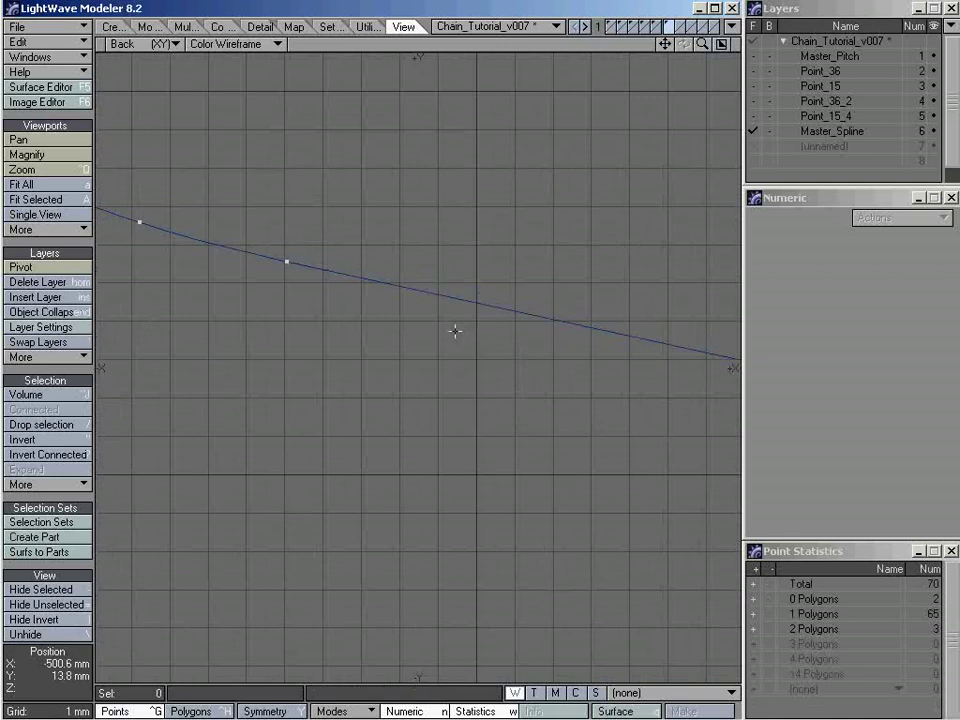
{"action": "key", "text": "u"}
{"action": "mouse_move", "coordinate": [465, 264]}
{"action": "right_mouse_down"}
{"action": "mouse_move", "coordinate": [470, 312]}
{"action": "mouse_move", "coordinate": [471, 243]}
{"action": "right_mouse_up"}
{"action": "key", "text": "Delete"}
{"action": "left_click_drag", "start_coordinate": [413, 306], "coordinate": [381, 343], "text": "ctrl+alt"}
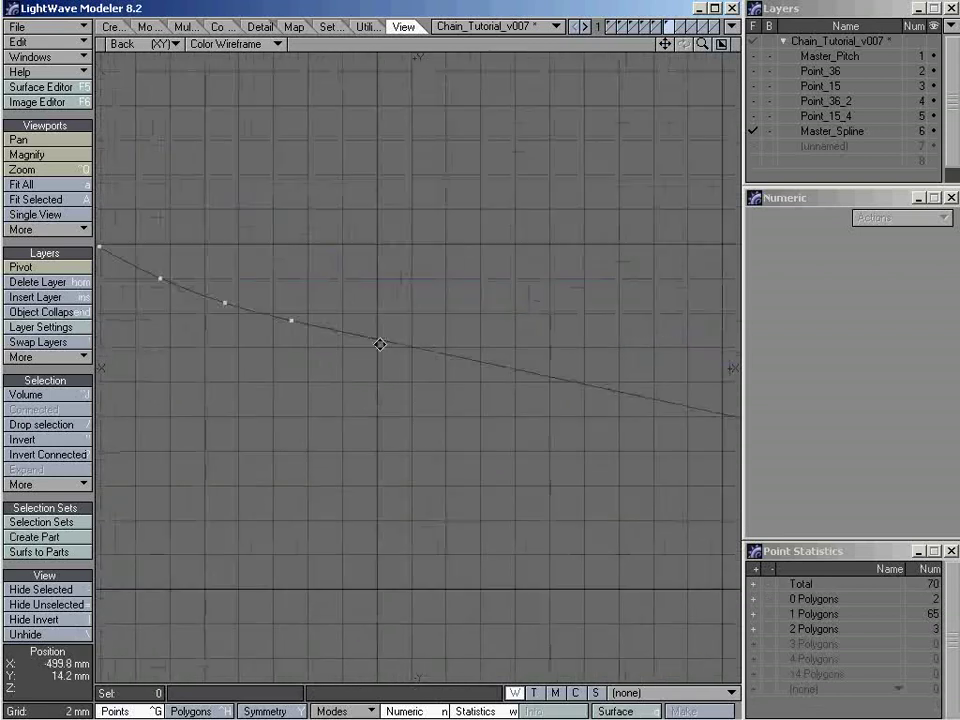
{"action": "key", "text": "a"}
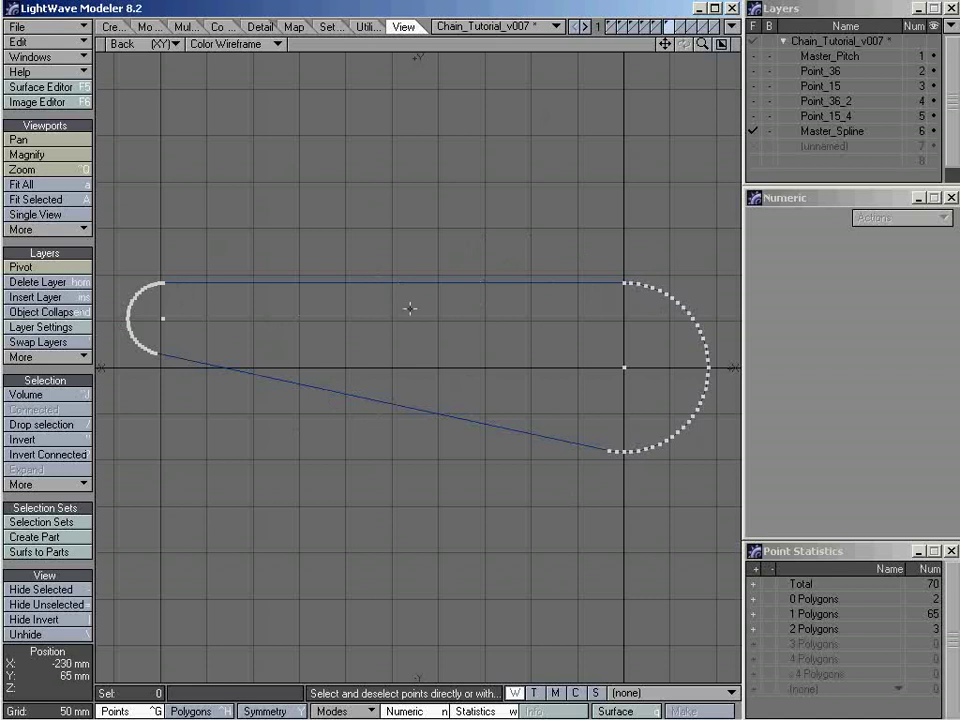
Step: Select the whole chain path curve in polygon selection mode
{"action": "key", "text": "ctrl+h"}
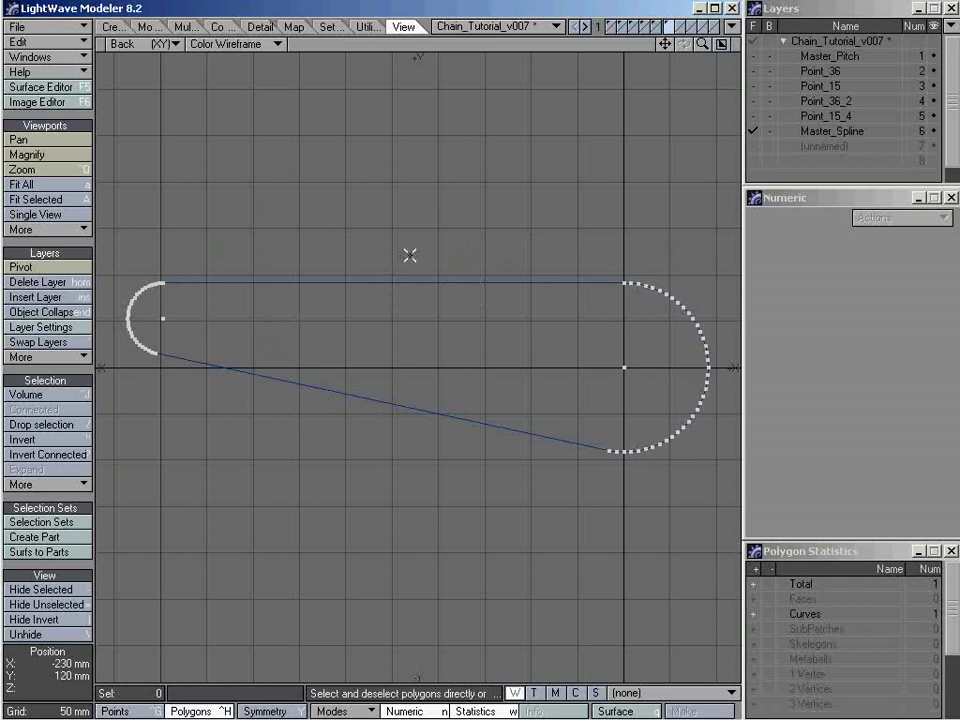
{"action": "left_click", "coordinate": [410, 291]}
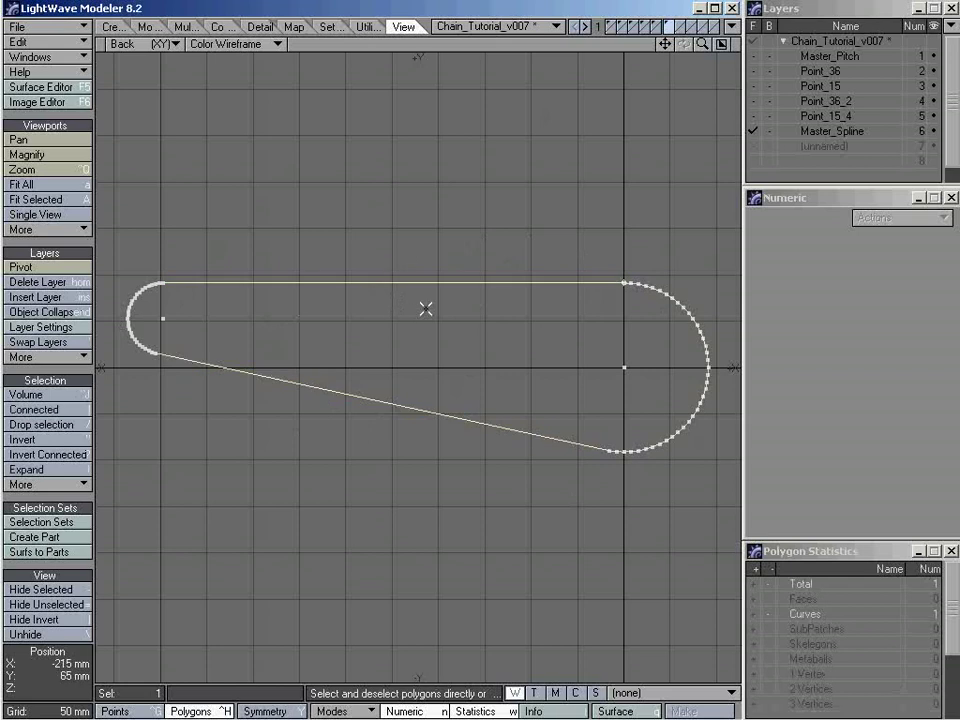
{"action": "left_click", "coordinate": [184, 26]}
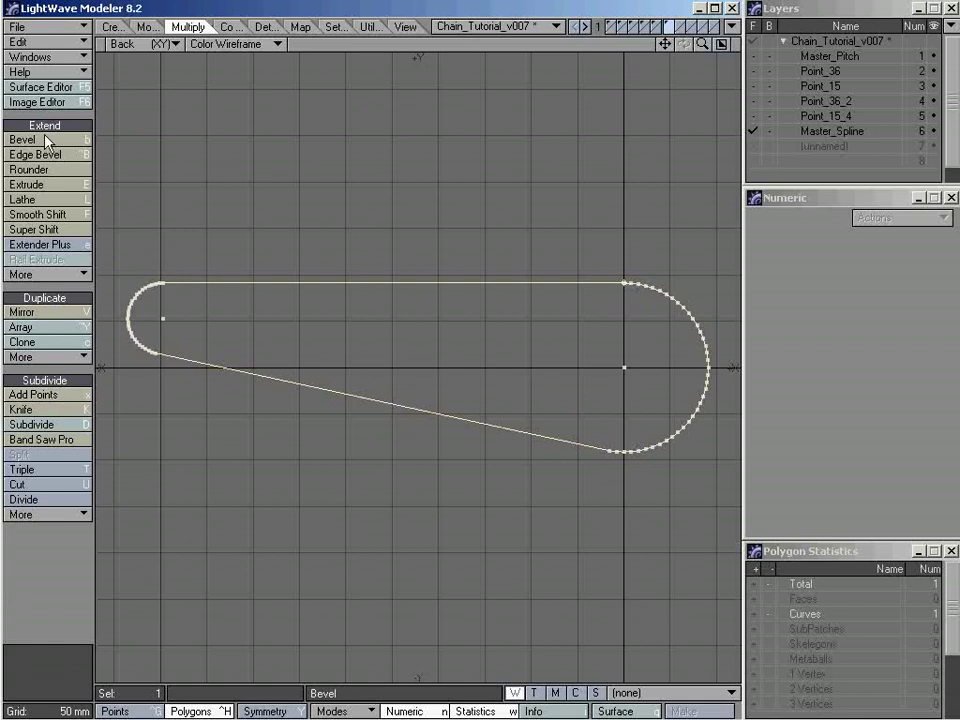
{"action": "left_click", "coordinate": [66, 41]}
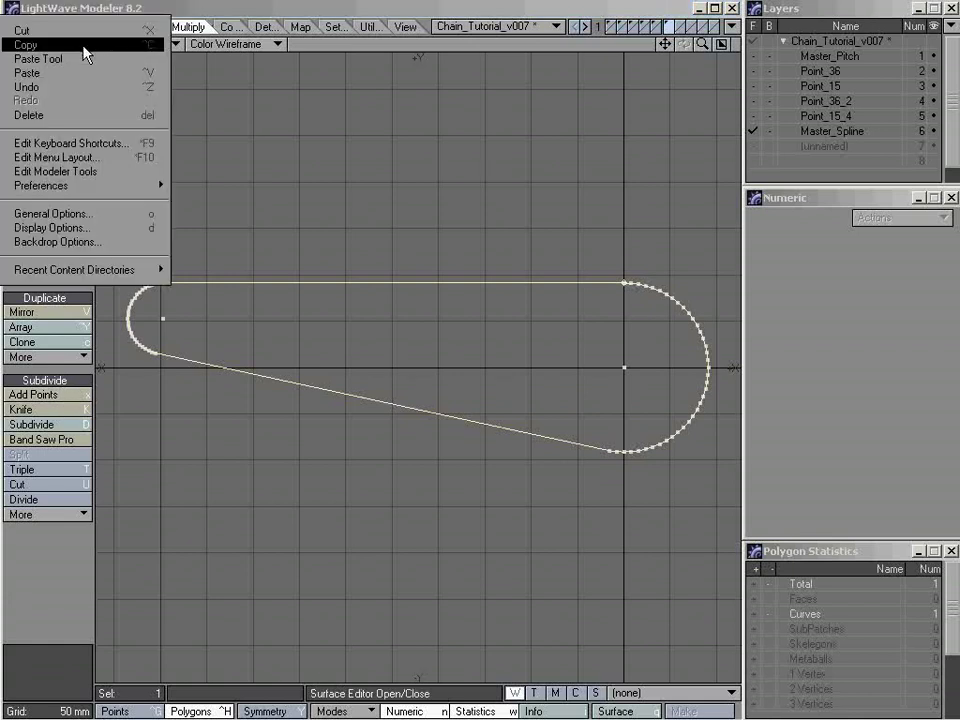
{"action": "left_click", "coordinate": [115, 160]}
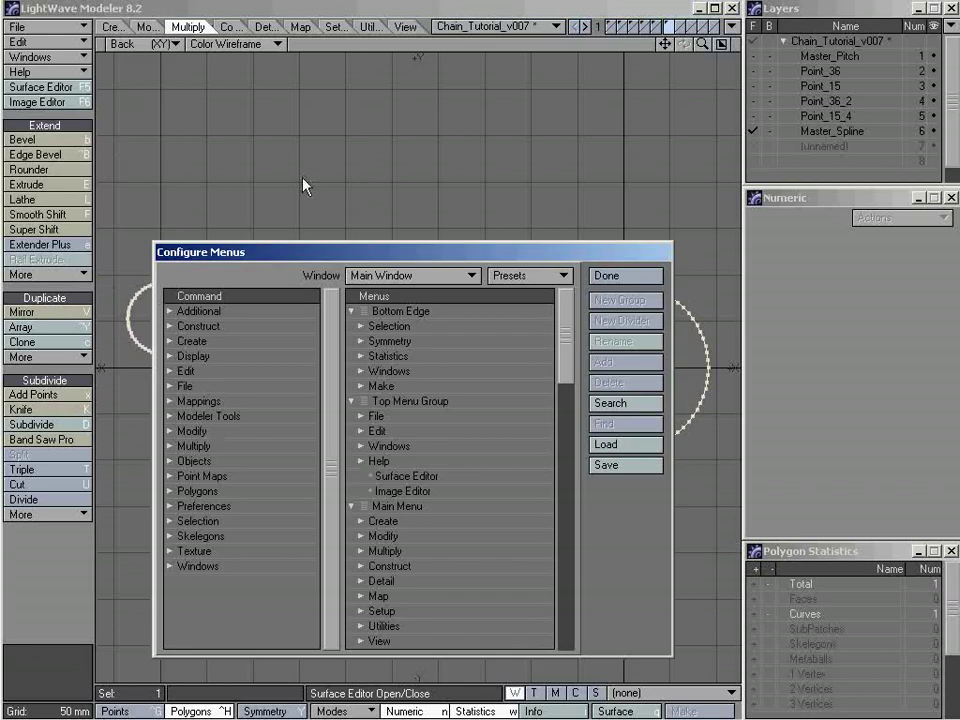
{"action": "left_click", "coordinate": [606, 275]}
Step: Search the keyboard shortcut configuration for "add points" and look up the key assigned to the Add Points command
{"action": "left_click", "coordinate": [45, 43]}
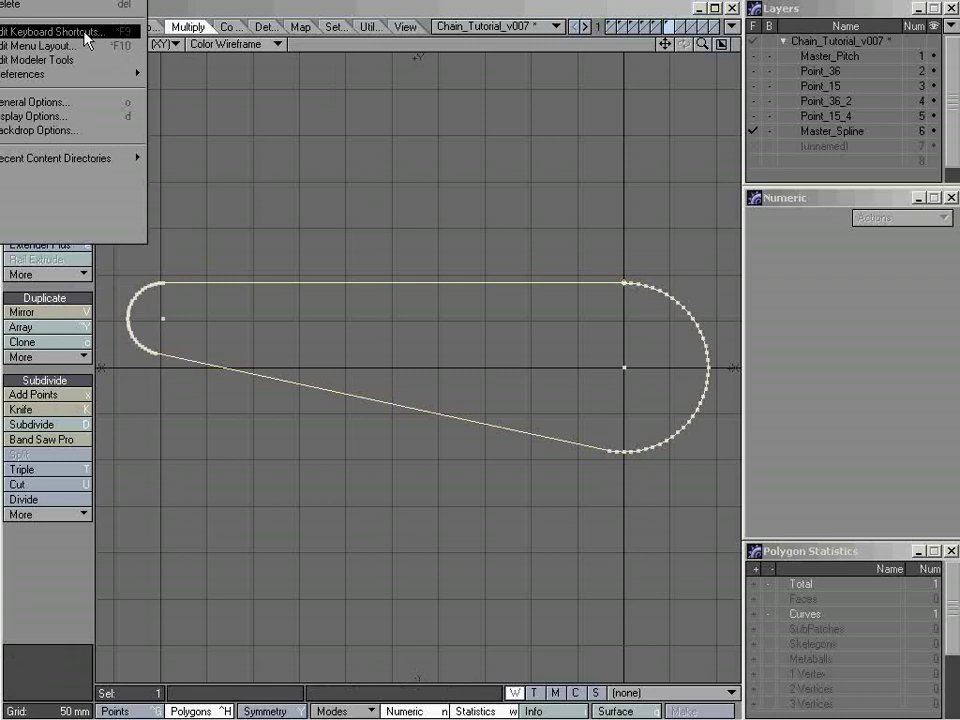
{"action": "left_click", "coordinate": [86, 34]}
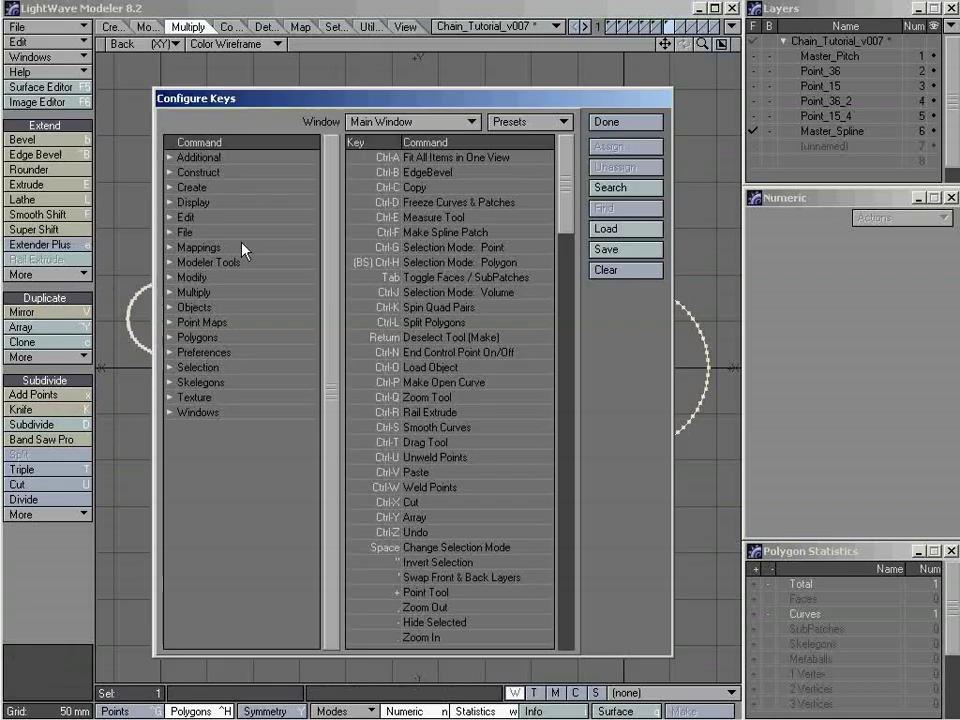
{"action": "left_click", "coordinate": [626, 193]}
{"action": "type", "text": "a"}
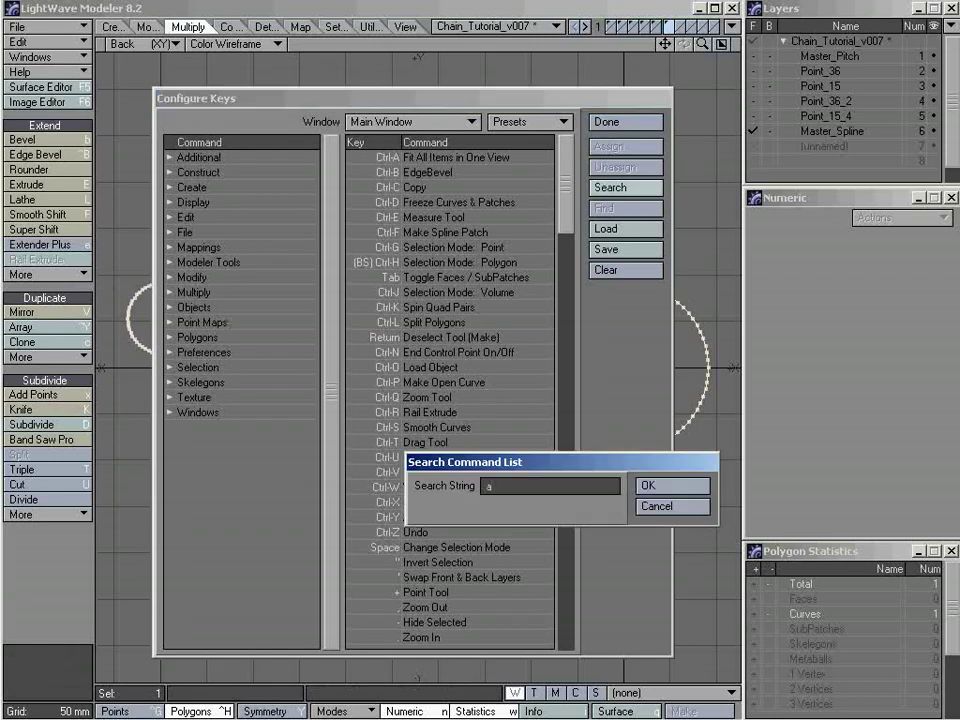
{"action": "type", "text": "ssign"}
{"action": "key", "text": "BackSpace"}
{"action": "key", "text": "BackSpace"}
{"action": "key", "text": "BackSpace"}
{"action": "key", "text": "BackSpace"}
{"action": "key", "text": "BackSpace"}
{"action": "key", "text": "BackSpace"}
{"action": "type", "text": "add points"}
{"action": "left_click", "coordinate": [645, 484]}
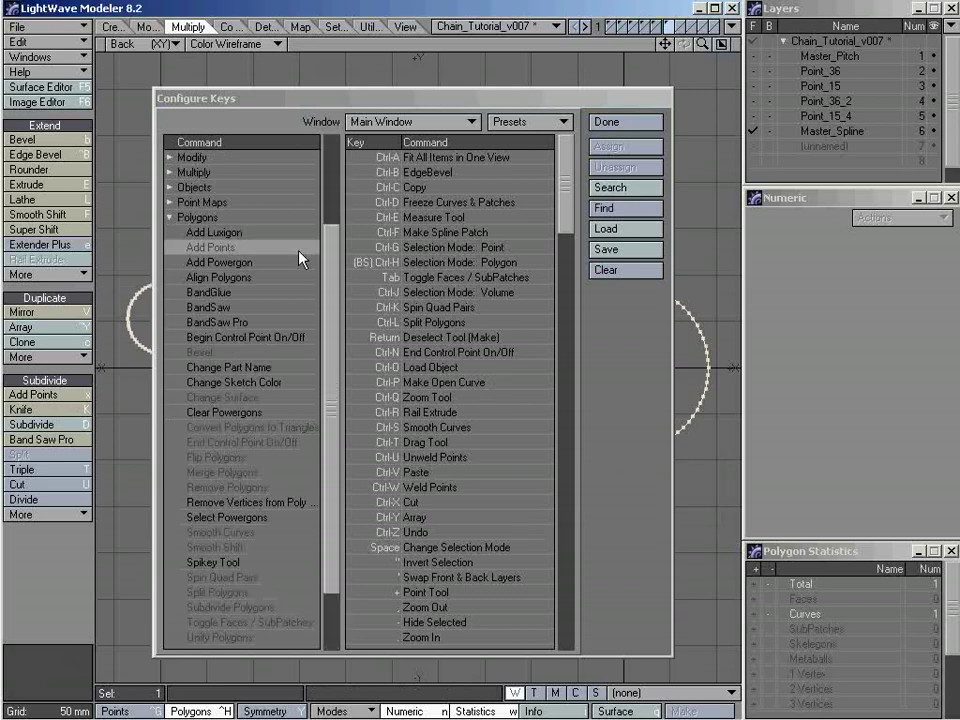
{"action": "left_click", "coordinate": [621, 210]}
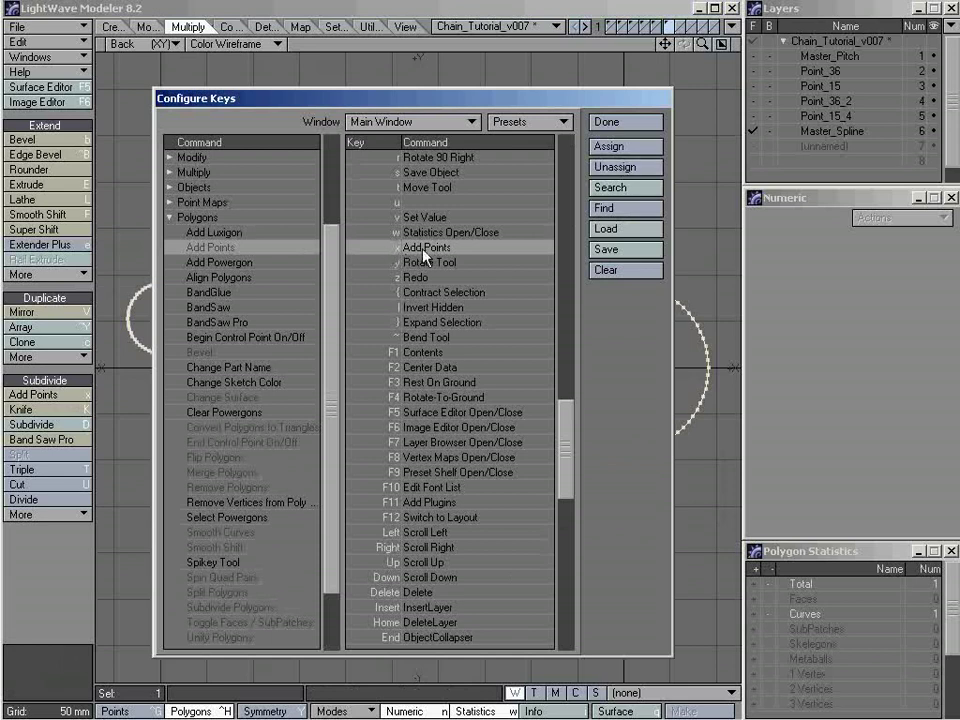
{"action": "left_click", "coordinate": [610, 122]}
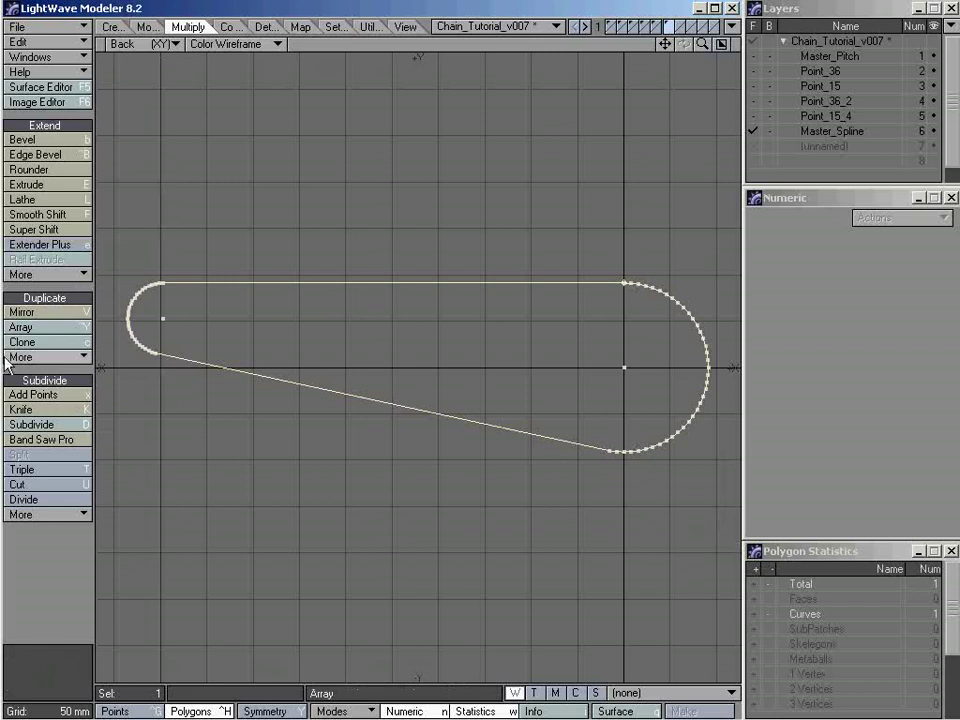
Step: Add one point midway along the curve's upper straight run and one midway along the lower run, and return to point selection
{"action": "left_click", "coordinate": [53, 400]}
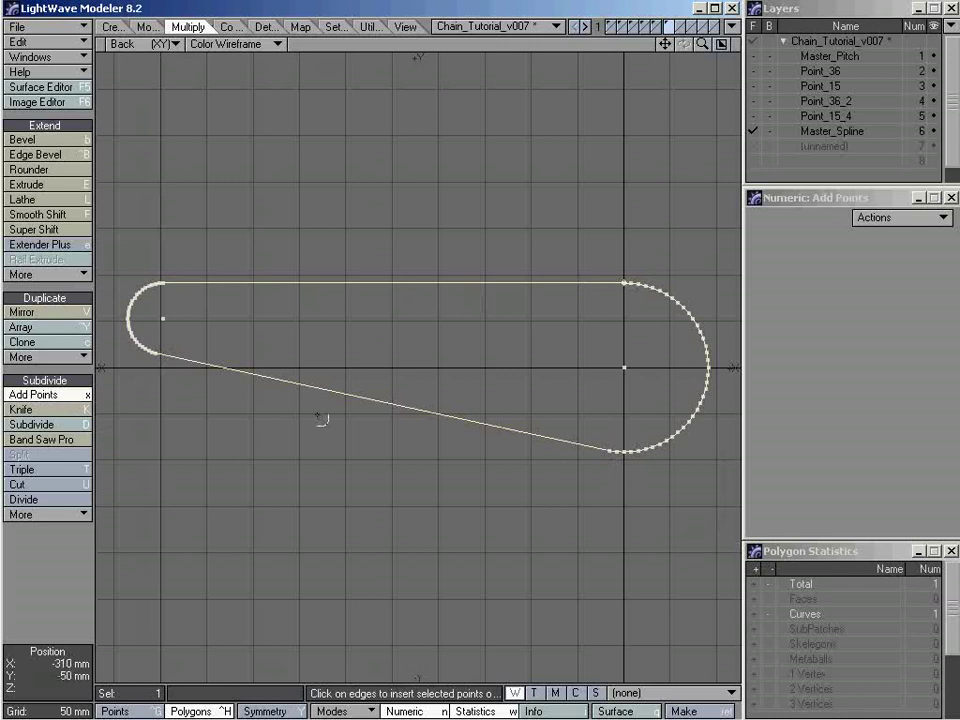
{"action": "left_click", "coordinate": [393, 284]}
{"action": "left_click", "coordinate": [393, 405]}
{"action": "key", "text": "space"}
{"action": "key", "text": "space"}
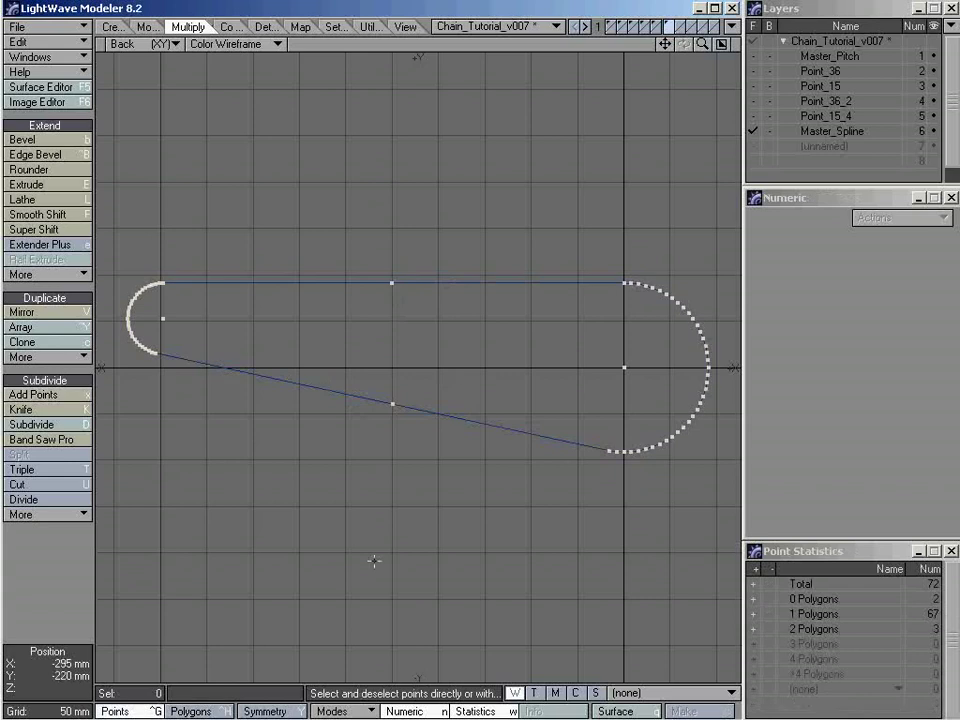
Step: Move the midpoint of the lower straight run by -25mm/2 in Y with 0 X offset, and deselect it
{"action": "mouse_move", "coordinate": [437, 218]}
{"action": "right_mouse_down"}
{"action": "mouse_move", "coordinate": [321, 452]}
{"action": "mouse_move", "coordinate": [470, 200]}
{"action": "right_mouse_up"}
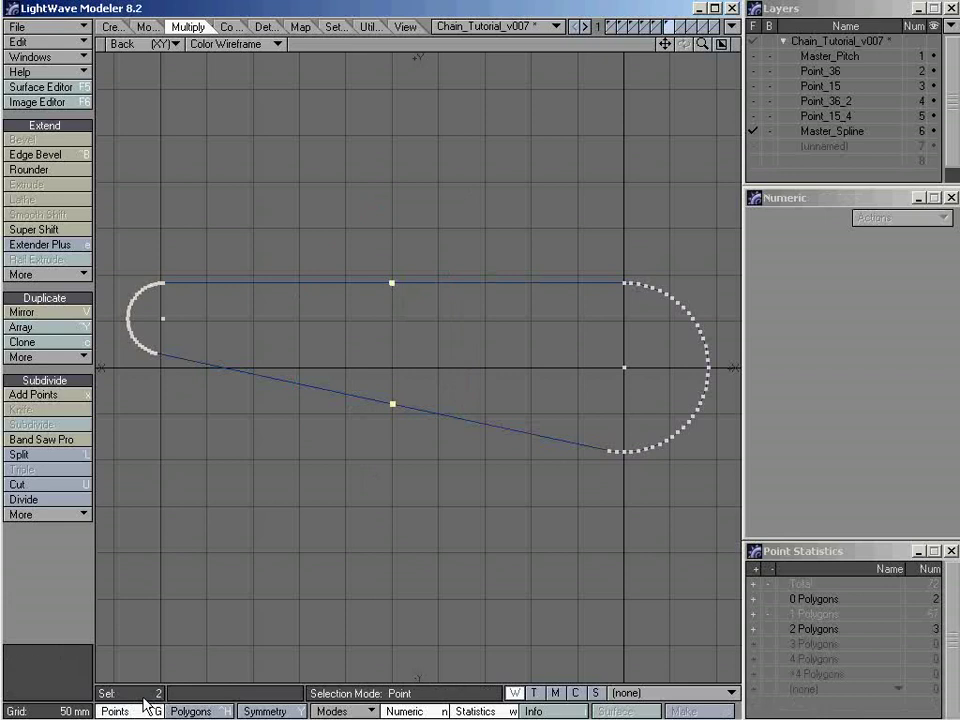
{"action": "left_click", "coordinate": [437, 368]}
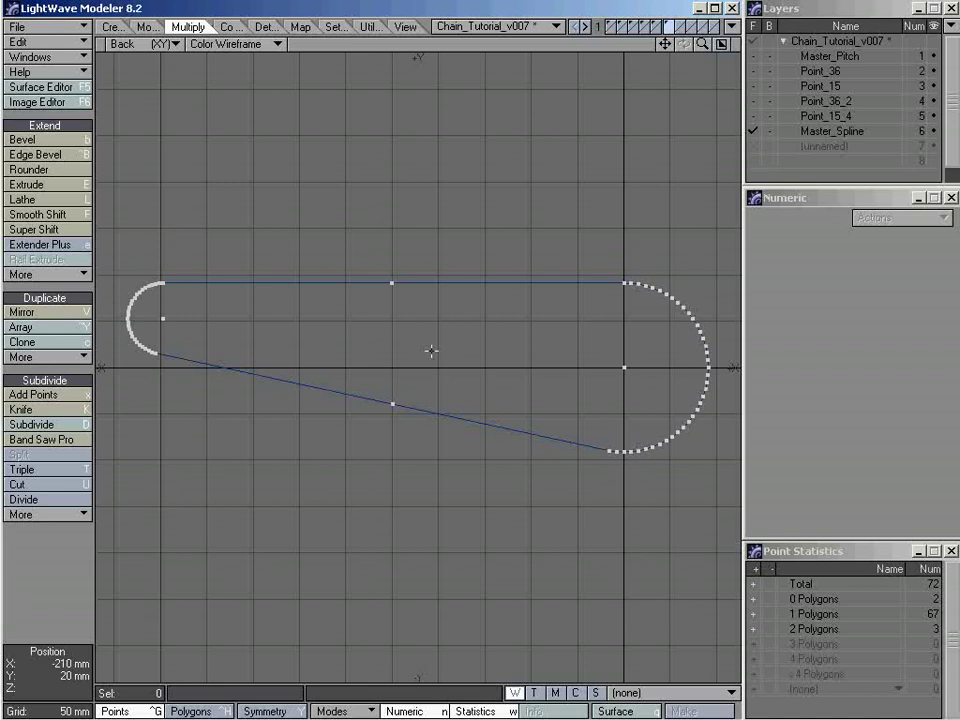
{"action": "mouse_move", "coordinate": [381, 396]}
{"action": "right_mouse_down"}
{"action": "mouse_move", "coordinate": [422, 407]}
{"action": "mouse_move", "coordinate": [433, 381]}
{"action": "mouse_move", "coordinate": [379, 431]}
{"action": "right_mouse_up"}
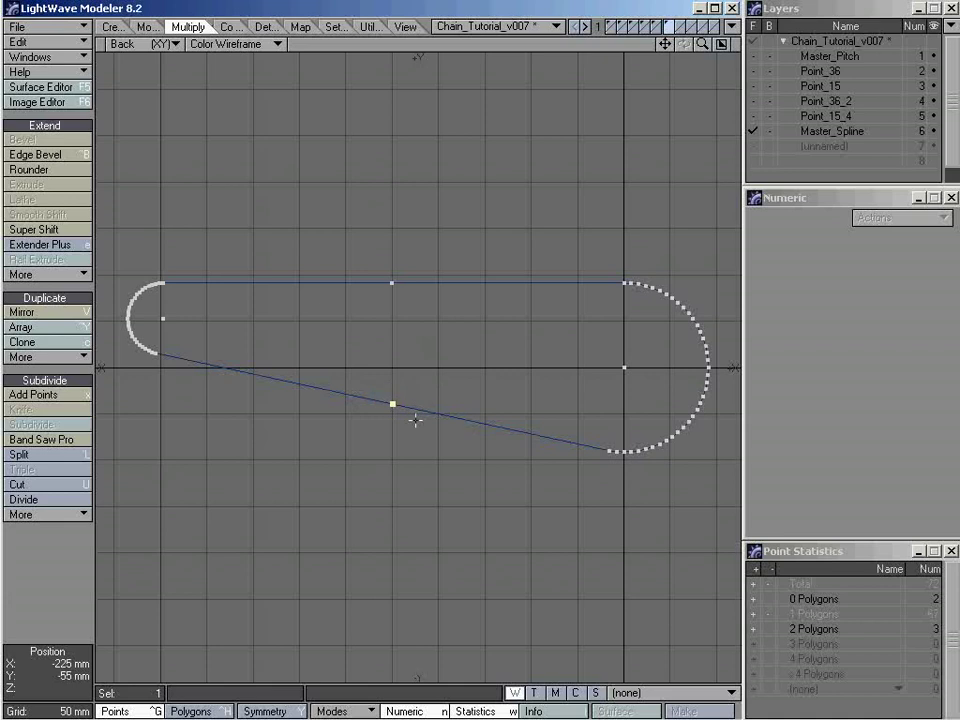
{"action": "key", "text": "t"}
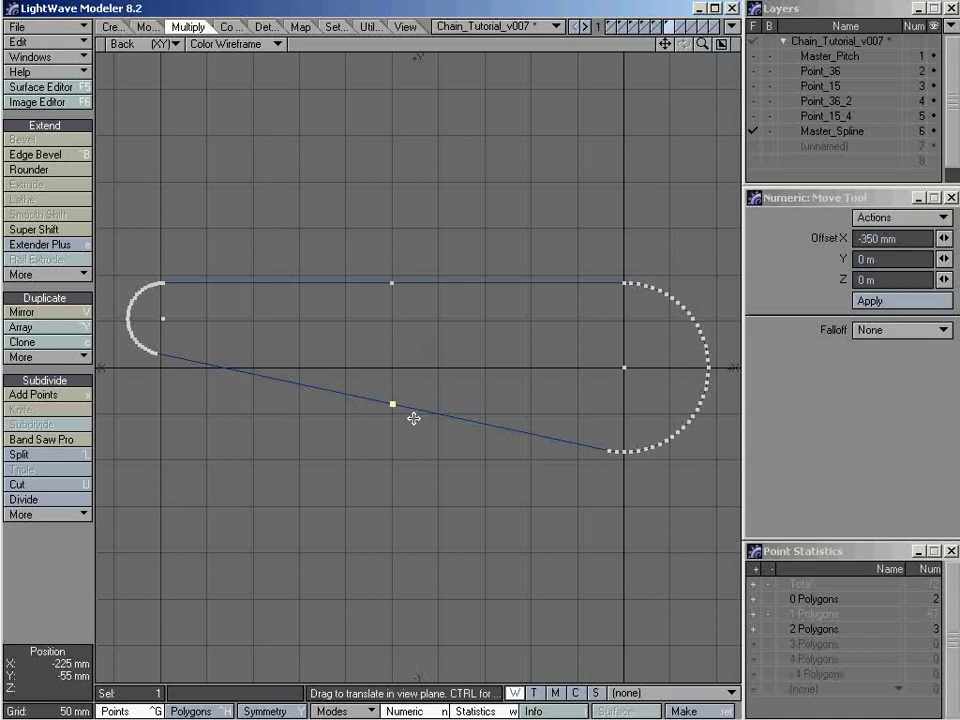
{"action": "left_click", "coordinate": [870, 238]}
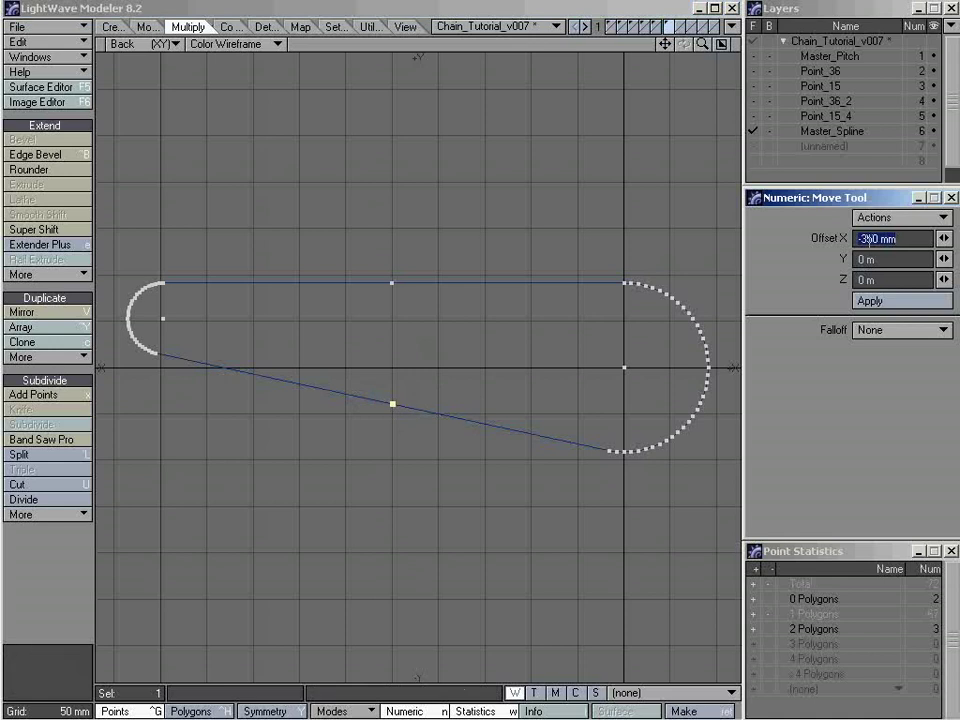
{"action": "left_click", "coordinate": [866, 308]}
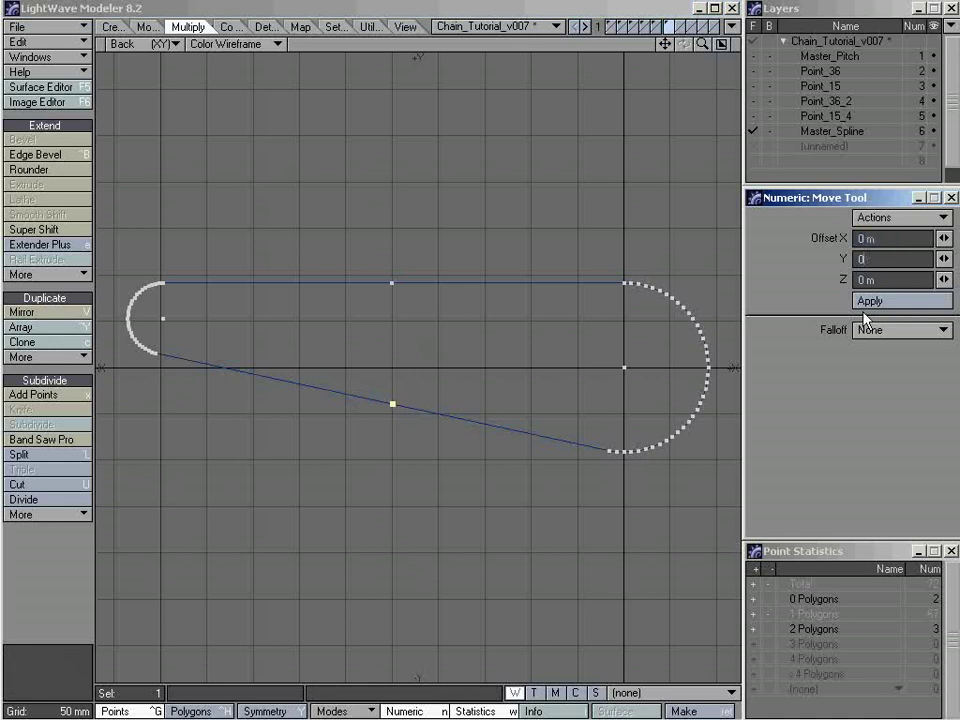
{"action": "left_click", "coordinate": [885, 259]}
{"action": "type", "text": "-25mm/2"}
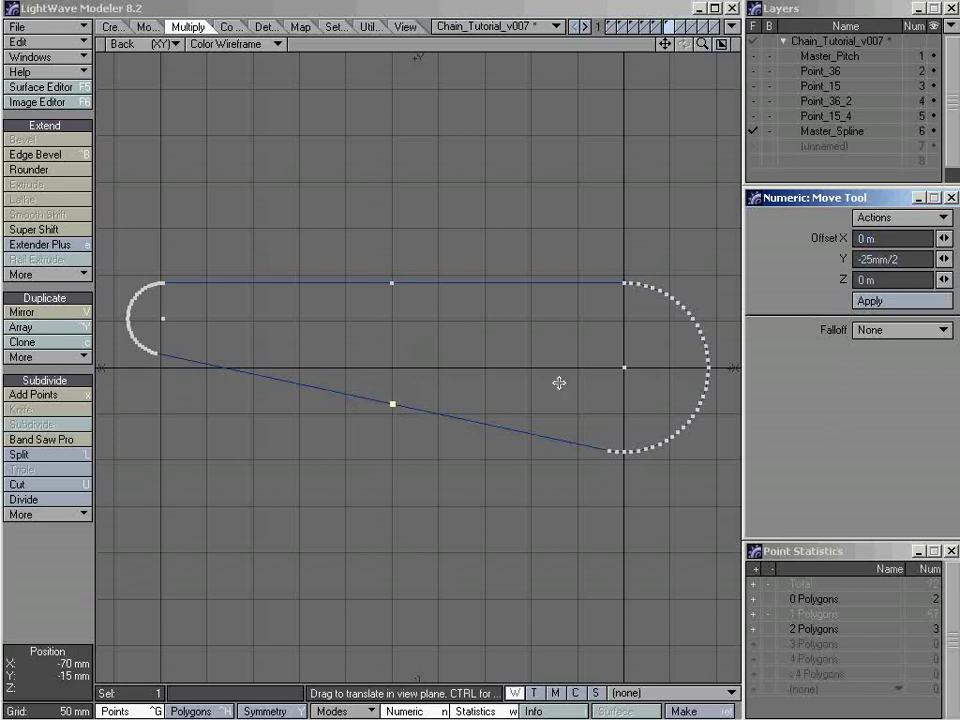
{"action": "key", "text": "Tab"}
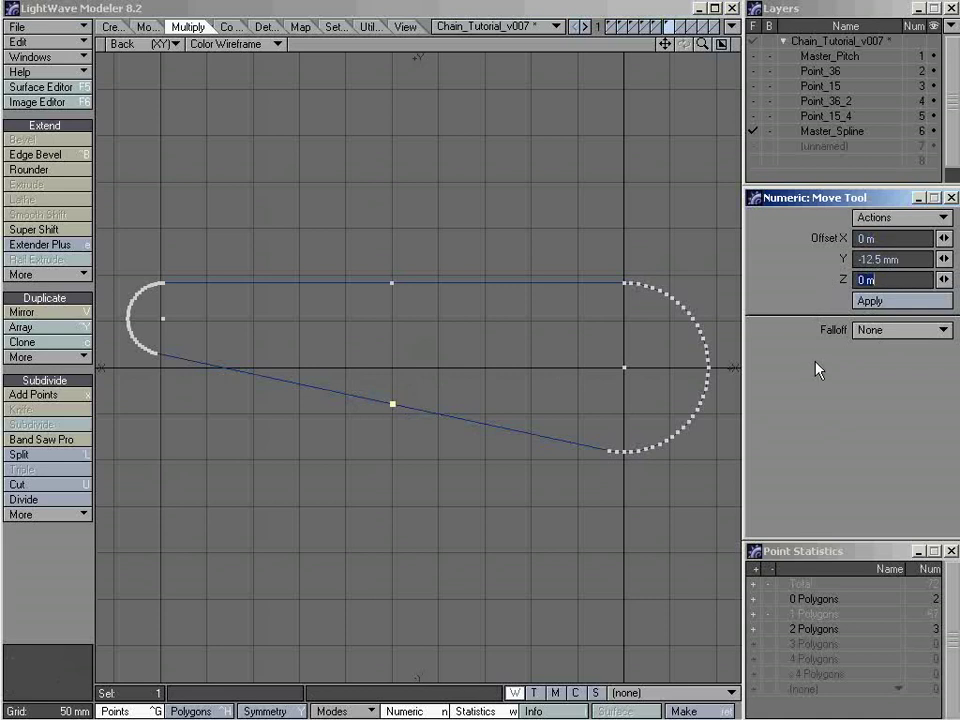
{"action": "left_click", "coordinate": [886, 303]}
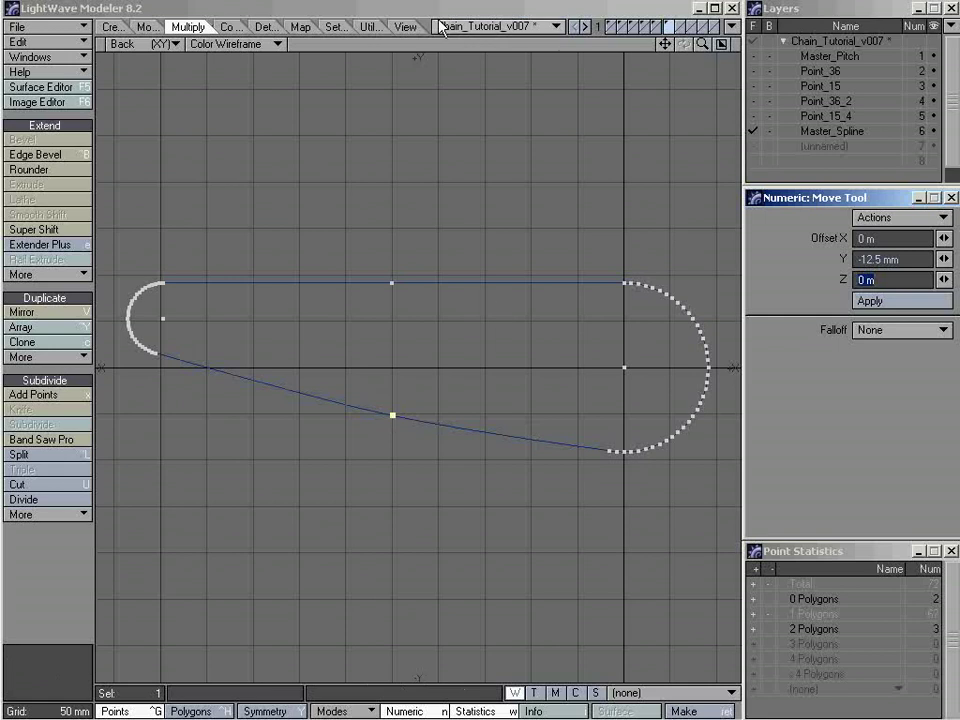
{"action": "key", "text": "space"}
{"action": "key", "text": "slash"}
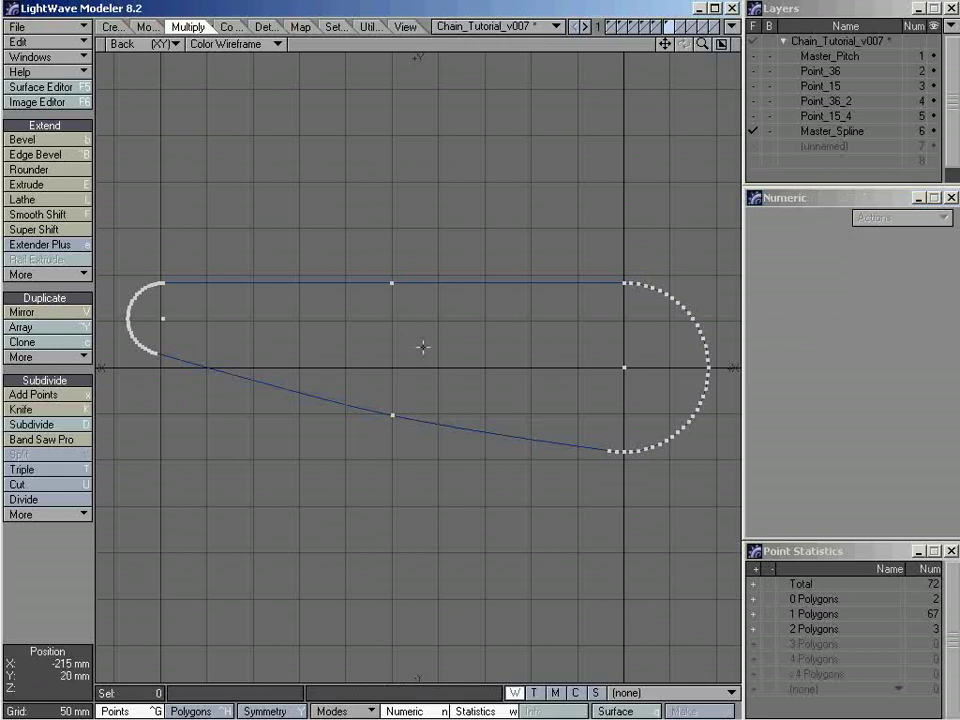
Step: Select the two end points and the midpoint of the upper straight run and open their point information
{"action": "mouse_move", "coordinate": [410, 240]}
{"action": "left_mouse_down"}
{"action": "mouse_move", "coordinate": [376, 326]}
{"action": "mouse_move", "coordinate": [339, 267]}
{"action": "mouse_move", "coordinate": [460, 284]}
{"action": "left_mouse_up"}
{"action": "left_click", "coordinate": [391, 283]}
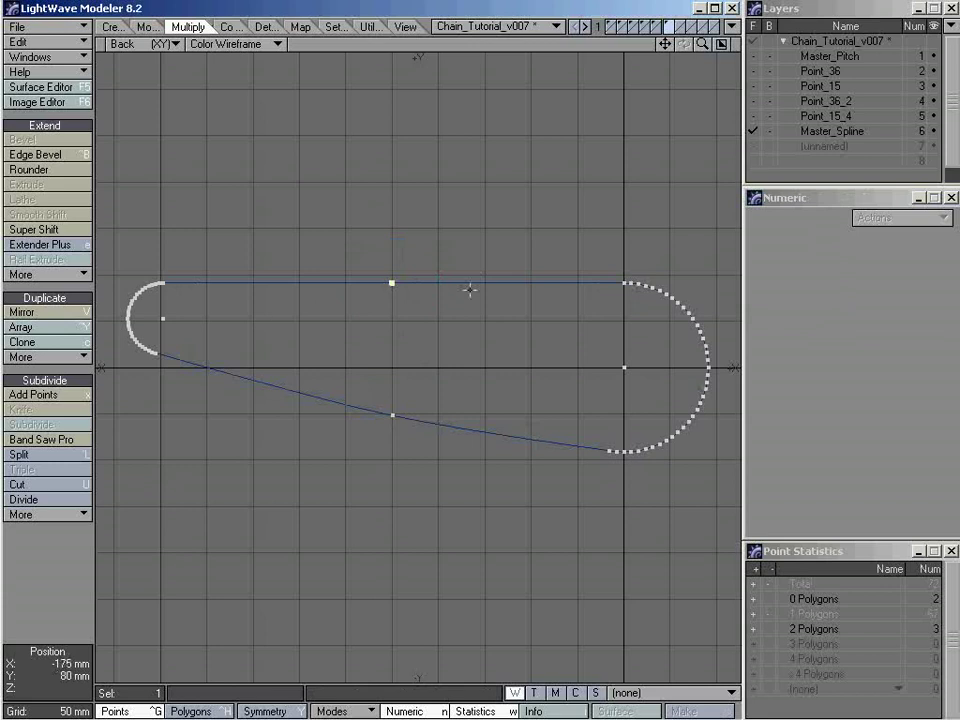
{"action": "left_click", "coordinate": [306, 298]}
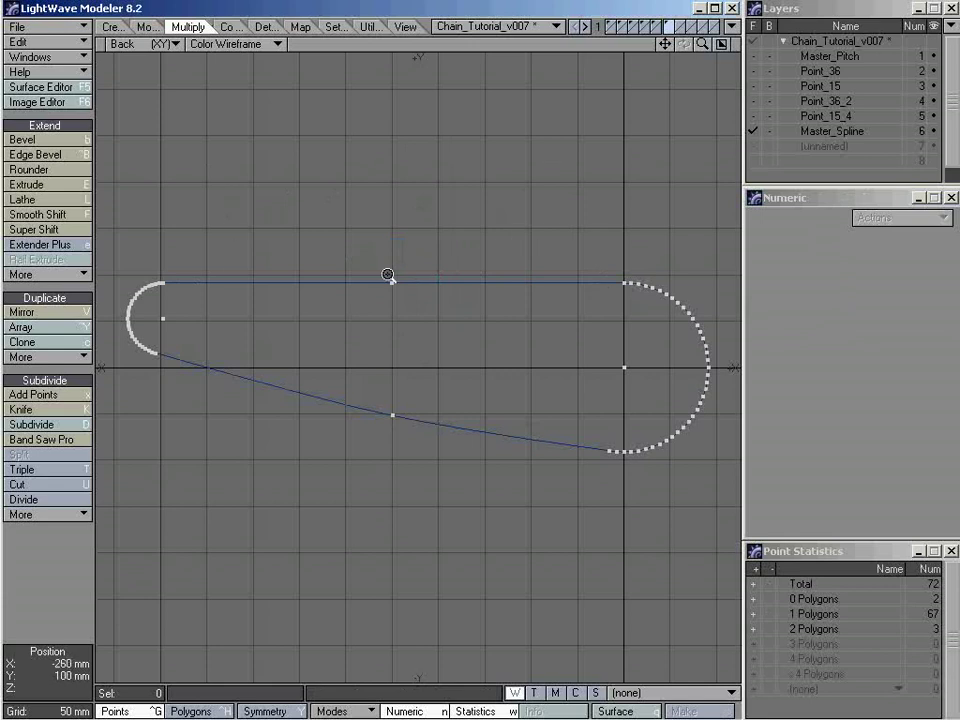
{"action": "scroll", "coordinate": [284, 273], "scroll_direction": "up", "scroll_amount": 1}
{"action": "scroll", "coordinate": [289, 272], "scroll_direction": "up", "scroll_amount": 1}
{"action": "scroll", "coordinate": [319, 274], "scroll_direction": "up", "scroll_amount": 1}
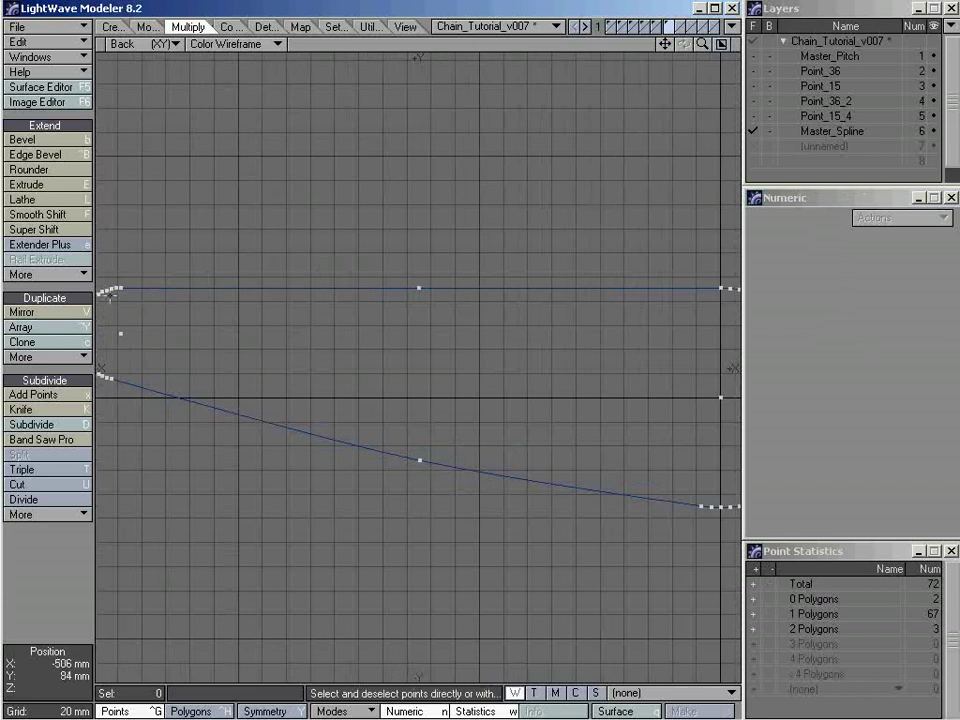
{"action": "left_click", "coordinate": [122, 288]}
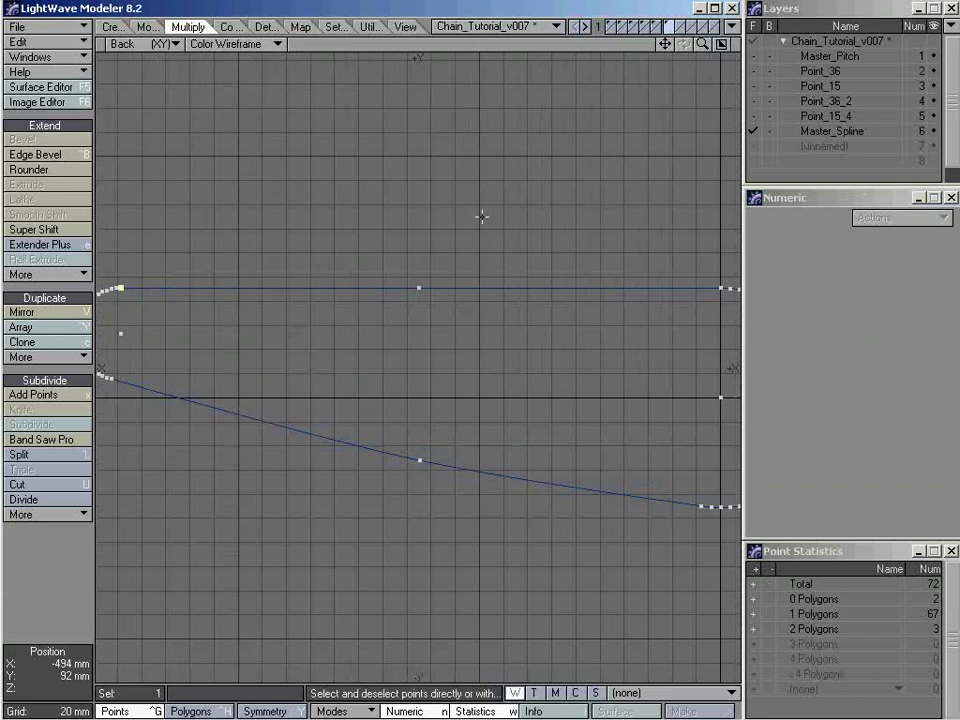
{"action": "left_click", "coordinate": [721, 288]}
{"action": "left_click", "coordinate": [419, 288]}
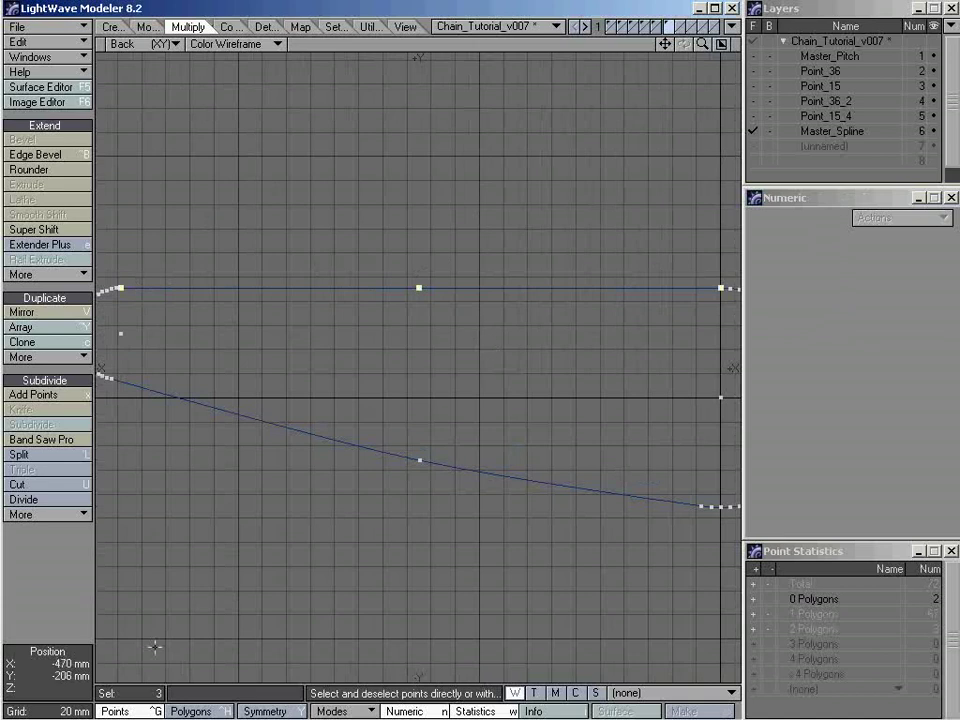
{"action": "left_click_drag", "start_coordinate": [118, 287], "coordinate": [240, 300], "text": "ctrl+alt"}
{"action": "left_click_drag", "start_coordinate": [585, 289], "coordinate": [527, 302], "text": "ctrl+alt"}
{"action": "key", "text": "i"}
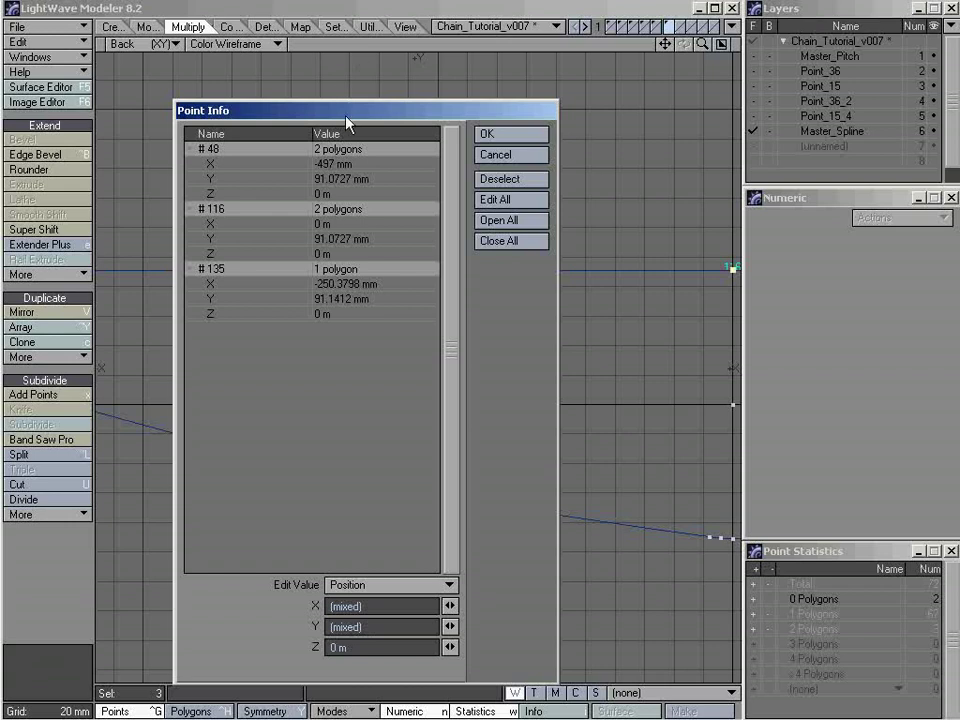
Step: Compare the Y positions of the upper run's midpoint and end points, and close the point information without changes
{"action": "left_click_drag", "start_coordinate": [346, 120], "coordinate": [566, 113]}
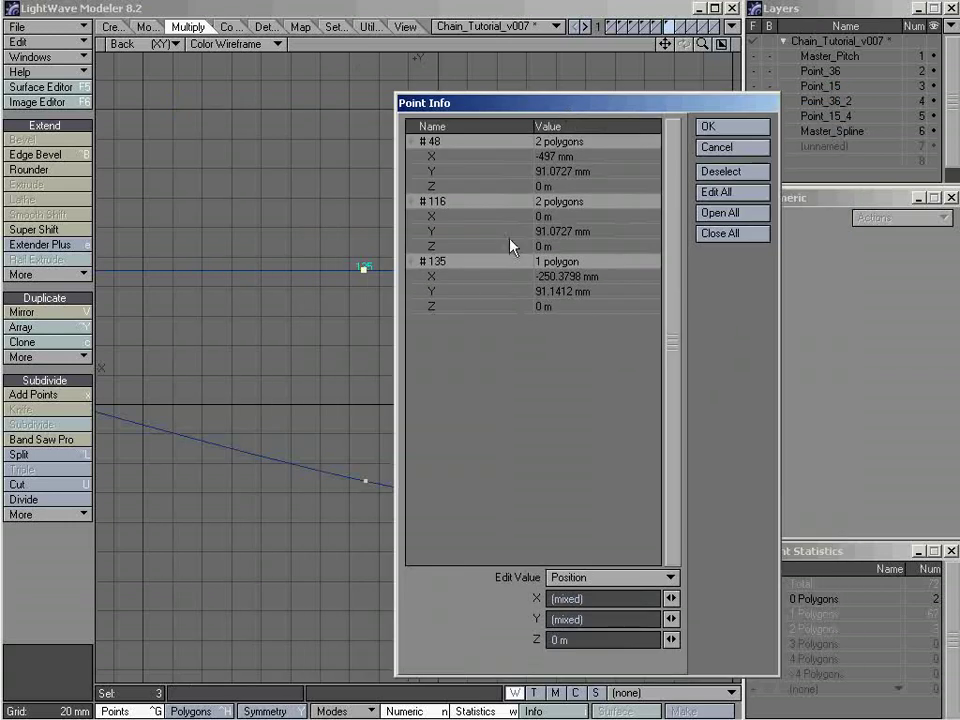
{"action": "left_click", "coordinate": [465, 148]}
{"action": "left_click", "coordinate": [448, 204]}
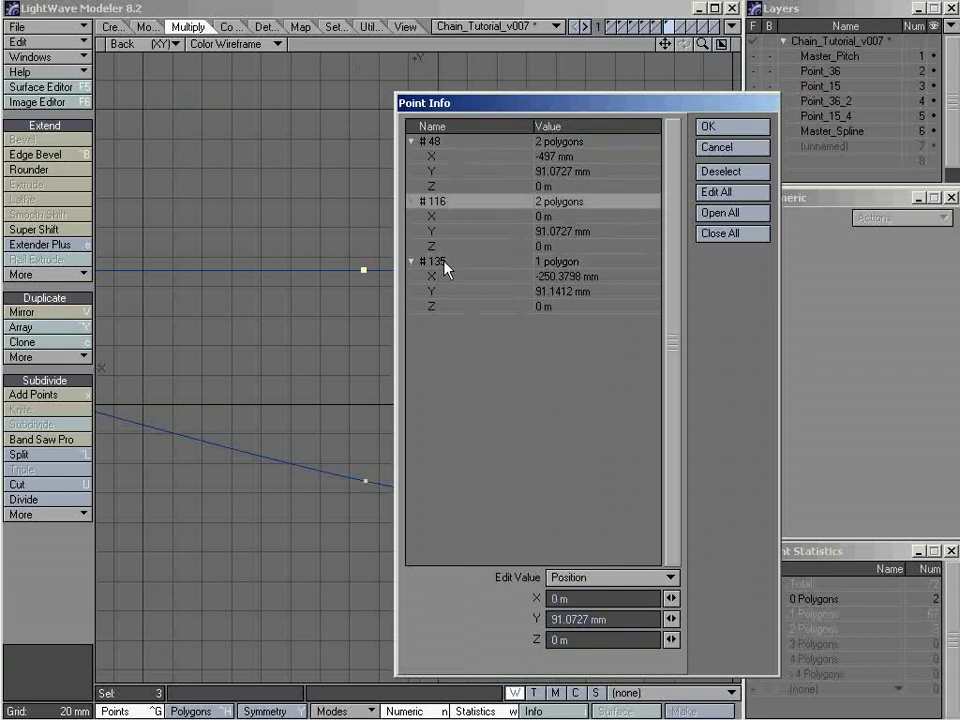
{"action": "left_click", "coordinate": [446, 266]}
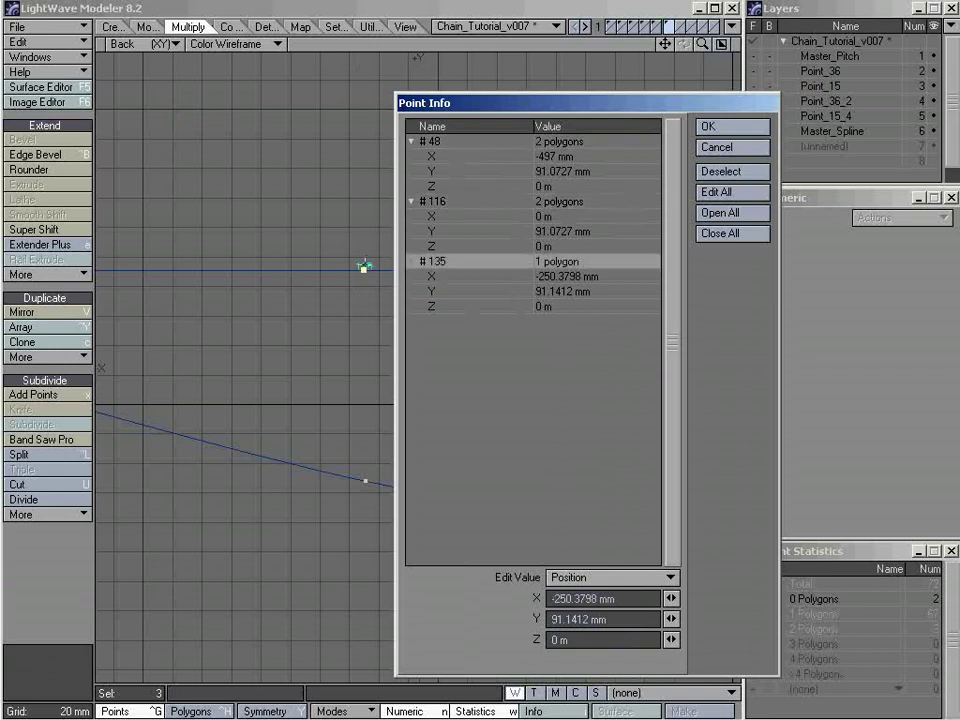
{"action": "left_click_drag", "start_coordinate": [480, 108], "coordinate": [436, 296]}
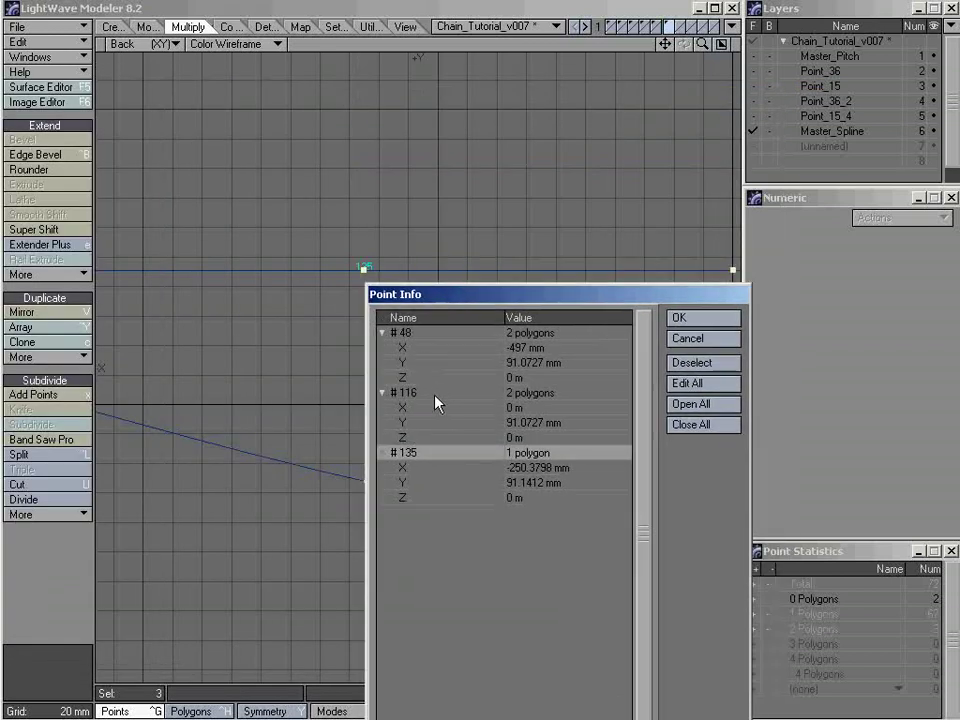
{"action": "left_click", "coordinate": [437, 394]}
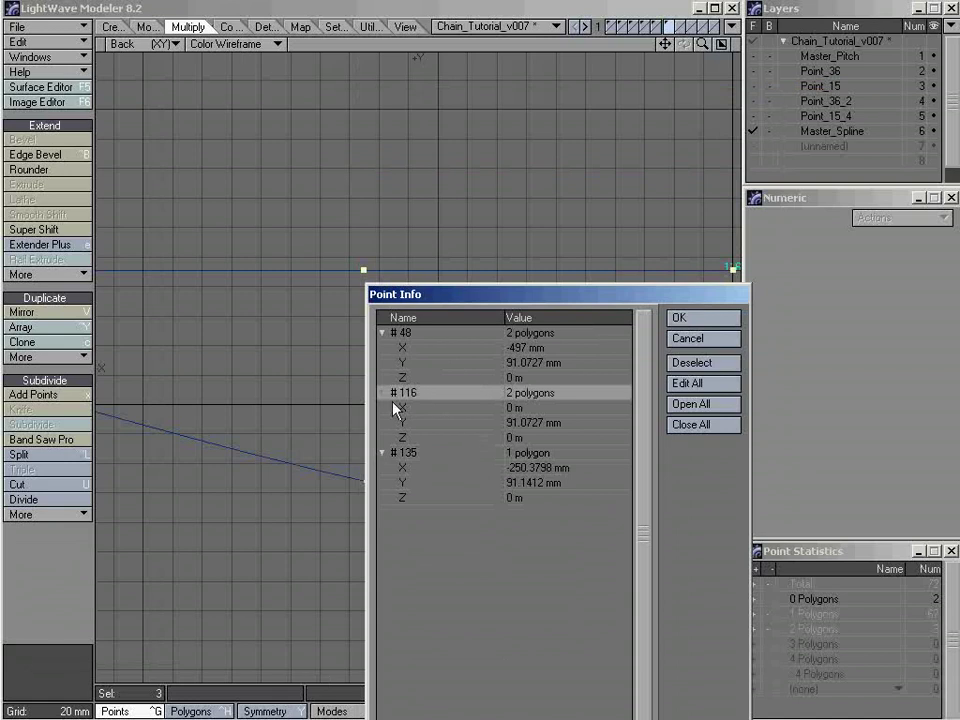
{"action": "left_click", "coordinate": [412, 455]}
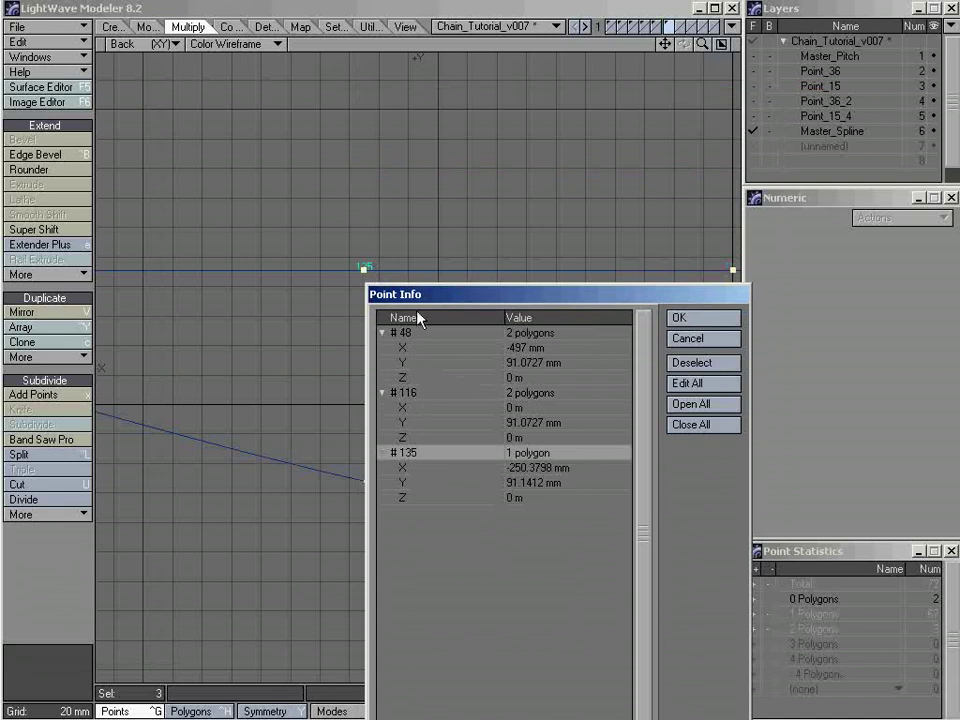
{"action": "left_click_drag", "start_coordinate": [494, 298], "coordinate": [522, 119]}
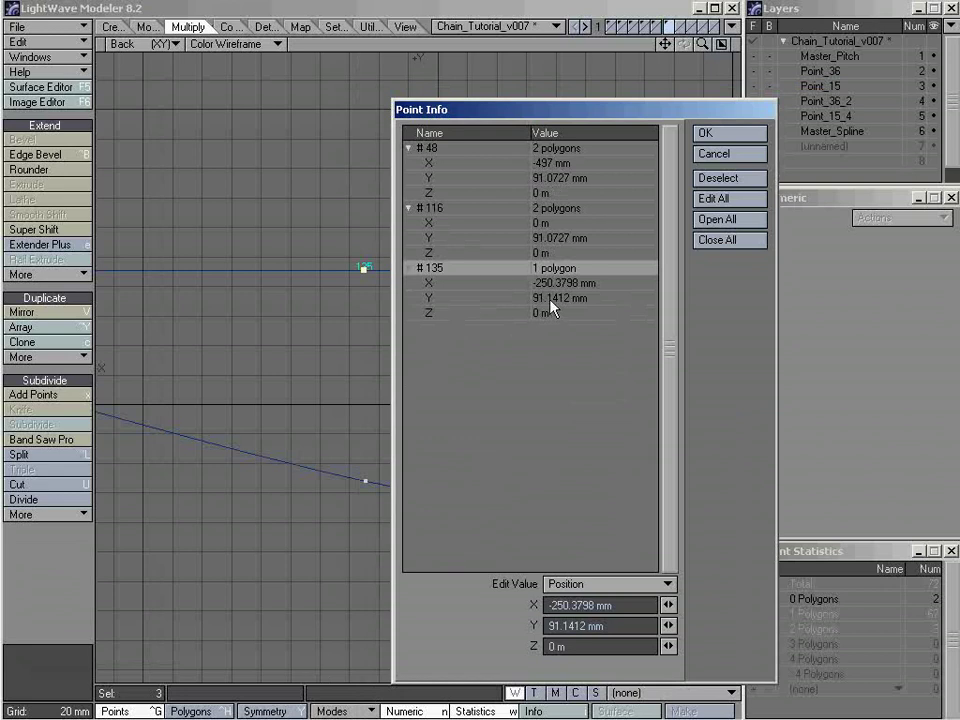
{"action": "left_click", "coordinate": [738, 156]}
{"action": "left_click", "coordinate": [411, 340]}
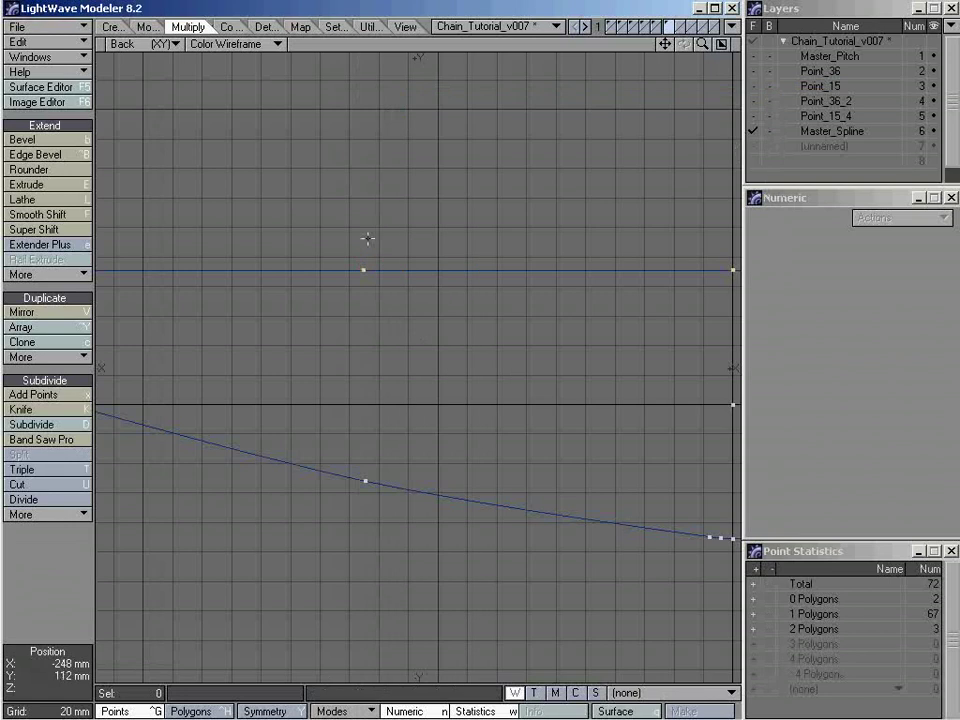
Step: Use Snap Drag on the upper run's midpoint to match its Y position to the large arc's upper end point, keeping its X position
{"action": "mouse_move", "coordinate": [396, 317]}
{"action": "right_mouse_down"}
{"action": "mouse_move", "coordinate": [313, 236]}
{"action": "mouse_move", "coordinate": [499, 277]}
{"action": "right_mouse_up"}
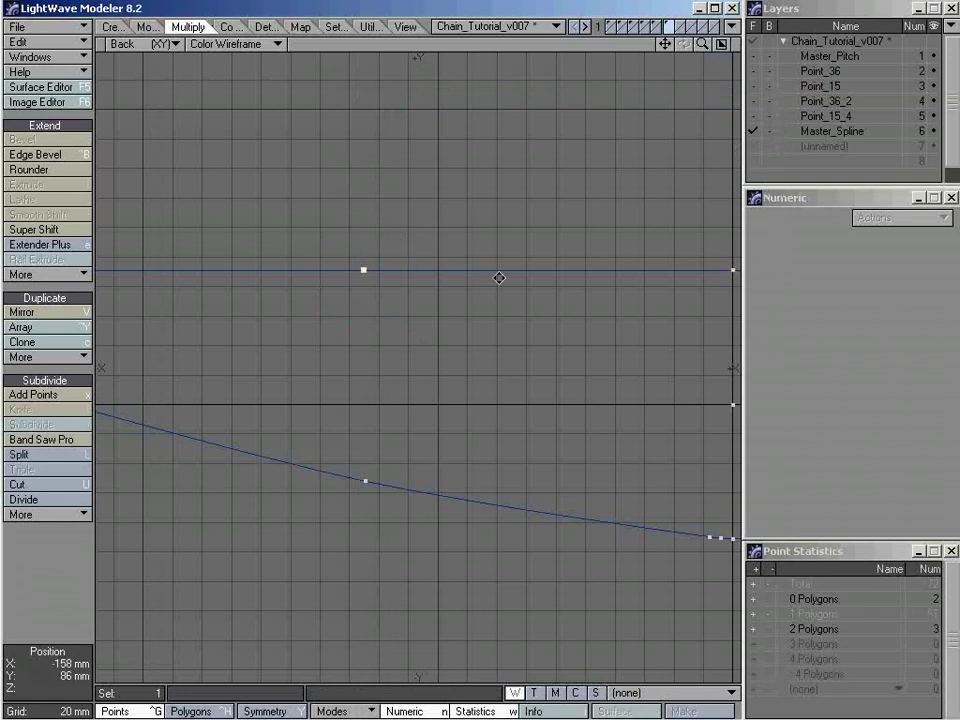
{"action": "left_click_drag", "start_coordinate": [499, 277], "coordinate": [362, 294], "text": "alt+shift"}
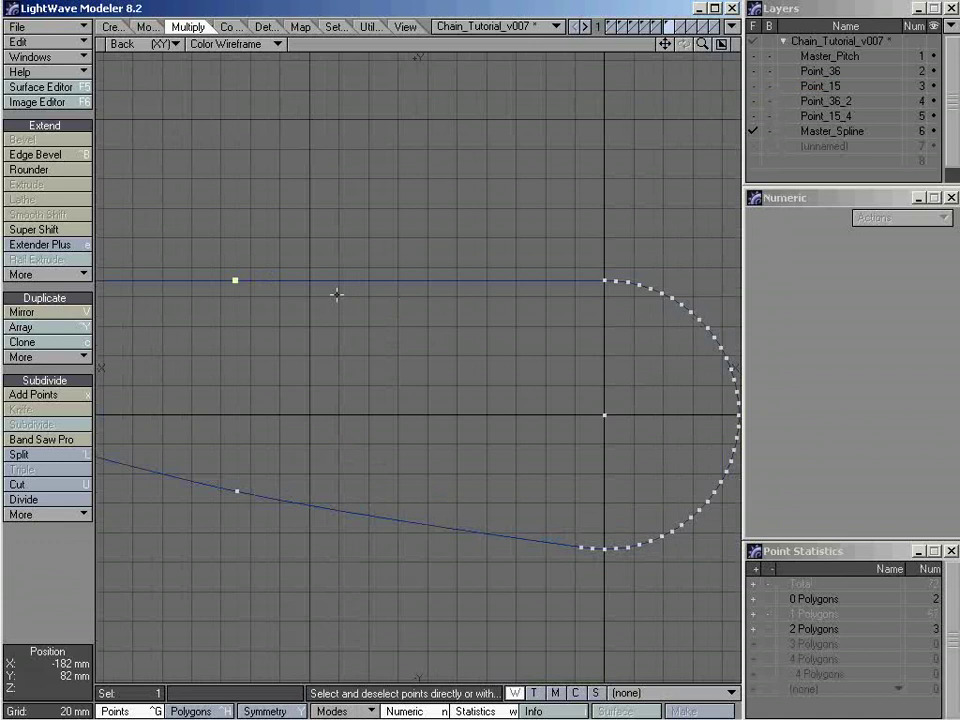
{"action": "key", "text": "shift+g"}
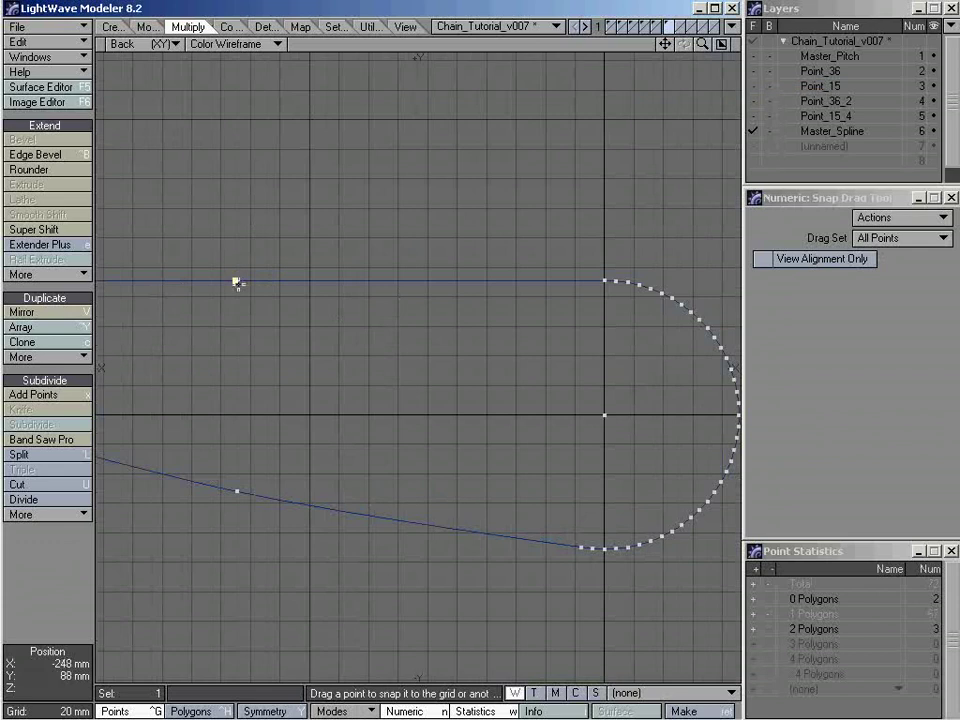
{"action": "left_click_drag", "start_coordinate": [234, 280], "coordinate": [604, 280]}
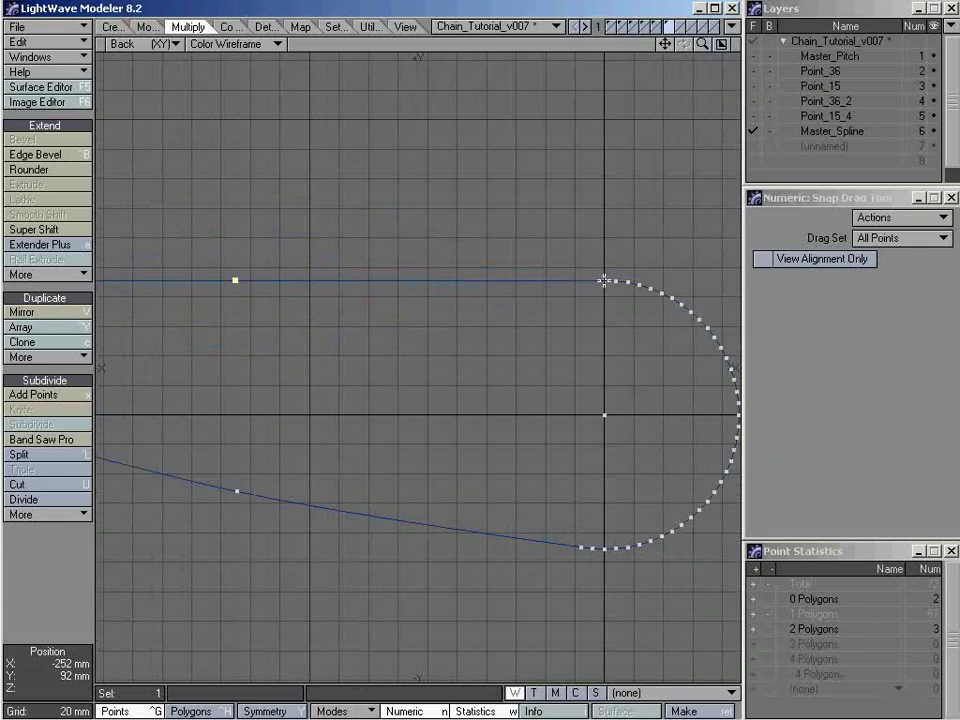
{"action": "key", "text": "space"}
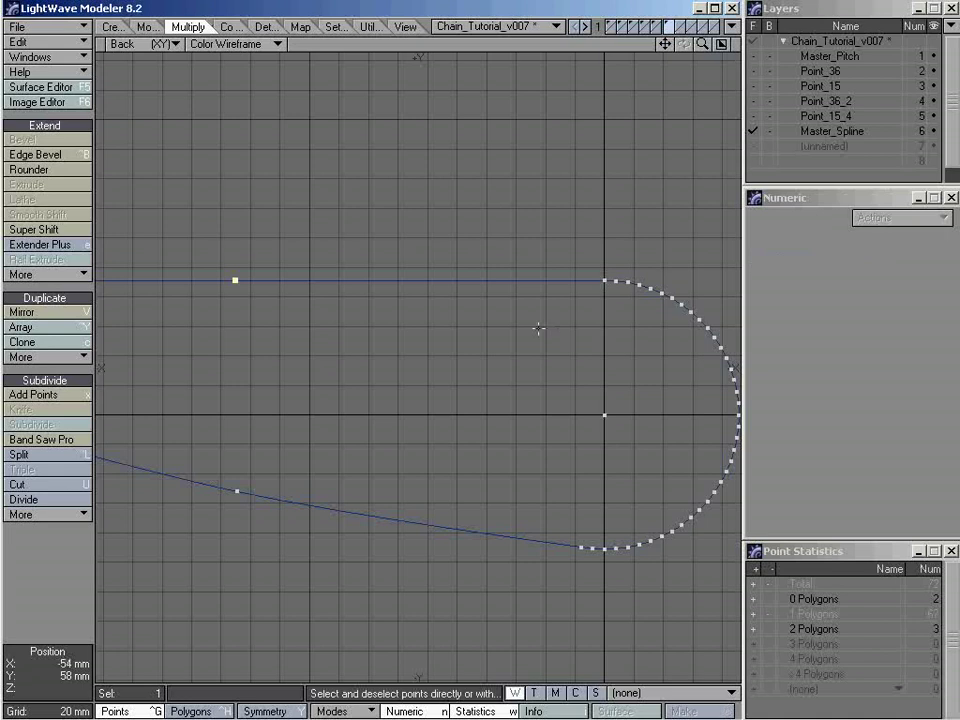
Step: Recheck the Y positions of the upper run's end points and midpoint in the point information, and clear the selection
{"action": "scroll", "coordinate": [507, 325], "scroll_direction": "down", "scroll_amount": 1}
{"action": "left_click_drag", "start_coordinate": [514, 326], "coordinate": [690, 300], "text": "alt+shift"}
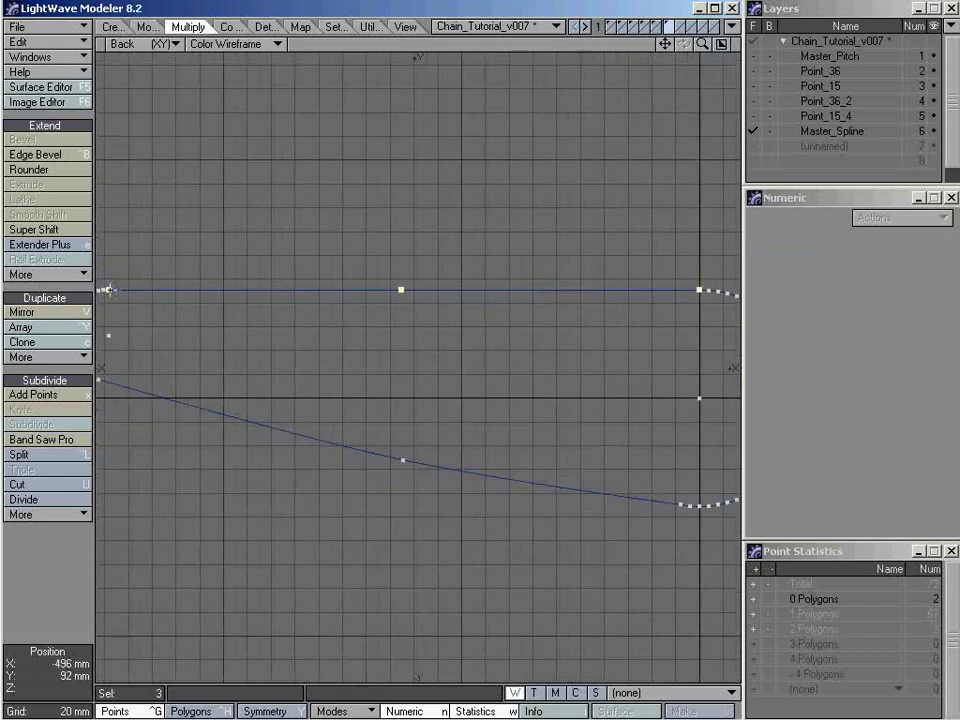
{"action": "left_click", "coordinate": [107, 290]}
{"action": "key", "text": "i"}
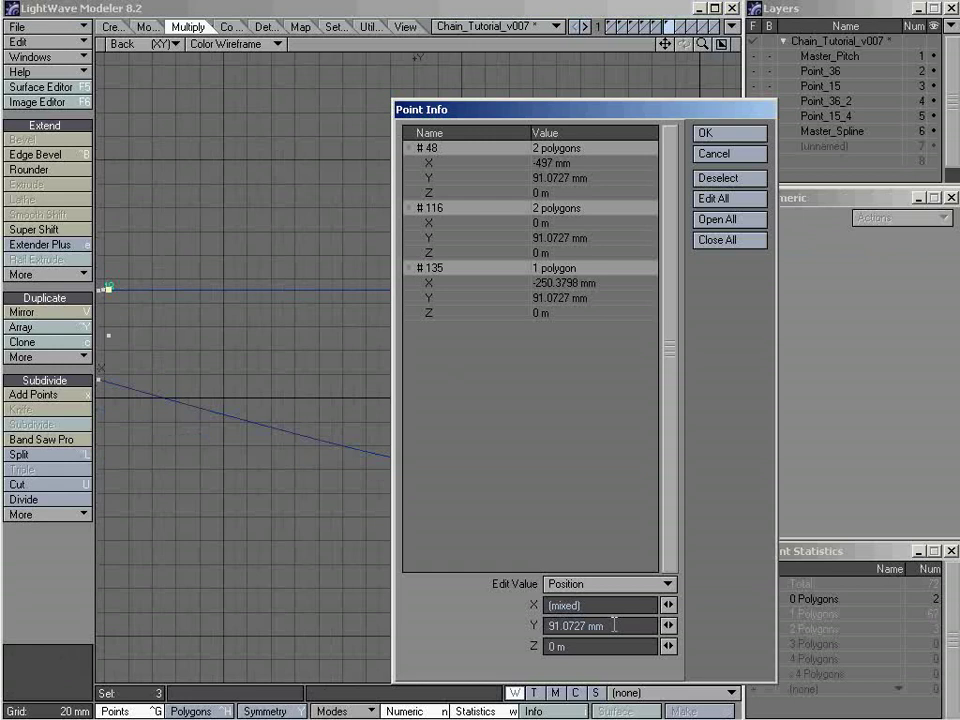
{"action": "left_click", "coordinate": [724, 156]}
{"action": "left_click", "coordinate": [512, 345]}
{"action": "scroll", "coordinate": [514, 366], "scroll_direction": "down", "scroll_amount": 1}
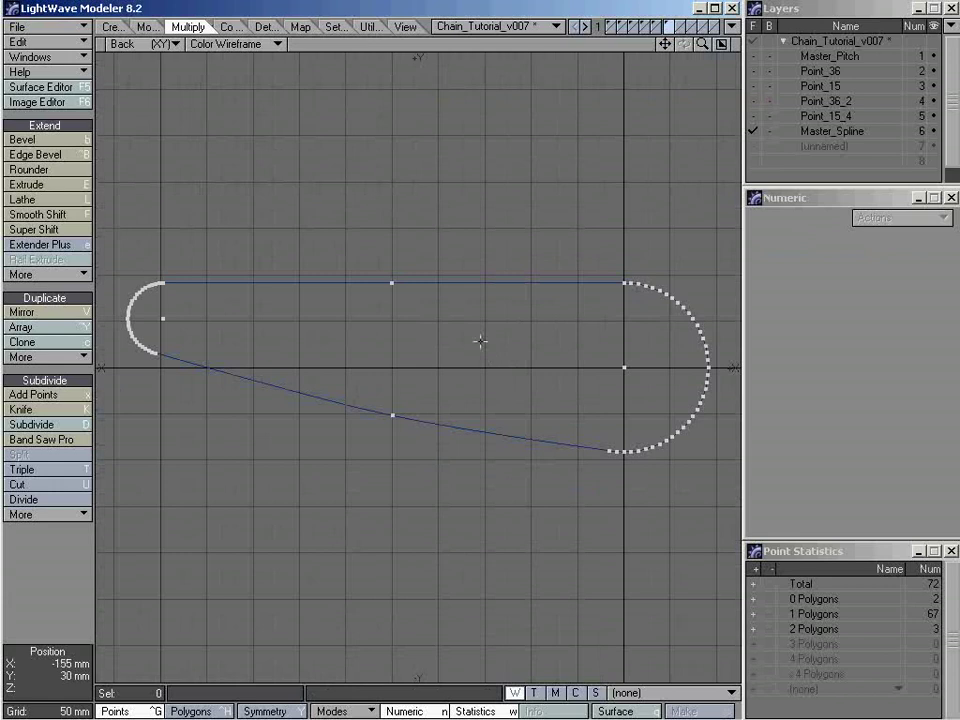
Step: Move the upper straight run's midpoint by a Y offset of -2 mm, keeping X and Z at 0, and clear the selection
{"action": "mouse_move", "coordinate": [426, 261]}
{"action": "right_mouse_down"}
{"action": "mouse_move", "coordinate": [339, 257]}
{"action": "mouse_move", "coordinate": [452, 291]}
{"action": "right_mouse_up"}
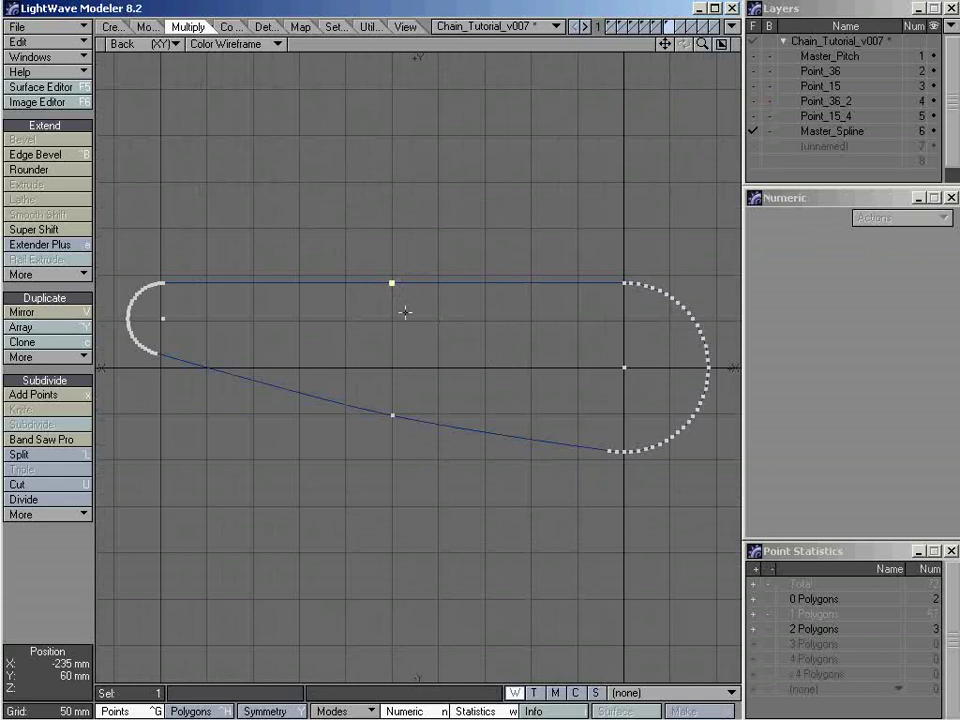
{"action": "key", "text": "t"}
{"action": "left_click", "coordinate": [893, 238]}
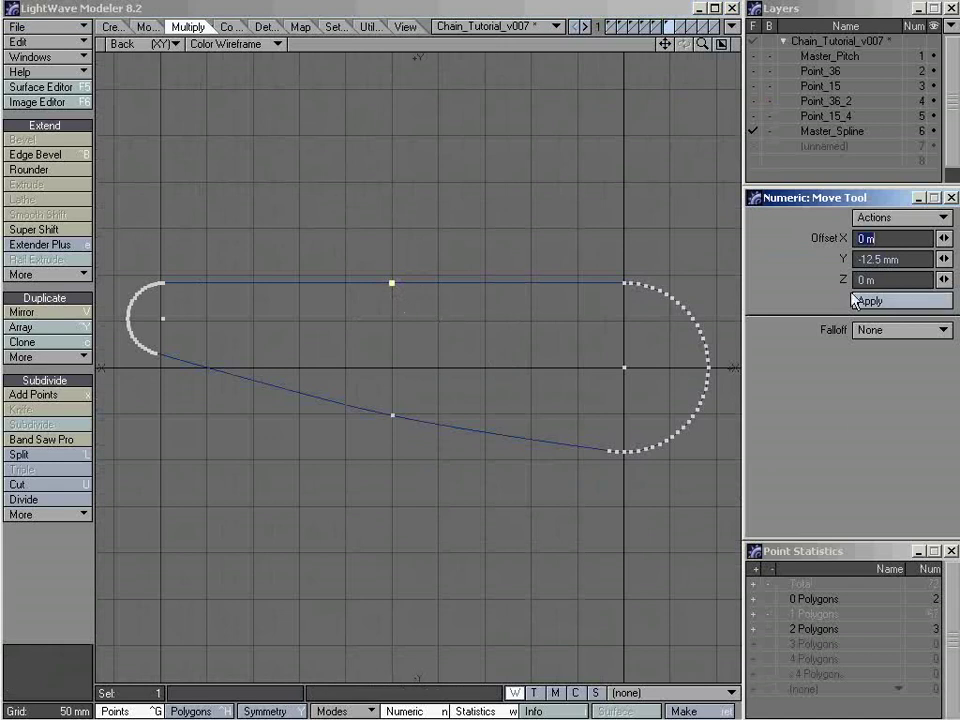
{"action": "key", "text": "Tab"}
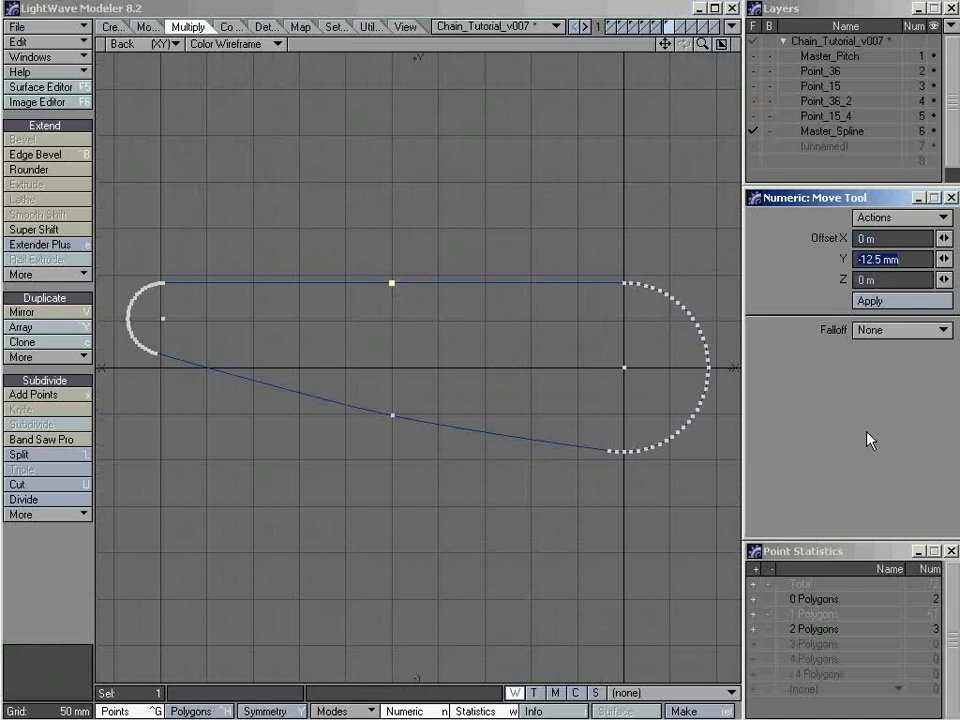
{"action": "type", "text": "-2mm"}
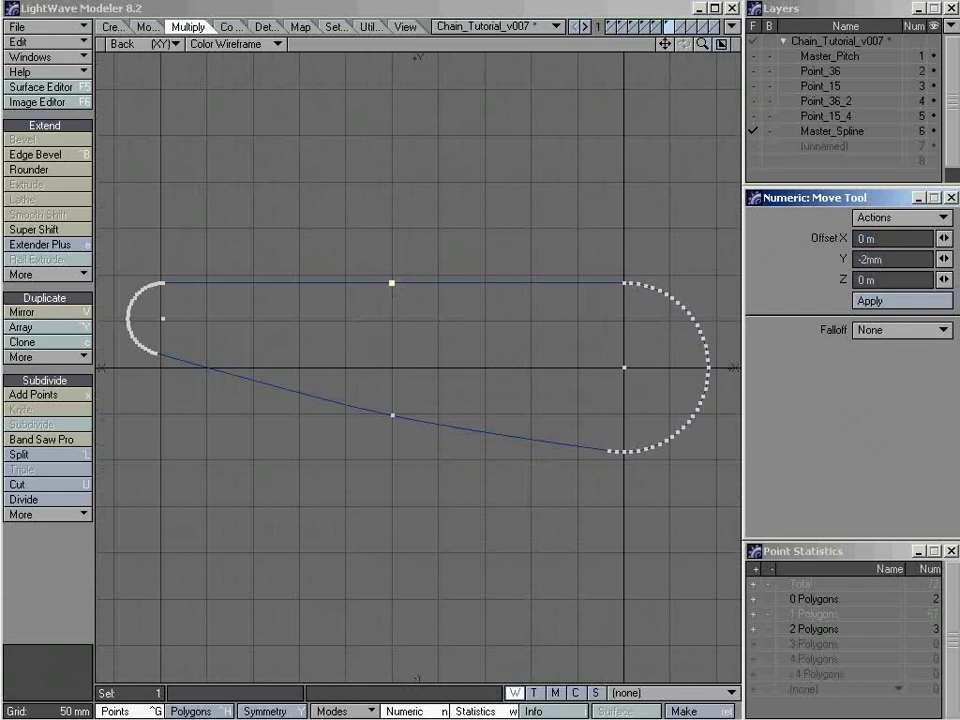
{"action": "key", "text": "Tab"}
{"action": "left_click", "coordinate": [900, 304]}
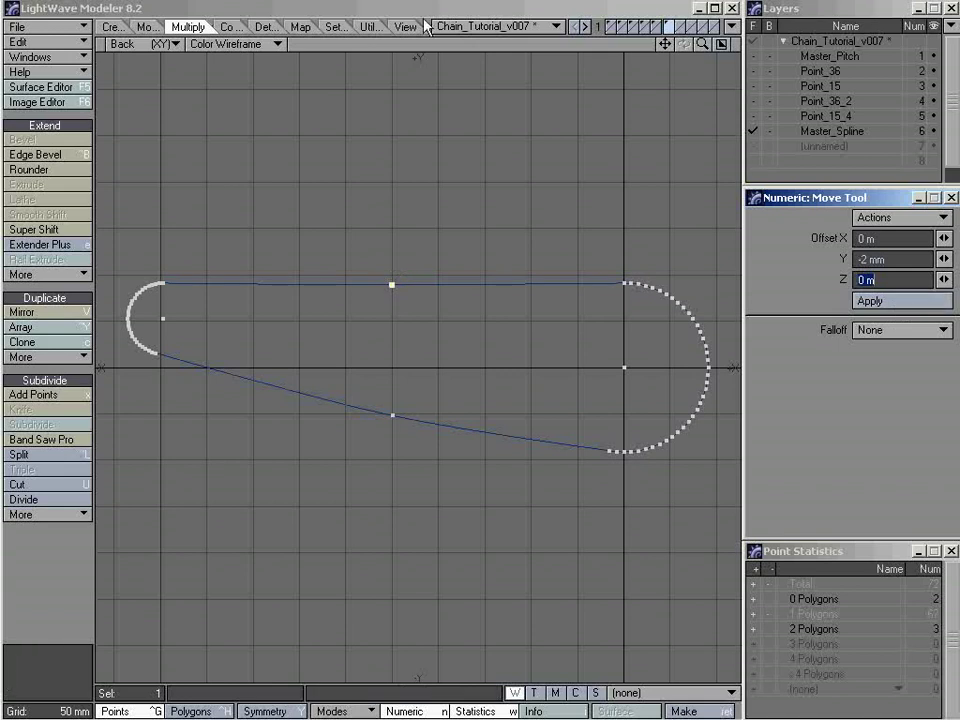
{"action": "key", "text": "space"}
{"action": "key", "text": "slash"}
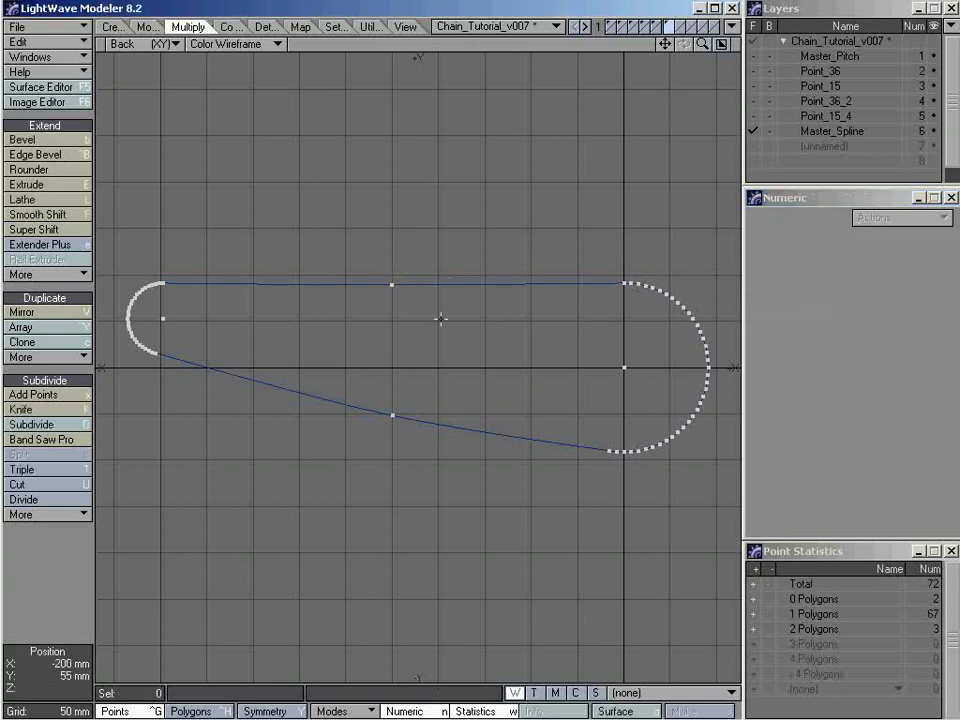
Step: Check the spline as a curve, and delete the small arc's lower end point where it meets the lower straight run
{"action": "key", "text": "ctrl+h"}
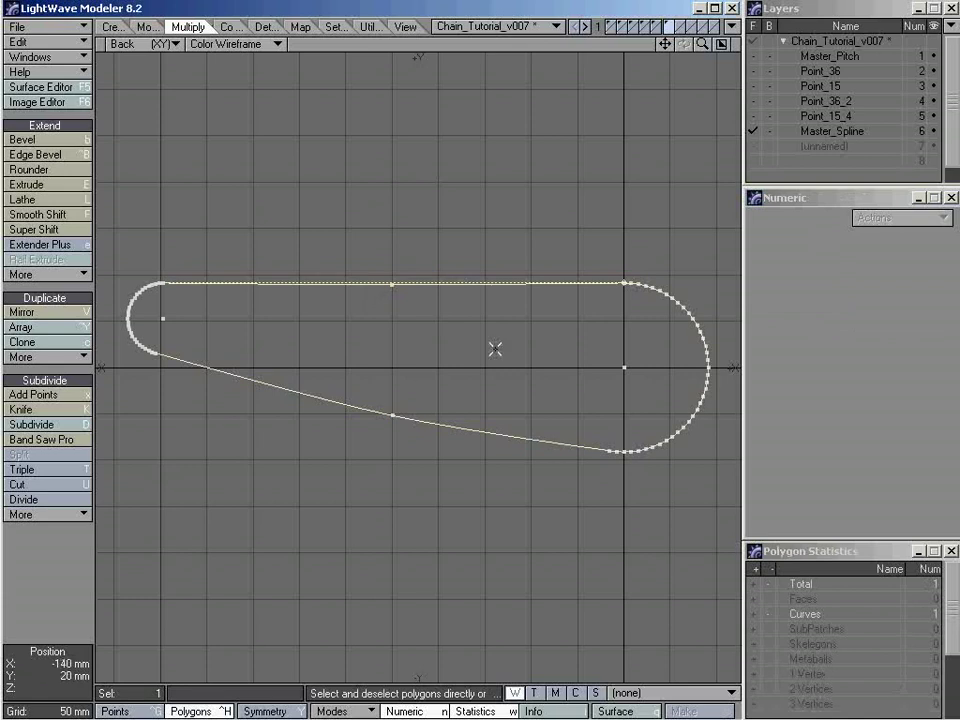
{"action": "key", "text": "slash"}
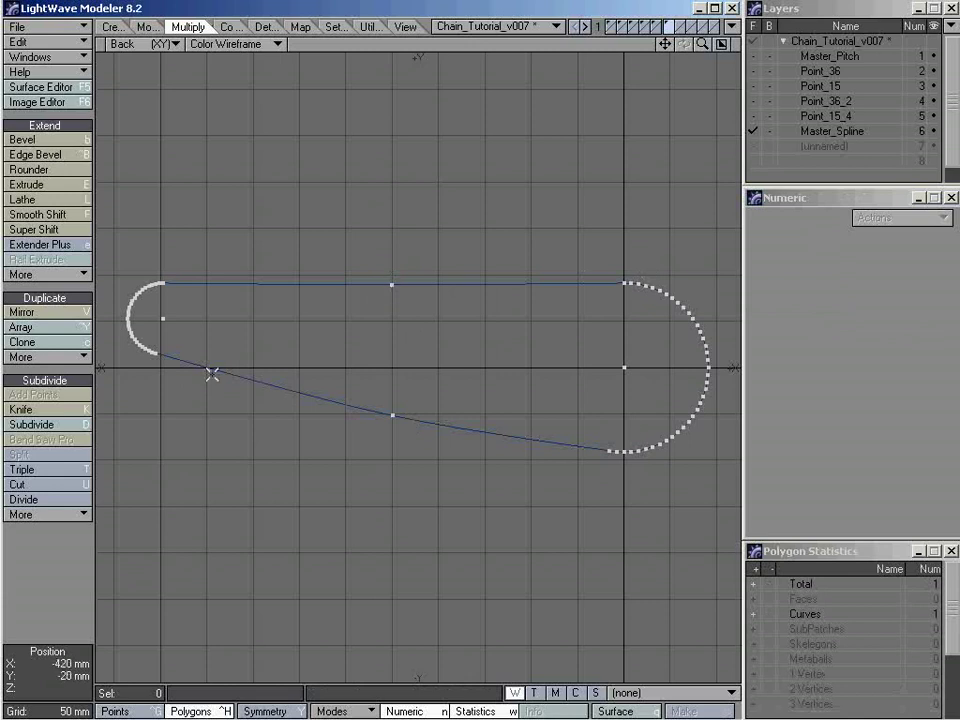
{"action": "left_click", "coordinate": [450, 420]}
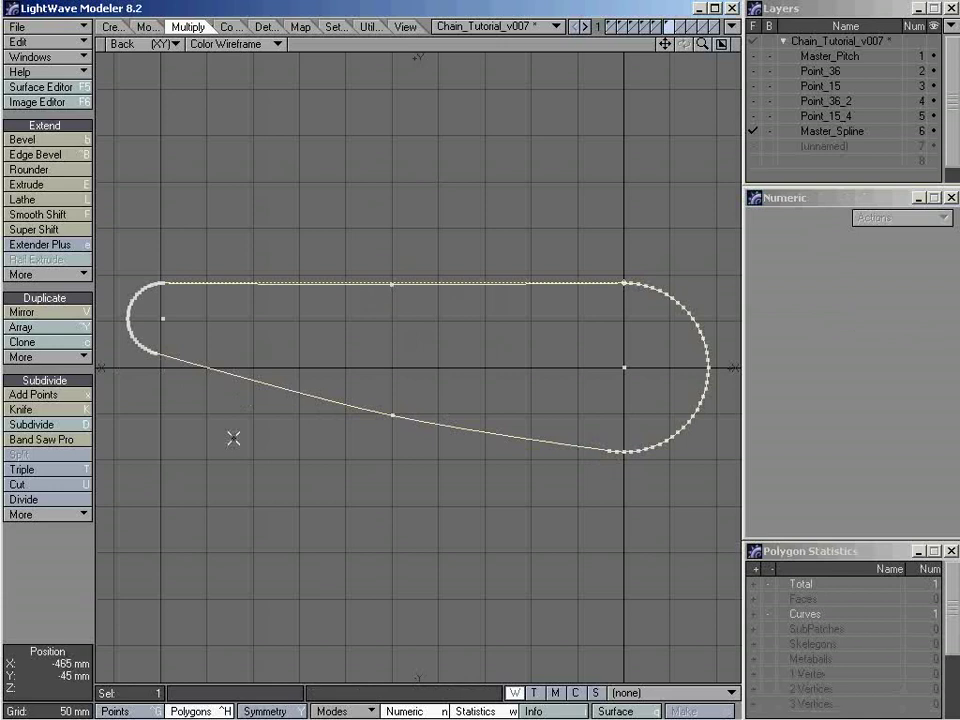
{"action": "left_click_drag", "start_coordinate": [141, 351], "coordinate": [521, 388], "text": "ctrl+alt"}
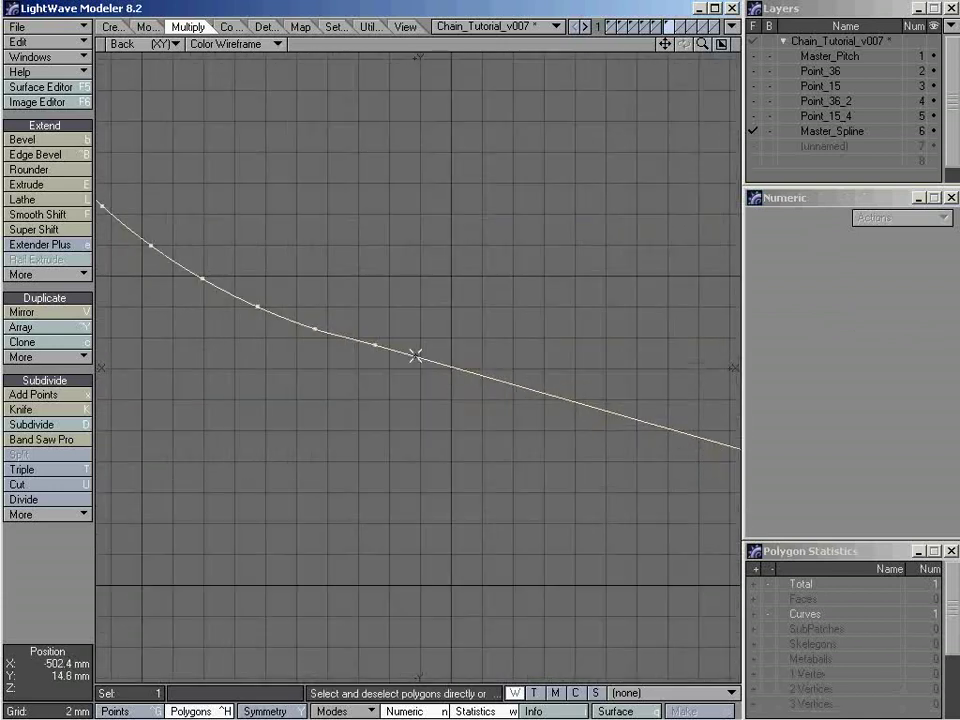
{"action": "left_click", "coordinate": [364, 357]}
{"action": "key", "text": "ctrl+g"}
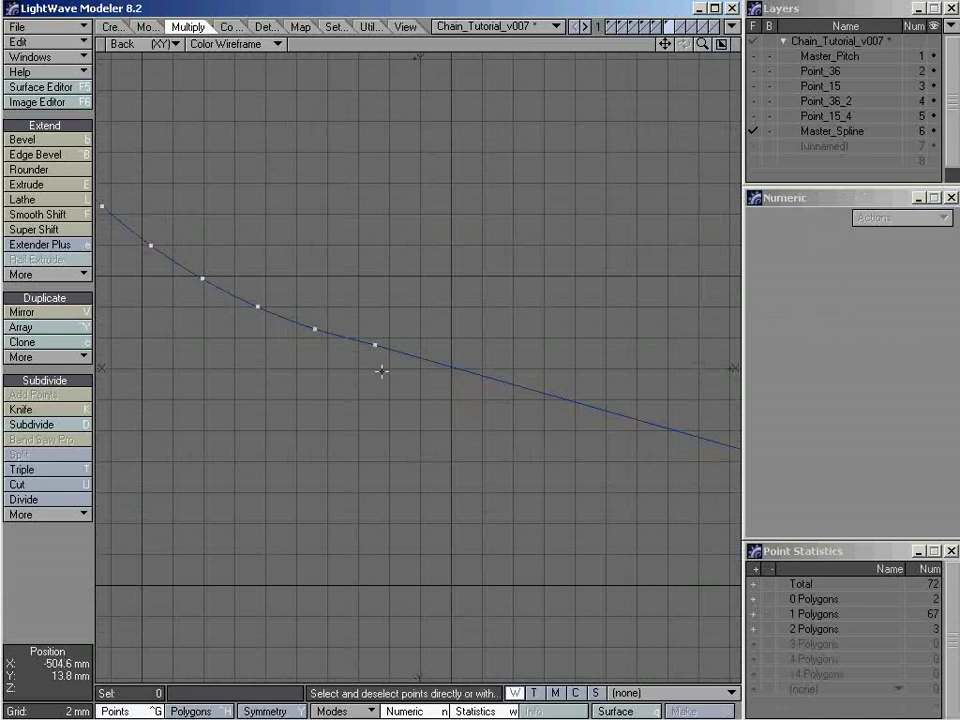
{"action": "left_click_drag", "start_coordinate": [343, 343], "coordinate": [491, 361], "text": "ctrl+alt"}
{"action": "left_click_drag", "start_coordinate": [376, 416], "coordinate": [418, 385], "text": "alt+shift"}
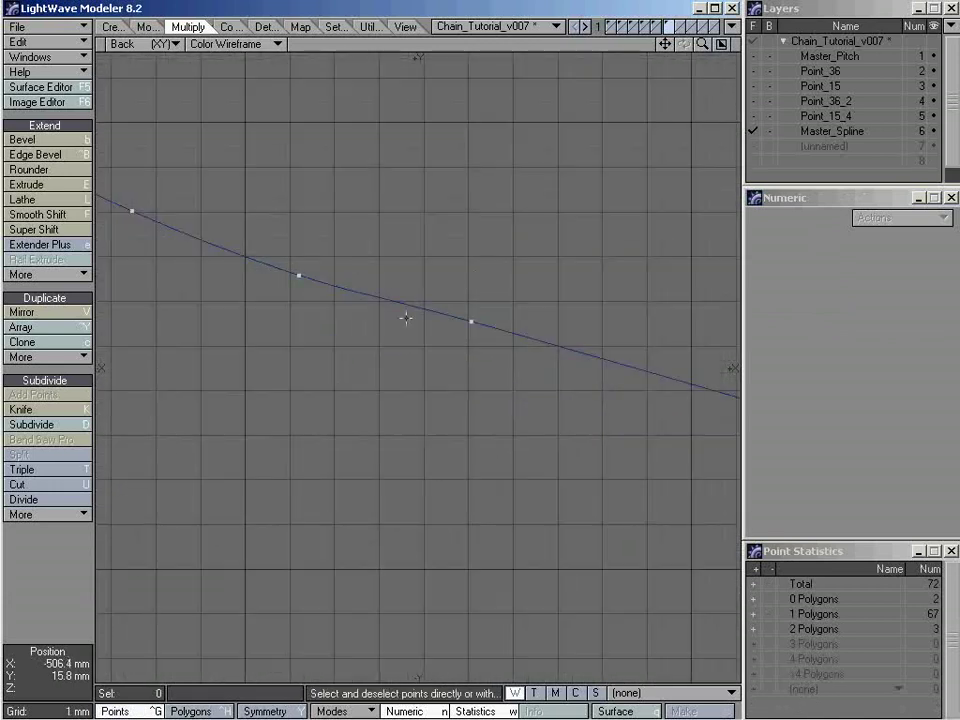
{"action": "left_click_drag", "start_coordinate": [472, 316], "coordinate": [452, 323], "text": "alt+shift"}
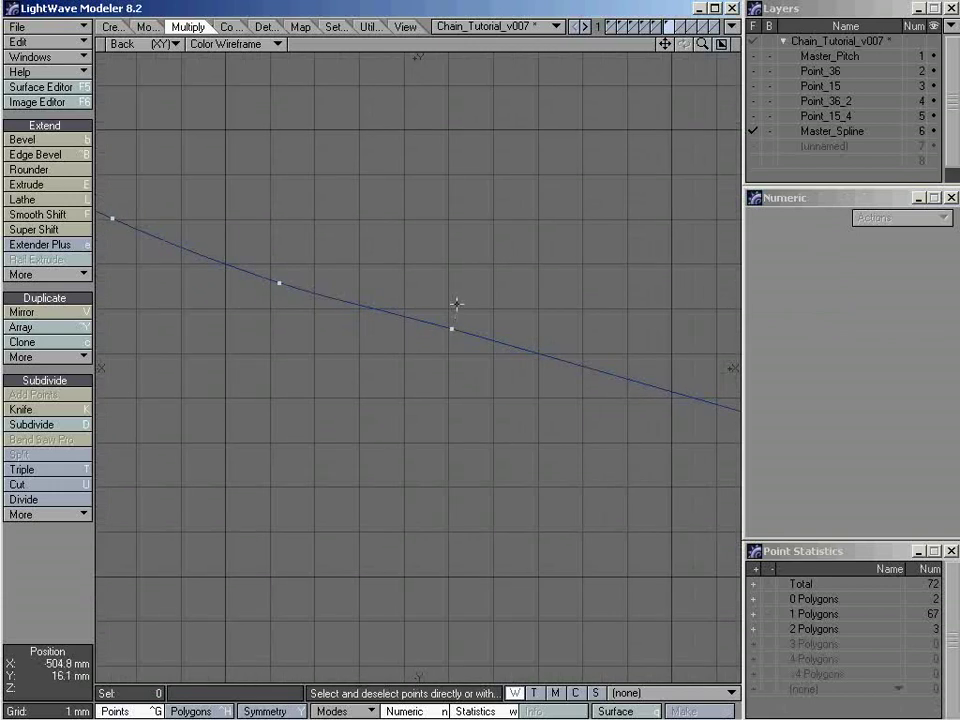
{"action": "left_click", "coordinate": [452, 328]}
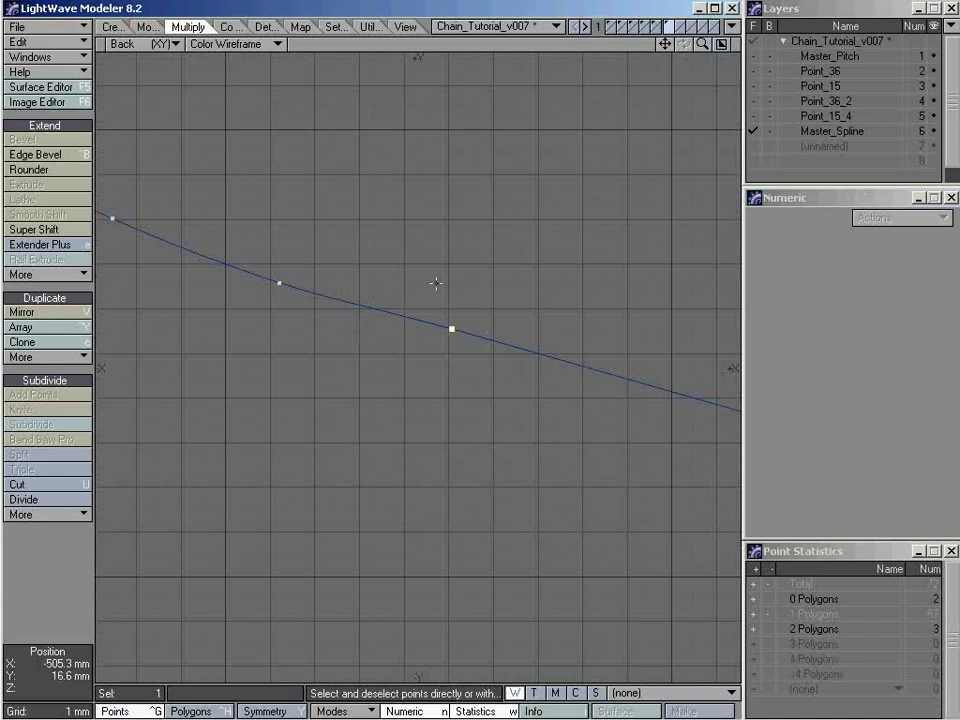
{"action": "key", "text": "Delete"}
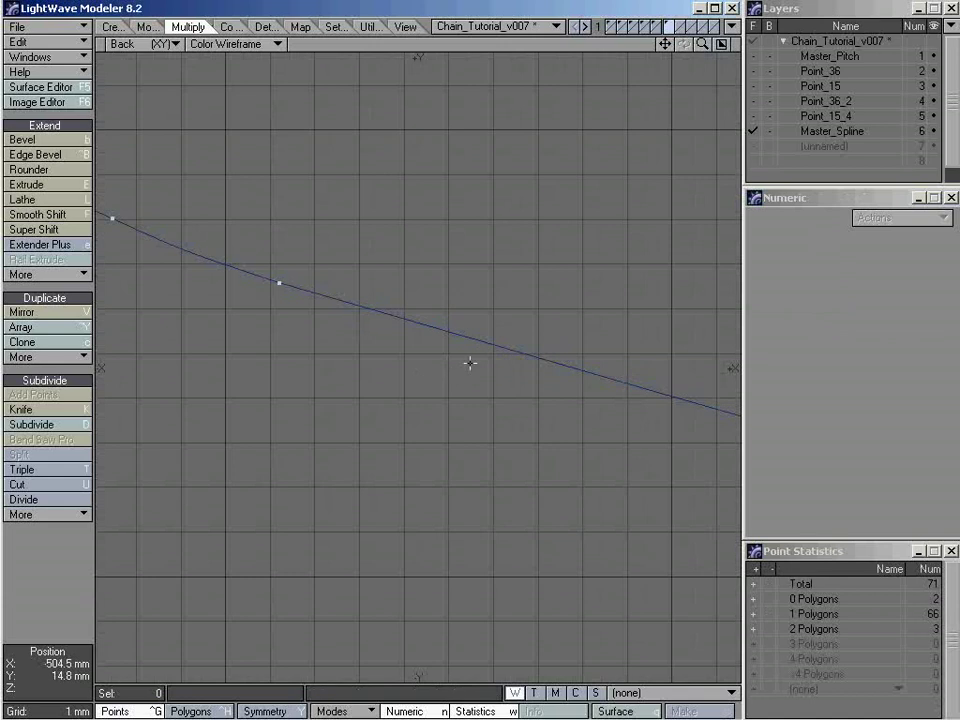
Step: Undo the point deletion to compare the loose point with the curve, and remove that loose point again
{"action": "key", "text": "u"}
{"action": "mouse_move", "coordinate": [450, 334]}
{"action": "left_mouse_down", "text": "ctrl+alt"}
{"action": "mouse_move", "coordinate": [711, 360]}
{"action": "mouse_move", "coordinate": [473, 338]}
{"action": "left_mouse_up", "text": "ctrl+alt"}
{"action": "mouse_move", "coordinate": [463, 256]}
{"action": "right_mouse_down"}
{"action": "mouse_move", "coordinate": [512, 338]}
{"action": "mouse_move", "coordinate": [440, 345]}
{"action": "right_mouse_up"}
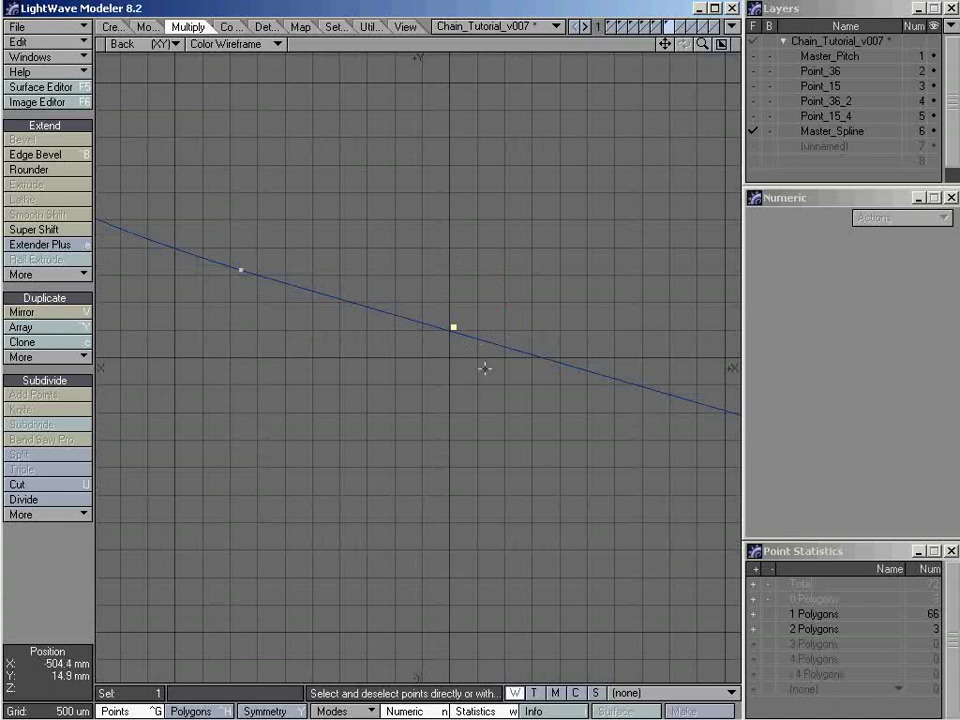
{"action": "key", "text": "/"}
{"action": "left_click_drag", "start_coordinate": [420, 321], "coordinate": [536, 358]}
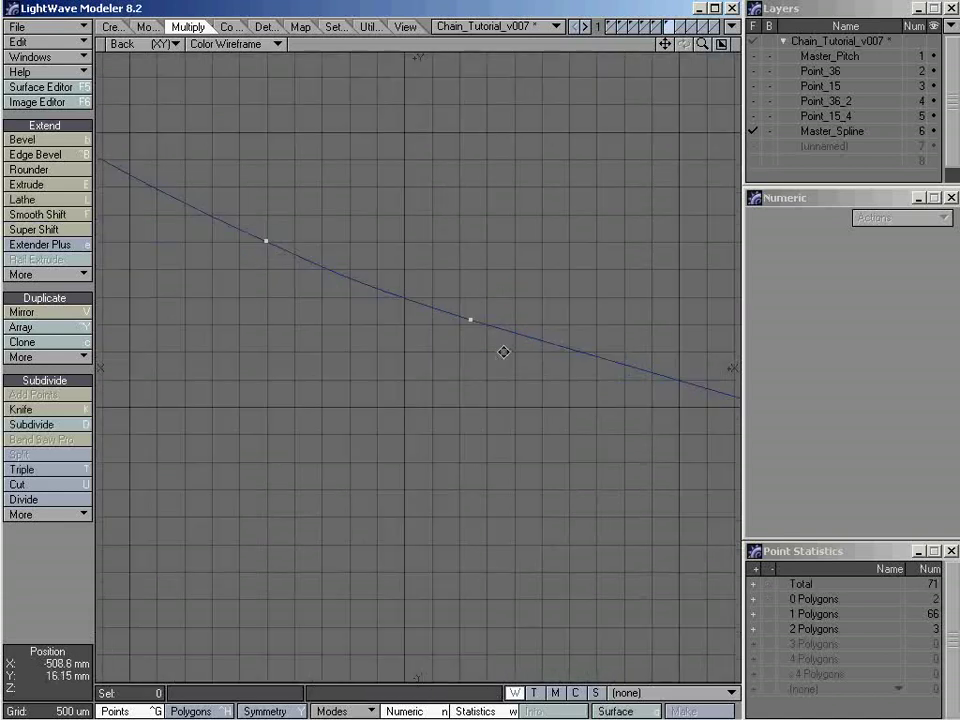
Step: Try deleting the next point at the small arc's lower end, undo the deletion, and clear the selection
{"action": "mouse_move", "coordinate": [504, 283]}
{"action": "right_mouse_down"}
{"action": "mouse_move", "coordinate": [465, 261]}
{"action": "mouse_move", "coordinate": [558, 300]}
{"action": "right_mouse_up"}
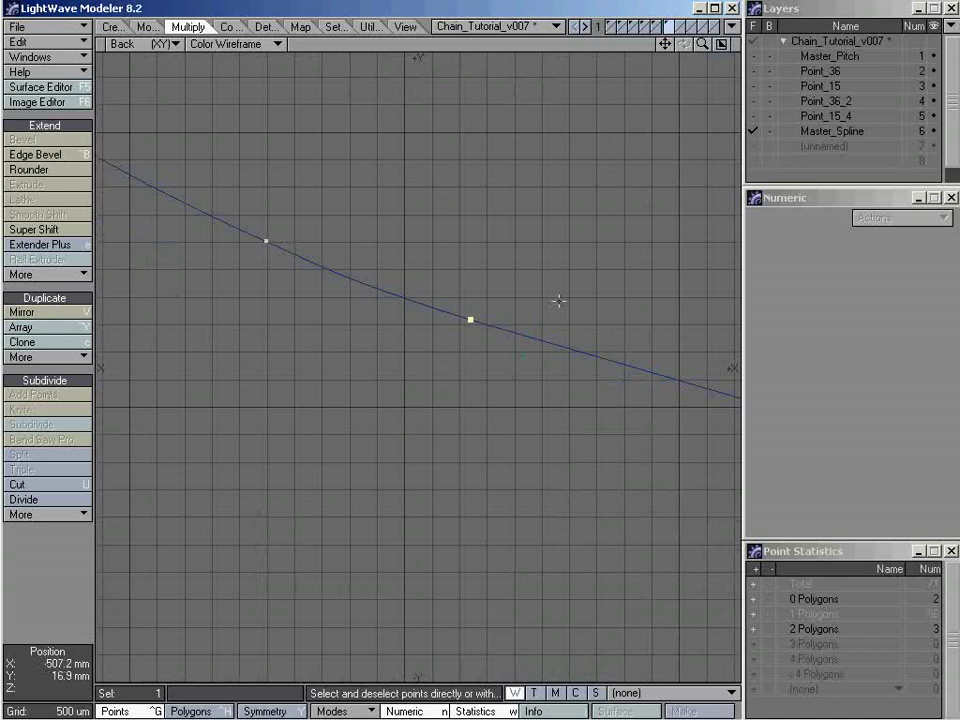
{"action": "key", "text": "Delete"}
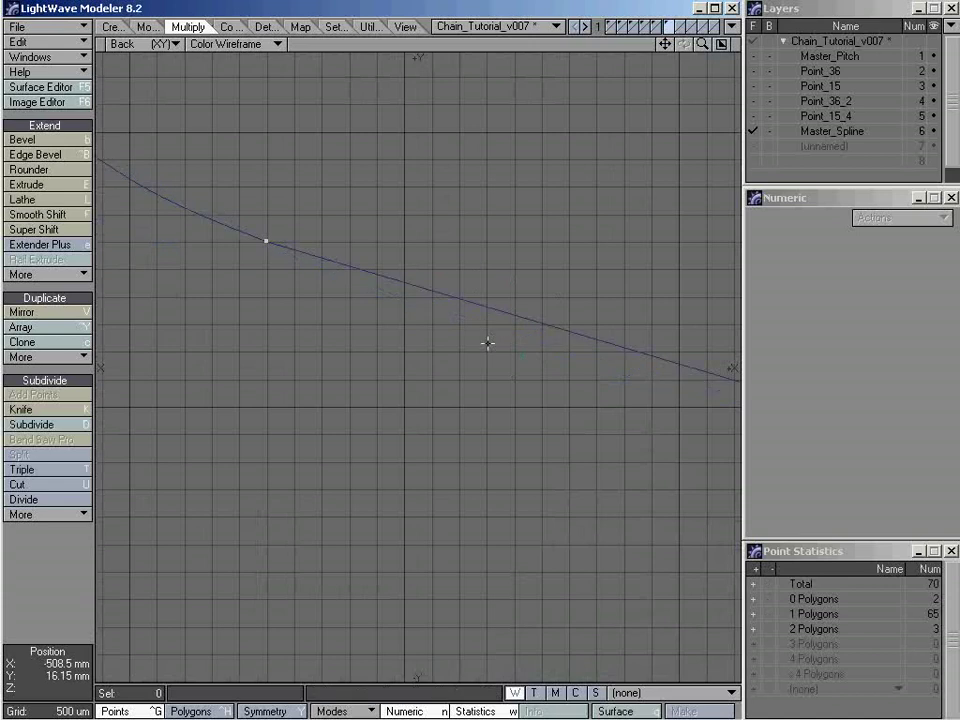
{"action": "key", "text": "u"}
{"action": "key", "text": "u"}
{"action": "key", "text": "shift+u"}
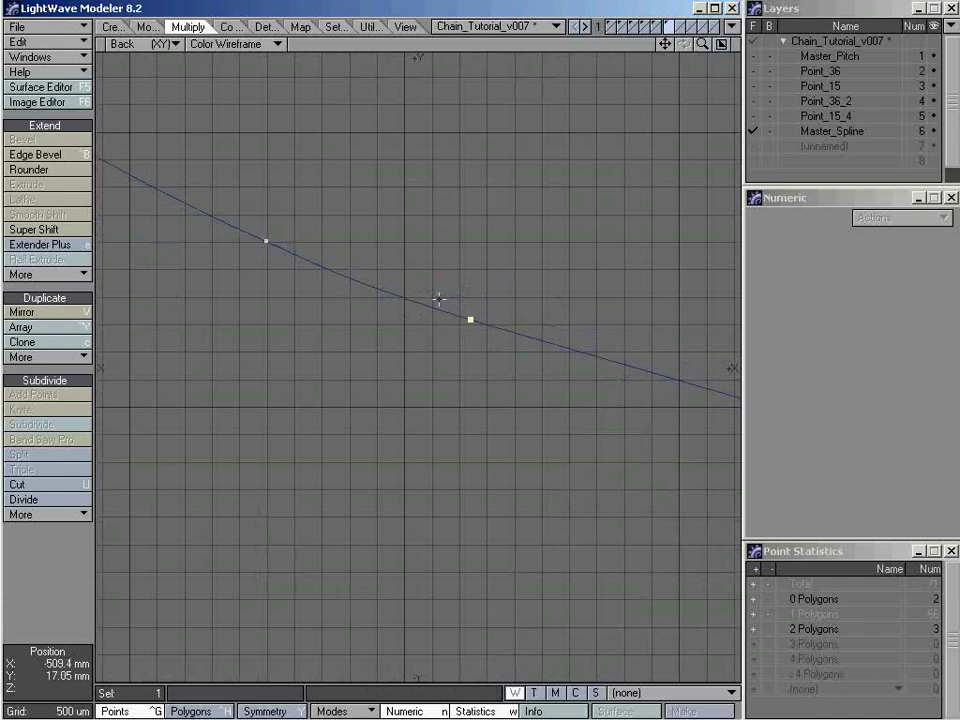
{"action": "right_click_drag", "start_coordinate": [455, 267], "coordinate": [436, 358]}
{"action": "left_click", "coordinate": [521, 249]}
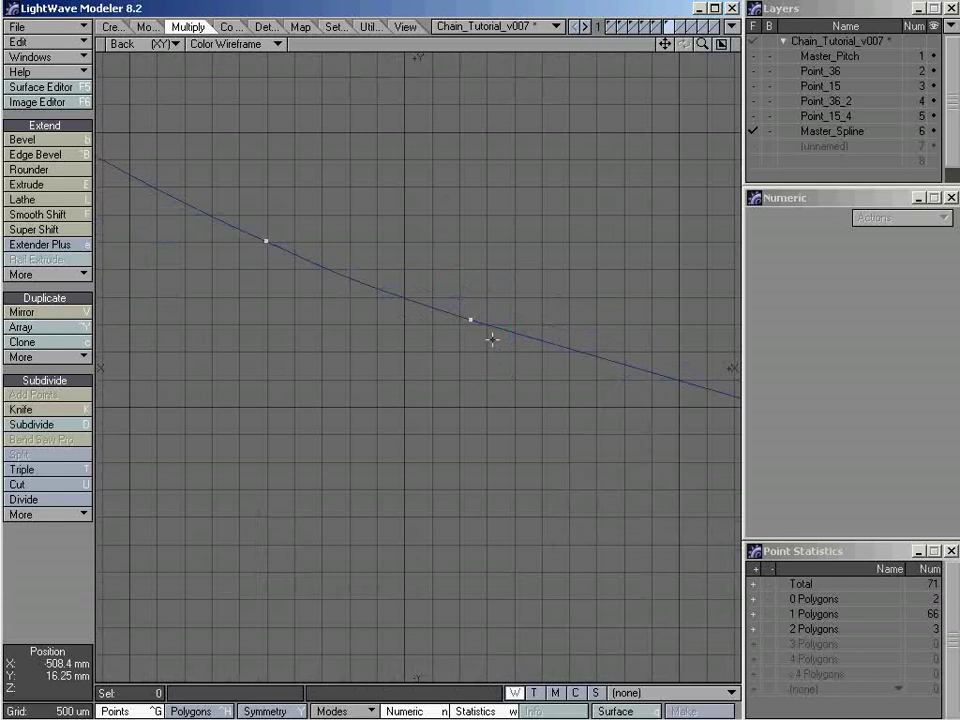
Step: Delete the large arc's lower end point, where it meets the lower straight run
{"action": "key", "text": "a"}
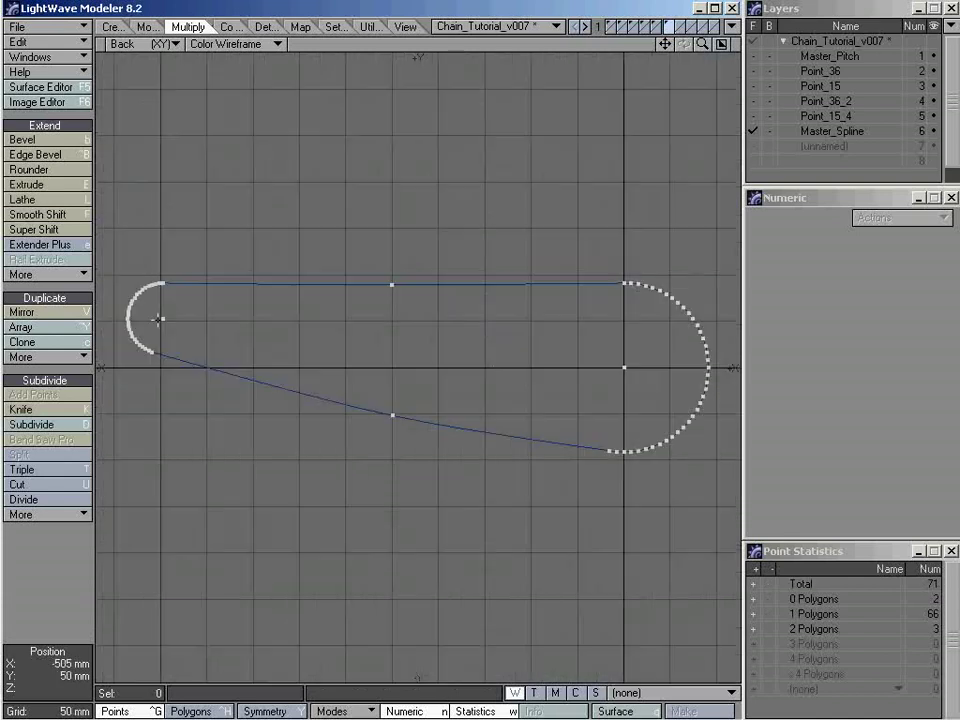
{"action": "left_click_drag", "start_coordinate": [628, 459], "coordinate": [514, 364], "text": "ctrl+alt"}
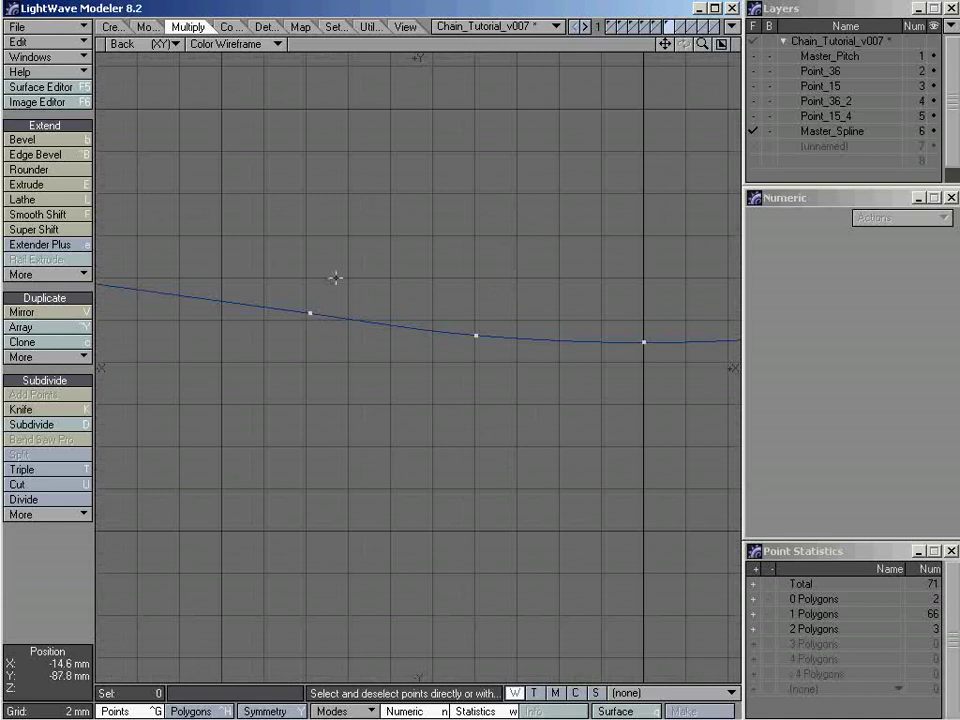
{"action": "right_click_drag", "start_coordinate": [333, 256], "coordinate": [318, 242]}
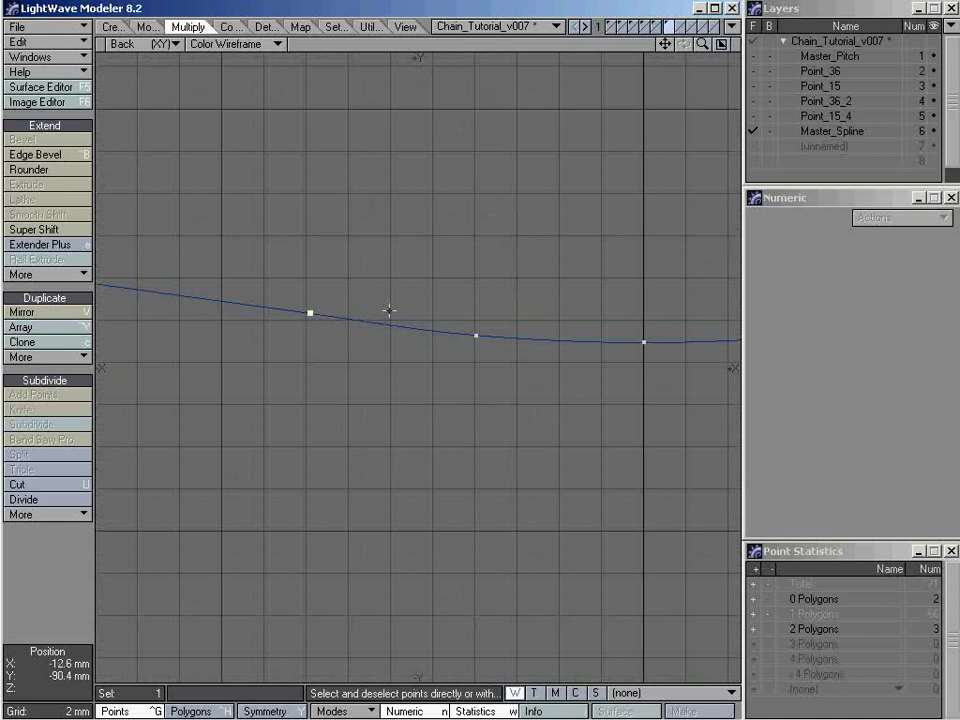
{"action": "key", "text": "Delete"}
Step: Undo the large arc's point deletion to compare the loose point with the curve, and delete the loose point again
{"action": "key", "text": "u"}
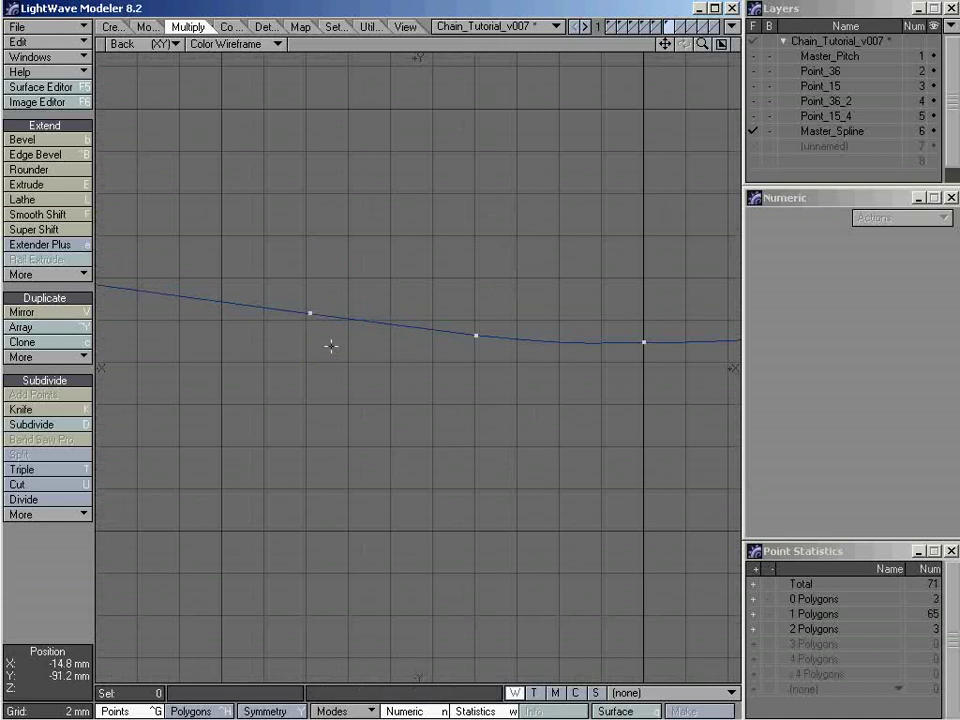
{"action": "left_click_drag", "start_coordinate": [311, 313], "coordinate": [546, 329], "text": "ctrl+alt"}
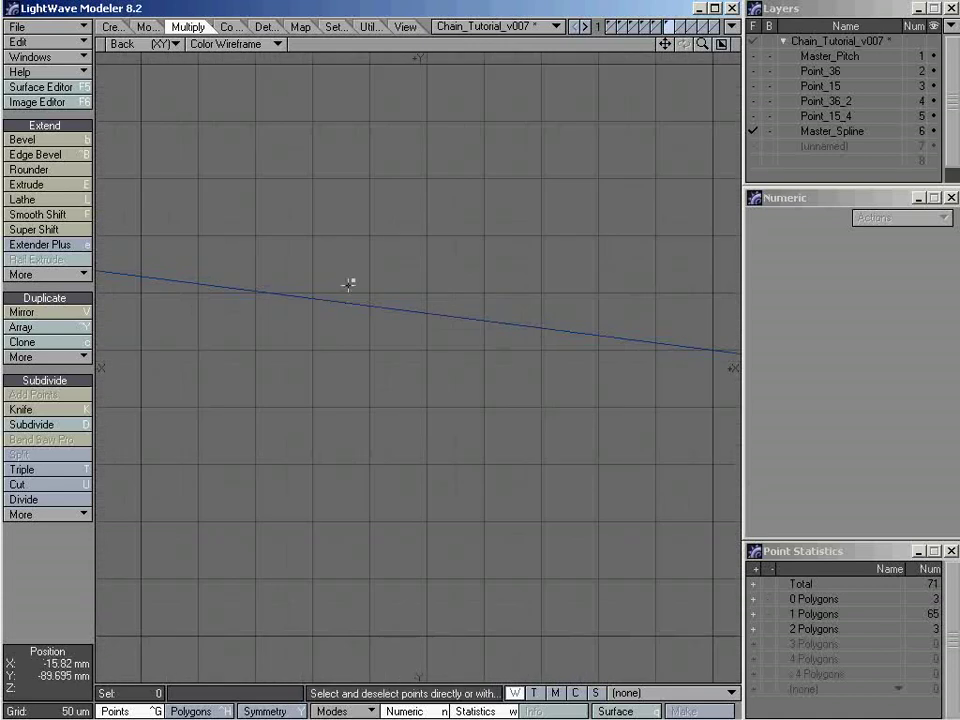
{"action": "mouse_move", "coordinate": [402, 246]}
{"action": "right_mouse_down"}
{"action": "mouse_move", "coordinate": [313, 249]}
{"action": "mouse_move", "coordinate": [330, 246]}
{"action": "right_mouse_up"}
{"action": "key", "text": "Delete"}
Step: Check the large arc's new lower end and the whole spline as one curve, clear the selection, and save the object
{"action": "left_click_drag", "start_coordinate": [385, 319], "coordinate": [330, 300], "text": "ctrl+alt"}
{"action": "left_click", "coordinate": [405, 311]}
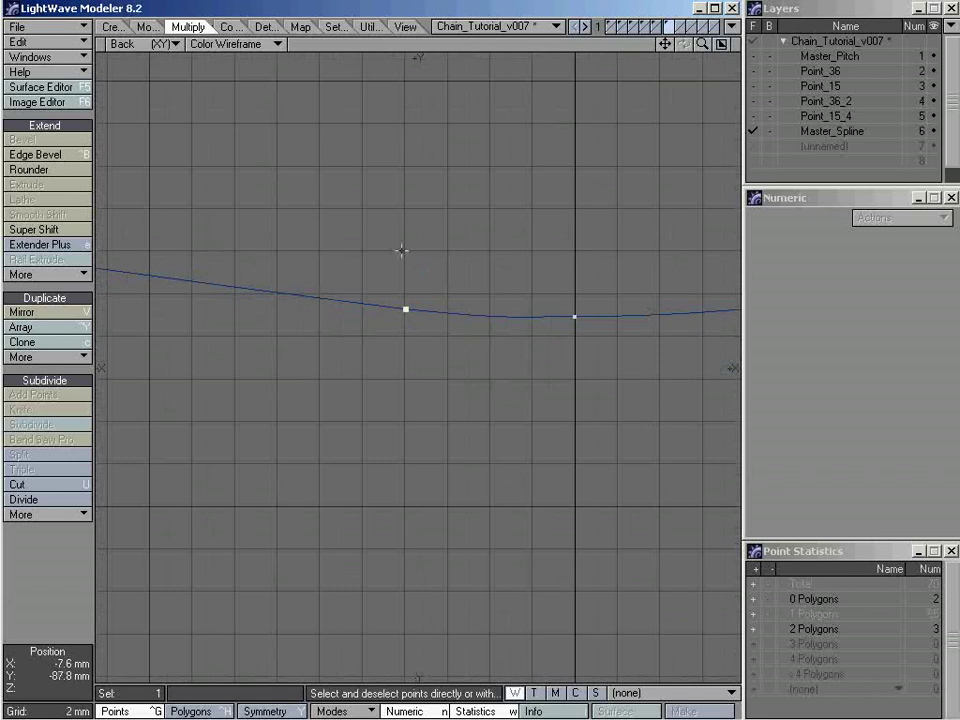
{"action": "left_click", "coordinate": [429, 318]}
{"action": "key", "text": "a"}
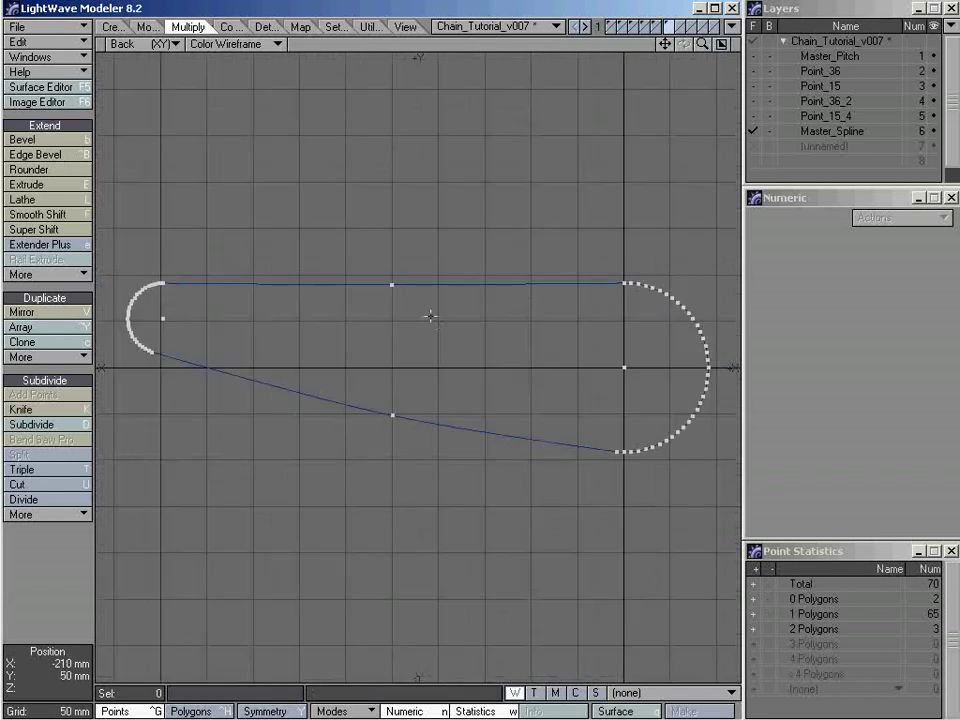
{"action": "key", "text": "ctrl+h"}
{"action": "left_click_drag", "start_coordinate": [343, 371], "coordinate": [317, 423]}
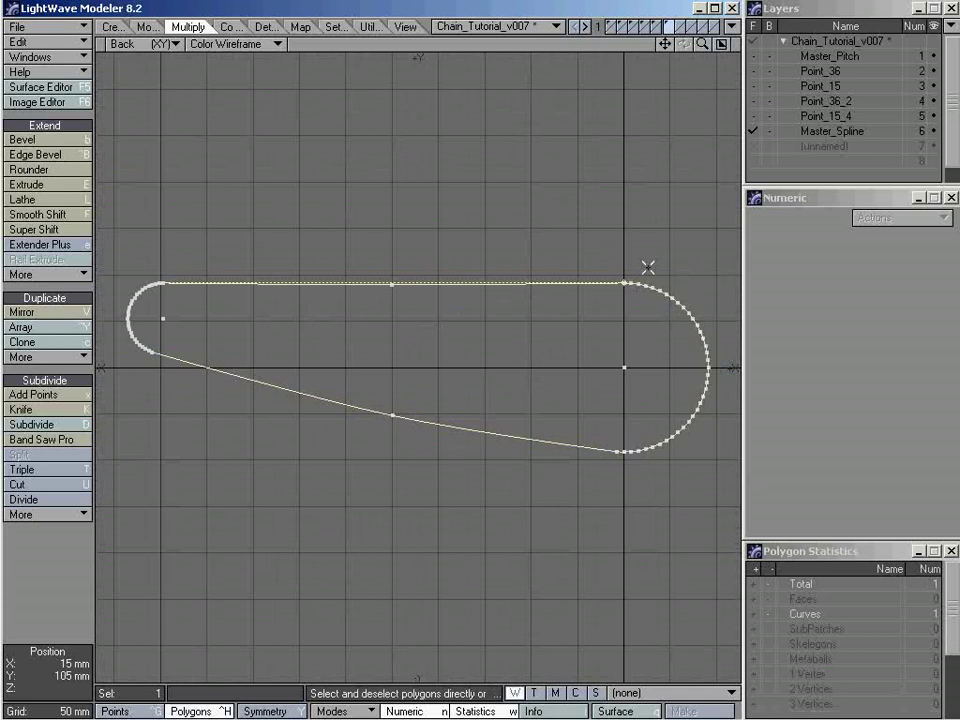
{"action": "left_click", "coordinate": [470, 395]}
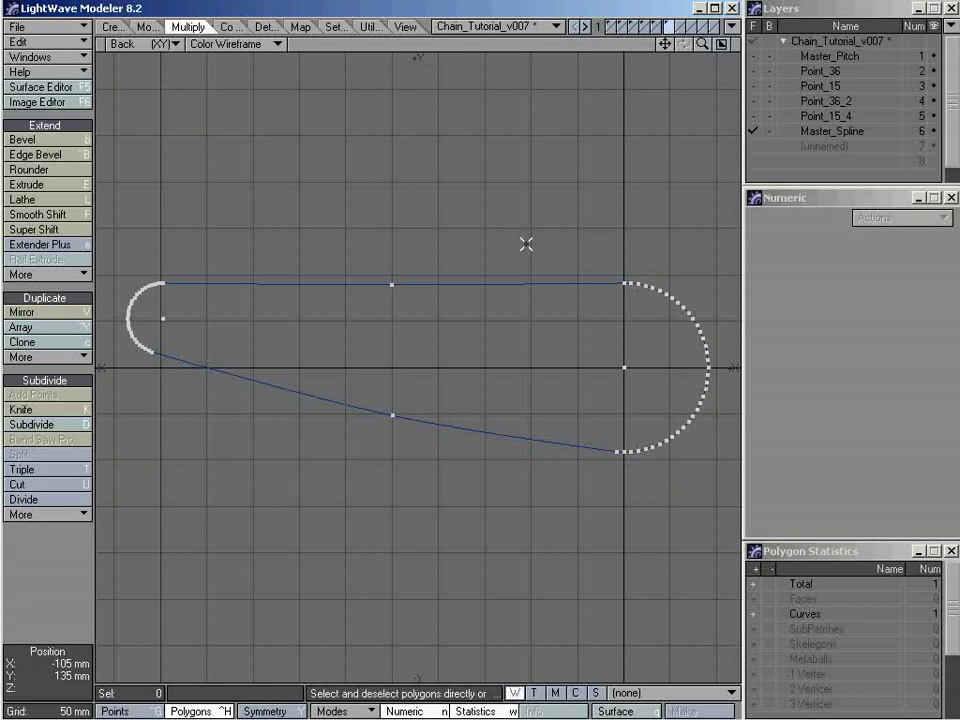
{"action": "key", "text": "s"}
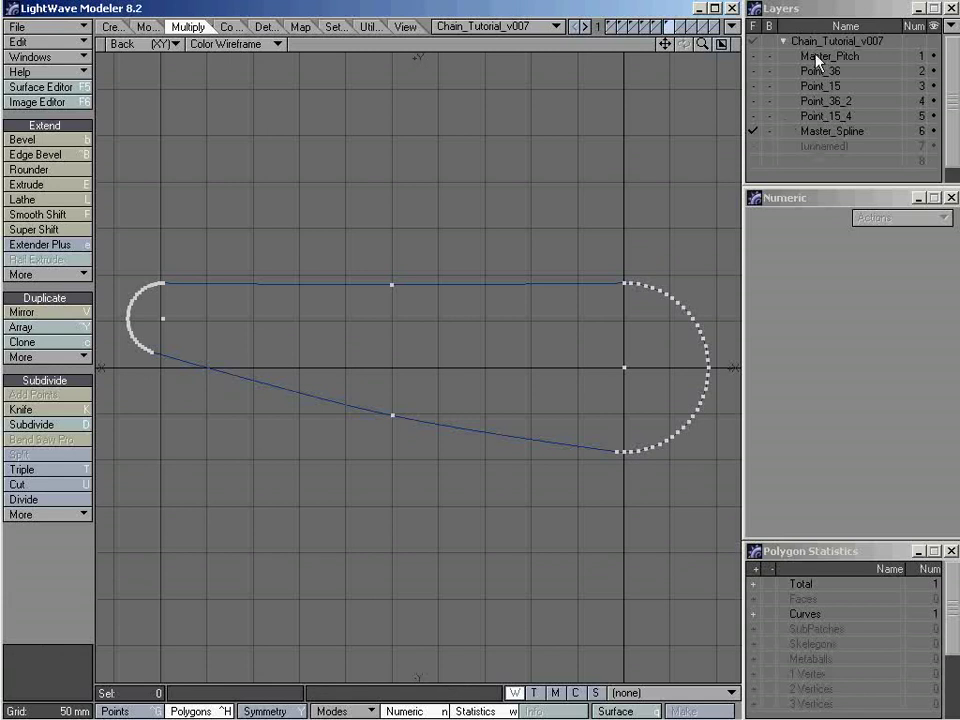
Step: Activate the empty layer 7 and name it Clone_Distribution, with no parent
{"action": "double_click", "coordinate": [815, 147]}
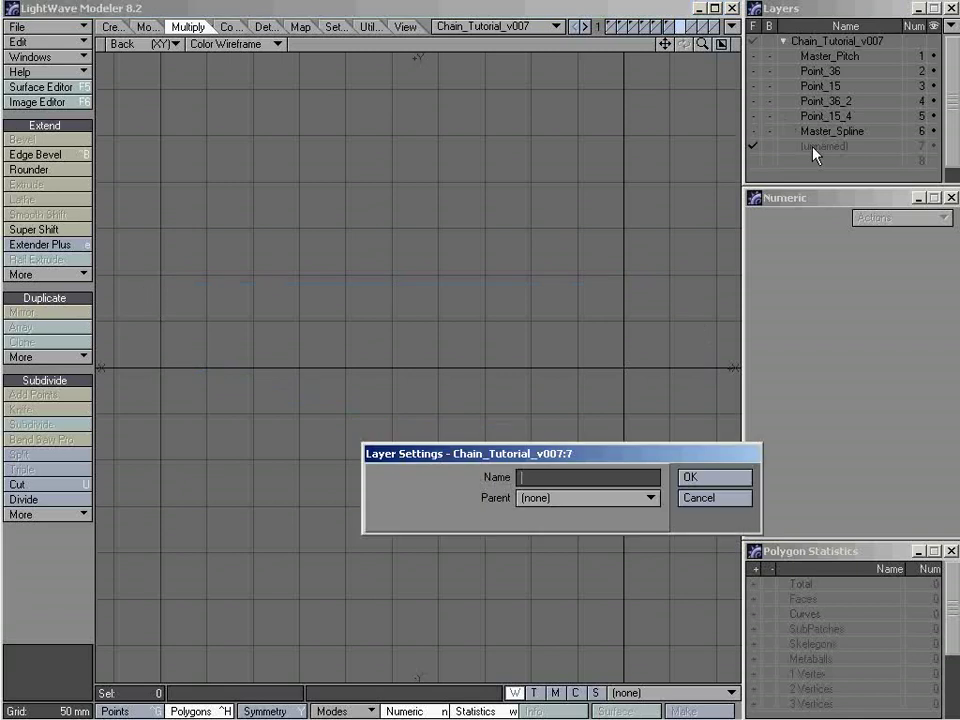
{"action": "left_click_drag", "start_coordinate": [558, 450], "coordinate": [392, 264]}
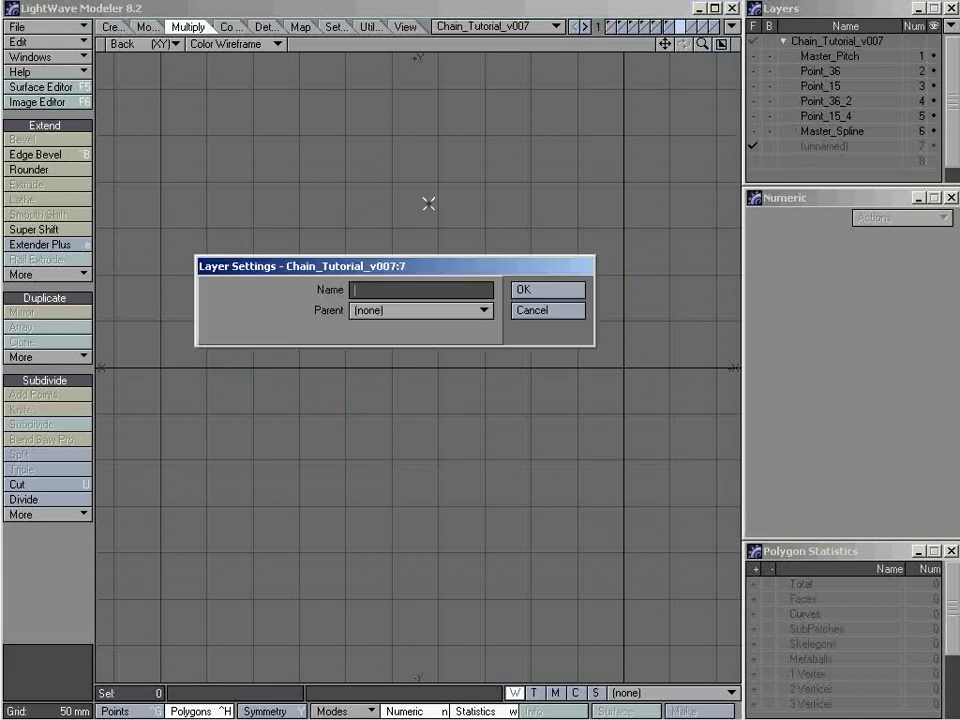
{"action": "type", "text": "Clone_Distribution"}
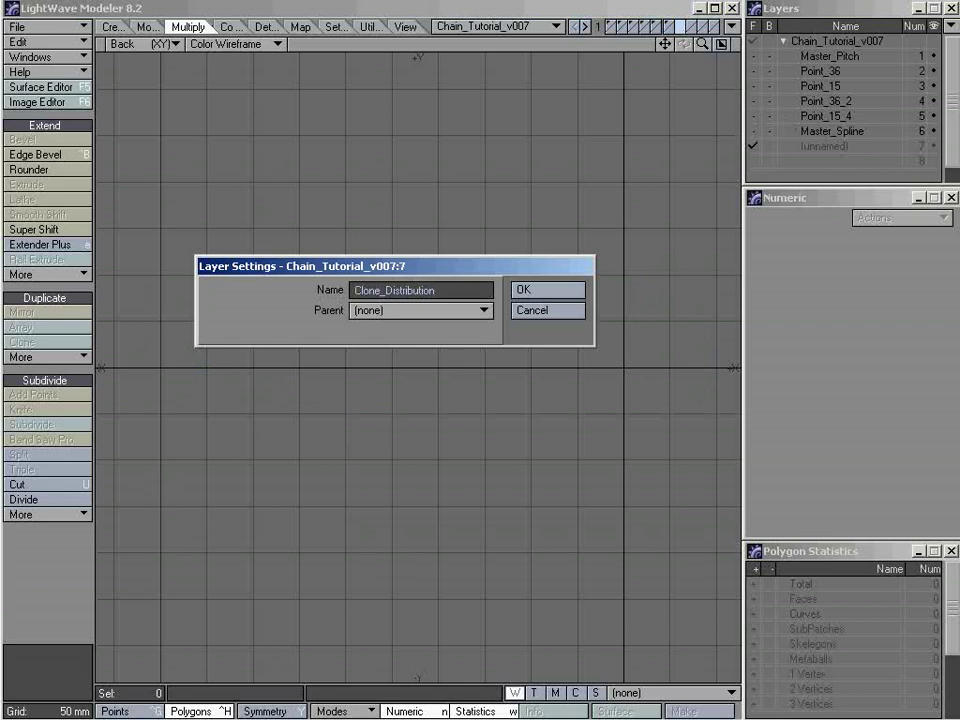
{"action": "key", "text": "Return"}
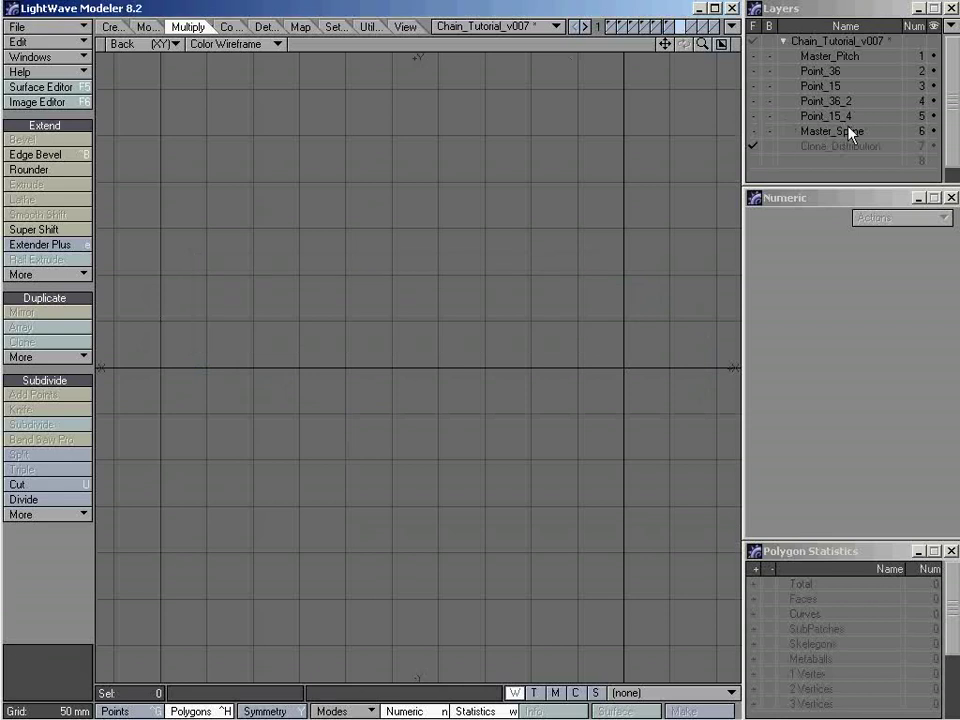
Step: Bring Master_Spline to the foreground with Clone_Distribution behind it, and unhide all of the spline layer's hidden points
{"action": "left_click", "coordinate": [769, 131]}
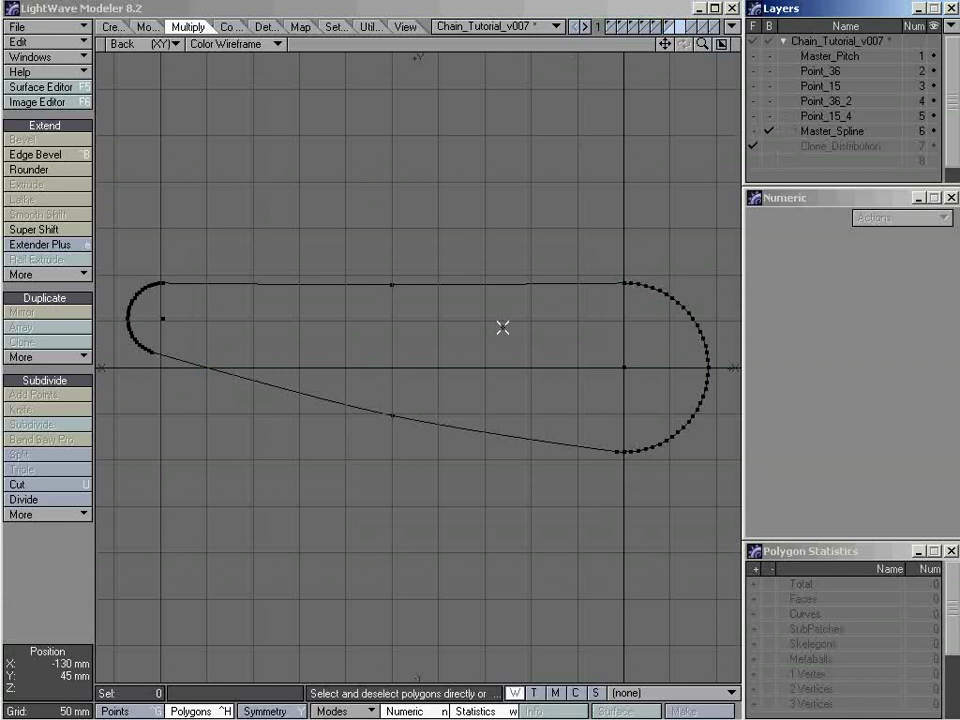
{"action": "key", "text": "apostrophe"}
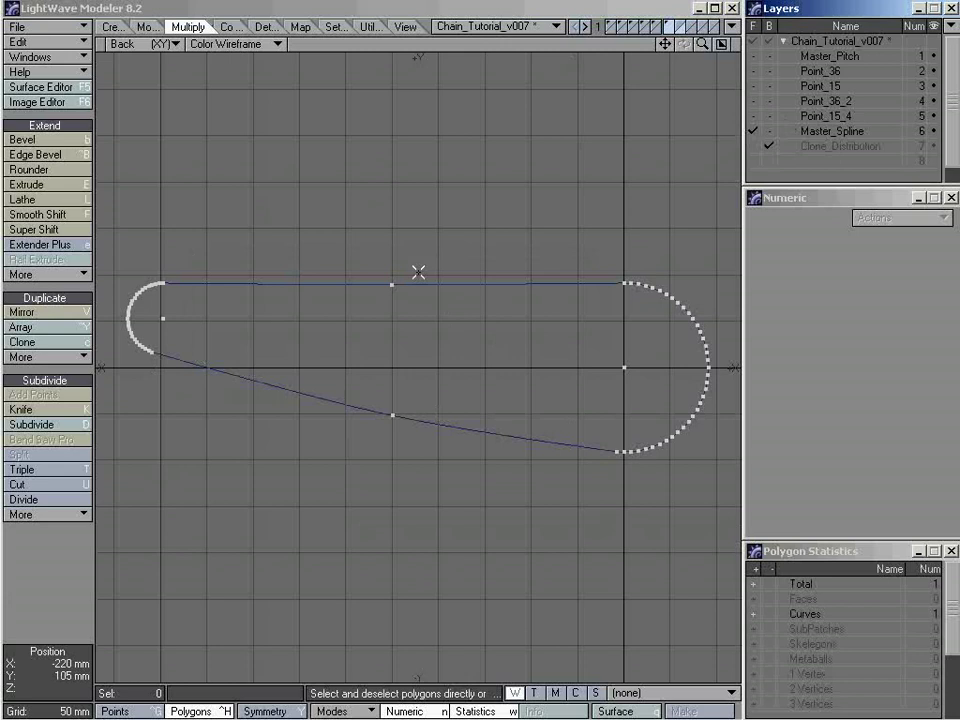
{"action": "left_click", "coordinate": [404, 26]}
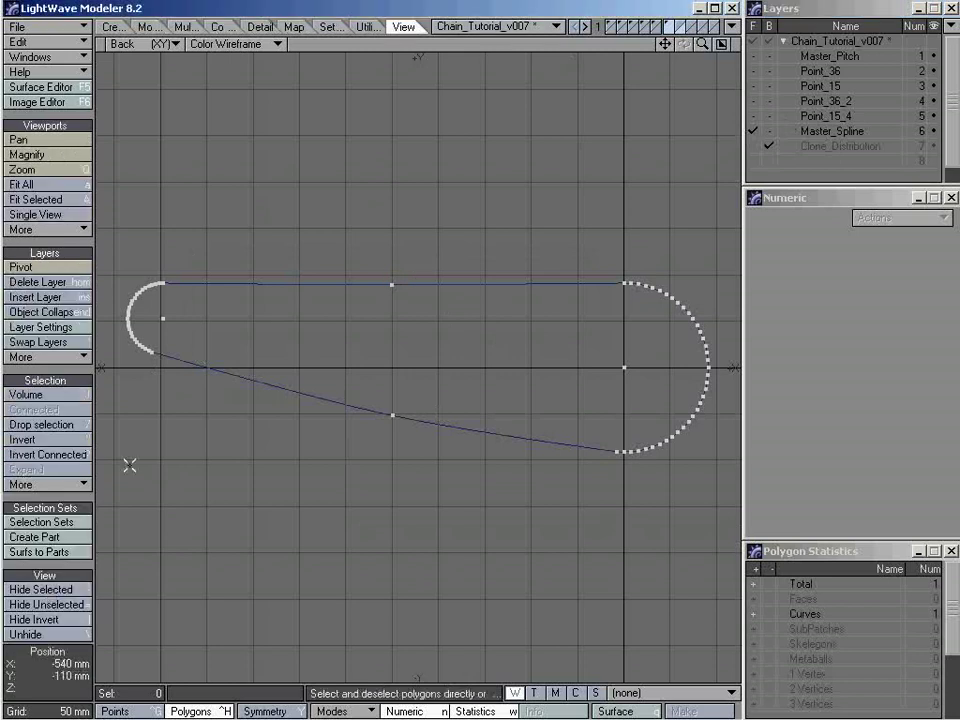
{"action": "left_click", "coordinate": [62, 636]}
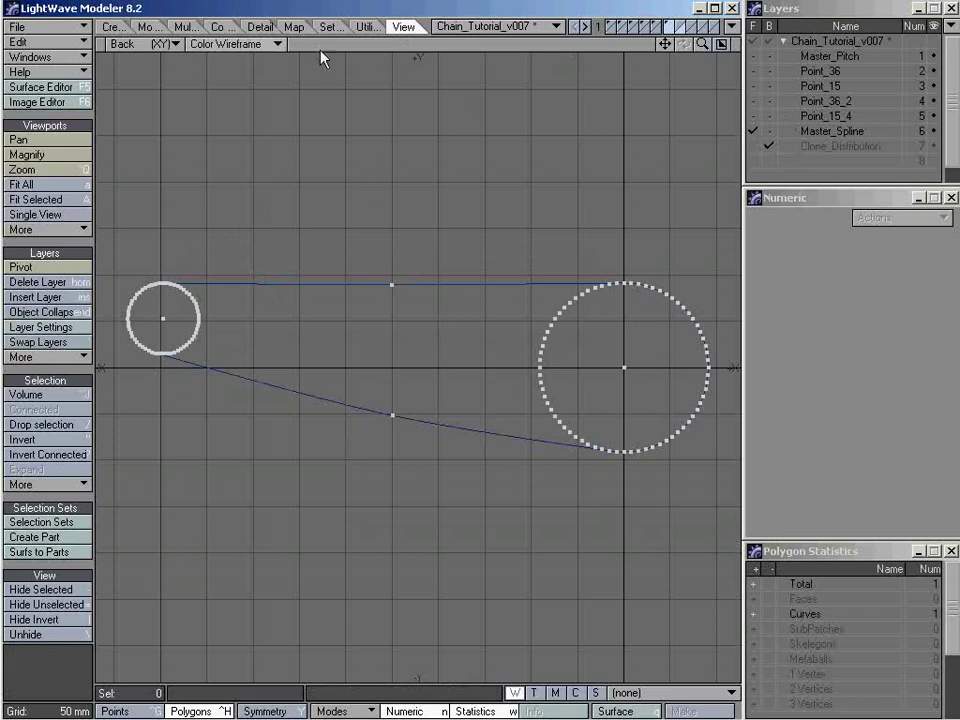
{"action": "left_click", "coordinate": [188, 26]}
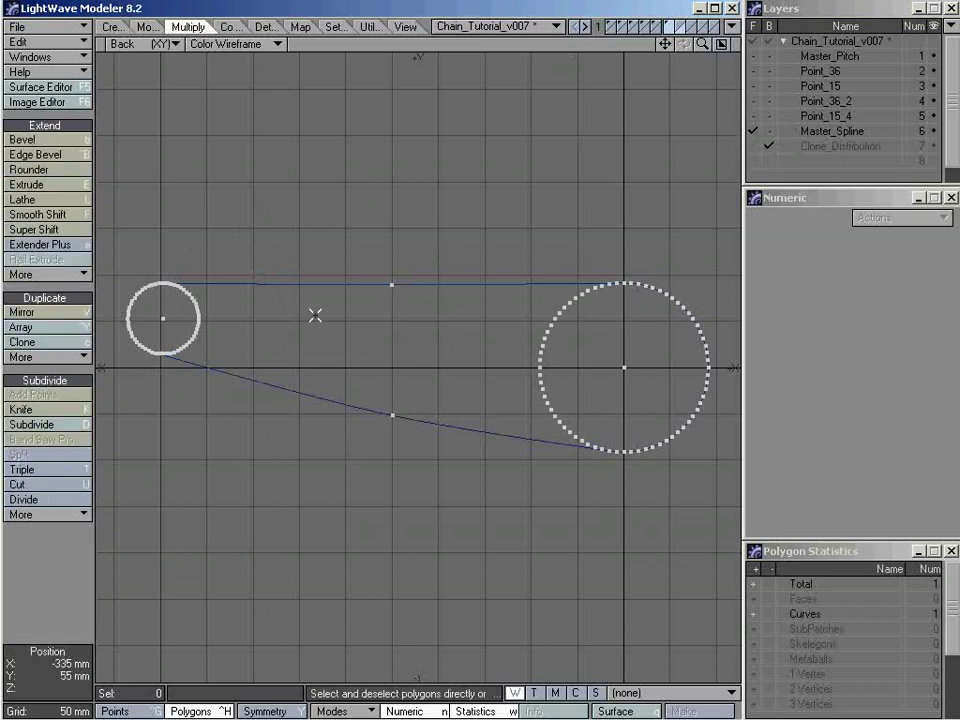
Step: Check where the spline starts by selecting the large circle's top point and the curve itself
{"action": "key", "text": "ctrl+g"}
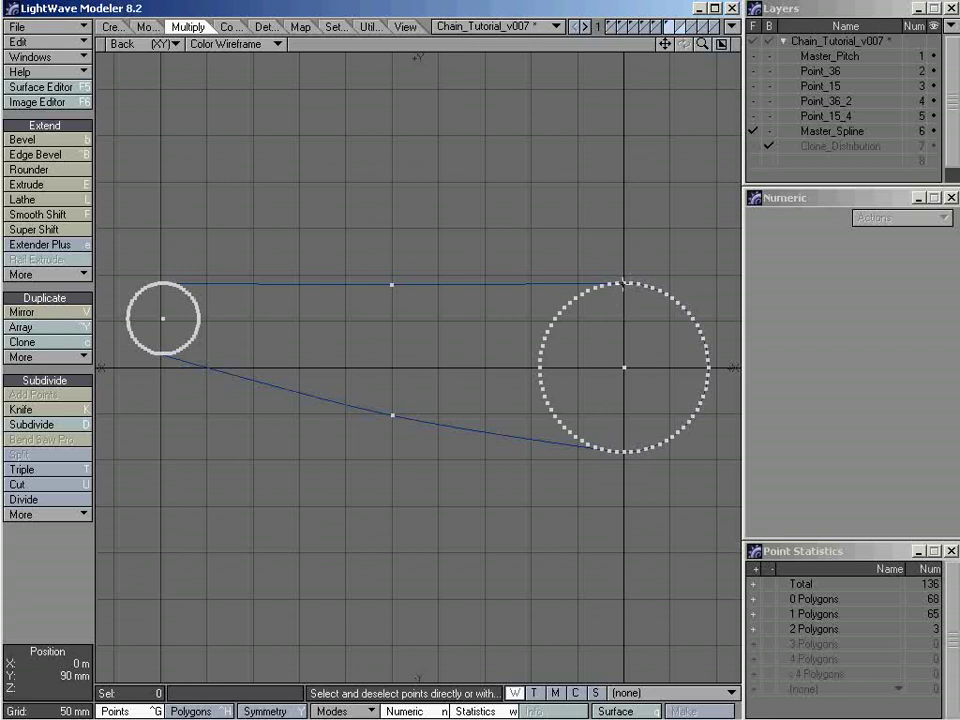
{"action": "left_click", "coordinate": [623, 284]}
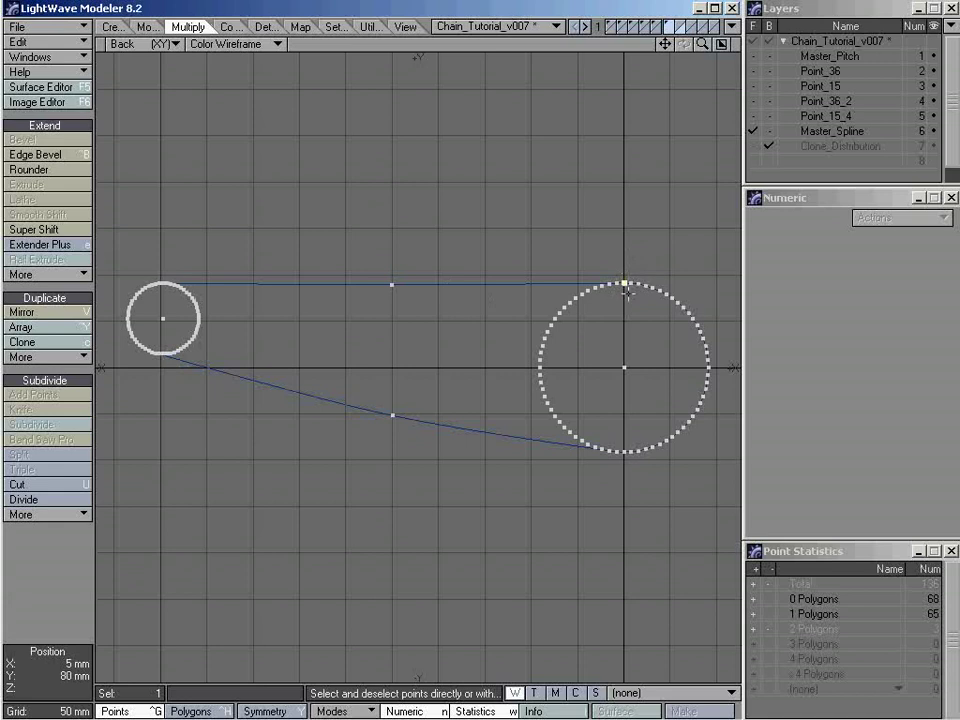
{"action": "key", "text": "ctrl+h"}
{"action": "left_click", "coordinate": [527, 293]}
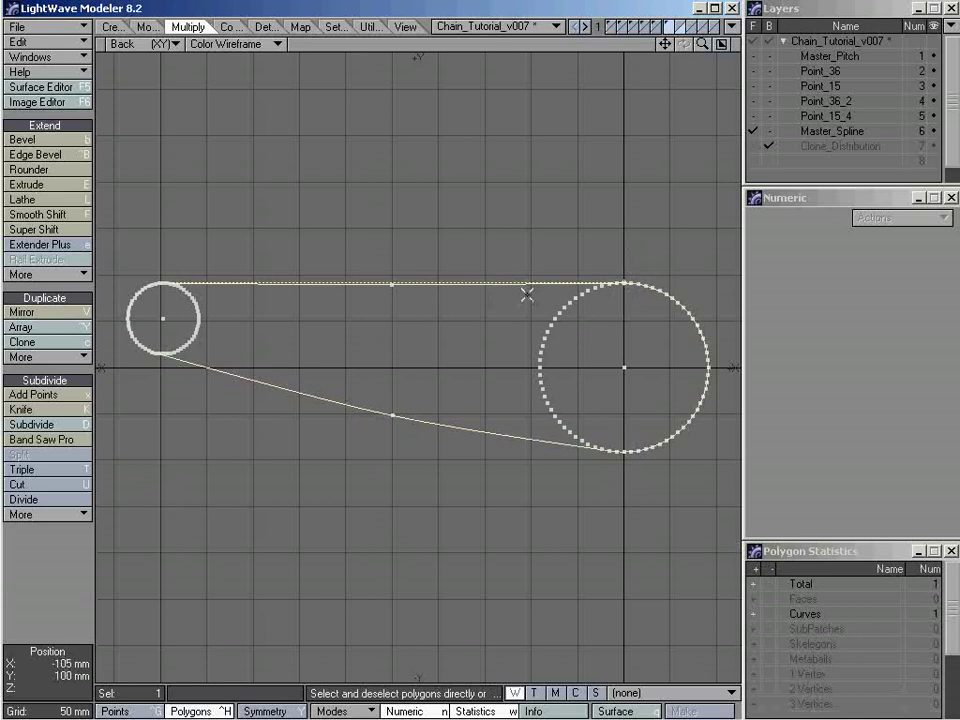
{"action": "key", "text": "ctrl+g"}
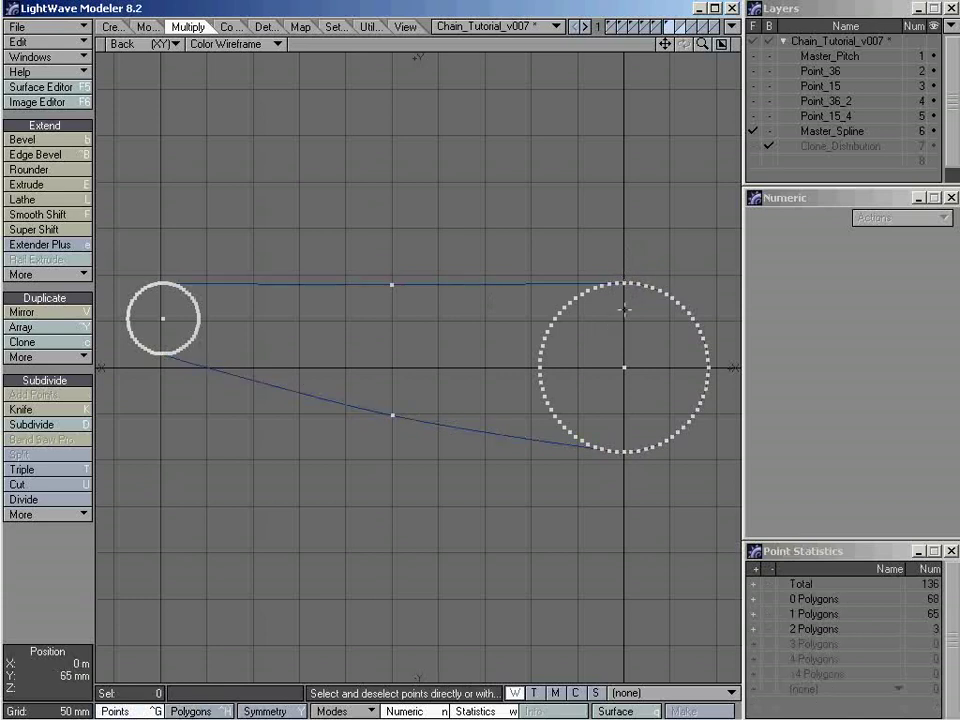
Step: Copy the point at the top of the large circle from Master_Spline into the Clone_Distribution layer
{"action": "left_click", "coordinate": [624, 284]}
{"action": "scroll", "coordinate": [620, 282], "scroll_direction": "up", "scroll_amount": 3}
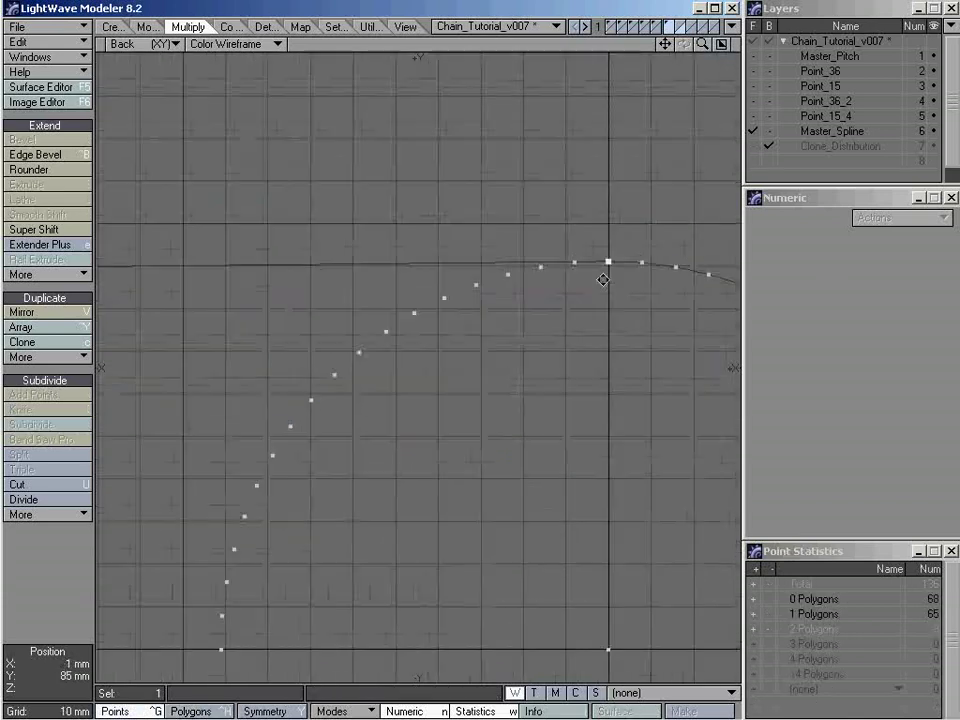
{"action": "key", "text": "Right"}
{"action": "key", "text": "Down"}
{"action": "scroll", "coordinate": [570, 276], "scroll_direction": "down", "scroll_amount": 2}
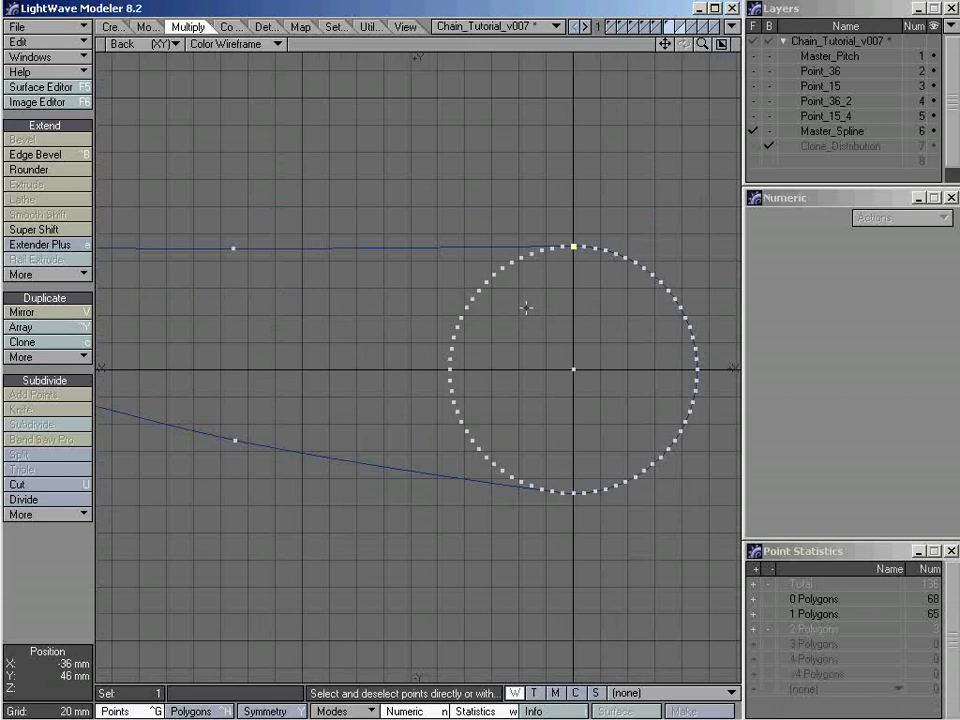
{"action": "key", "text": "apostrophe"}
{"action": "key", "text": "ctrl+v"}
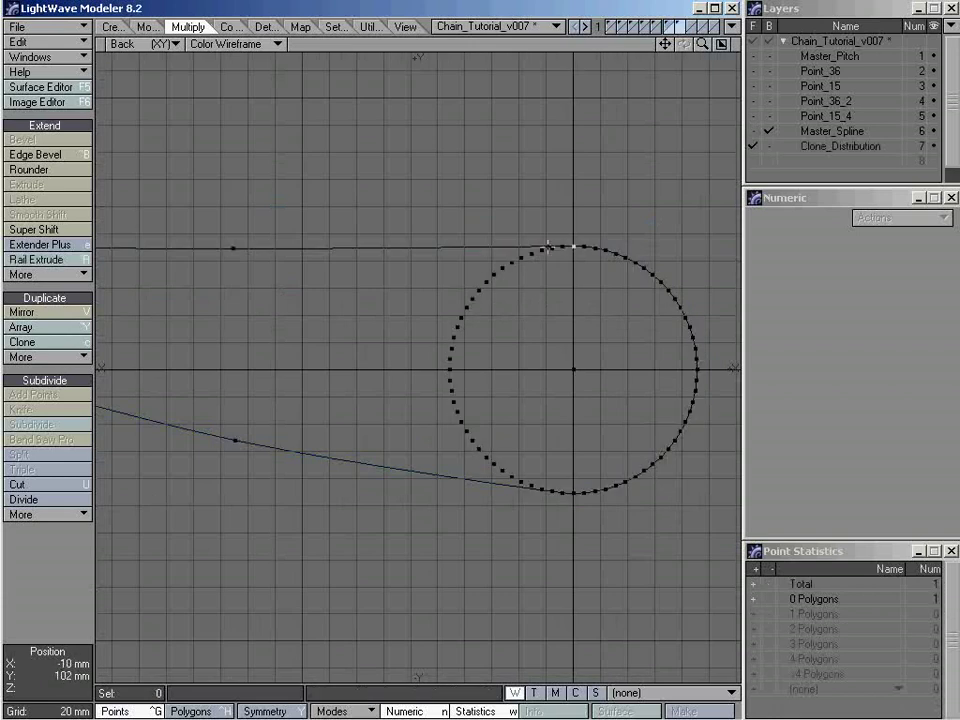
Step: Try a Rail Clone of the pasted point along the master spline, using uniform lengths, 70 segments and Oriented
{"action": "mouse_move", "coordinate": [585, 222]}
{"action": "right_mouse_down"}
{"action": "mouse_move", "coordinate": [598, 231]}
{"action": "mouse_move", "coordinate": [540, 255]}
{"action": "right_mouse_up"}
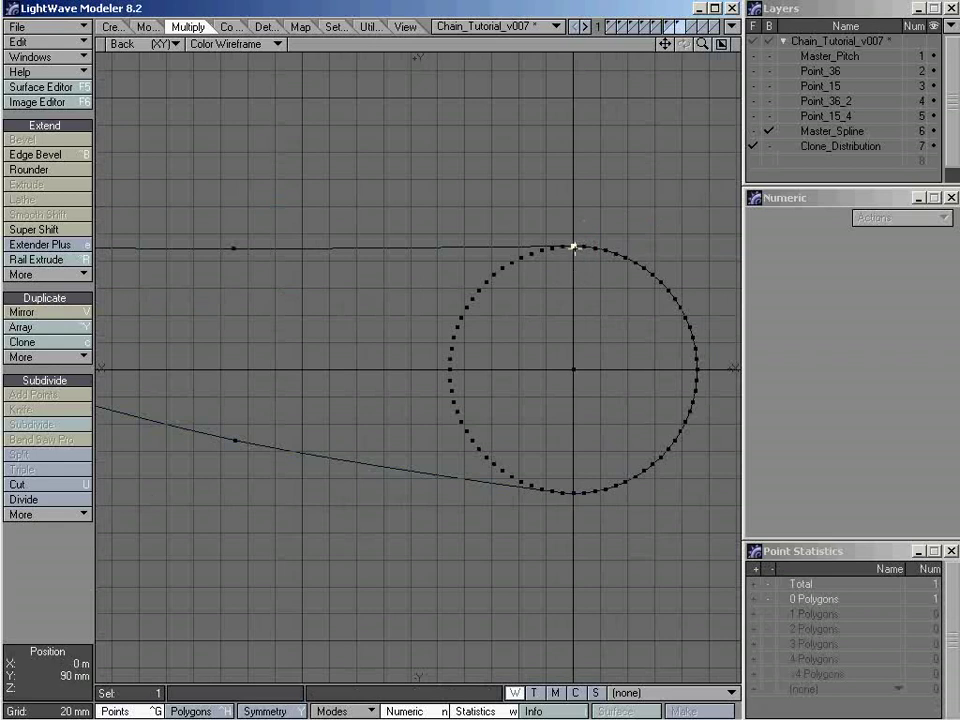
{"action": "key", "text": "a"}
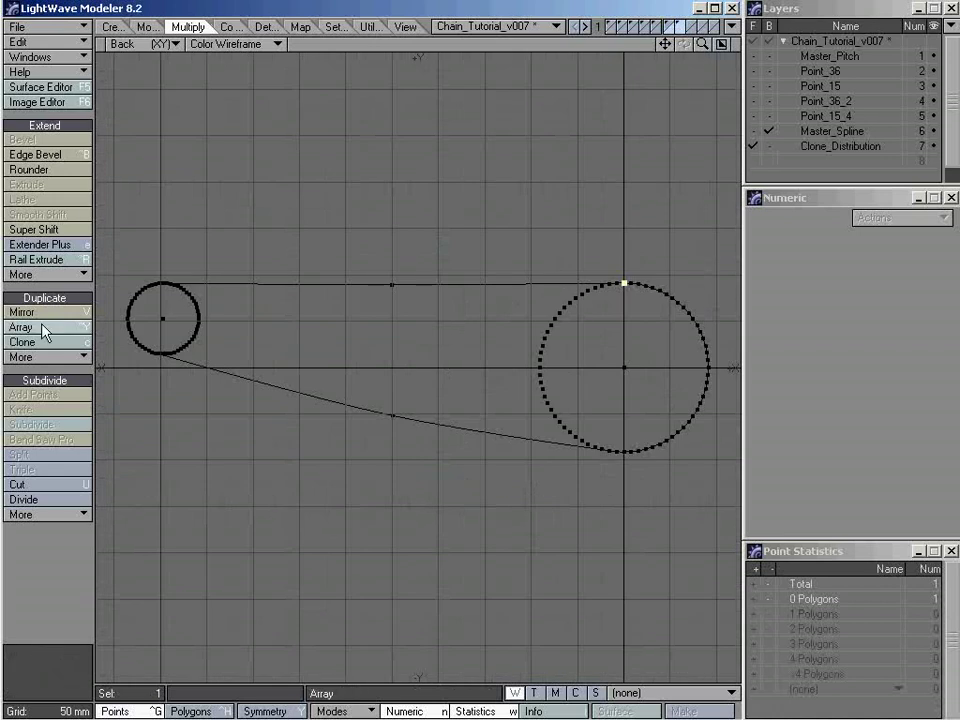
{"action": "left_click", "coordinate": [44, 362]}
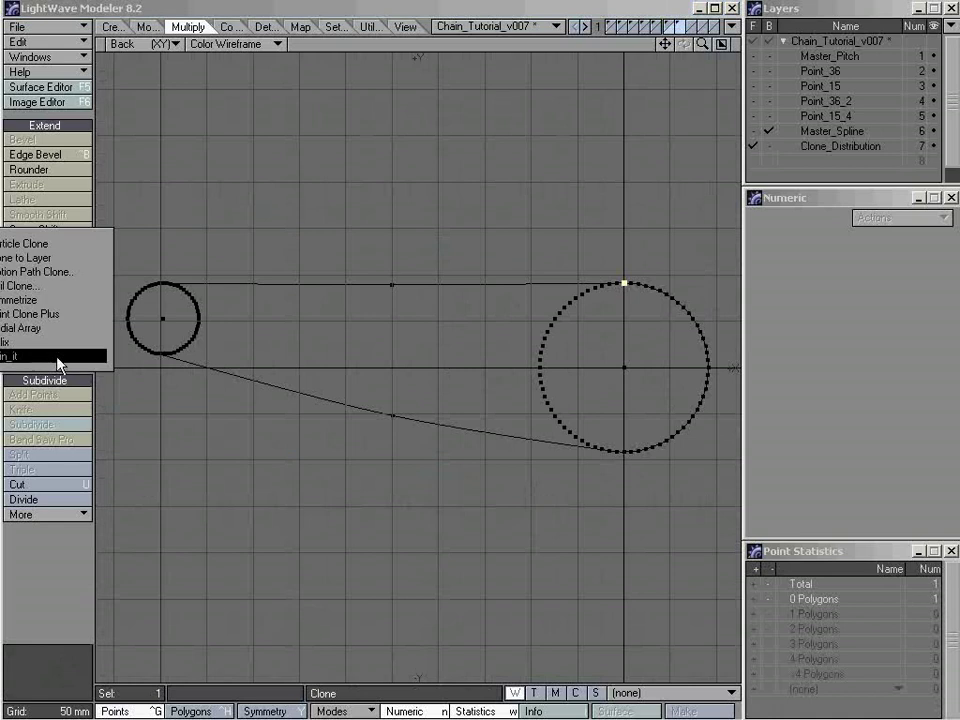
{"action": "left_click", "coordinate": [47, 291]}
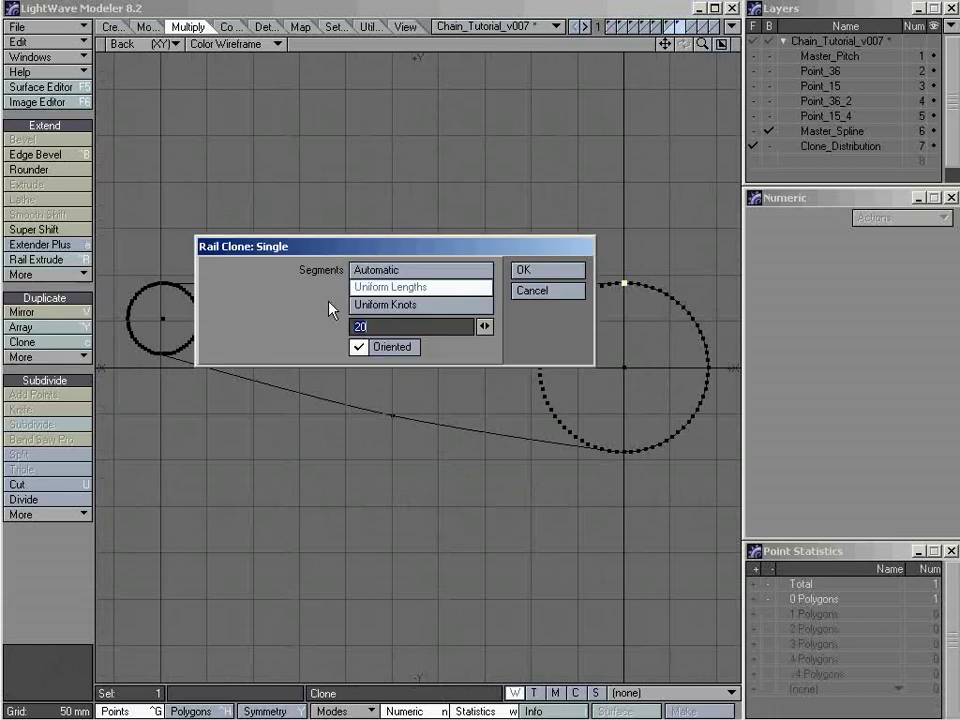
{"action": "mouse_move", "coordinate": [328, 246]}
{"action": "left_mouse_down"}
{"action": "mouse_move", "coordinate": [338, 422]}
{"action": "mouse_move", "coordinate": [322, 152]}
{"action": "mouse_move", "coordinate": [331, 143]}
{"action": "left_mouse_up"}
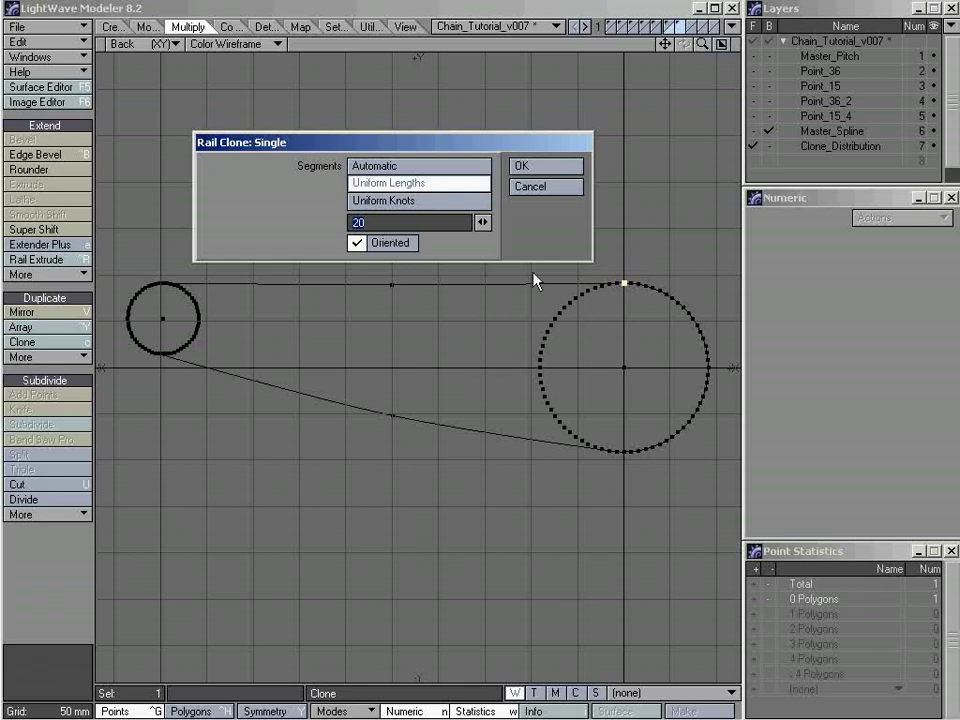
{"action": "key", "text": "BackSpace"}
{"action": "key", "text": "BackSpace"}
{"action": "type", "text": "70"}
{"action": "left_click", "coordinate": [530, 168]}
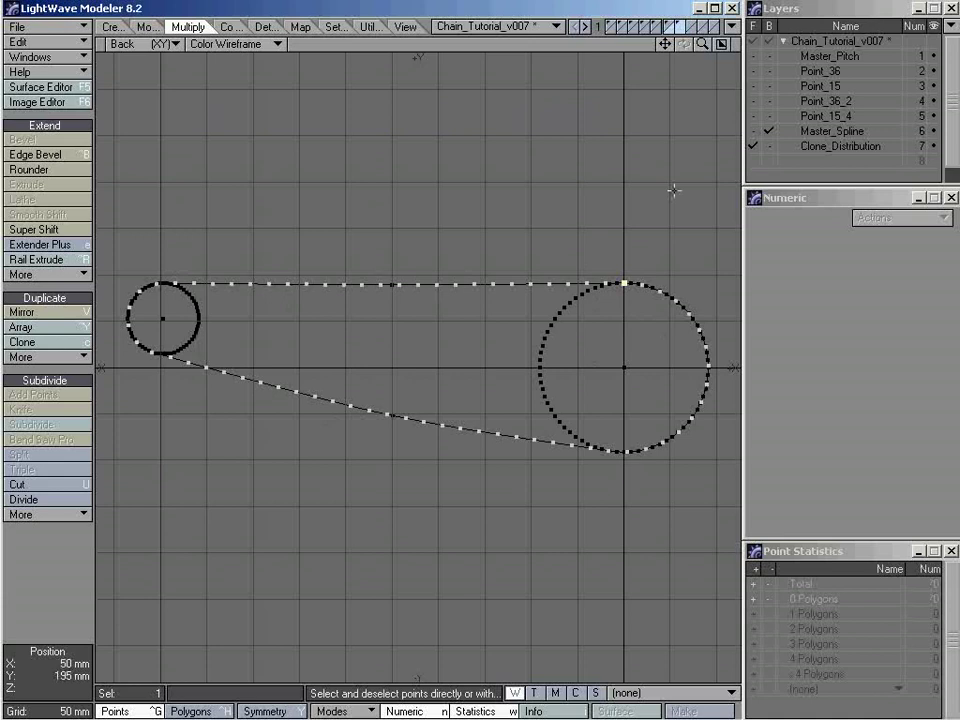
Step: Examine the cloned points around the large sprocket and select those on its outer arc to count them
{"action": "scroll", "coordinate": [630, 300], "scroll_direction": "up", "scroll_amount": 5}
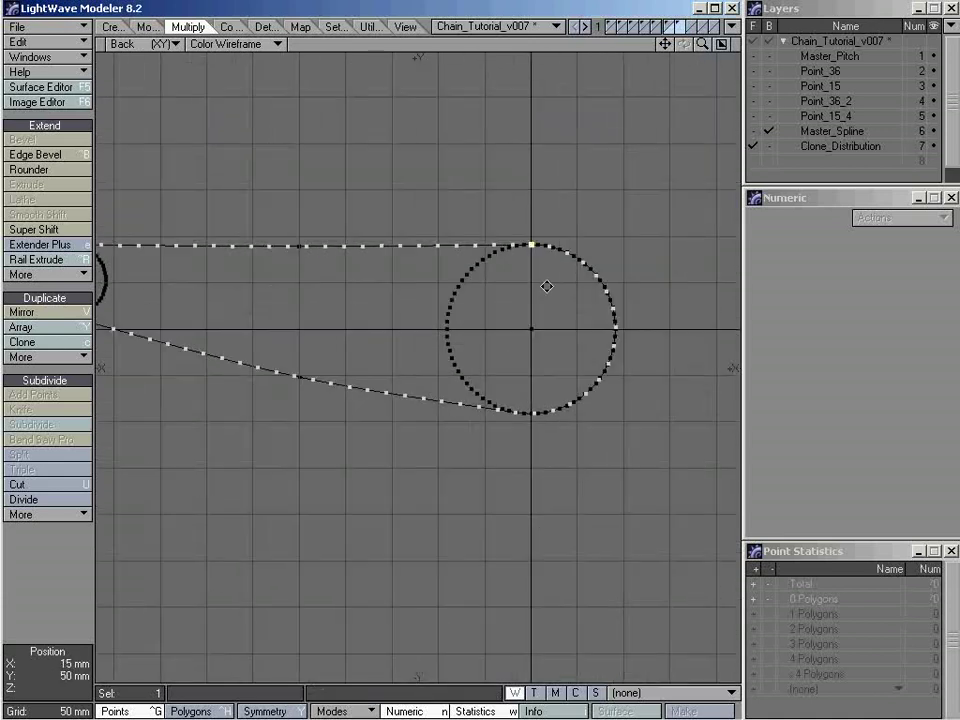
{"action": "left_click_drag", "start_coordinate": [664, 342], "coordinate": [595, 263], "text": "alt+shift"}
{"action": "scroll", "coordinate": [600, 250], "scroll_direction": "up", "scroll_amount": 1}
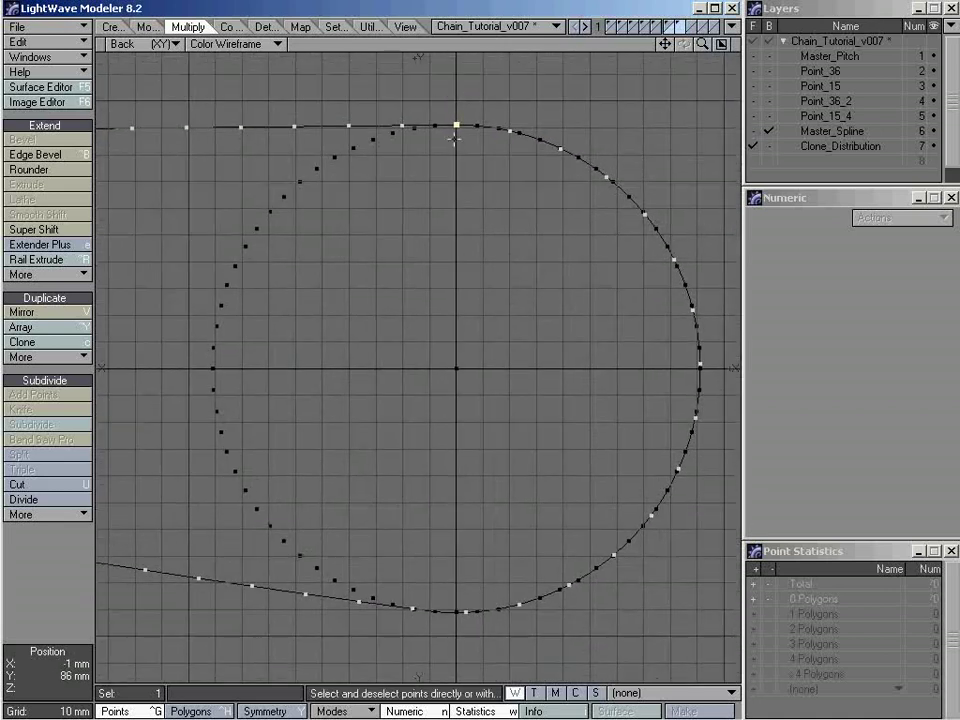
{"action": "scroll", "coordinate": [491, 227], "scroll_direction": "up", "scroll_amount": 2}
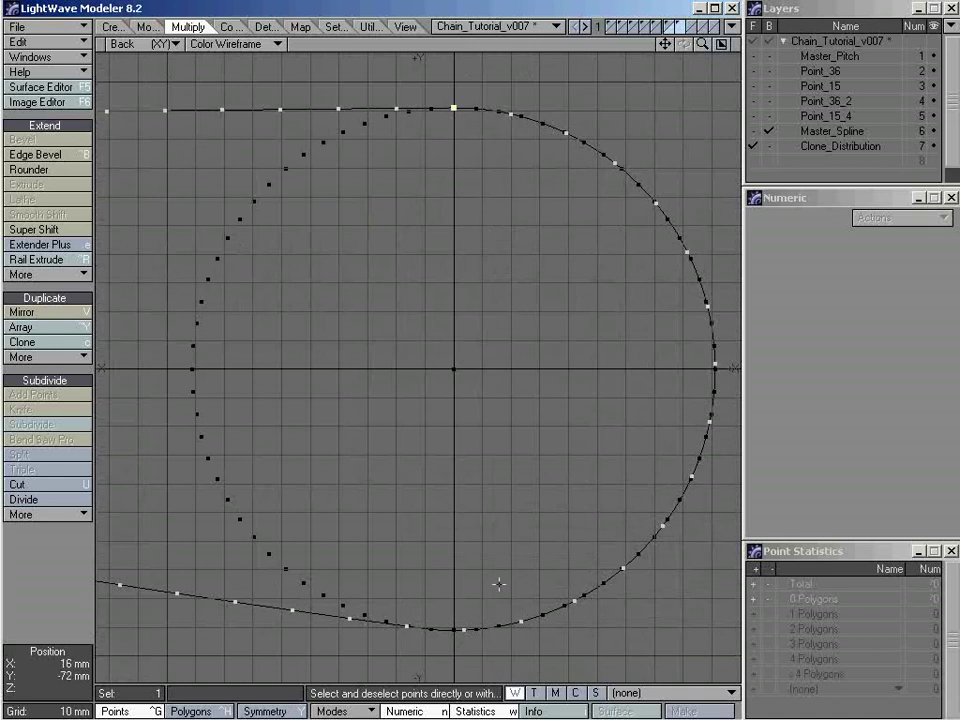
{"action": "key", "text": "slash"}
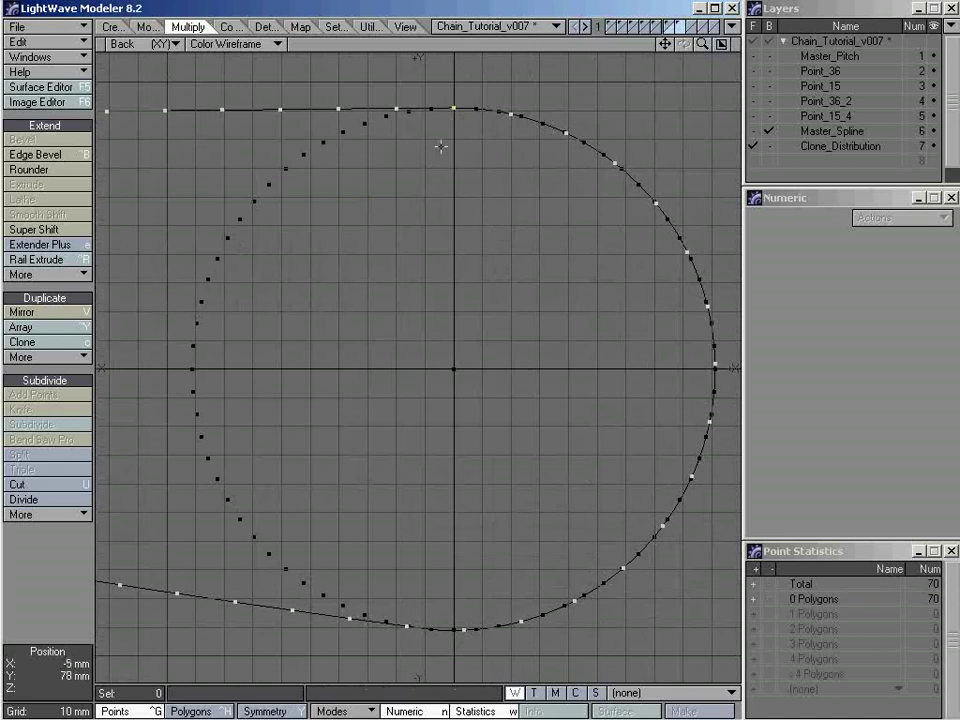
{"action": "mouse_move", "coordinate": [448, 128]}
{"action": "left_mouse_down"}
{"action": "mouse_move", "coordinate": [491, 69]}
{"action": "mouse_move", "coordinate": [789, 216]}
{"action": "mouse_move", "coordinate": [821, 368]}
{"action": "mouse_move", "coordinate": [722, 635]}
{"action": "mouse_move", "coordinate": [471, 675]}
{"action": "left_mouse_up"}
{"action": "mouse_move", "coordinate": [471, 675]}
{"action": "right_mouse_down"}
{"action": "mouse_move", "coordinate": [460, 665]}
{"action": "mouse_move", "coordinate": [440, 342]}
{"action": "right_mouse_up"}
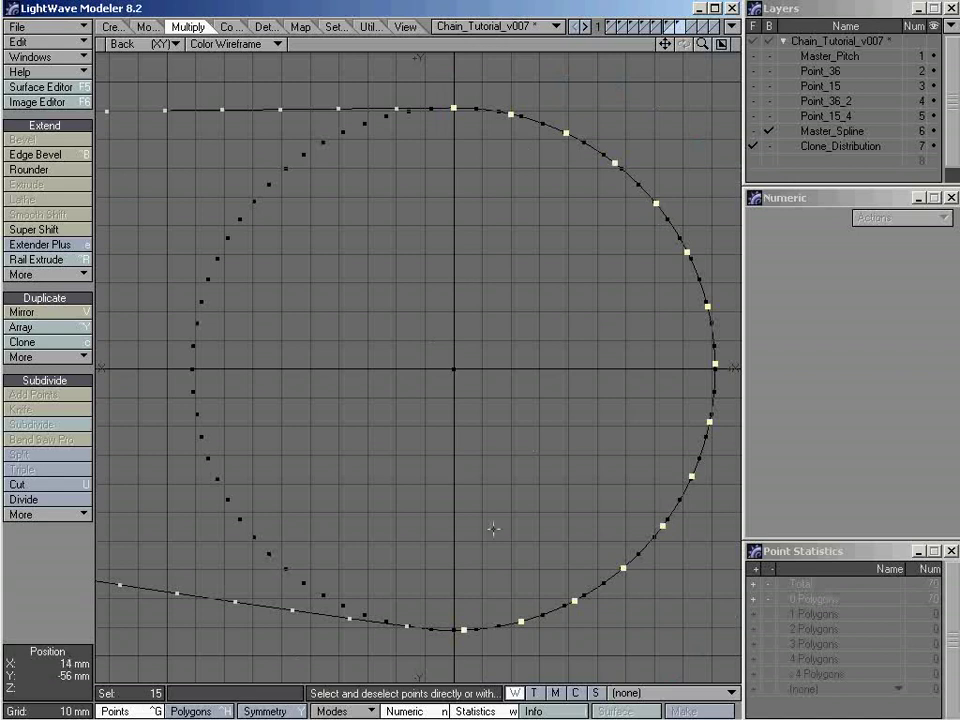
Step: Undo the 70-segment clone and try Rail Clone on the top point with 80 uniform-length segments
{"action": "left_click", "coordinate": [496, 320]}
{"action": "left_click", "coordinate": [454, 107]}
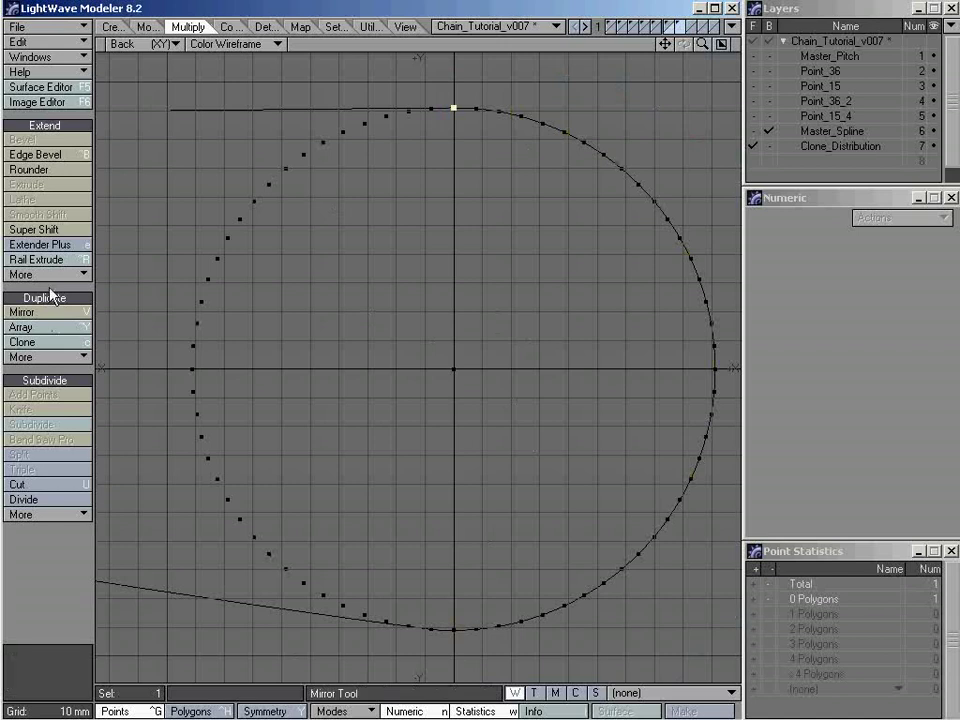
{"action": "left_click", "coordinate": [50, 357]}
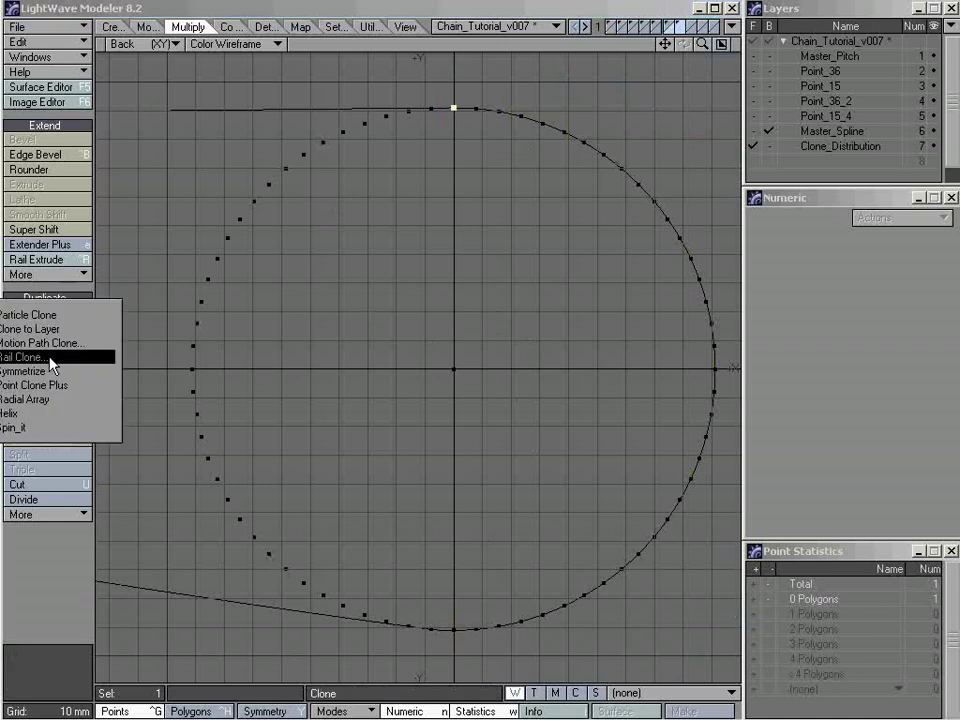
{"action": "left_click", "coordinate": [49, 358]}
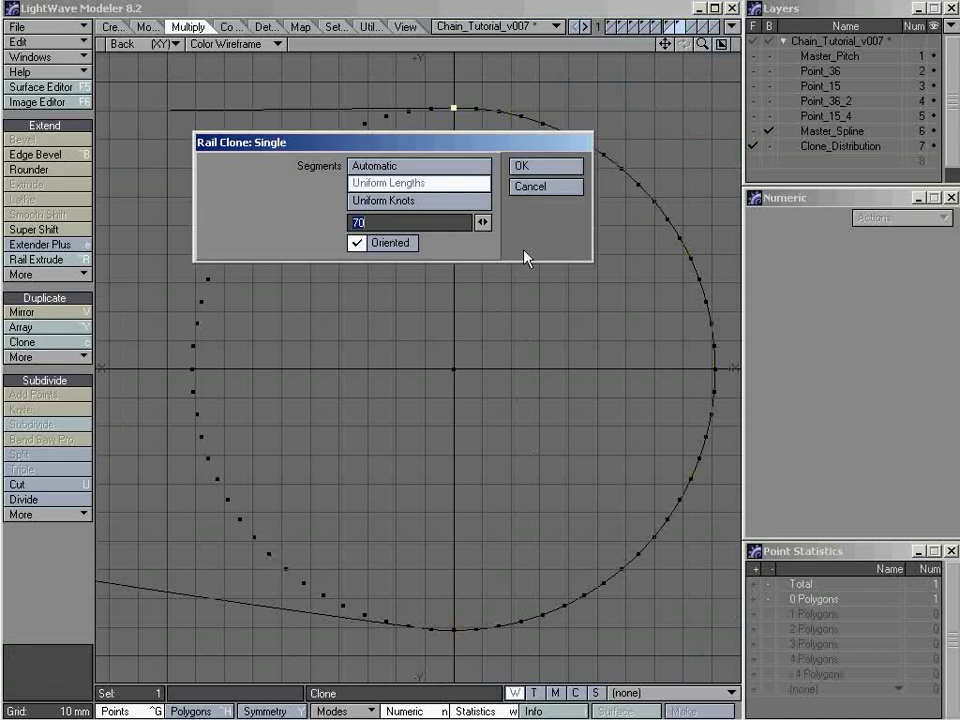
{"action": "type", "text": "80"}
{"action": "left_click_drag", "start_coordinate": [452, 147], "coordinate": [447, 250]}
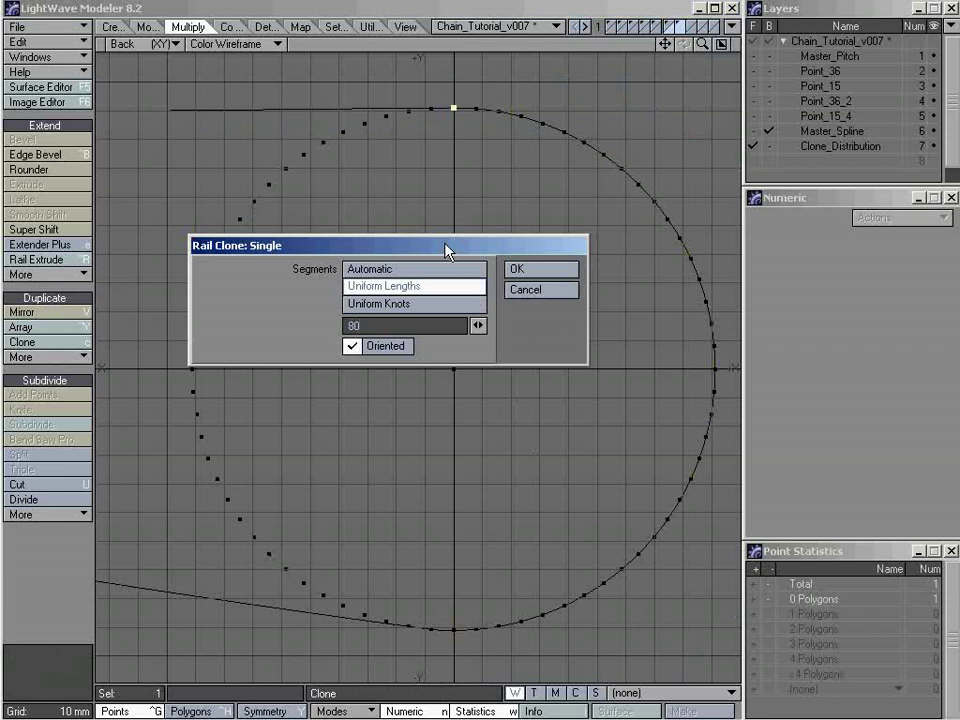
{"action": "key", "text": "Return"}
{"action": "left_click", "coordinate": [349, 325]}
{"action": "left_click", "coordinate": [530, 270]}
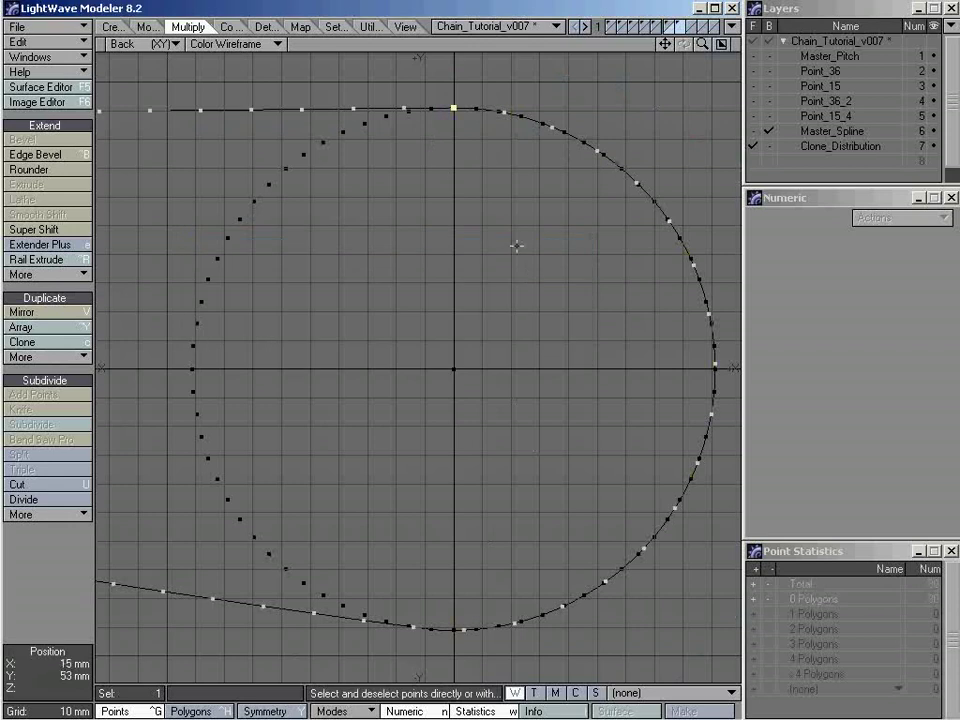
Step: Select the clones on the large sprocket's outer arc to count them, and undo the 80-segment clone
{"action": "mouse_move", "coordinate": [435, 130]}
{"action": "left_mouse_down"}
{"action": "mouse_move", "coordinate": [431, 94]}
{"action": "mouse_move", "coordinate": [580, 90]}
{"action": "mouse_move", "coordinate": [790, 351]}
{"action": "mouse_move", "coordinate": [673, 595]}
{"action": "mouse_move", "coordinate": [530, 641]}
{"action": "mouse_move", "coordinate": [440, 635]}
{"action": "left_mouse_up"}
{"action": "right_click_drag", "start_coordinate": [440, 635], "coordinate": [442, 637]}
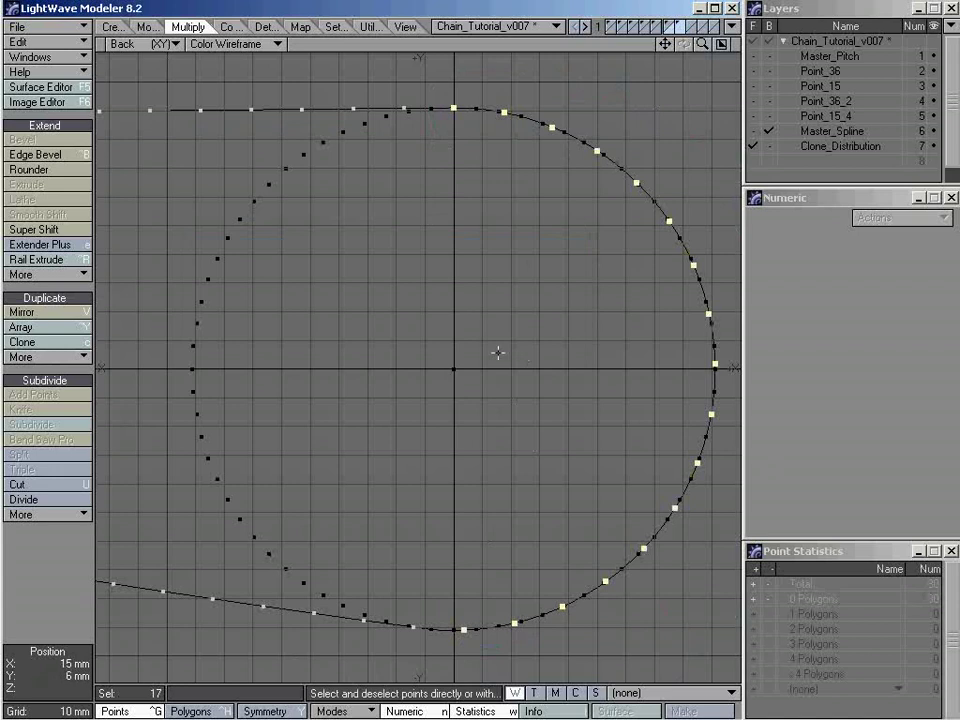
{"action": "key", "text": "u"}
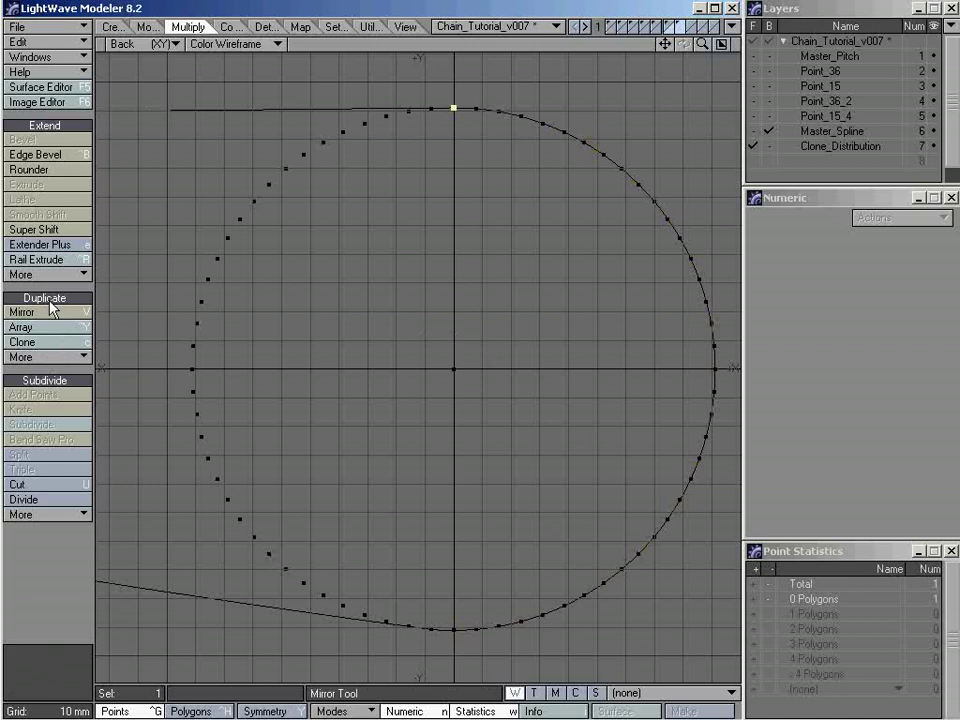
Step: Rail Clone the top point along the master spline with 90 uniform-length segments and Oriented enabled
{"action": "left_click", "coordinate": [48, 357]}
{"action": "left_click", "coordinate": [48, 357]}
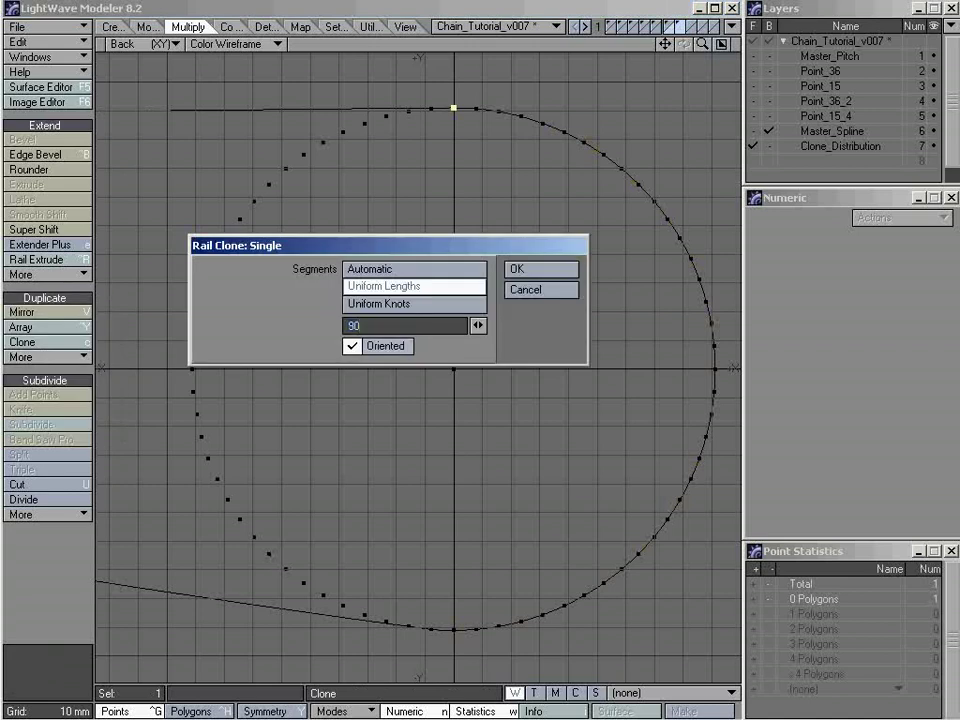
{"action": "left_click", "coordinate": [516, 269]}
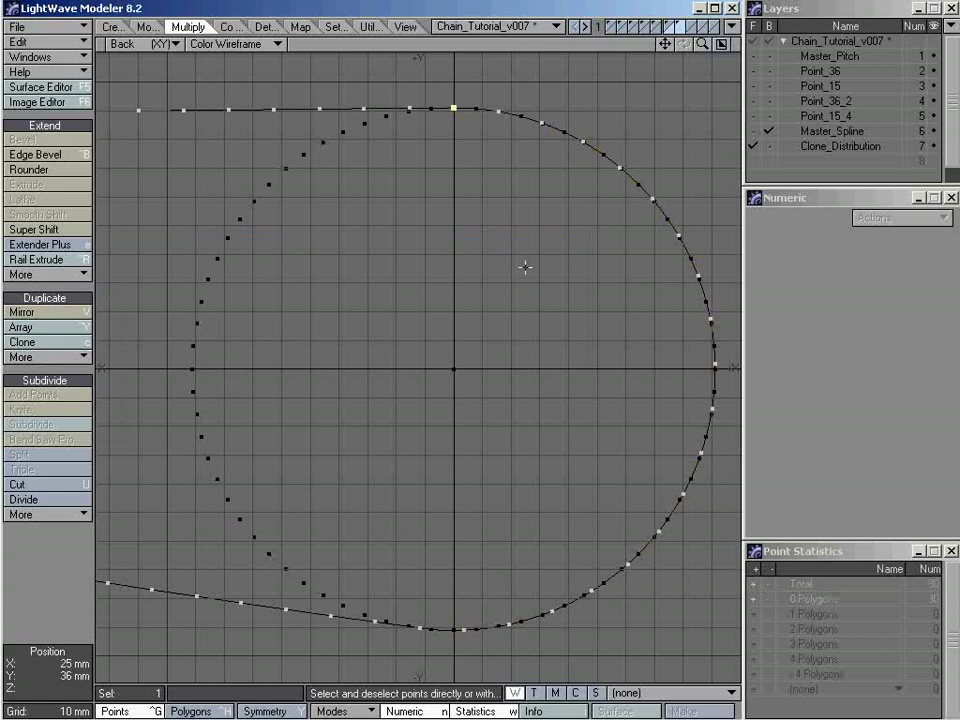
Step: Count the clones on the large sprocket's outer arc by selecting them, and compare with the Point_36 and Point_36_2 layers
{"action": "left_click", "coordinate": [407, 163]}
{"action": "mouse_move", "coordinate": [438, 124]}
{"action": "right_mouse_down"}
{"action": "mouse_move", "coordinate": [613, 128]}
{"action": "mouse_move", "coordinate": [752, 350]}
{"action": "mouse_move", "coordinate": [743, 478]}
{"action": "mouse_move", "coordinate": [621, 631]}
{"action": "mouse_move", "coordinate": [483, 651]}
{"action": "mouse_move", "coordinate": [465, 640]}
{"action": "mouse_move", "coordinate": [368, 176]}
{"action": "right_mouse_up"}
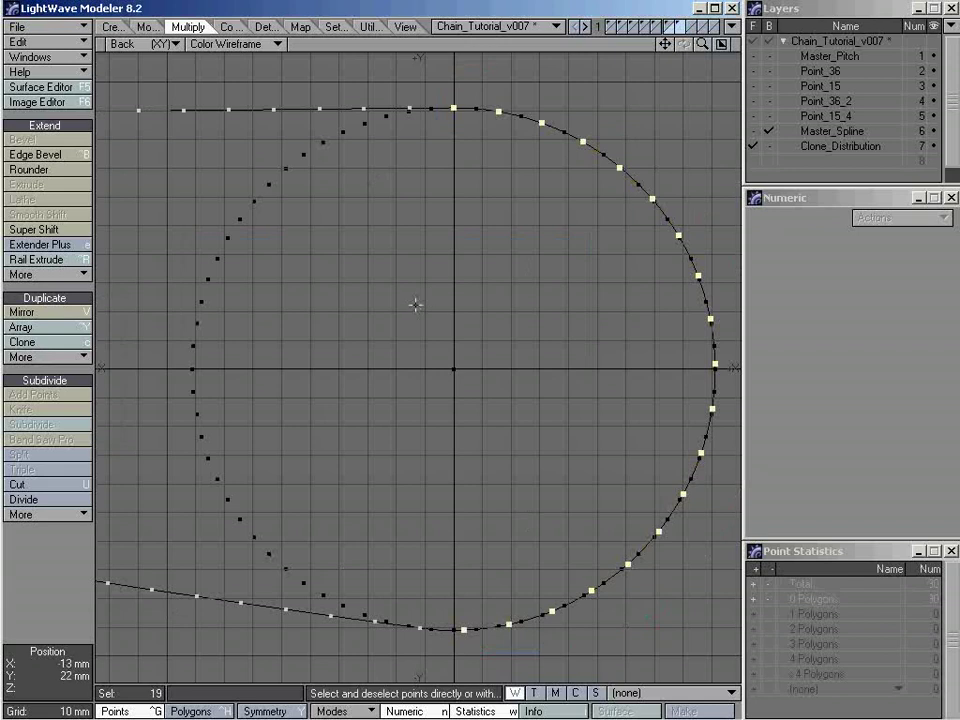
{"action": "left_click", "coordinate": [820, 72]}
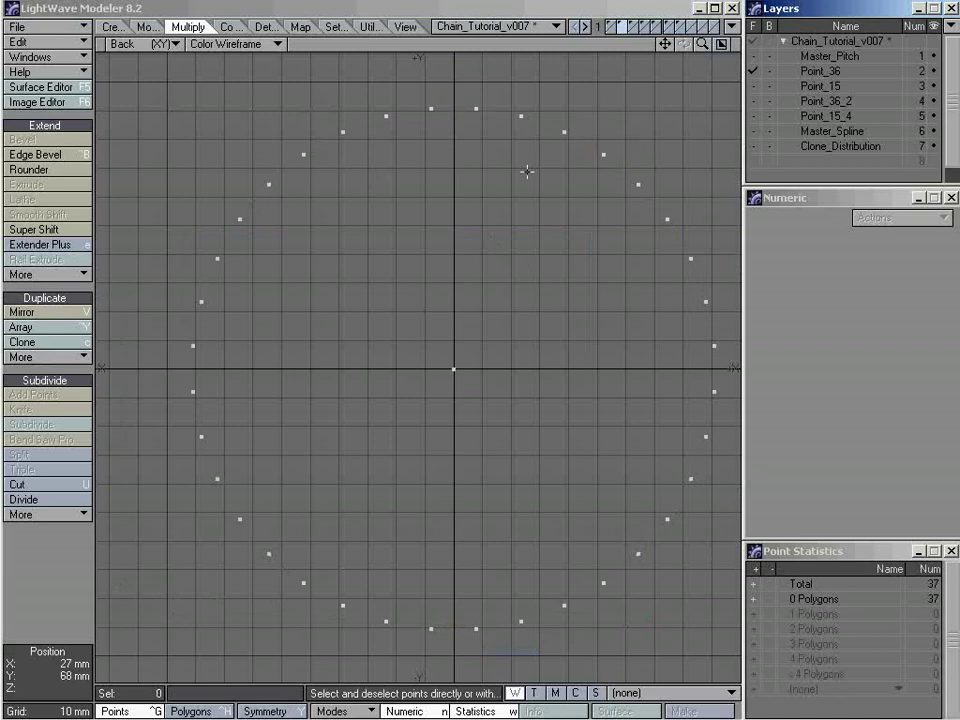
{"action": "left_click", "coordinate": [815, 102]}
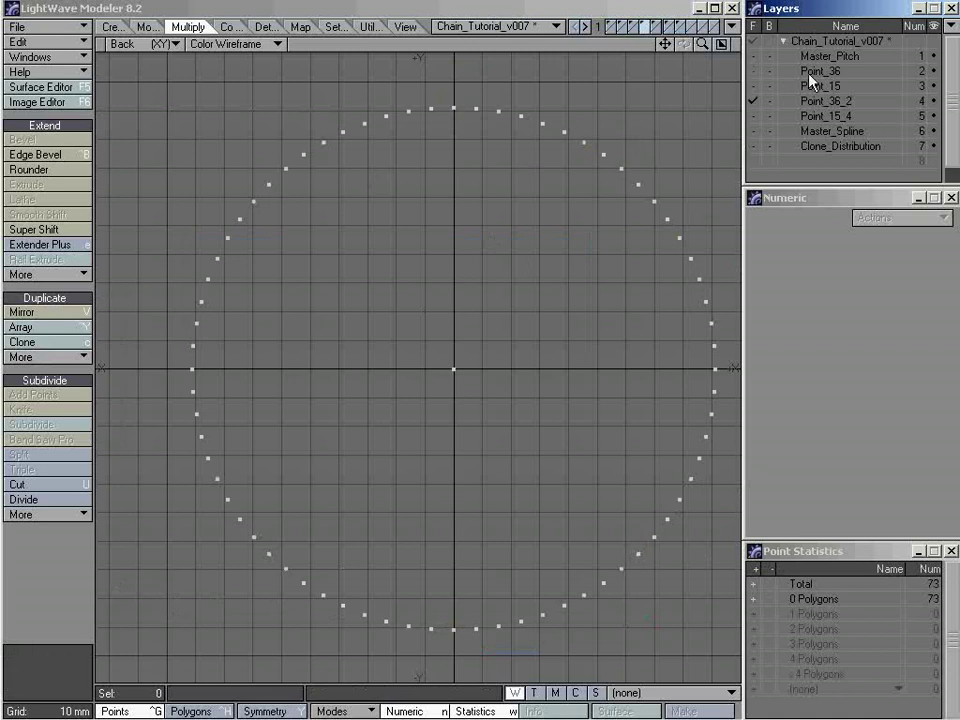
Step: Count the points on the large sprocket's outer arc in the Point_36 and Master_Spline layers by selecting them
{"action": "left_click", "coordinate": [815, 72]}
{"action": "mouse_move", "coordinate": [450, 122]}
{"action": "right_mouse_down"}
{"action": "mouse_move", "coordinate": [514, 81]}
{"action": "mouse_move", "coordinate": [670, 133]}
{"action": "mouse_move", "coordinate": [781, 385]}
{"action": "mouse_move", "coordinate": [679, 591]}
{"action": "mouse_move", "coordinate": [609, 637]}
{"action": "mouse_move", "coordinate": [454, 655]}
{"action": "mouse_move", "coordinate": [527, 469]}
{"action": "mouse_move", "coordinate": [572, 261]}
{"action": "mouse_move", "coordinate": [452, 135]}
{"action": "right_mouse_up"}
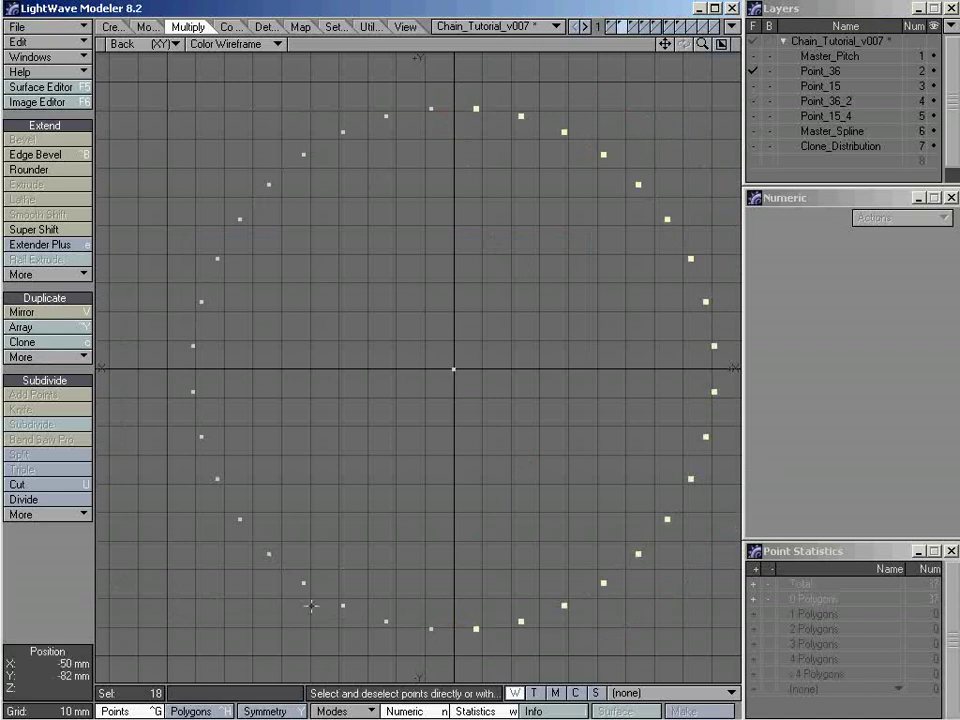
{"action": "left_click", "coordinate": [818, 133]}
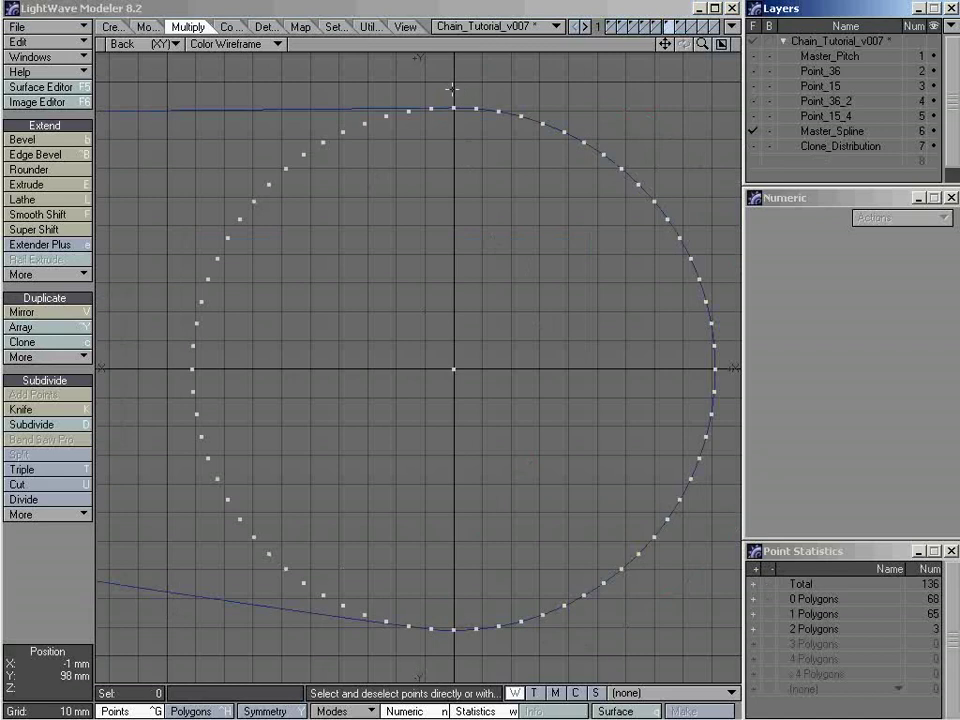
{"action": "left_click", "coordinate": [452, 122]}
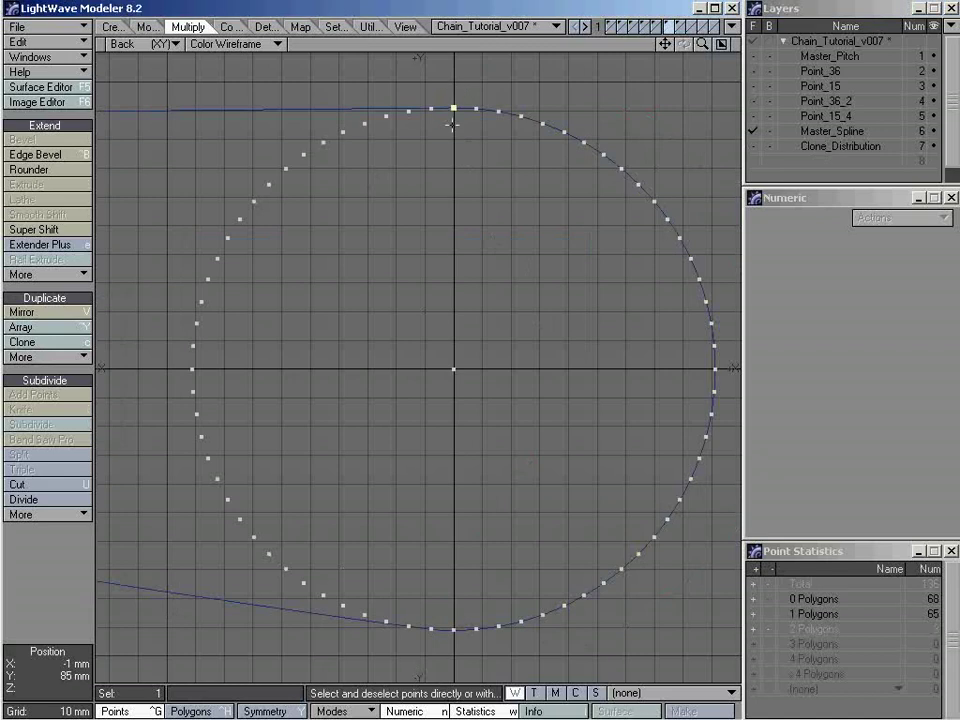
{"action": "key", "text": "slash"}
{"action": "mouse_move", "coordinate": [444, 118]}
{"action": "right_mouse_down"}
{"action": "mouse_move", "coordinate": [456, 90]}
{"action": "mouse_move", "coordinate": [492, 80]}
{"action": "mouse_move", "coordinate": [553, 92]}
{"action": "mouse_move", "coordinate": [722, 168]}
{"action": "mouse_move", "coordinate": [729, 527]}
{"action": "mouse_move", "coordinate": [601, 643]}
{"action": "mouse_move", "coordinate": [462, 655]}
{"action": "mouse_move", "coordinate": [442, 640]}
{"action": "mouse_move", "coordinate": [441, 598]}
{"action": "mouse_move", "coordinate": [442, 640]}
{"action": "mouse_move", "coordinate": [465, 658]}
{"action": "mouse_move", "coordinate": [476, 201]}
{"action": "right_mouse_up"}
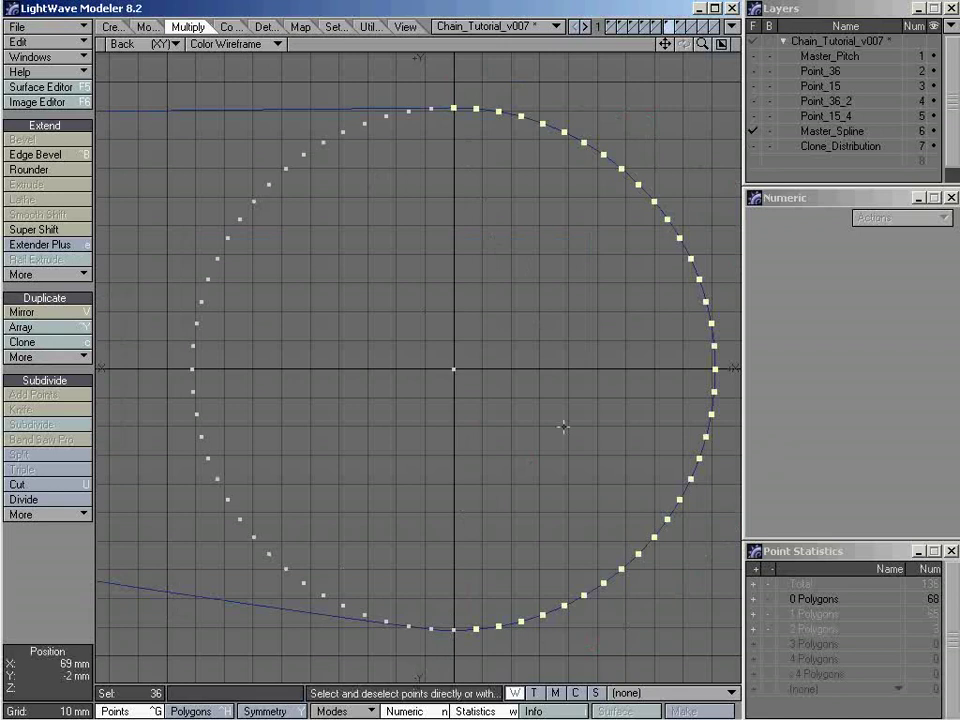
Step: Count the outer-arc clones in Clone_Distribution with Master_Spline in the background, and undo the 90-segment clone
{"action": "left_click", "coordinate": [846, 146]}
{"action": "left_click", "coordinate": [768, 131]}
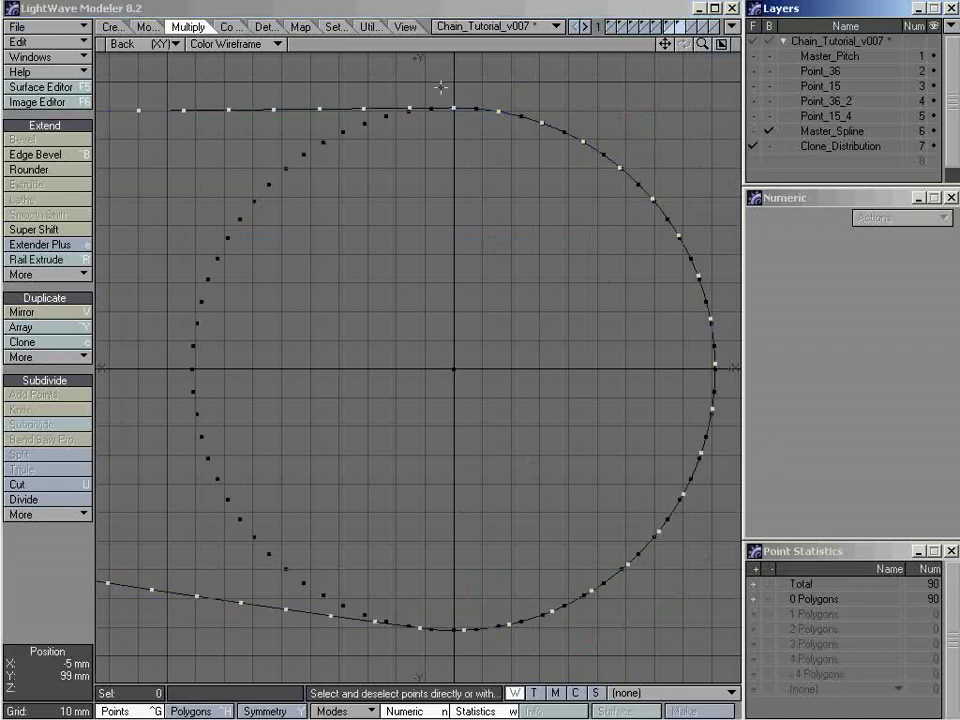
{"action": "mouse_move", "coordinate": [440, 85]}
{"action": "right_mouse_down"}
{"action": "mouse_move", "coordinate": [442, 491]}
{"action": "mouse_move", "coordinate": [465, 606]}
{"action": "mouse_move", "coordinate": [489, 636]}
{"action": "mouse_move", "coordinate": [600, 647]}
{"action": "mouse_move", "coordinate": [596, 345]}
{"action": "mouse_move", "coordinate": [546, 142]}
{"action": "mouse_move", "coordinate": [312, 58]}
{"action": "right_mouse_up"}
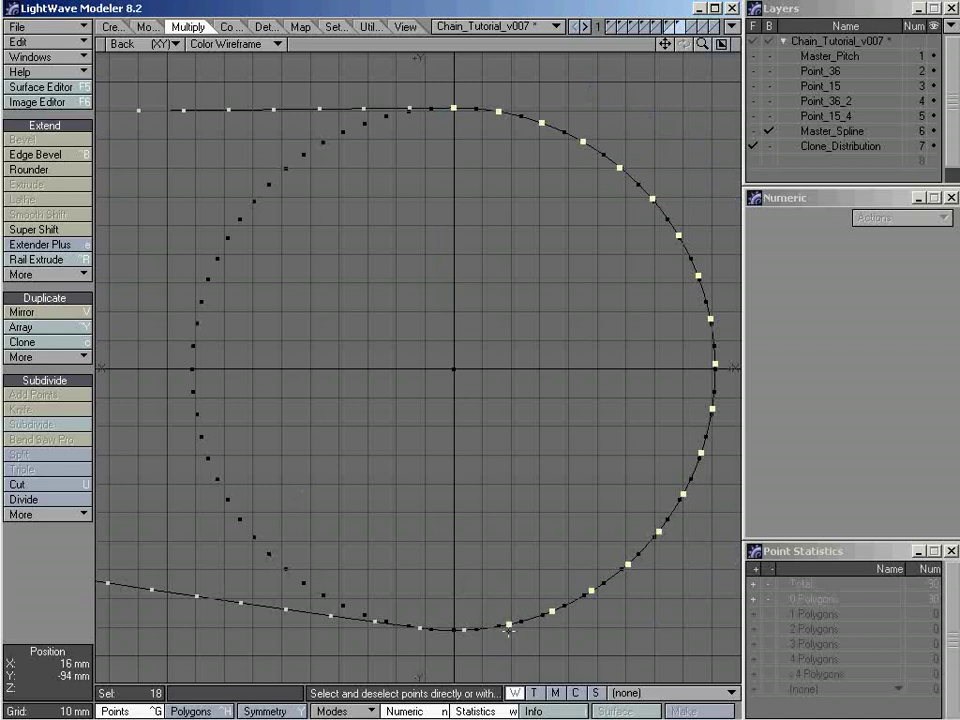
{"action": "left_click", "coordinate": [467, 637]}
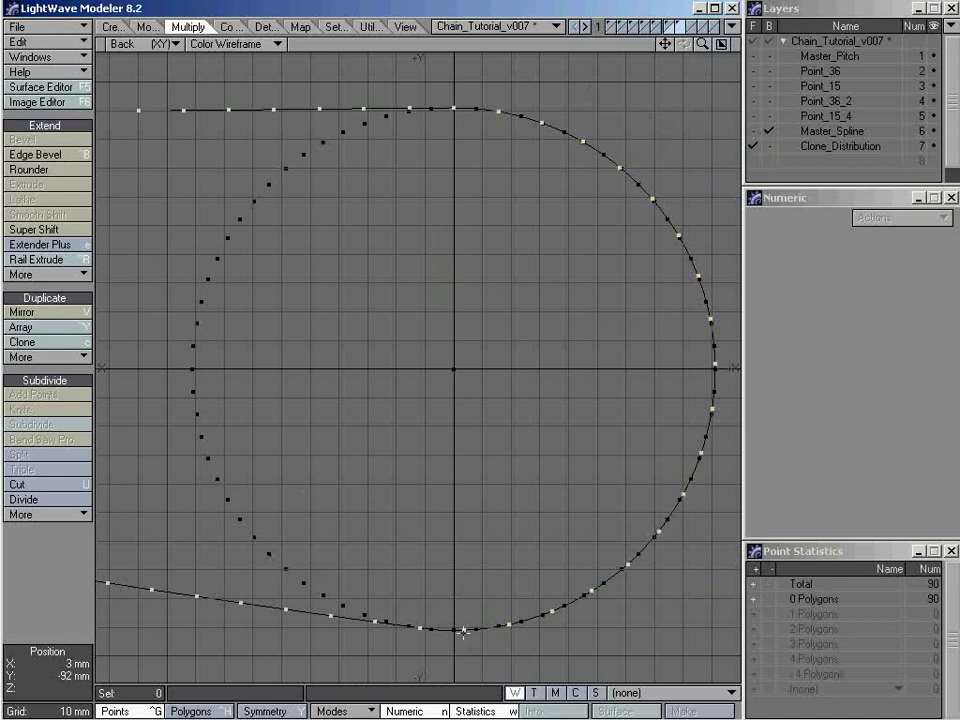
{"action": "left_click", "coordinate": [450, 627]}
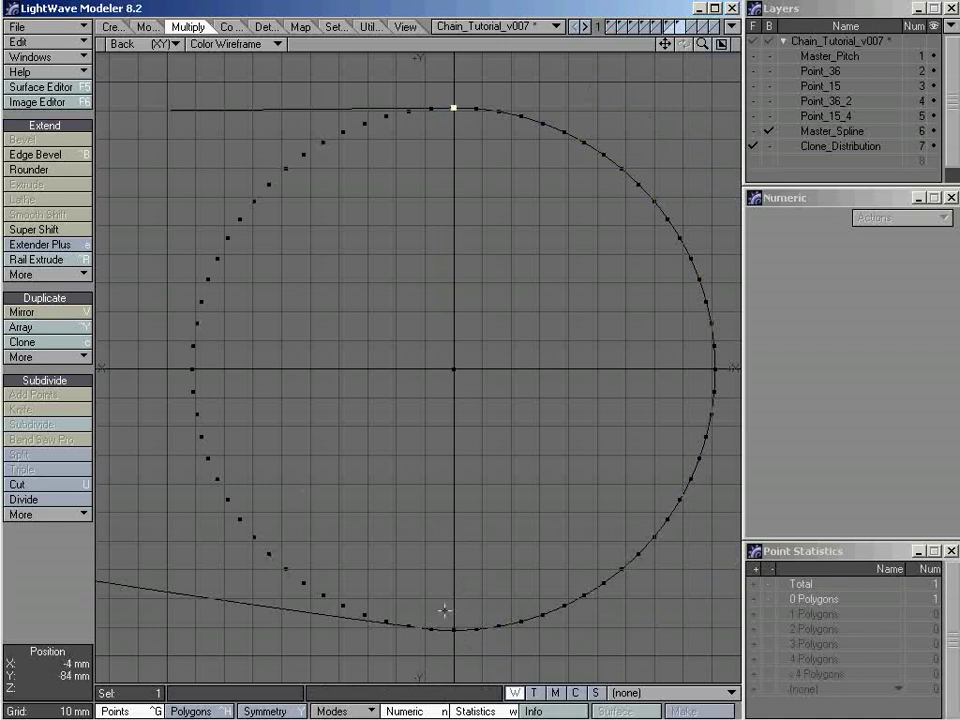
Step: Rail Clone the top point along the master spline with 88 uniform-length segments and Oriented enabled
{"action": "left_click", "coordinate": [40, 362]}
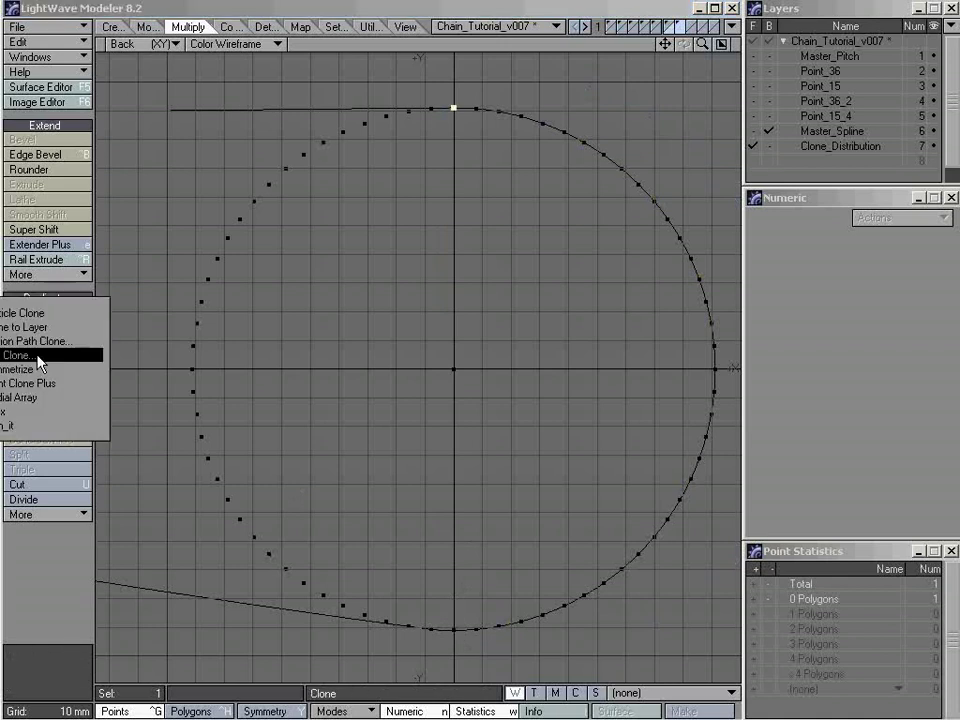
{"action": "left_click", "coordinate": [36, 360]}
{"action": "type", "text": "88"}
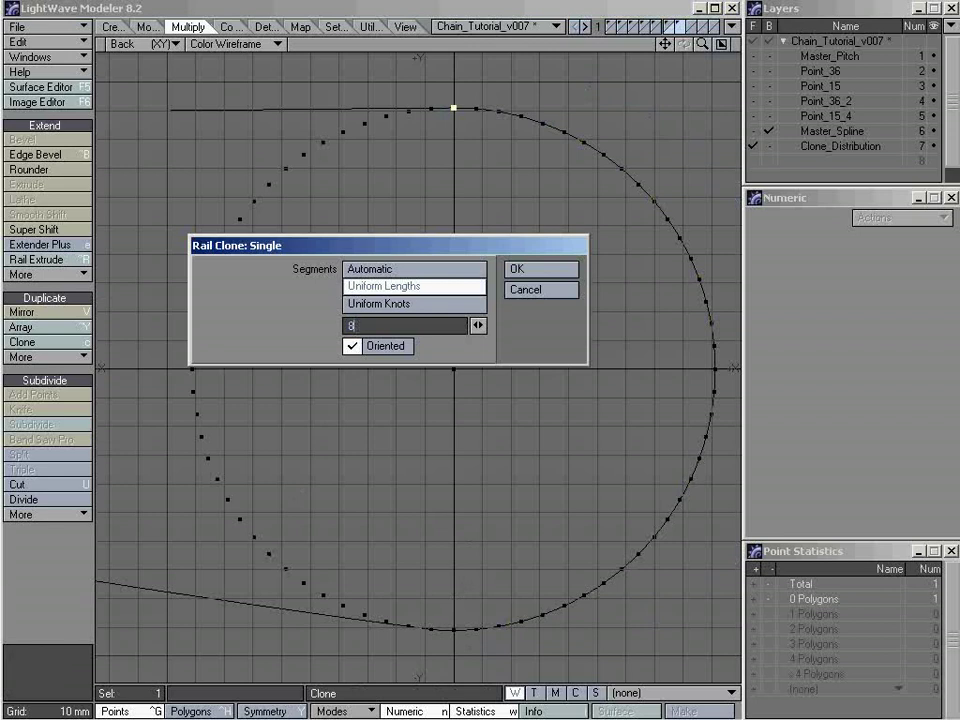
{"action": "left_click", "coordinate": [538, 270]}
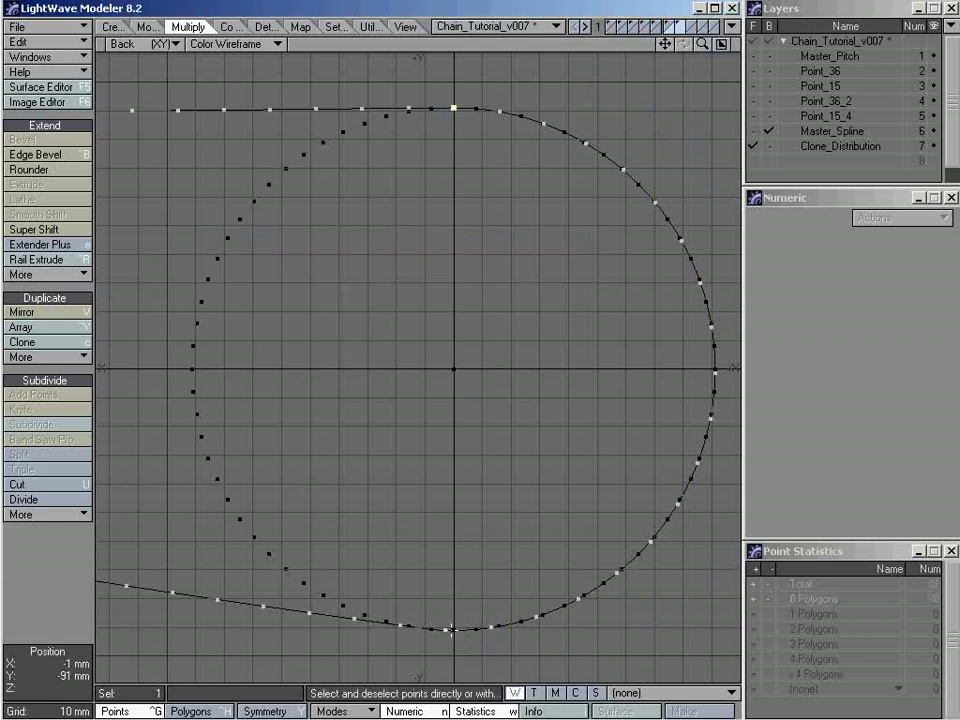
Step: Select the outer-arc clones to count them, examine their fit at the large sprocket's lowest point, and clear the selection
{"action": "mouse_move", "coordinate": [440, 137]}
{"action": "right_mouse_down"}
{"action": "mouse_move", "coordinate": [531, 60]}
{"action": "mouse_move", "coordinate": [729, 615]}
{"action": "mouse_move", "coordinate": [480, 645]}
{"action": "right_mouse_up"}
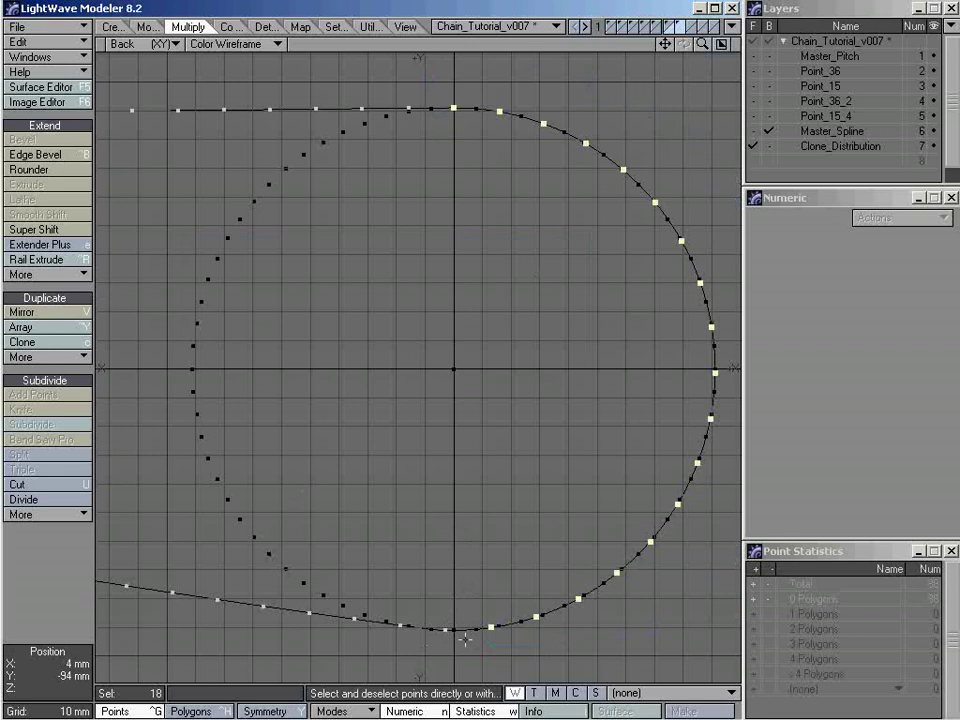
{"action": "scroll", "coordinate": [451, 636], "scroll_direction": "up", "scroll_amount": 2}
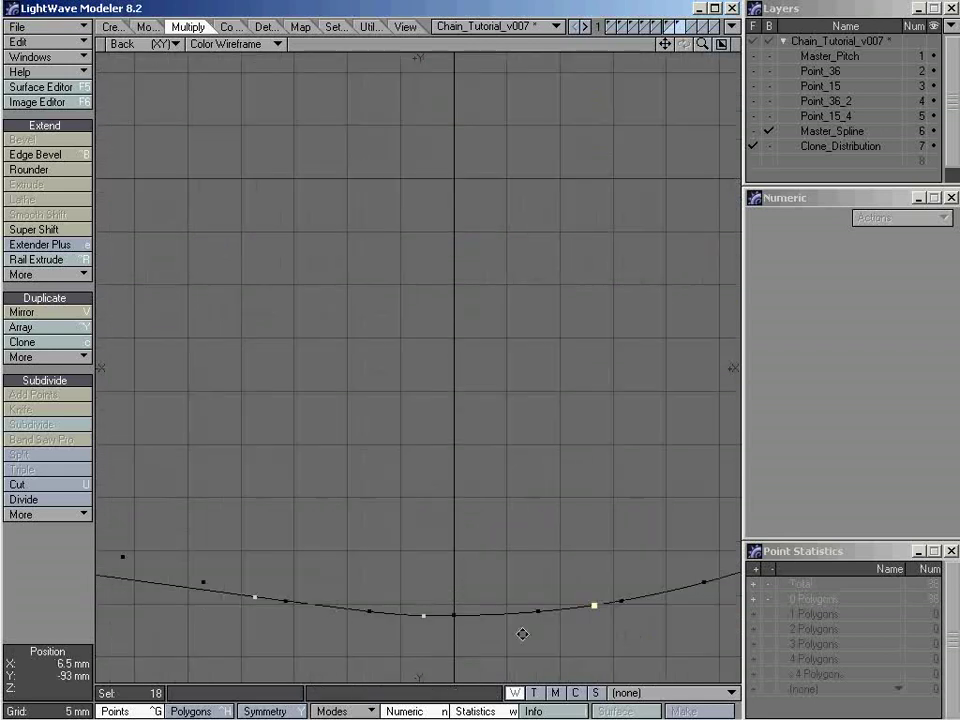
{"action": "left_click_drag", "start_coordinate": [523, 634], "coordinate": [397, 410], "text": "alt+shift"}
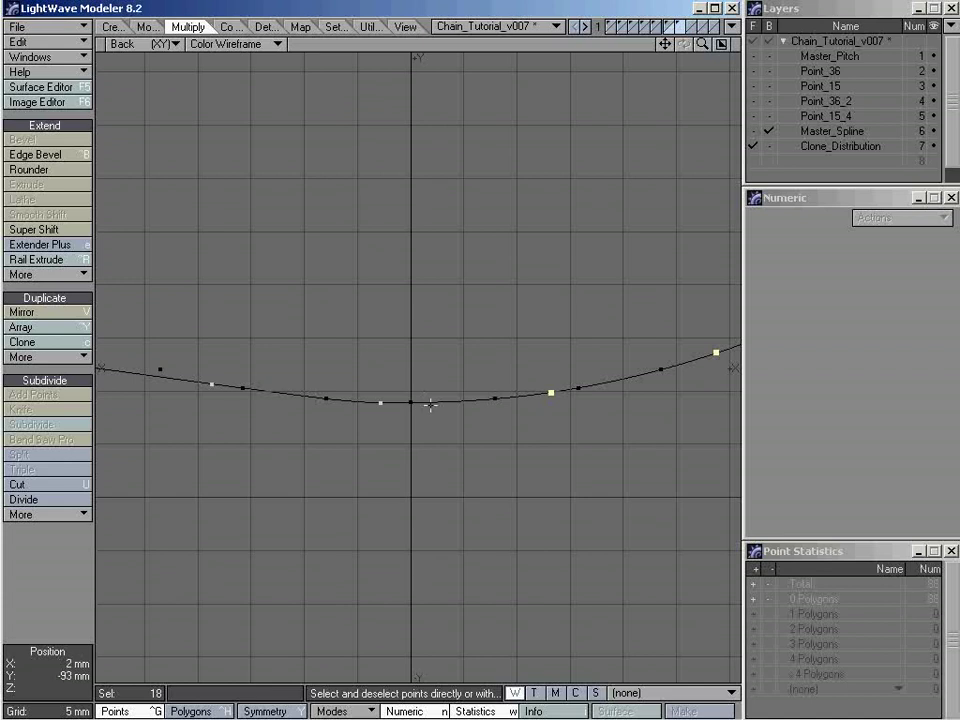
{"action": "key", "text": "Left"}
{"action": "key", "text": "Up"}
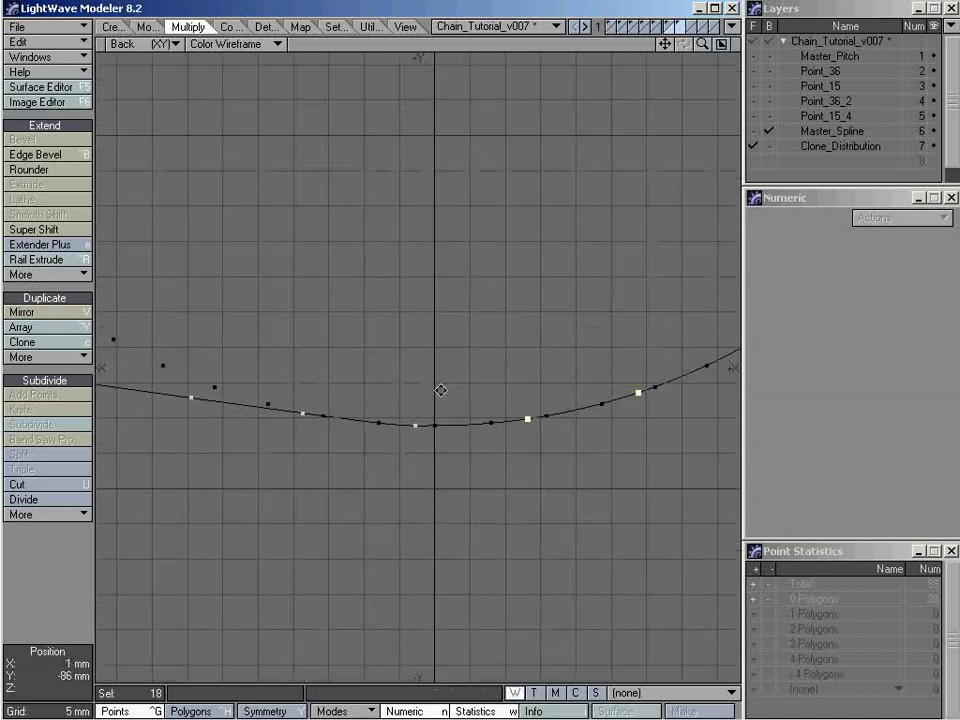
{"action": "key", "text": "comma"}
{"action": "key", "text": "Up"}
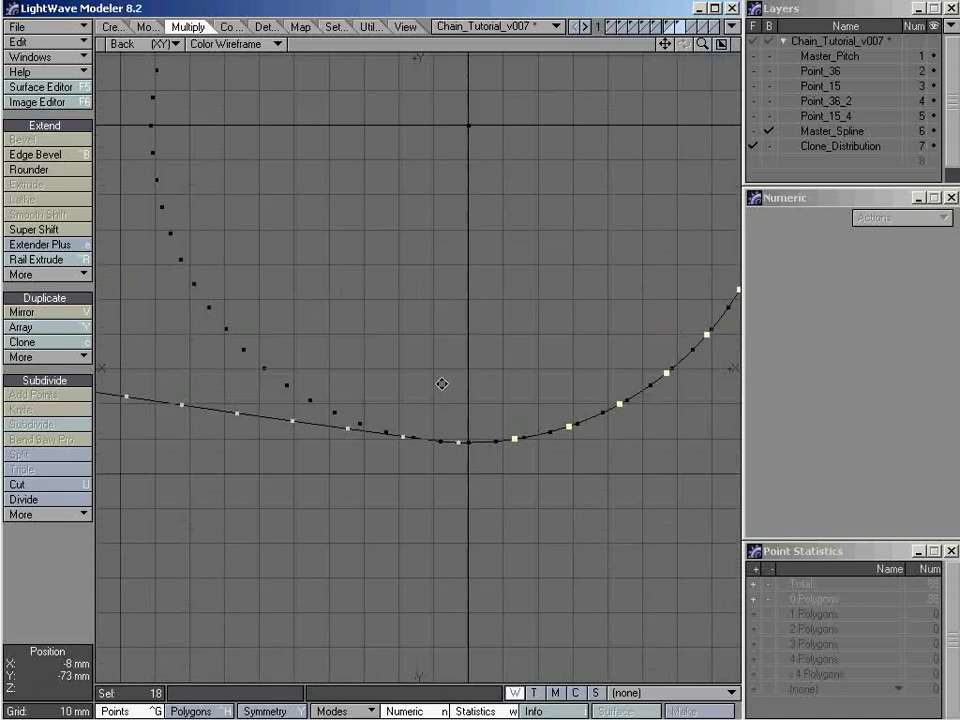
{"action": "key", "text": "Left"}
{"action": "left_click", "coordinate": [441, 389]}
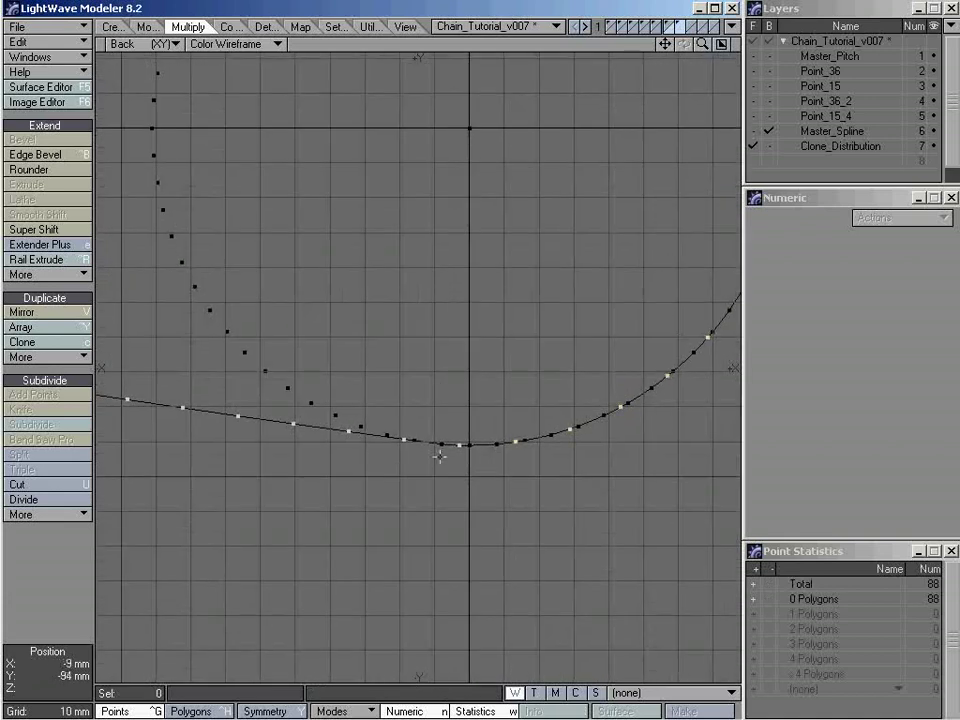
{"action": "scroll", "coordinate": [467, 424], "scroll_direction": "down", "scroll_amount": 2}
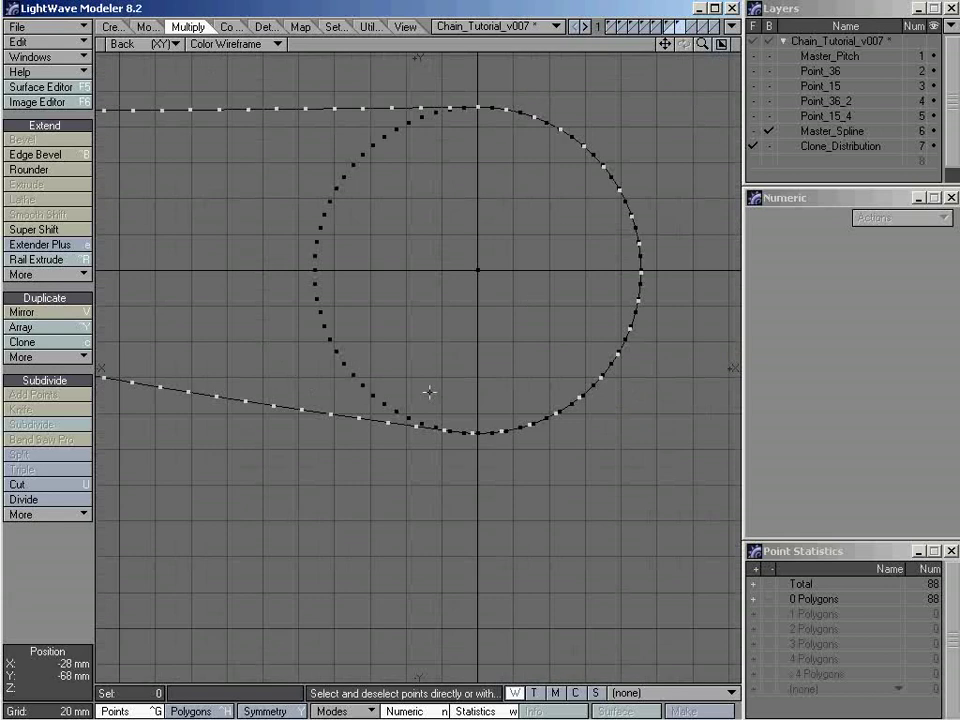
{"action": "left_click_drag", "start_coordinate": [508, 196], "coordinate": [476, 274], "text": "alt+shift"}
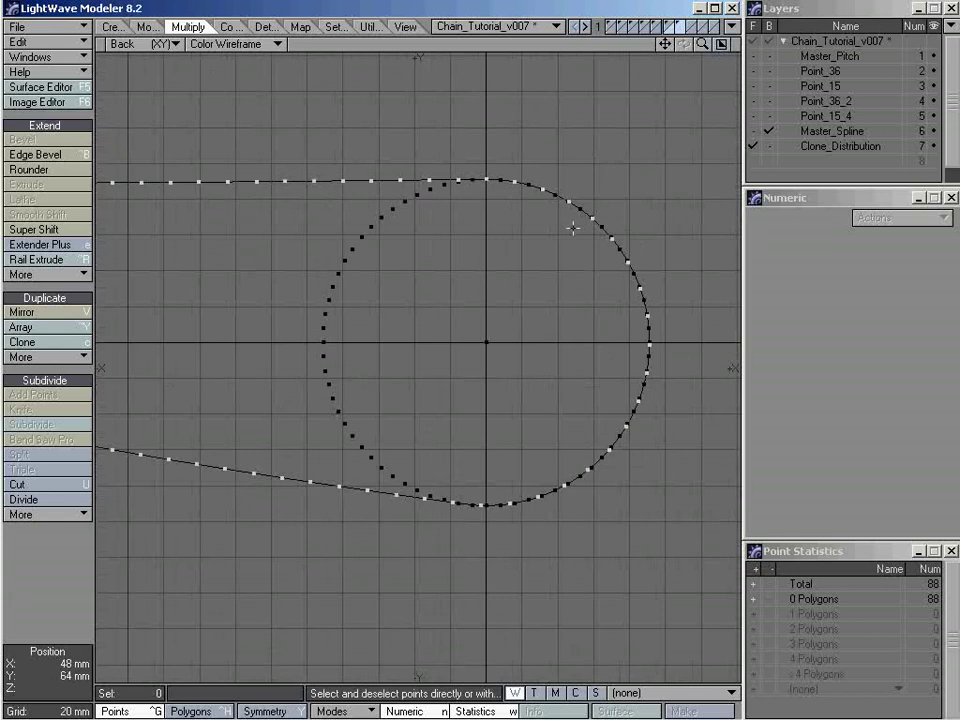
Step: Rename the Clone_Distribution layer to Clone_Distribution_88 and show Master_Spline as its background layer
{"action": "double_click", "coordinate": [841, 148]}
{"action": "left_click", "coordinate": [476, 288]}
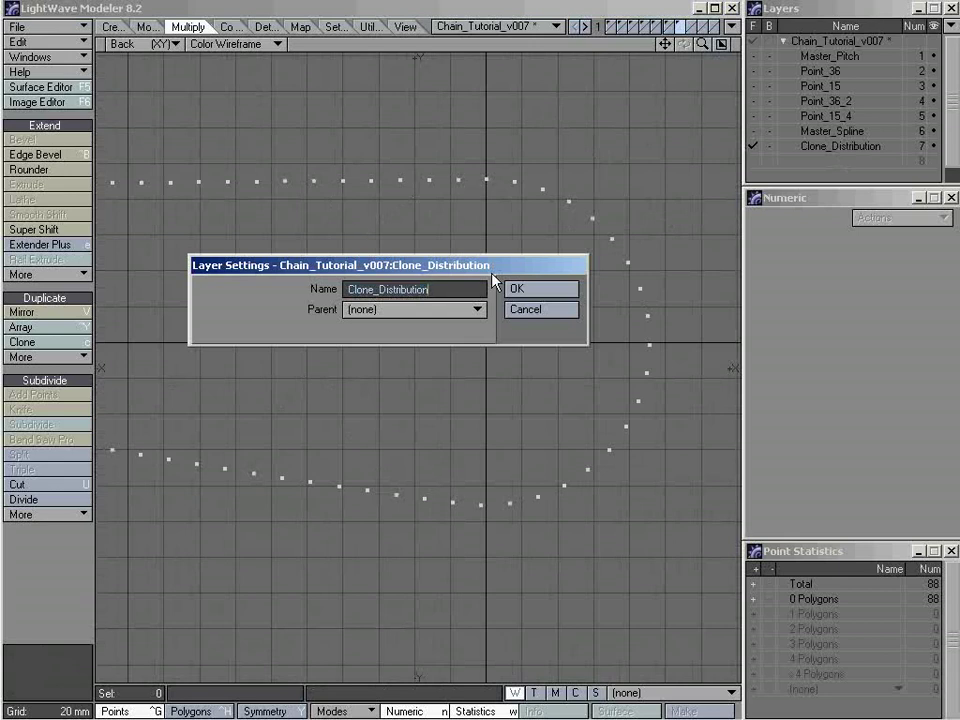
{"action": "type", "text": "_88"}
{"action": "left_click", "coordinate": [521, 290]}
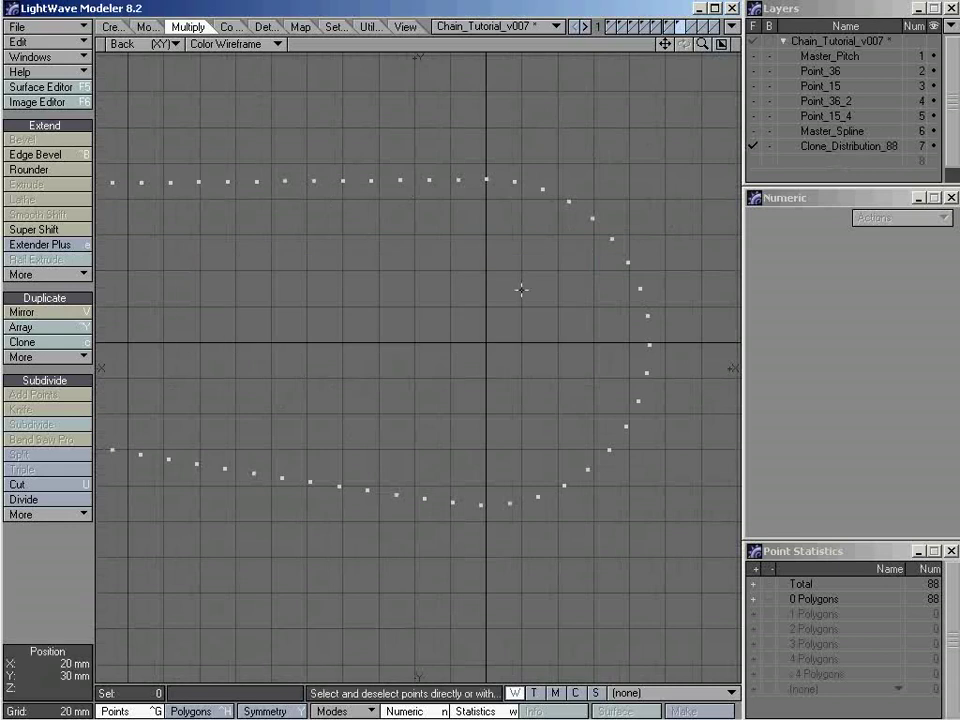
{"action": "left_click", "coordinate": [769, 131]}
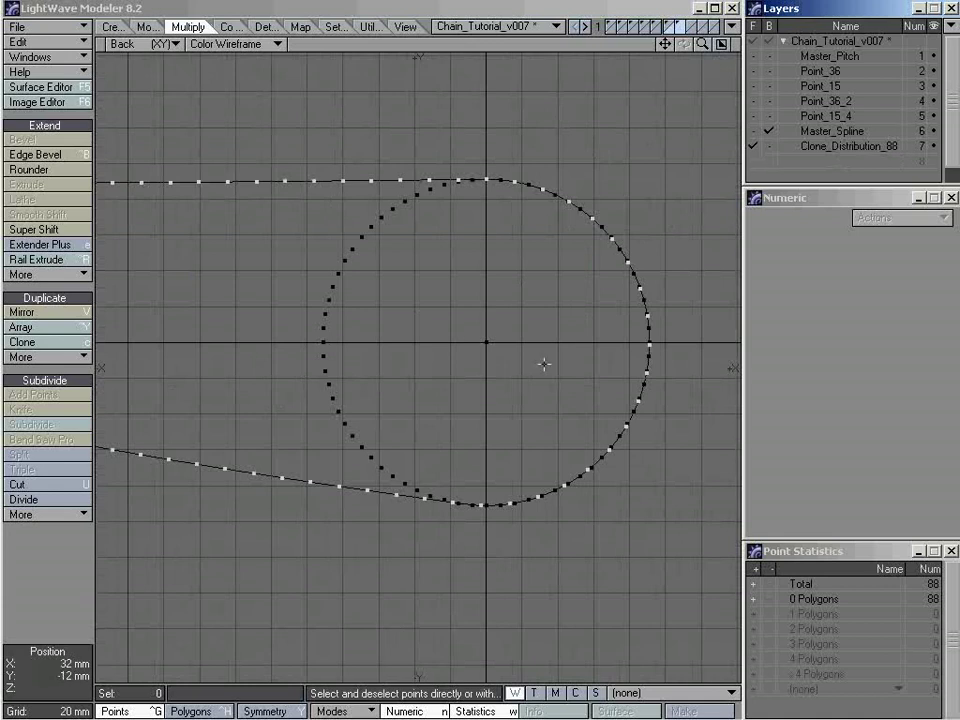
Step: Select the clone nearest the large sprocket's lowest point and examine its offset from the spline point there
{"action": "left_click_drag", "start_coordinate": [480, 332], "coordinate": [525, 362], "text": "ctrl+alt"}
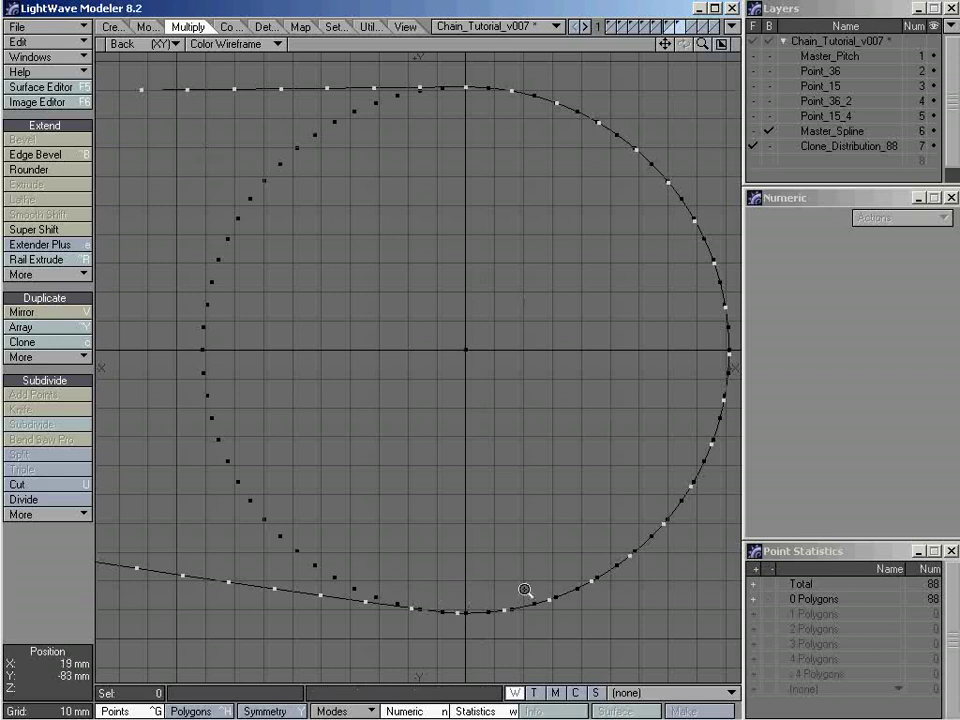
{"action": "left_click_drag", "start_coordinate": [525, 590], "coordinate": [485, 372], "text": "ctrl+alt"}
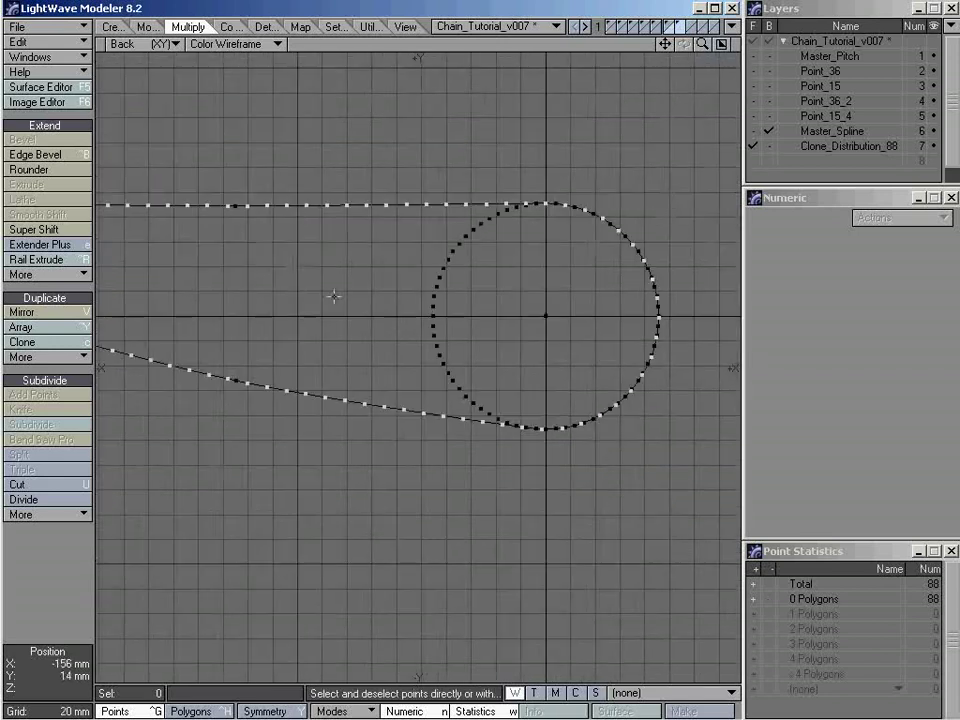
{"action": "key", "text": "a"}
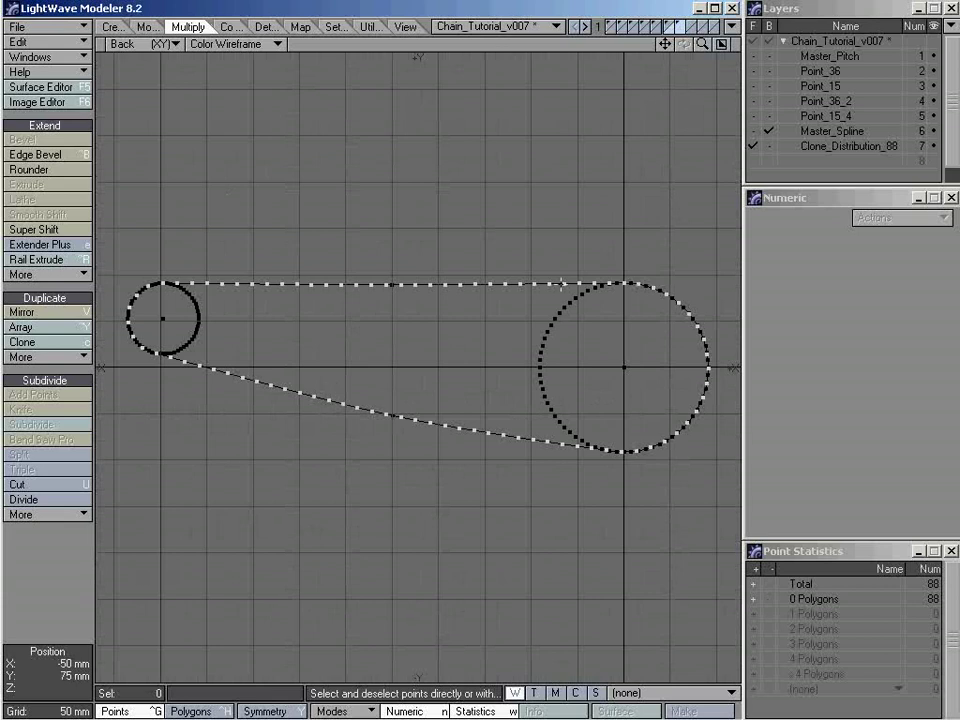
{"action": "left_click_drag", "start_coordinate": [562, 284], "coordinate": [511, 188], "text": "ctrl+alt"}
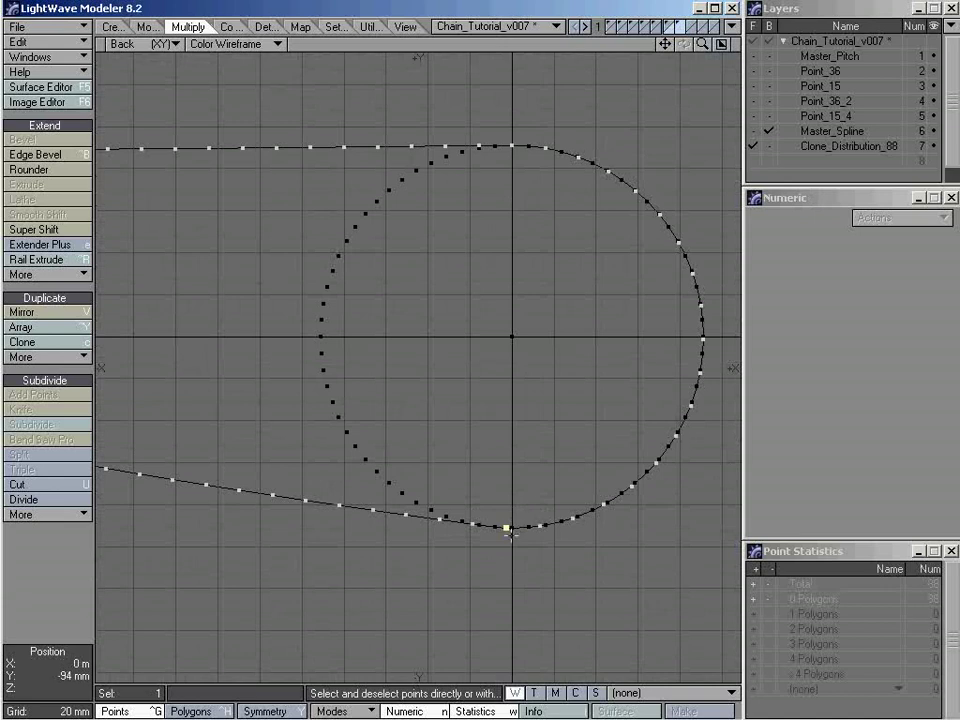
{"action": "left_click_drag", "start_coordinate": [515, 533], "coordinate": [681, 531], "text": "ctrl+alt"}
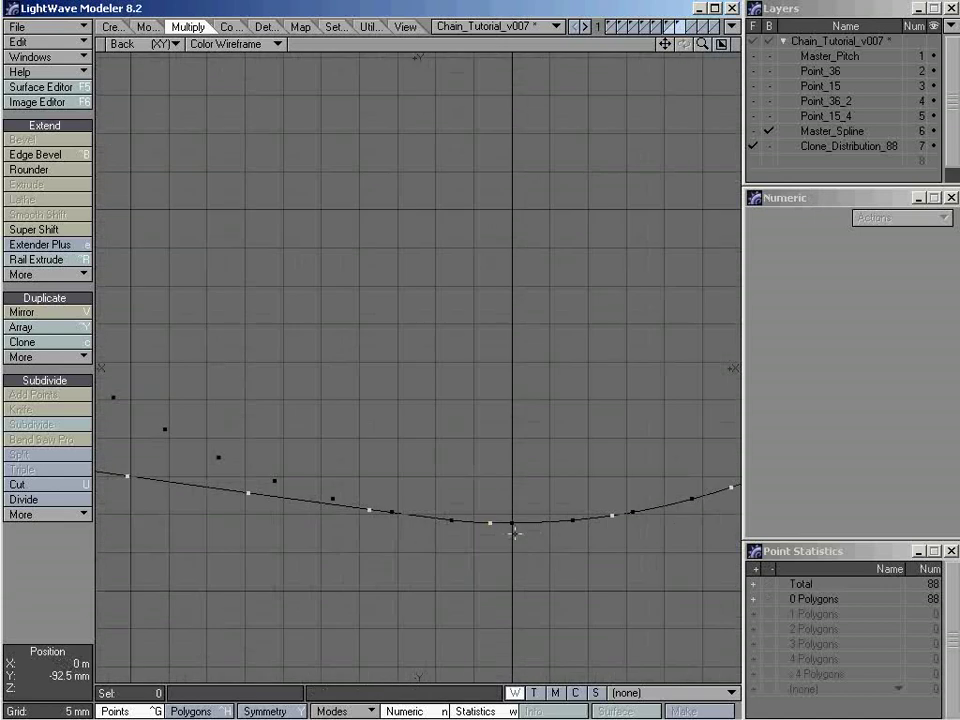
{"action": "left_click_drag", "start_coordinate": [514, 534], "coordinate": [501, 409], "text": "ctrl+alt"}
{"action": "mouse_move", "coordinate": [345, 324]}
{"action": "right_mouse_down"}
{"action": "mouse_move", "coordinate": [331, 384]}
{"action": "mouse_move", "coordinate": [334, 330]}
{"action": "right_mouse_up"}
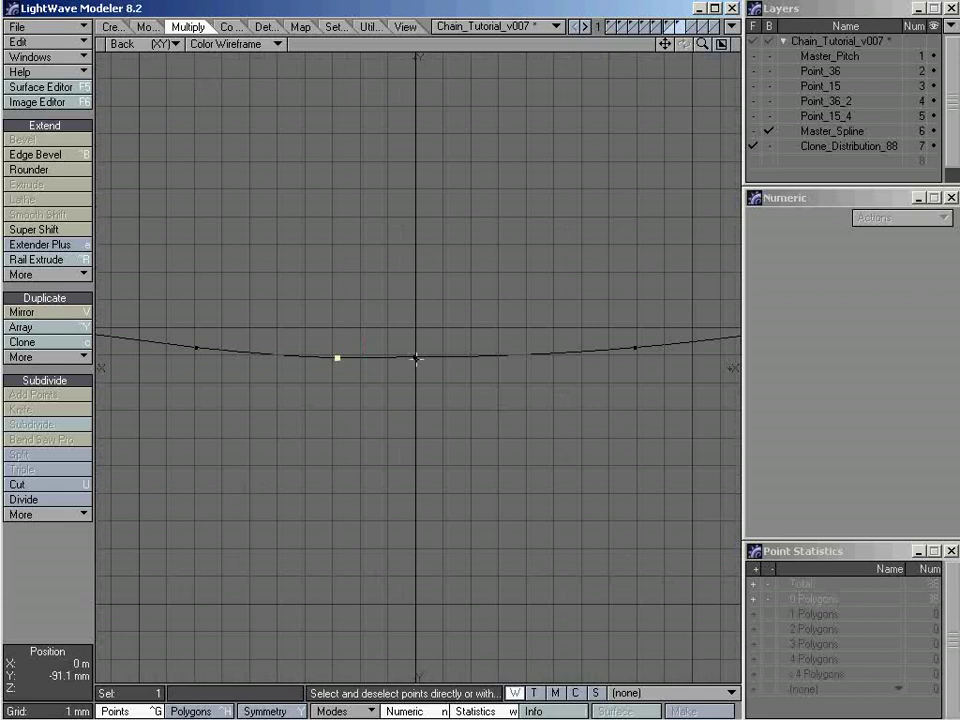
{"action": "left_click_drag", "start_coordinate": [394, 356], "coordinate": [471, 354], "text": "ctrl+alt"}
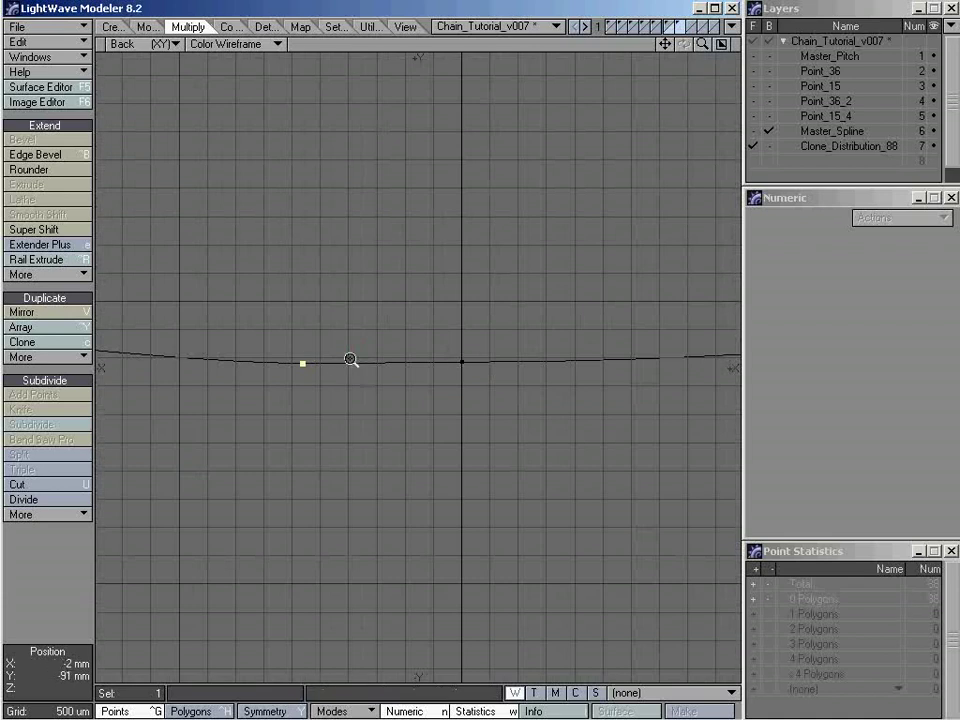
{"action": "left_click_drag", "start_coordinate": [349, 360], "coordinate": [447, 348], "text": "ctrl+alt"}
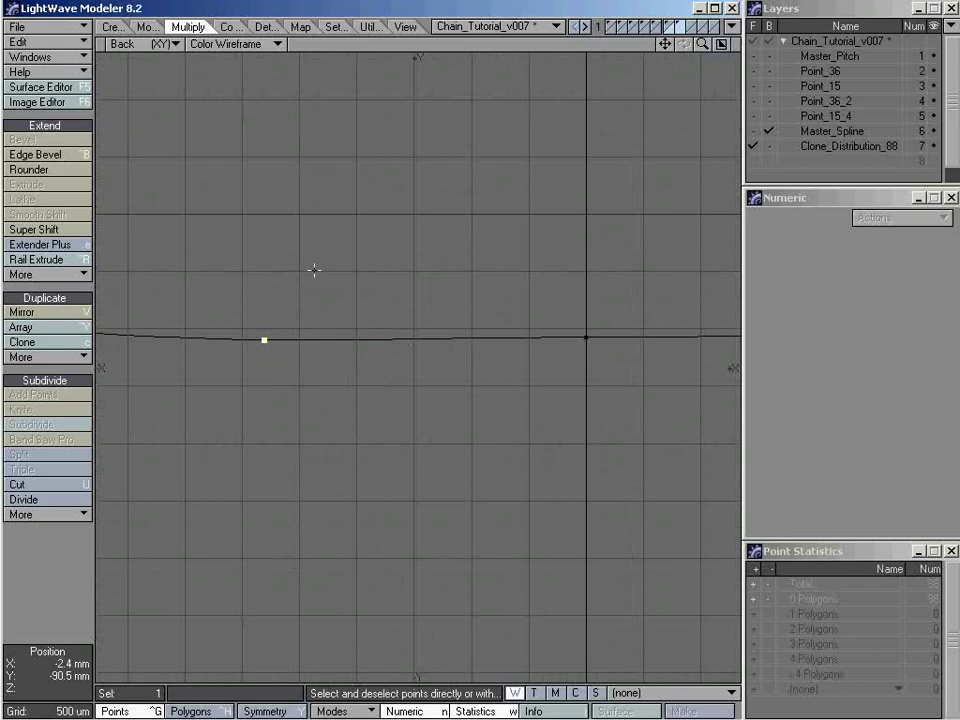
Step: Measure the distance between the selected clone and the spline point at the large sprocket's lowest point with the Measure Tool
{"action": "left_click", "coordinate": [264, 28]}
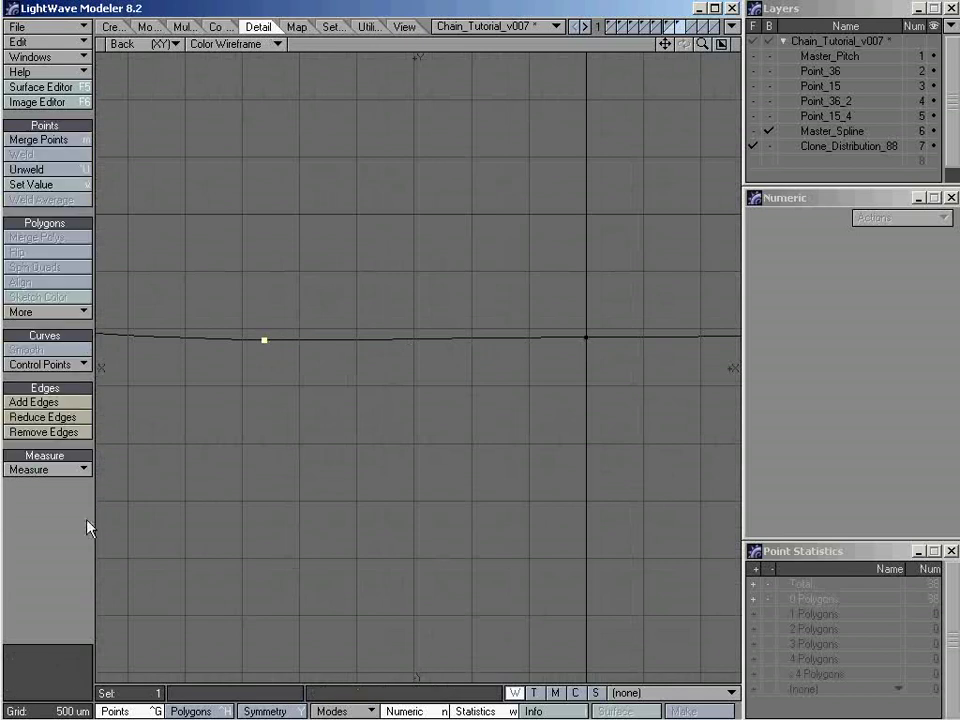
{"action": "left_click", "coordinate": [56, 470]}
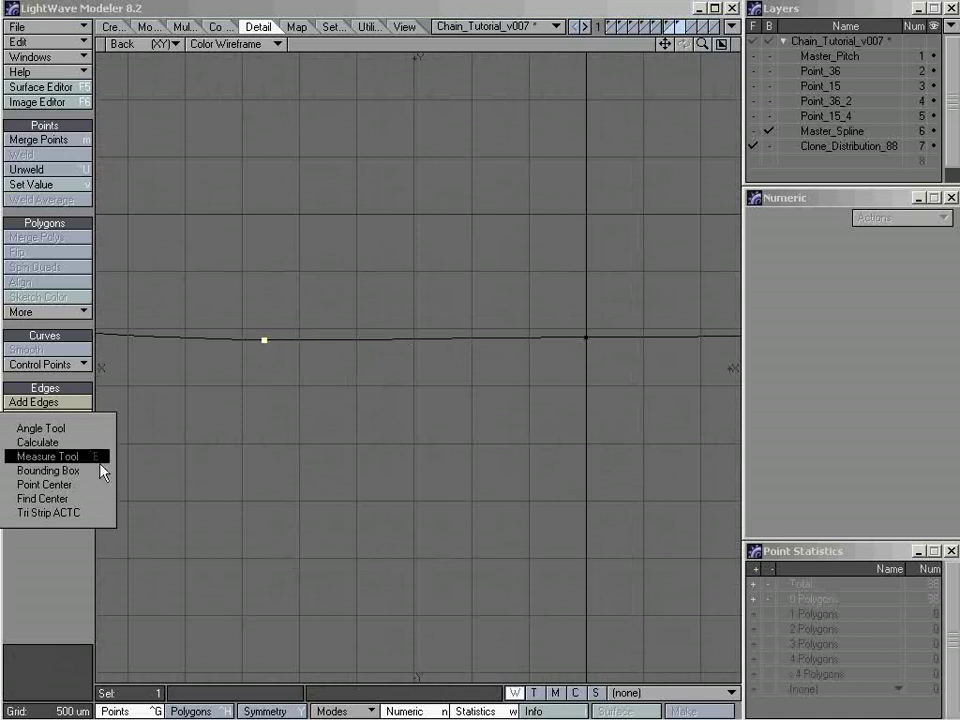
{"action": "left_click", "coordinate": [96, 460]}
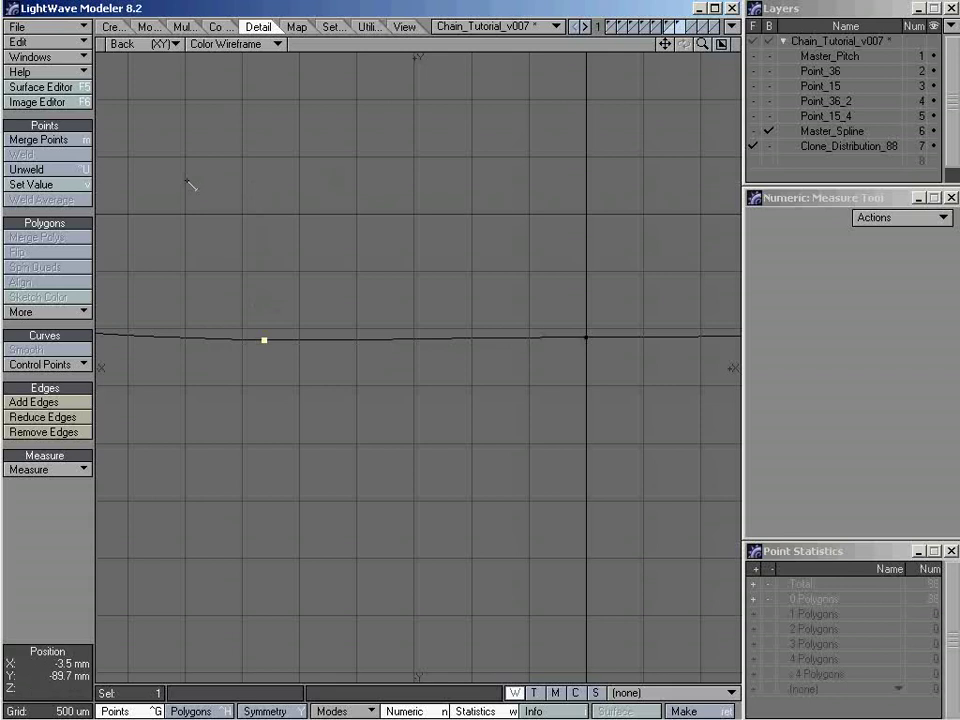
{"action": "left_click_drag", "start_coordinate": [187, 181], "coordinate": [615, 210]}
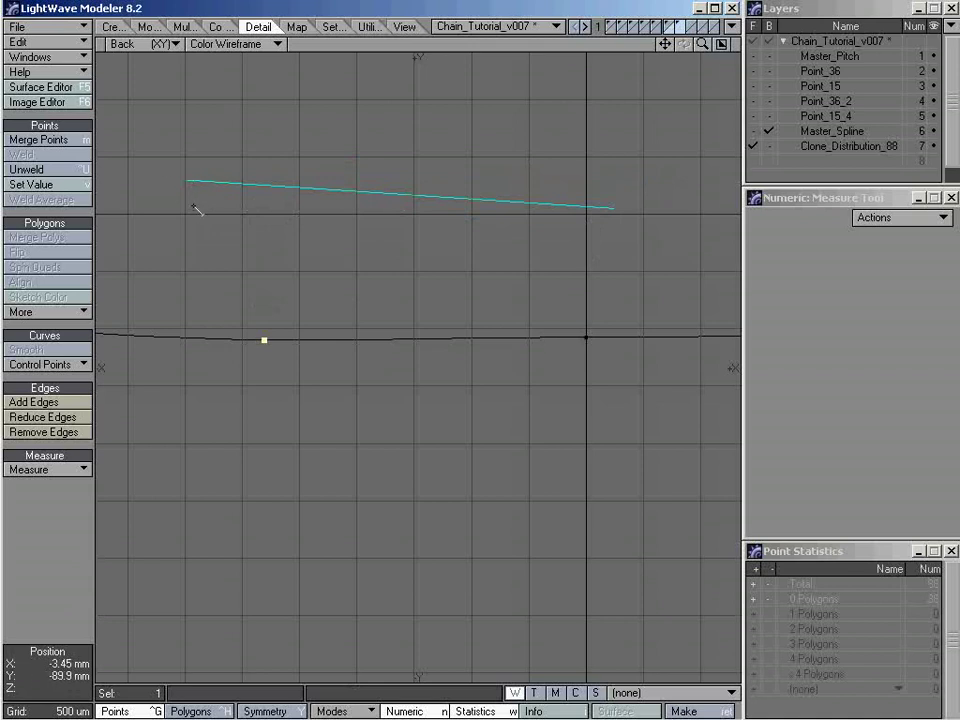
{"action": "left_click_drag", "start_coordinate": [195, 207], "coordinate": [265, 342]}
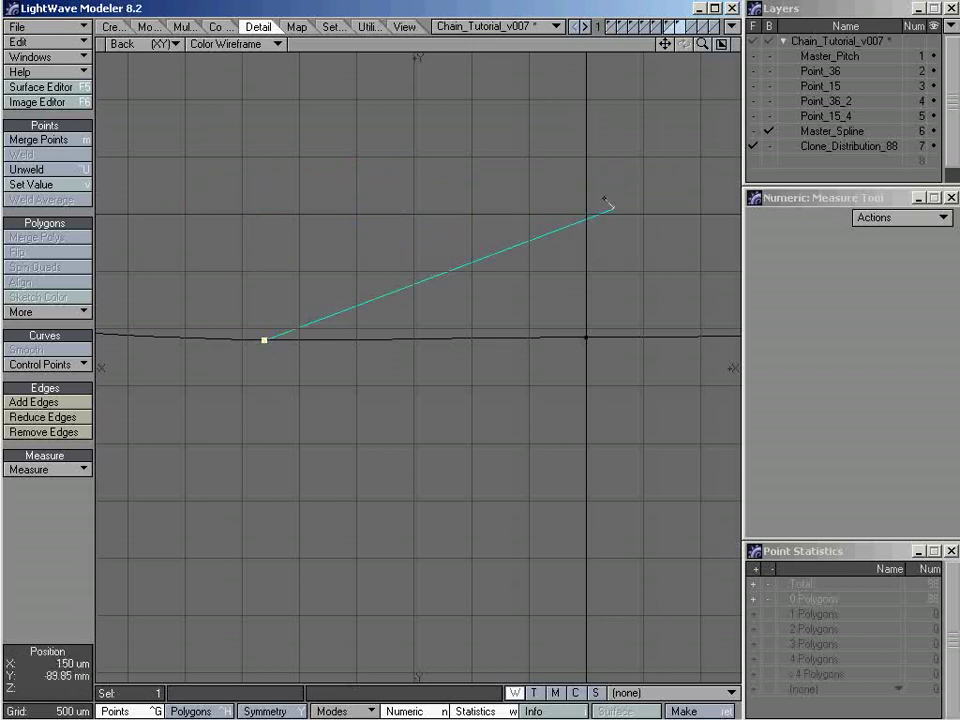
{"action": "left_click_drag", "start_coordinate": [613, 210], "coordinate": [588, 340]}
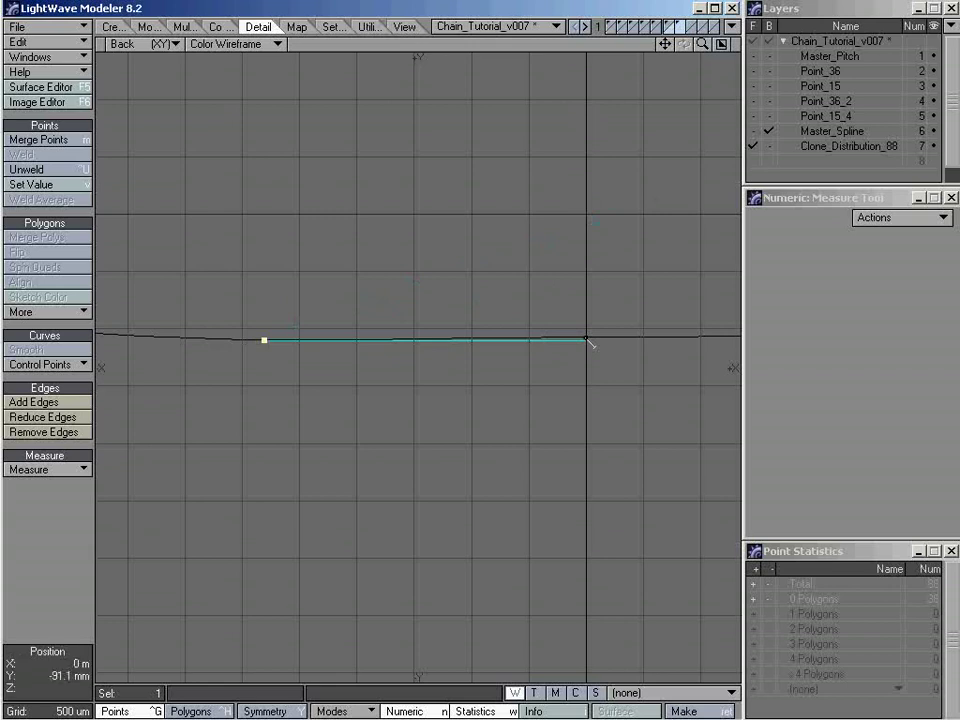
{"action": "key", "text": "space"}
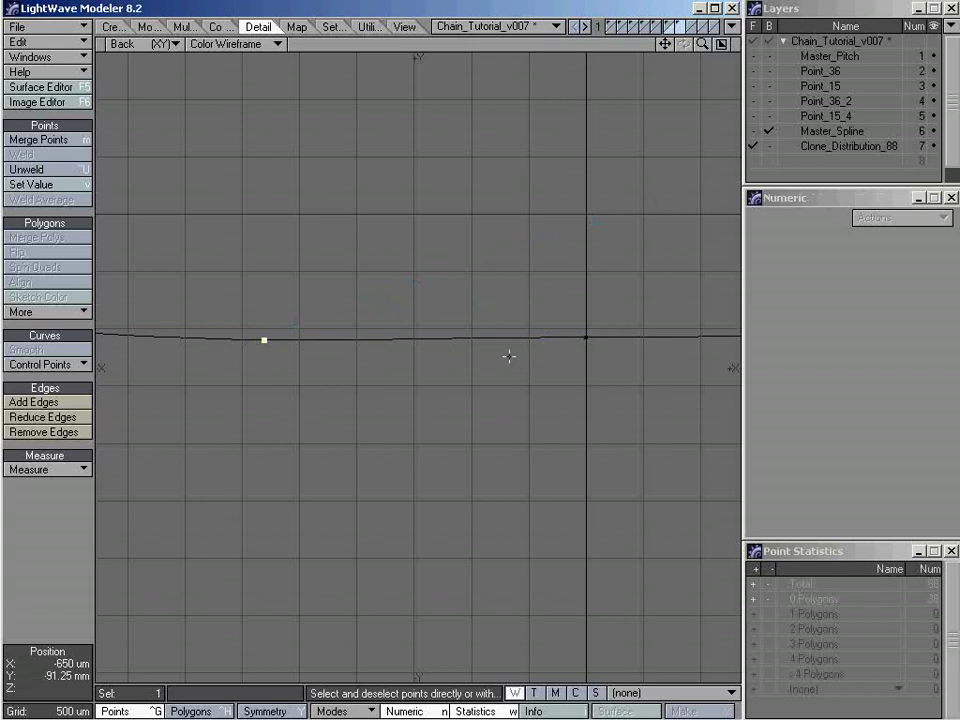
Step: Clear the clone selection and undo the 88-segment rail clone
{"action": "key", "text": "a"}
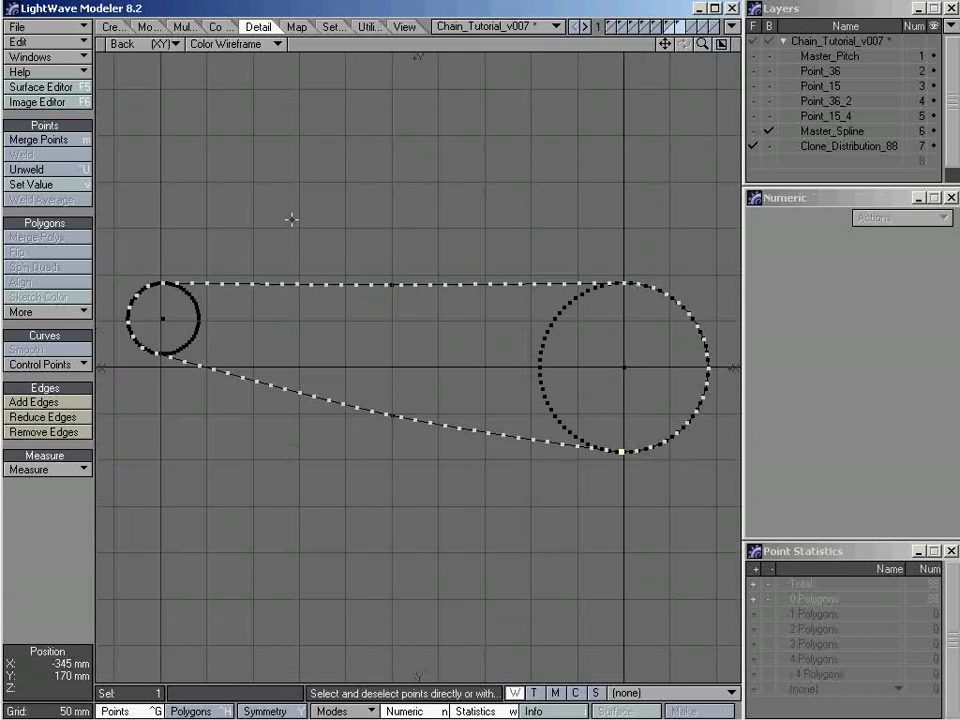
{"action": "left_click", "coordinate": [587, 384]}
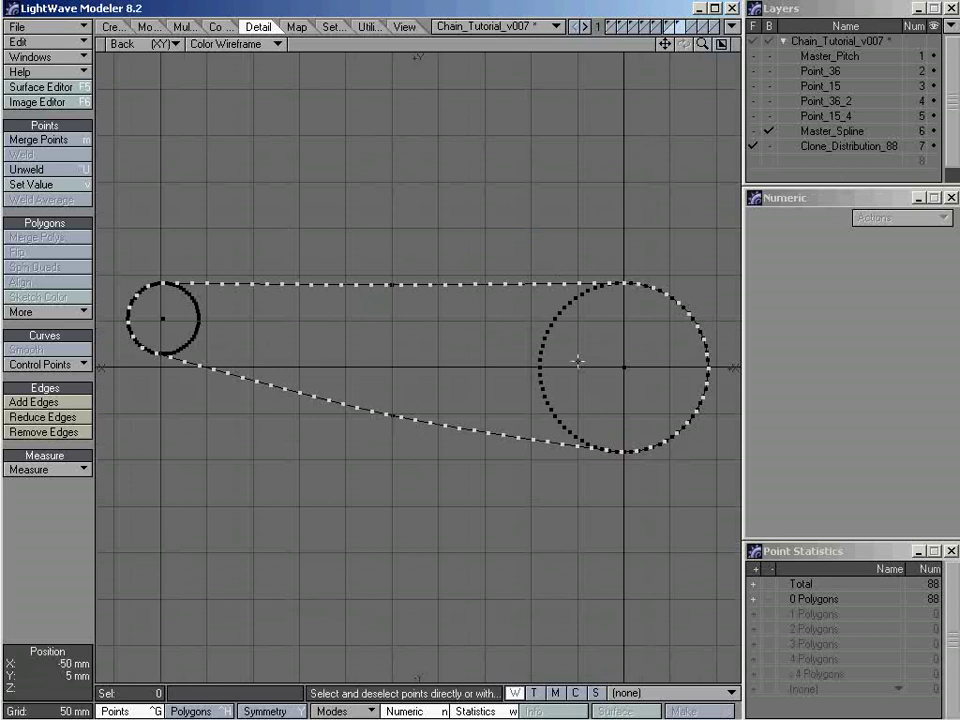
{"action": "key", "text": "u"}
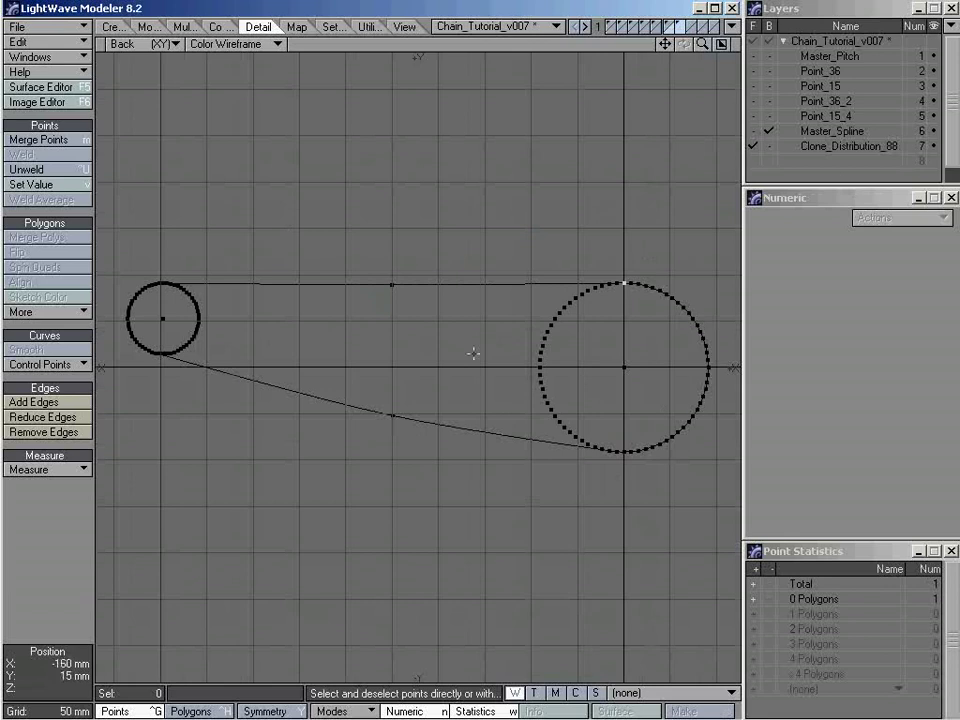
Step: Make Master_Spline the foreground layer, move all small-sprocket points including the center by 2.8mm*2 (5.6 mm) in X and 0 in Y, and deselect them
{"action": "key", "text": "apostrophe"}
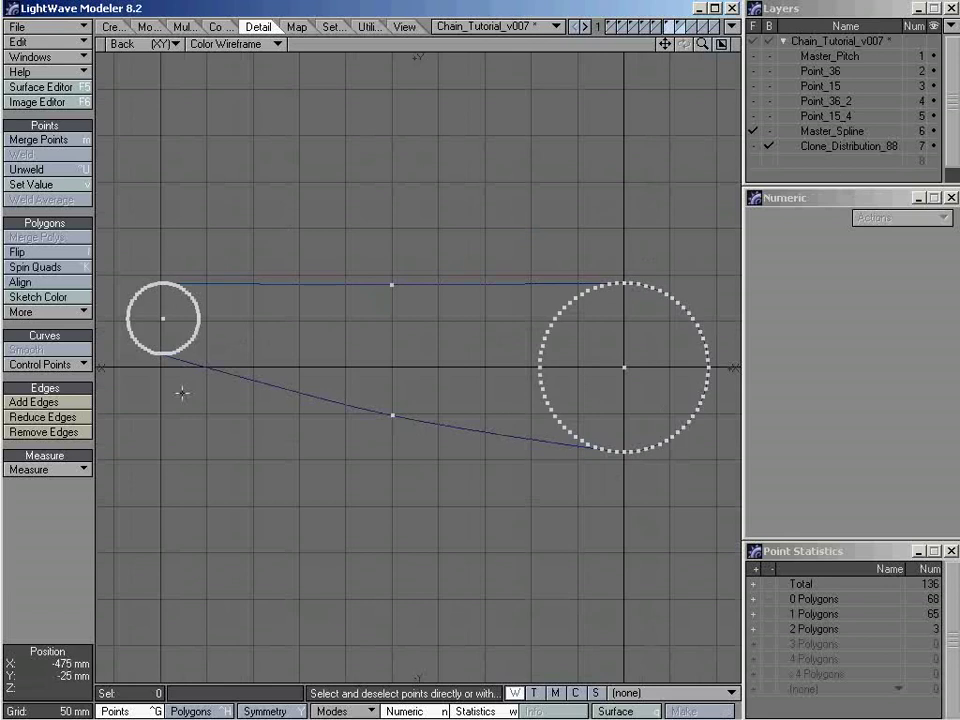
{"action": "mouse_move", "coordinate": [198, 236]}
{"action": "right_mouse_down"}
{"action": "mouse_move", "coordinate": [239, 256]}
{"action": "mouse_move", "coordinate": [268, 374]}
{"action": "mouse_move", "coordinate": [122, 410]}
{"action": "mouse_move", "coordinate": [69, 327]}
{"action": "mouse_move", "coordinate": [222, 188]}
{"action": "mouse_move", "coordinate": [311, 315]}
{"action": "mouse_move", "coordinate": [285, 380]}
{"action": "right_mouse_up"}
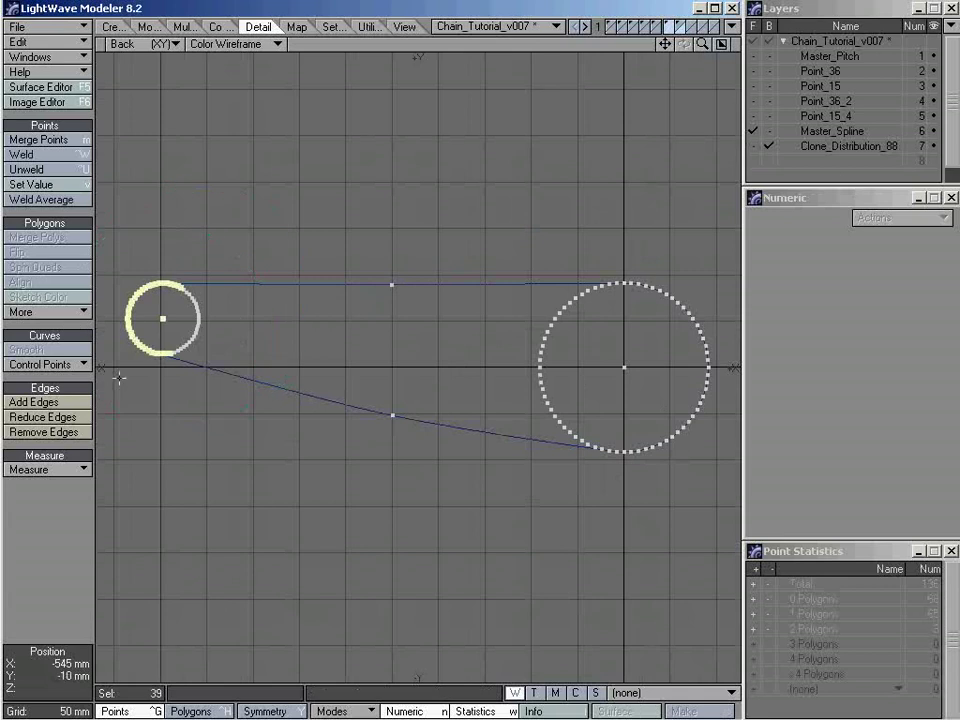
{"action": "key", "text": "/"}
{"action": "mouse_move", "coordinate": [212, 224]}
{"action": "right_mouse_down"}
{"action": "mouse_move", "coordinate": [221, 396]}
{"action": "mouse_move", "coordinate": [150, 364]}
{"action": "mouse_move", "coordinate": [293, 267]}
{"action": "right_mouse_up"}
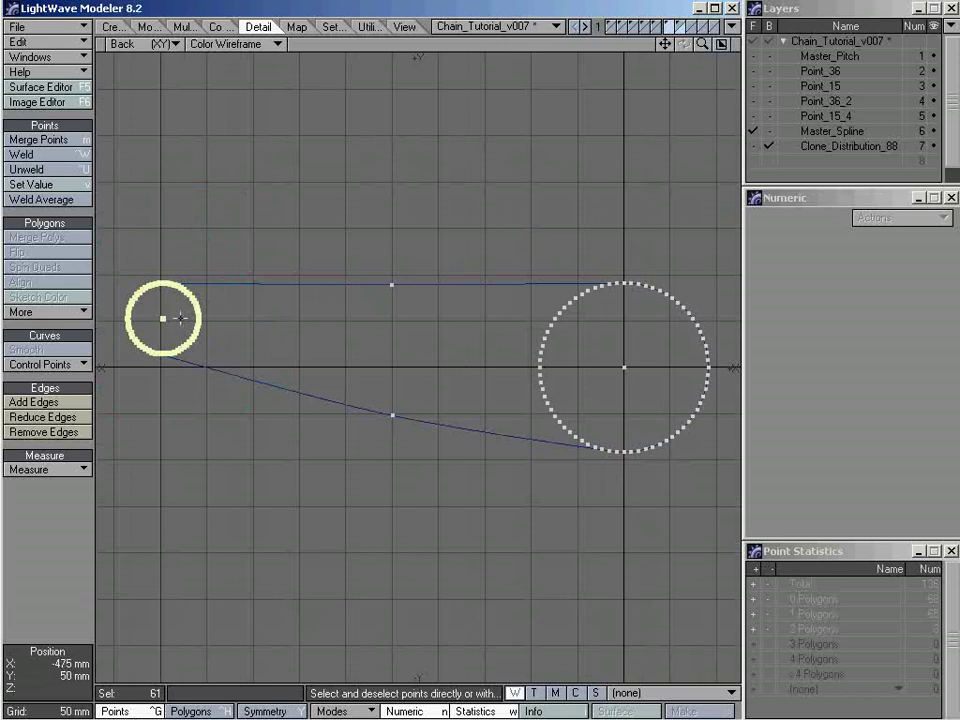
{"action": "key", "text": "t"}
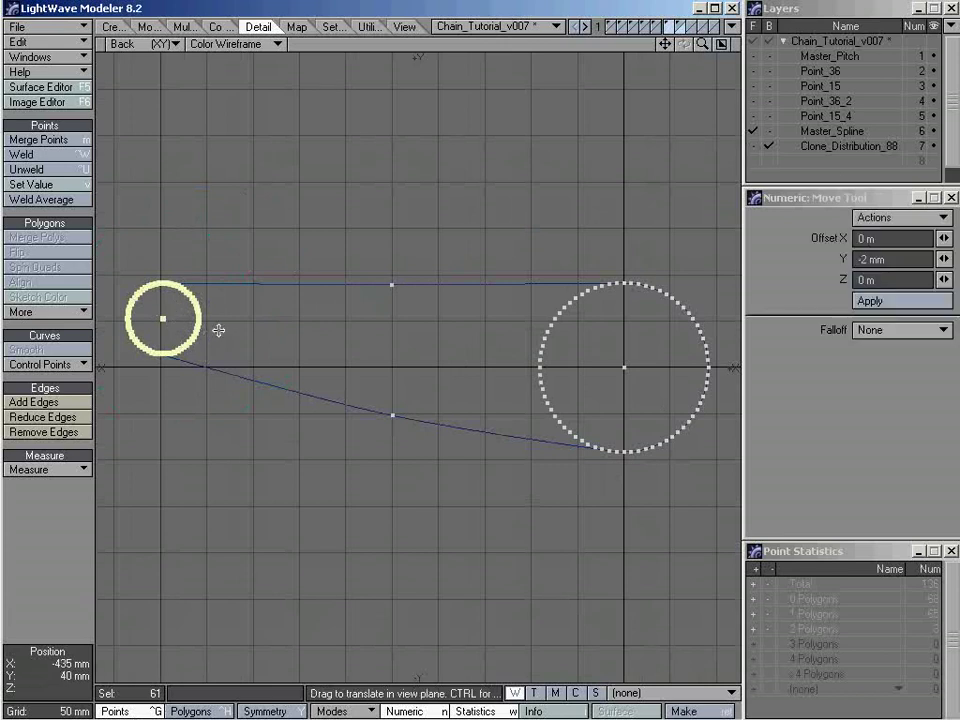
{"action": "key", "text": "n"}
{"action": "key", "text": "Tab"}
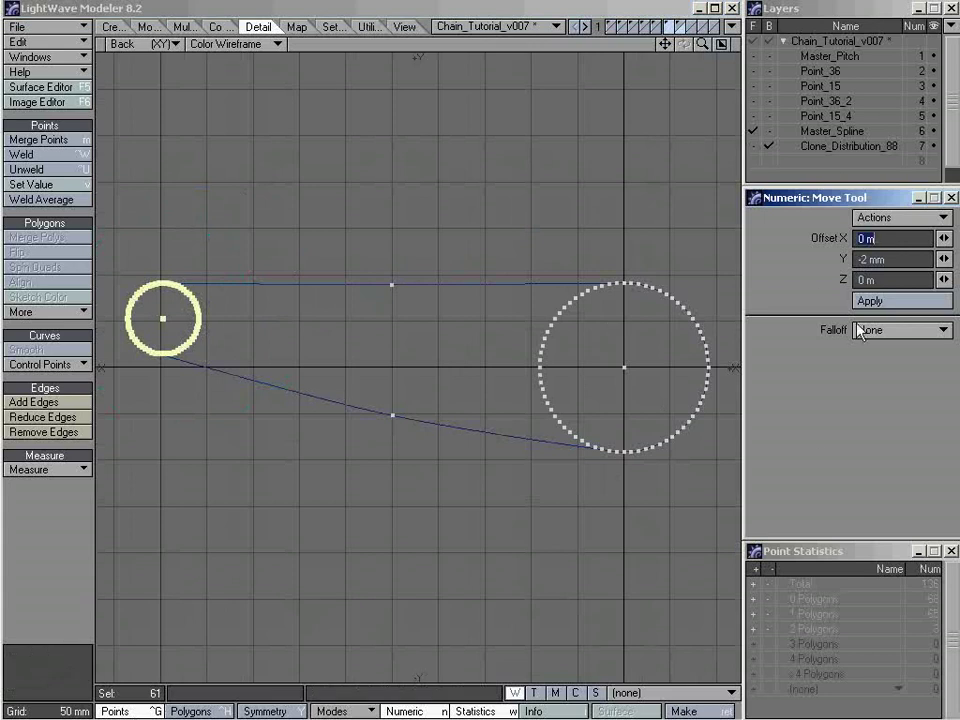
{"action": "type", "text": "0"}
{"action": "key", "text": "shift+Tab"}
{"action": "type", "text": "2.8mm"}
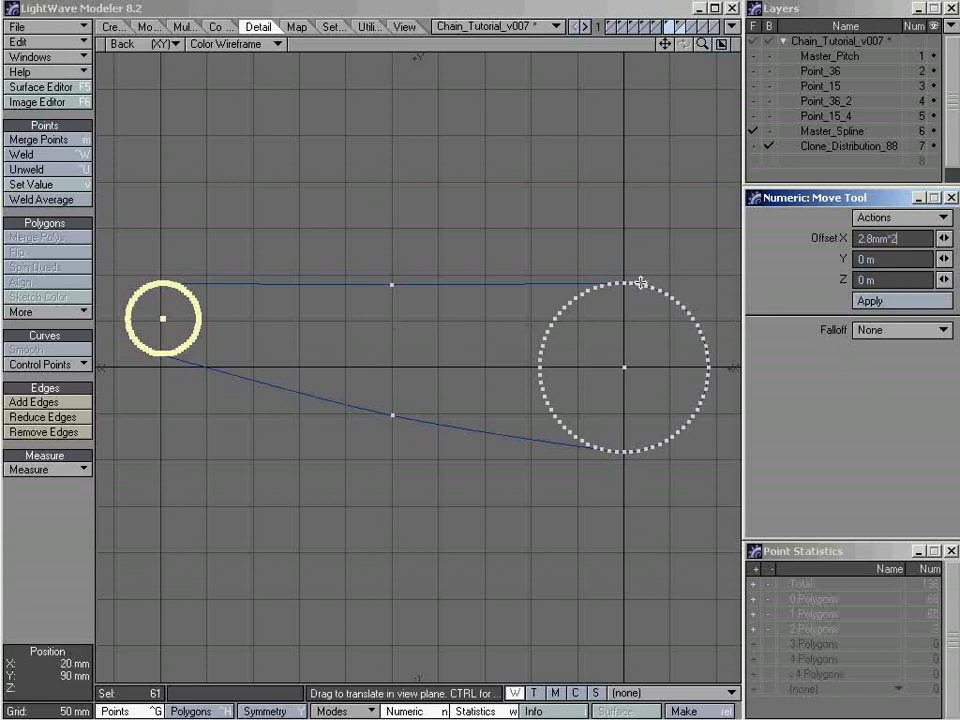
{"action": "key", "text": "Tab"}
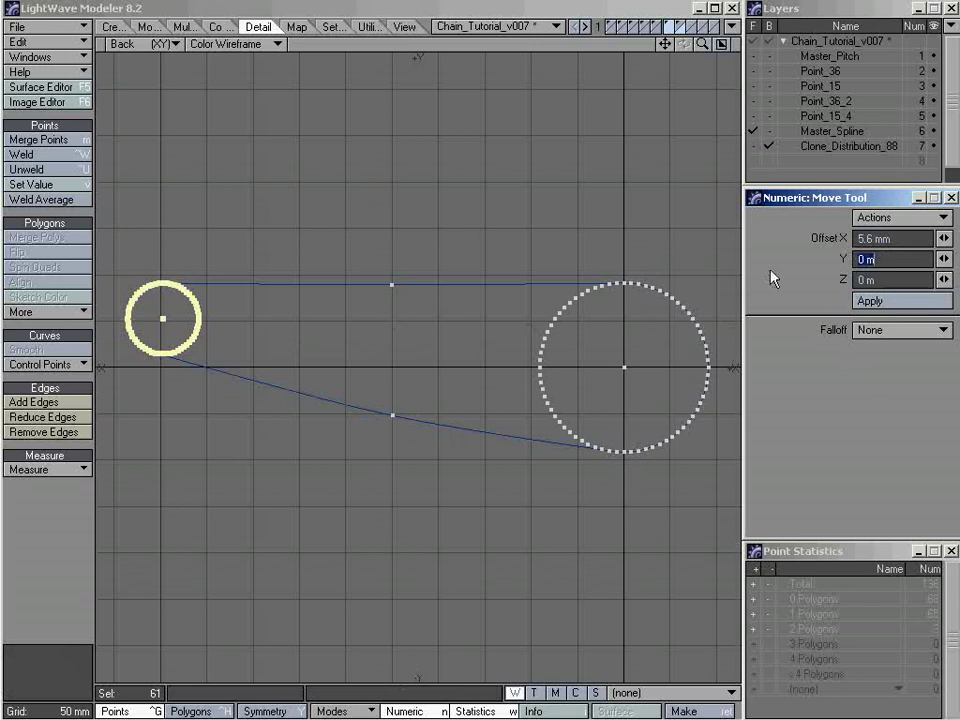
{"action": "left_click", "coordinate": [893, 309]}
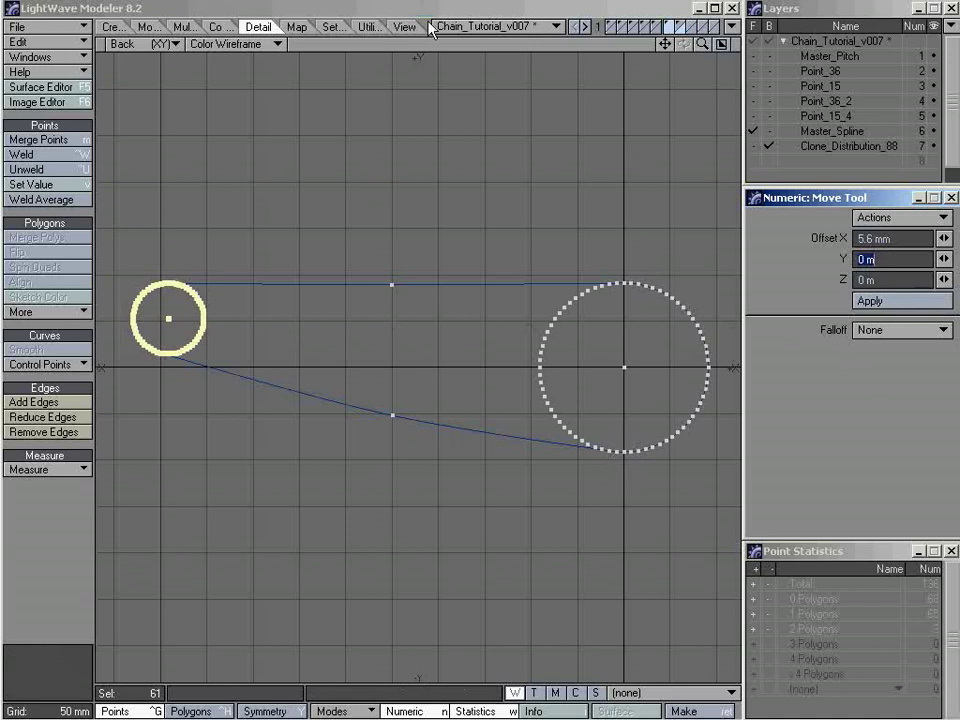
{"action": "key", "text": "space"}
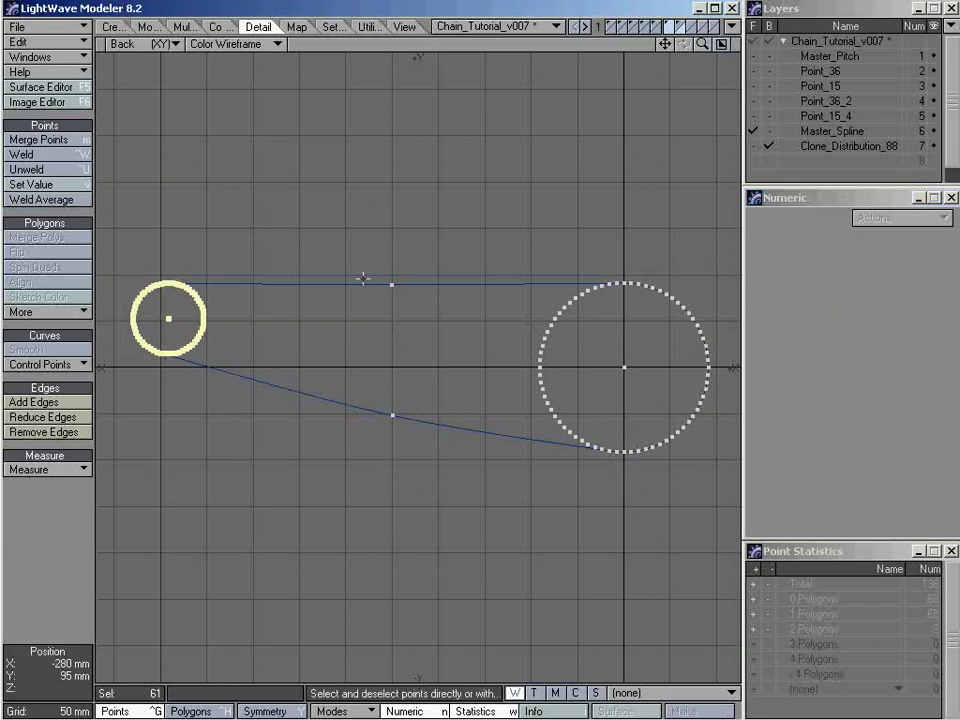
{"action": "left_click", "coordinate": [332, 285]}
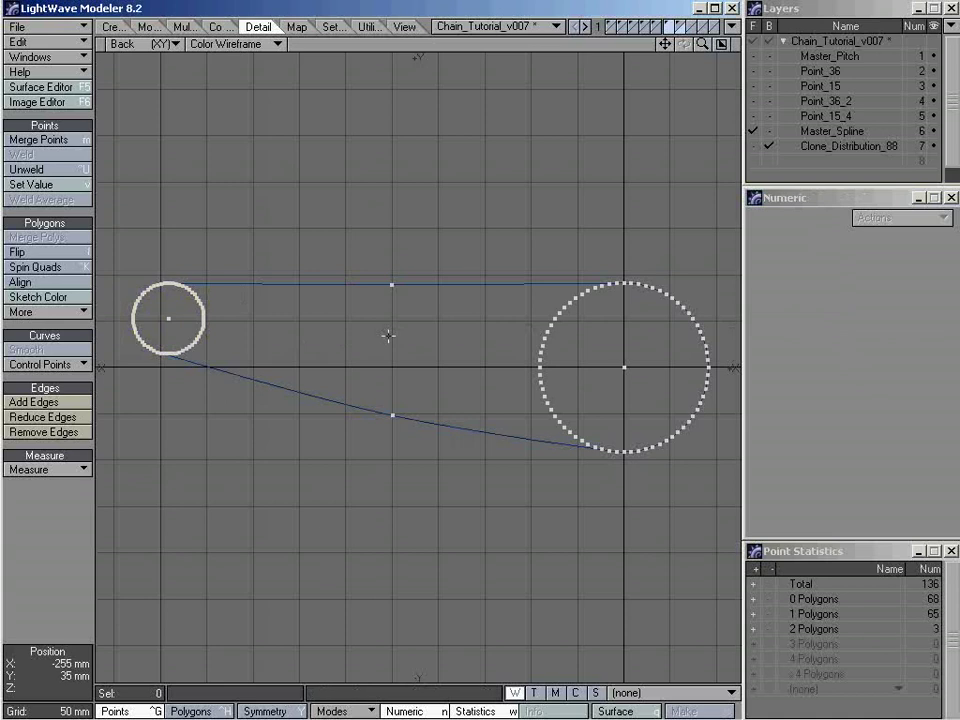
Step: Return Clone_Distribution_88 to the foreground and Rail Clone its point along the adjusted spline with 88 uniform-length segments and Oriented enabled
{"action": "key", "text": "apostrophe"}
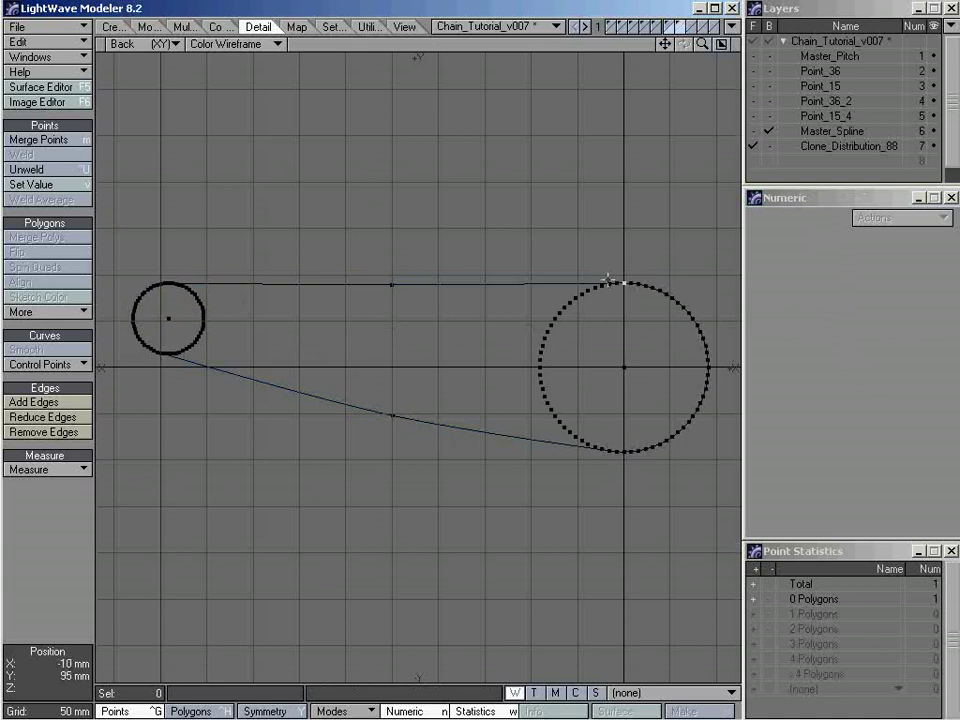
{"action": "left_click", "coordinate": [188, 26]}
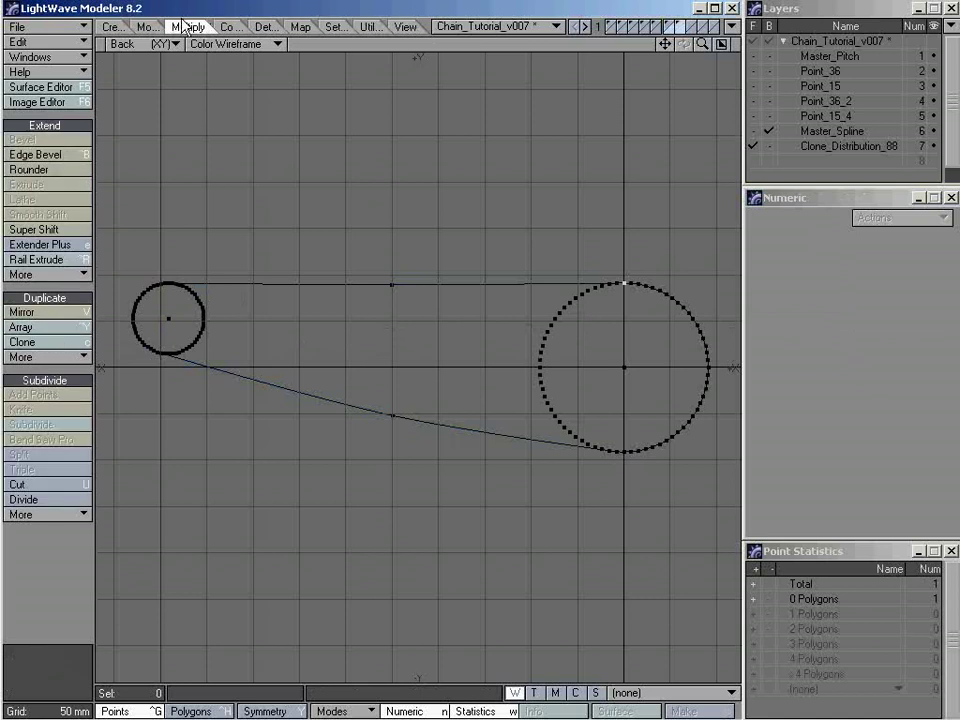
{"action": "left_click", "coordinate": [30, 357]}
{"action": "left_click", "coordinate": [30, 358]}
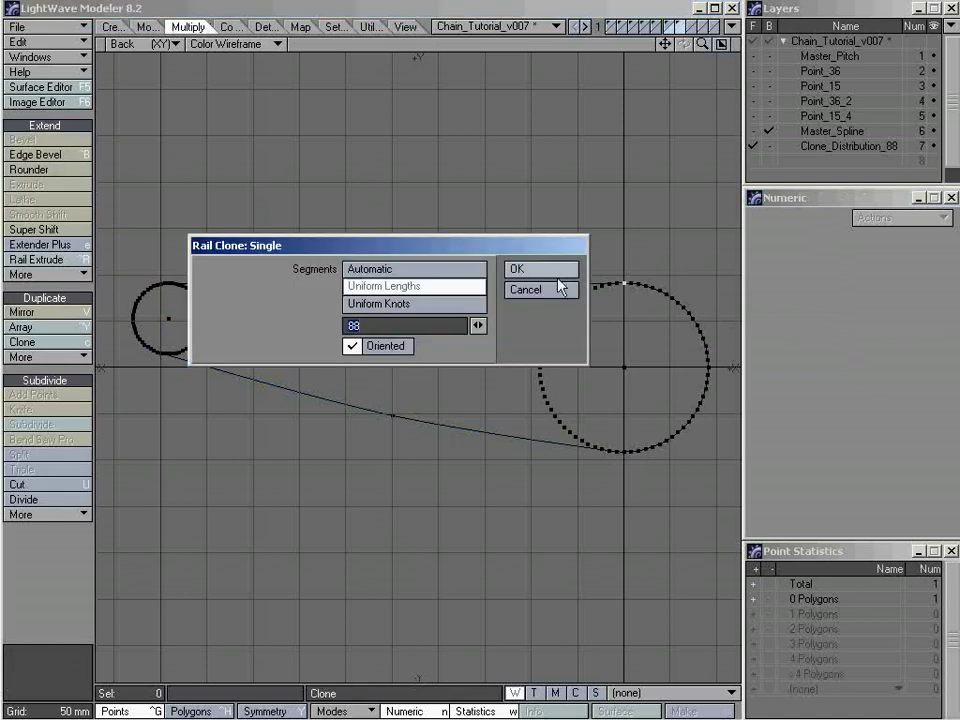
{"action": "left_click", "coordinate": [544, 270]}
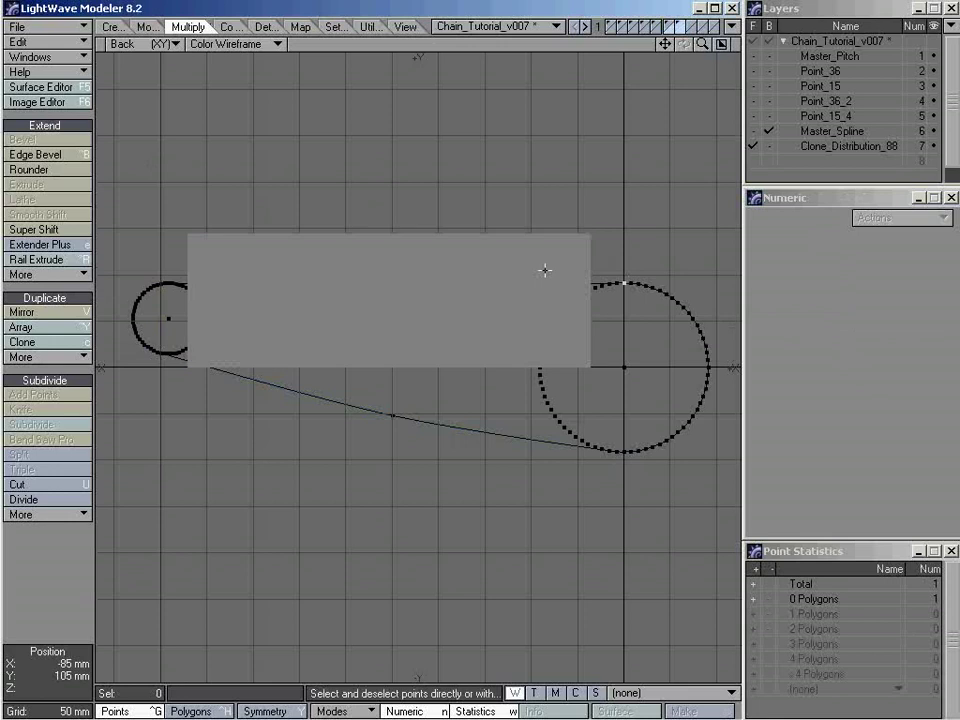
Step: Copy the exact X position of the clone nearest the large sprocket's lowest point without editing it, and undo the rail clone
{"action": "mouse_move", "coordinate": [628, 454]}
{"action": "left_mouse_down", "text": "ctrl+alt"}
{"action": "mouse_move", "coordinate": [929, 459]}
{"action": "mouse_move", "coordinate": [519, 379]}
{"action": "mouse_move", "coordinate": [484, 366]}
{"action": "mouse_move", "coordinate": [660, 386]}
{"action": "mouse_move", "coordinate": [428, 345]}
{"action": "mouse_move", "coordinate": [491, 358]}
{"action": "left_mouse_up", "text": "ctrl+alt"}
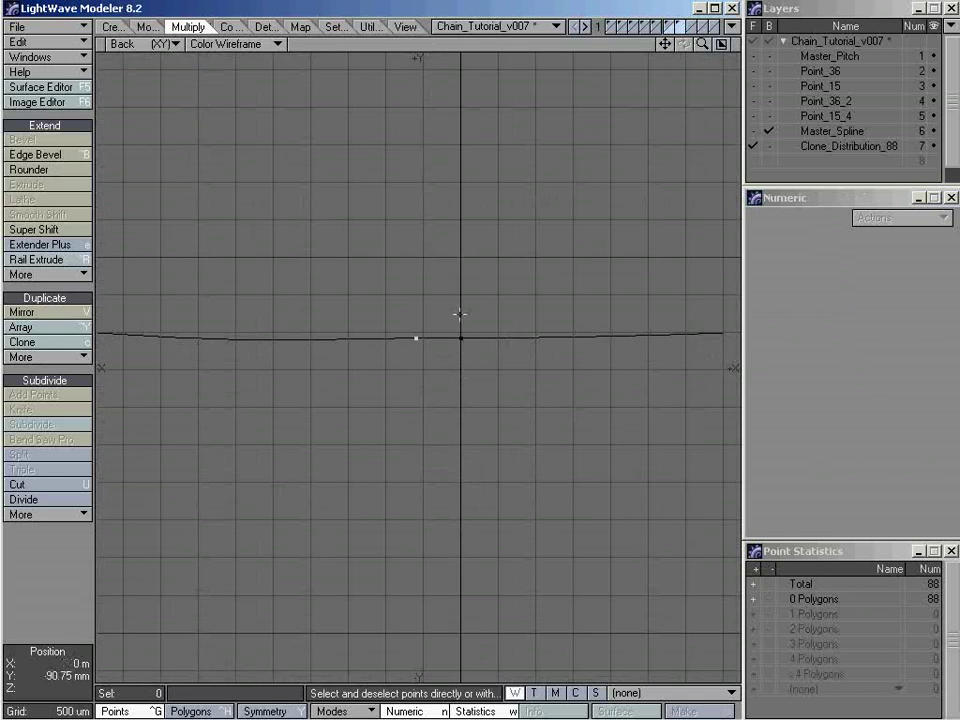
{"action": "left_click_drag", "start_coordinate": [454, 339], "coordinate": [399, 313], "text": "ctrl+alt"}
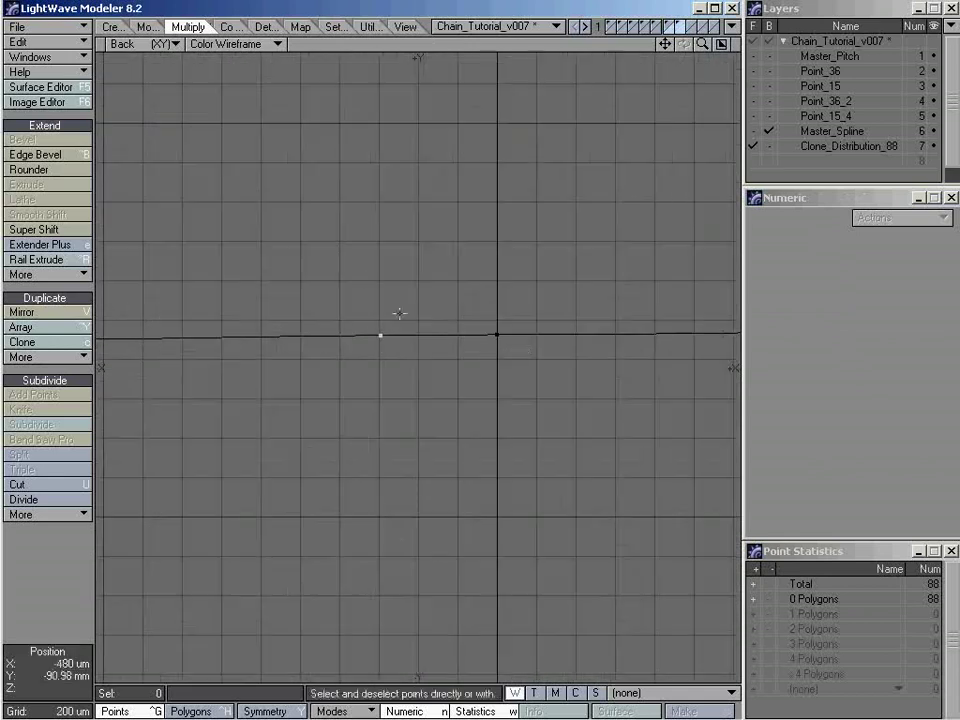
{"action": "mouse_move", "coordinate": [399, 313]}
{"action": "right_mouse_down"}
{"action": "mouse_move", "coordinate": [306, 336]}
{"action": "mouse_move", "coordinate": [370, 310]}
{"action": "right_mouse_up"}
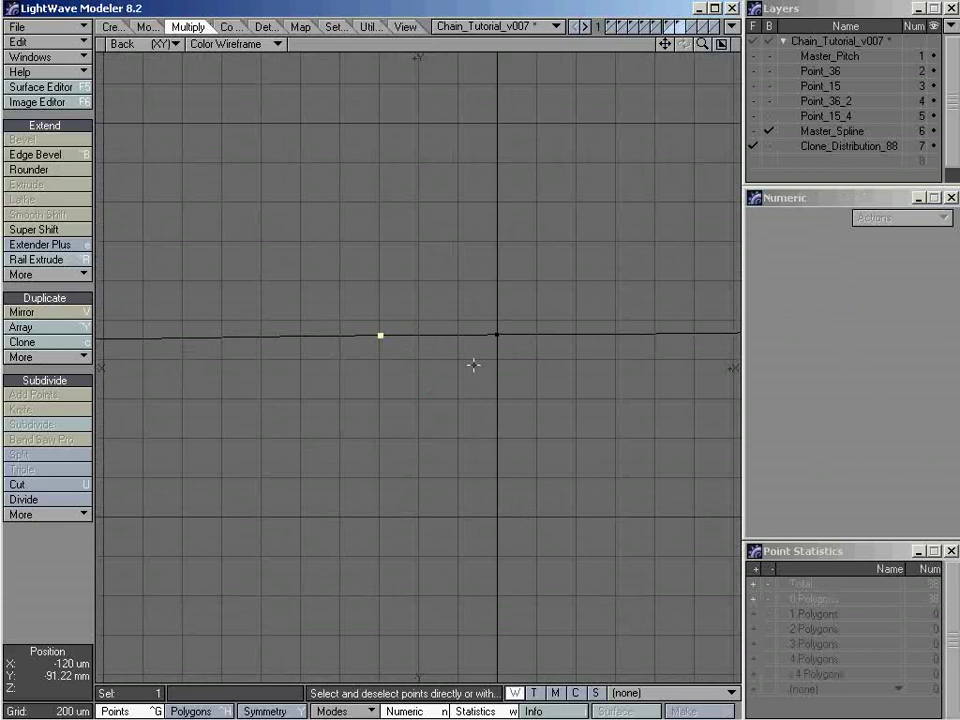
{"action": "key", "text": "i"}
{"action": "left_click_drag", "start_coordinate": [490, 118], "coordinate": [621, 88]}
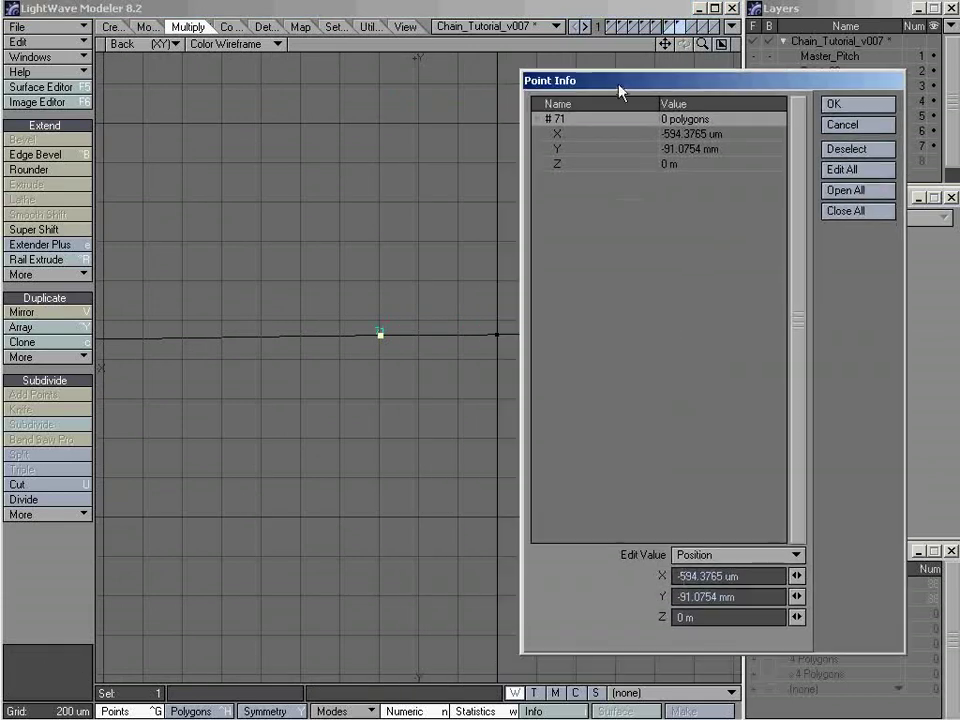
{"action": "left_click", "coordinate": [706, 576]}
{"action": "left_click_drag", "start_coordinate": [745, 576], "coordinate": [632, 587]}
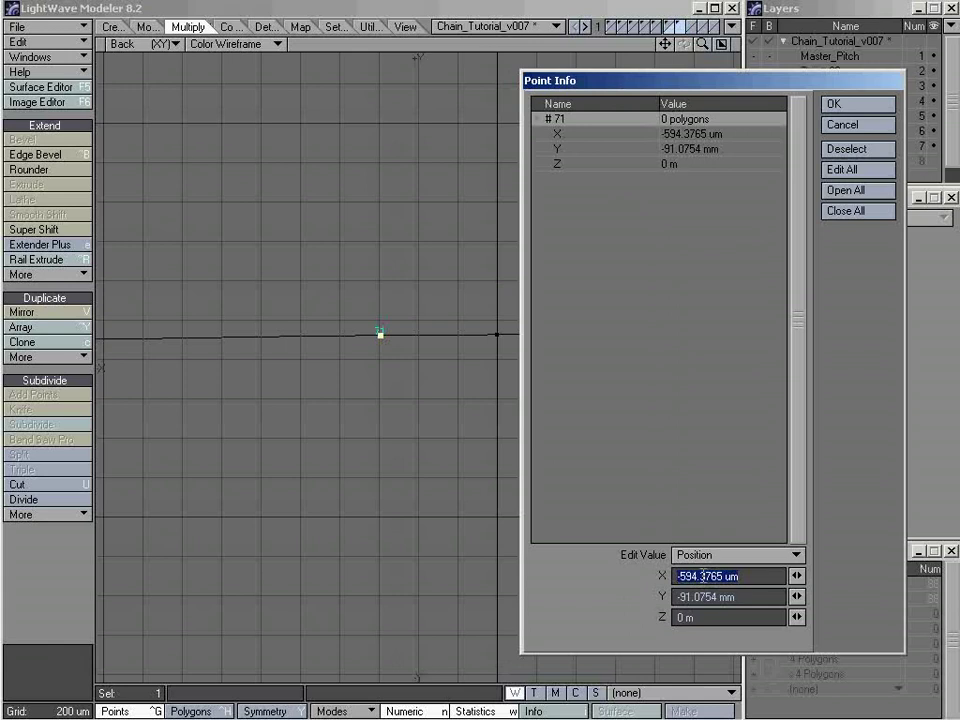
{"action": "left_click", "coordinate": [840, 125]}
{"action": "key", "text": "a"}
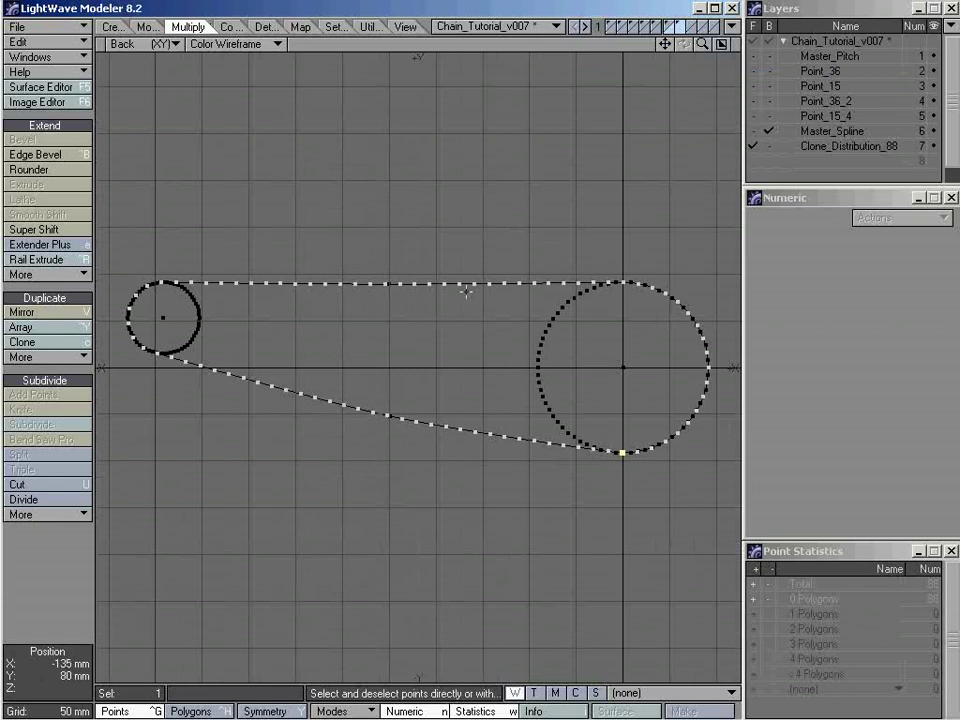
{"action": "key", "text": "u"}
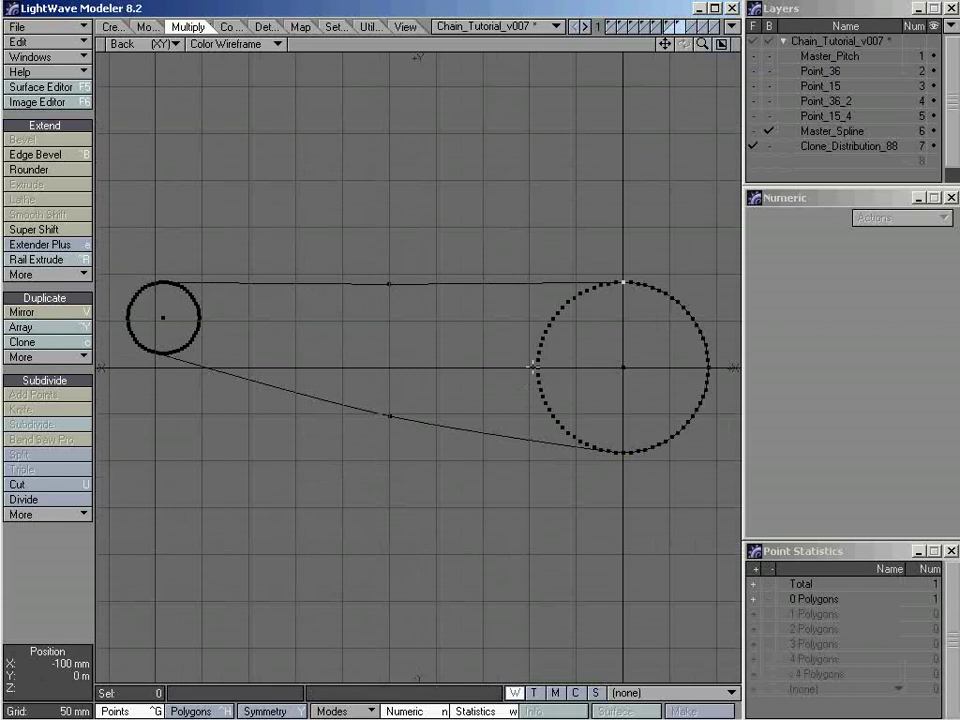
Step: Make Master_Spline the foreground layer, move all small-sprocket points including the center by 1.1888 mm in X and 0 in Y, and deselect them
{"action": "key", "text": "apostrophe"}
{"action": "mouse_move", "coordinate": [257, 161]}
{"action": "right_mouse_down"}
{"action": "mouse_move", "coordinate": [242, 394]}
{"action": "mouse_move", "coordinate": [126, 397]}
{"action": "mouse_move", "coordinate": [95, 172]}
{"action": "right_mouse_up"}
{"action": "key", "text": "t"}
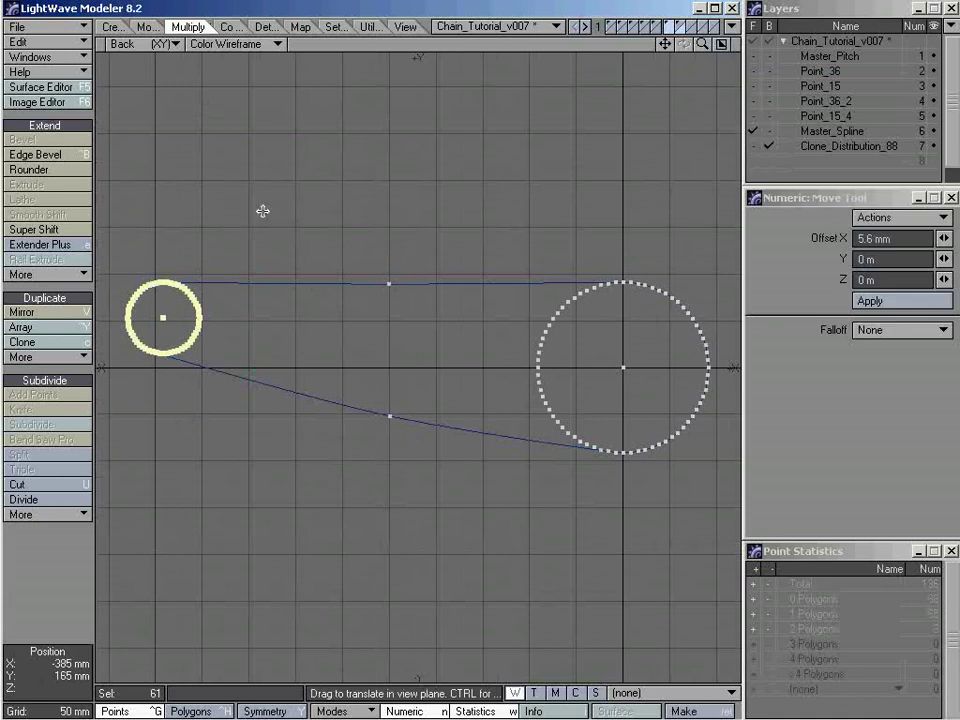
{"action": "key", "text": "n"}
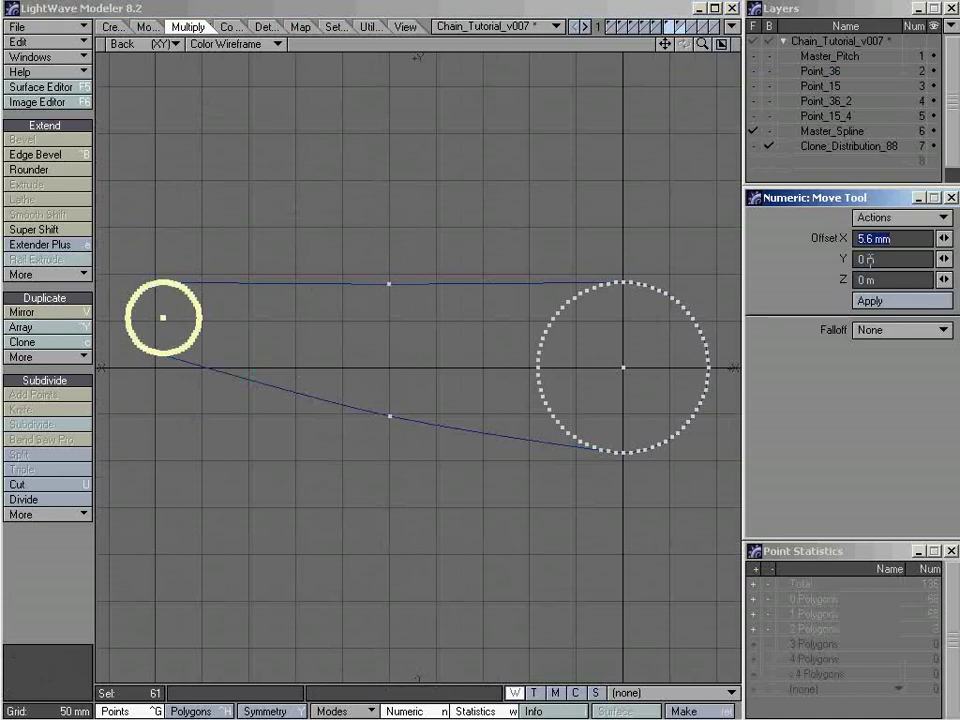
{"action": "left_click", "coordinate": [792, 424]}
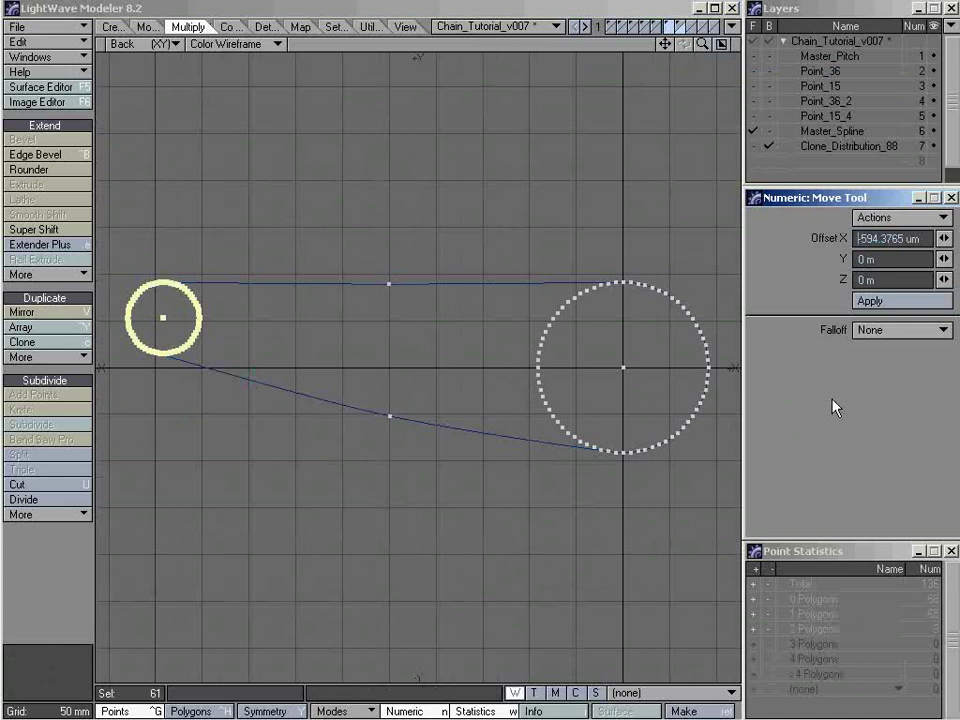
{"action": "key", "text": "Delete"}
{"action": "key", "text": "Tab"}
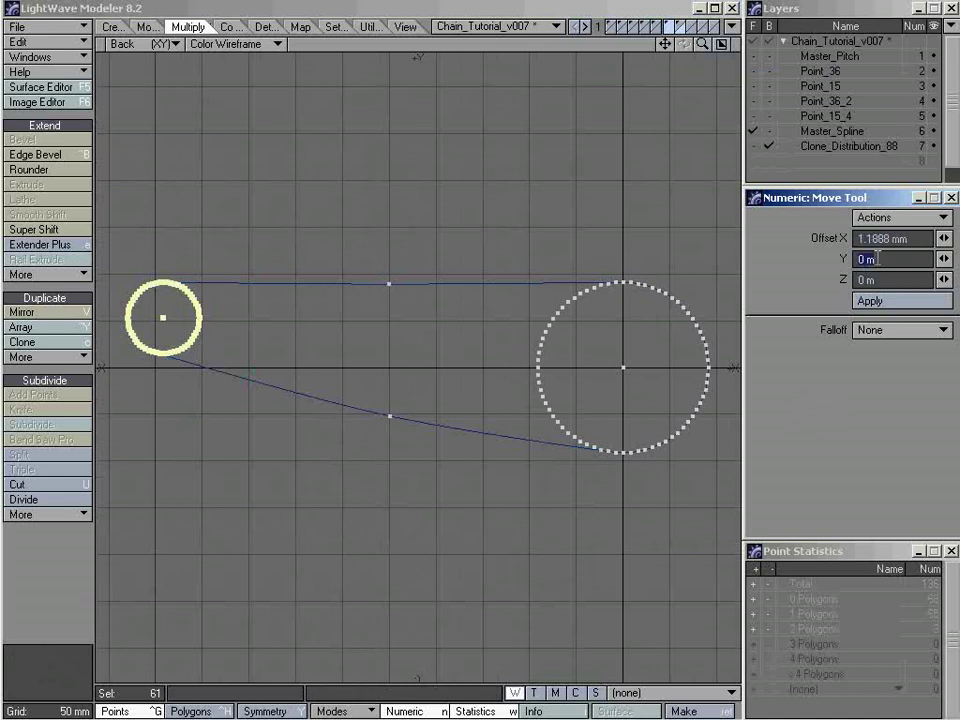
{"action": "left_click", "coordinate": [888, 303]}
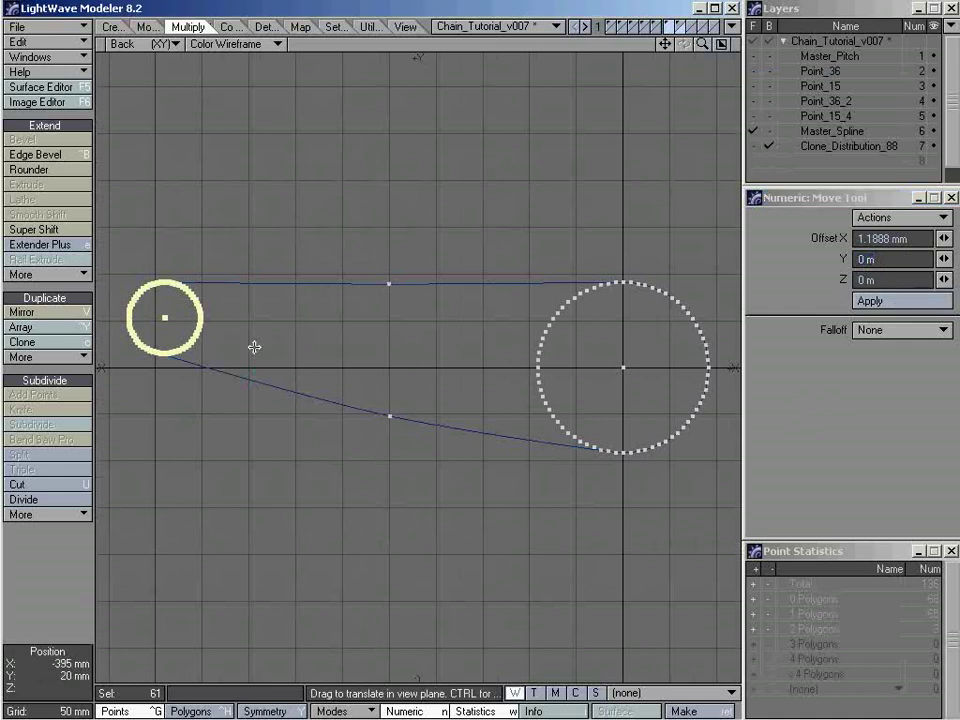
{"action": "key", "text": "space"}
{"action": "key", "text": "slash"}
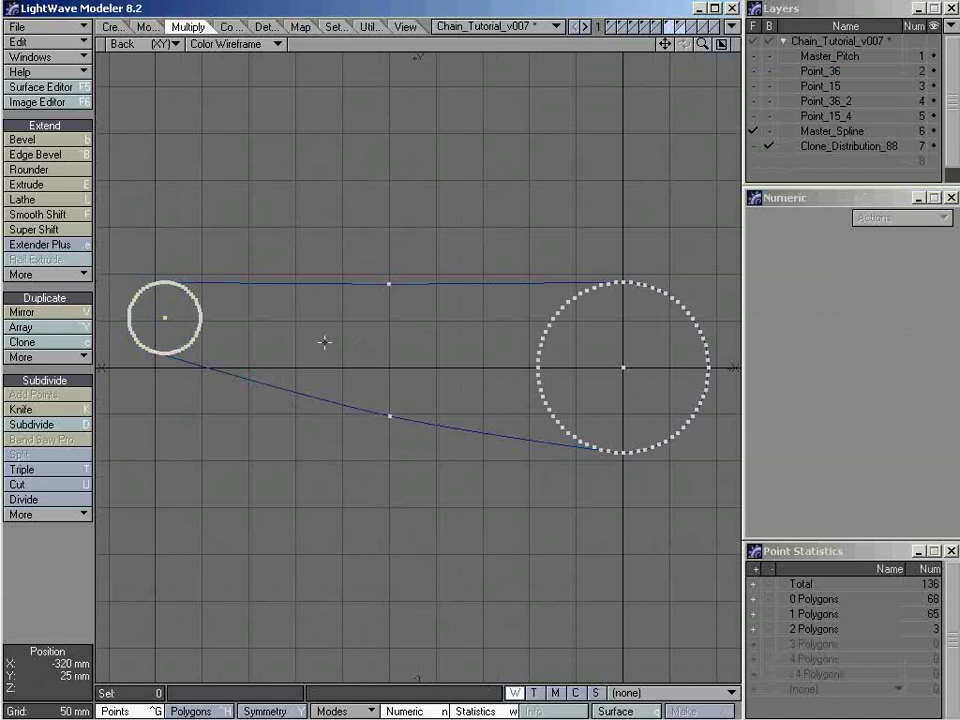
Step: Bring Clone_Distribution_88 to the foreground and Rail Clone its point along the spline with 88 uniform-length segments and Oriented enabled
{"action": "key", "text": "apostrophe"}
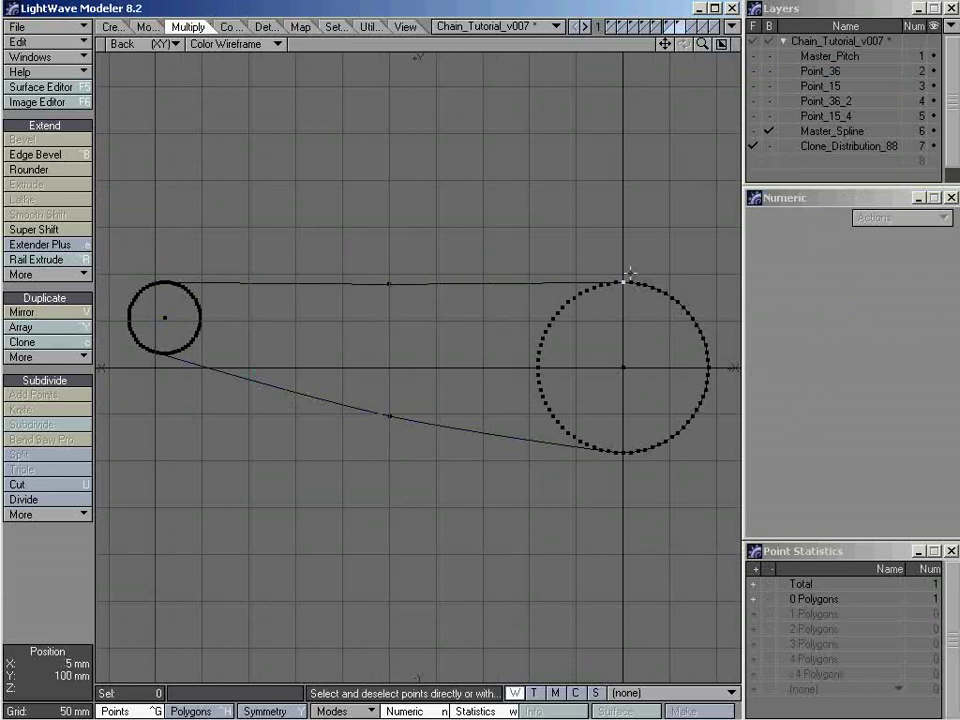
{"action": "left_click", "coordinate": [45, 358]}
{"action": "left_click", "coordinate": [43, 357]}
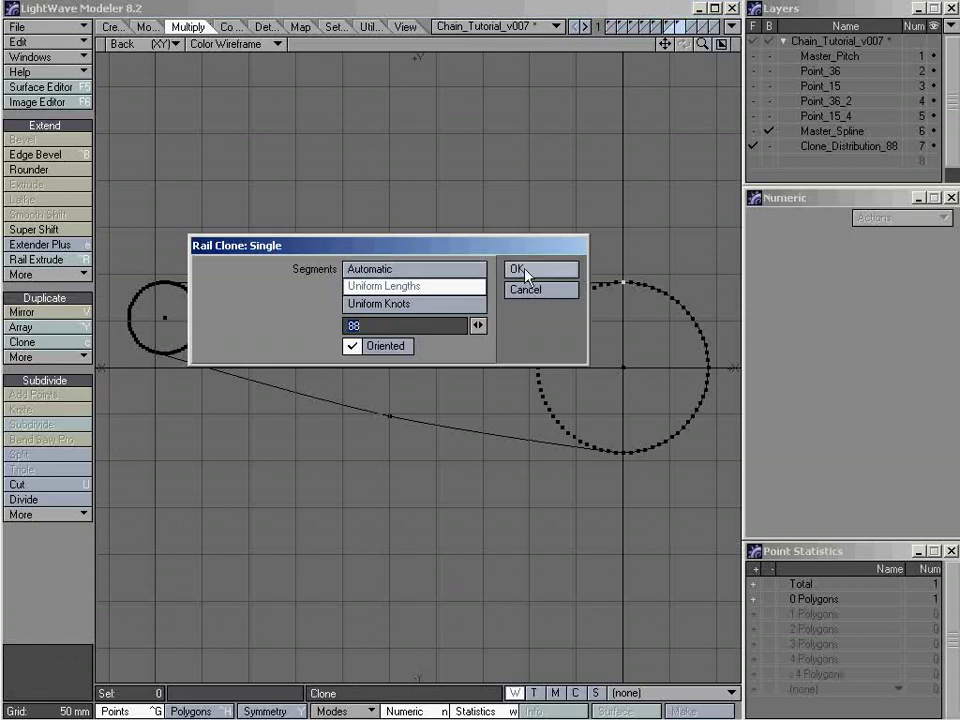
{"action": "left_click", "coordinate": [530, 269]}
Step: Check the exact position of the clone at the large sprocket's lowest point without editing it, inspect it up close, and deselect it
{"action": "key", "text": "i"}
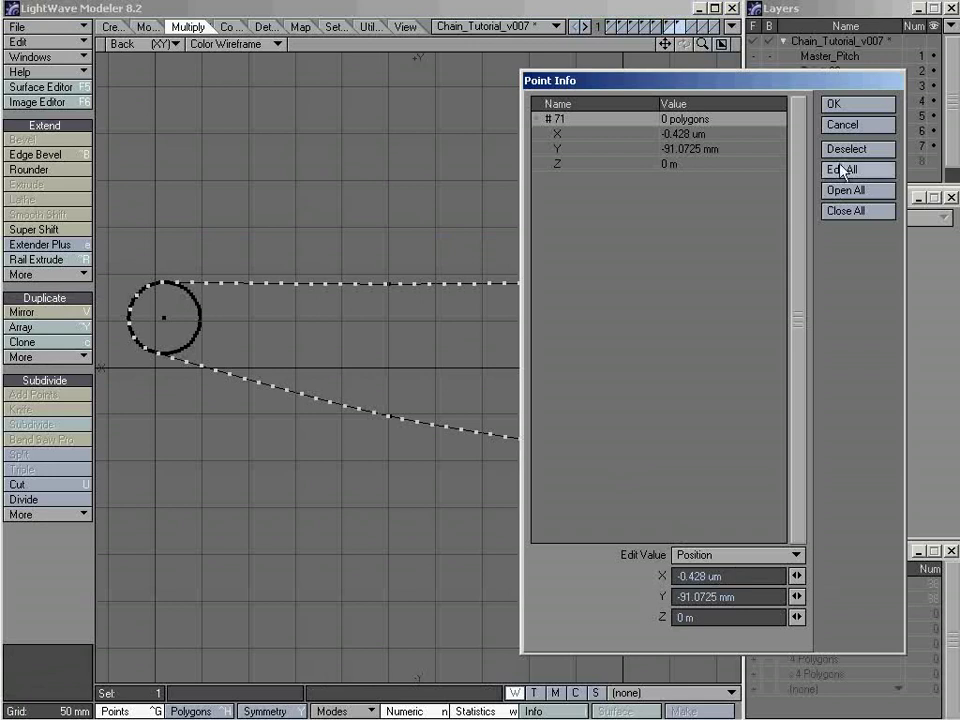
{"action": "left_click", "coordinate": [842, 126]}
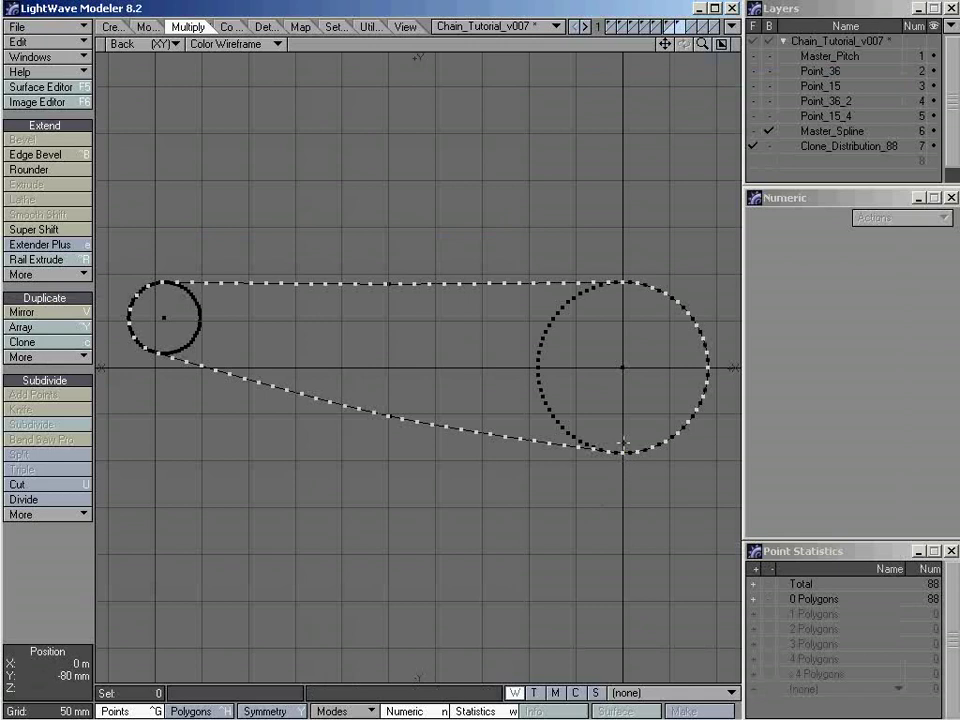
{"action": "key", "text": "g"}
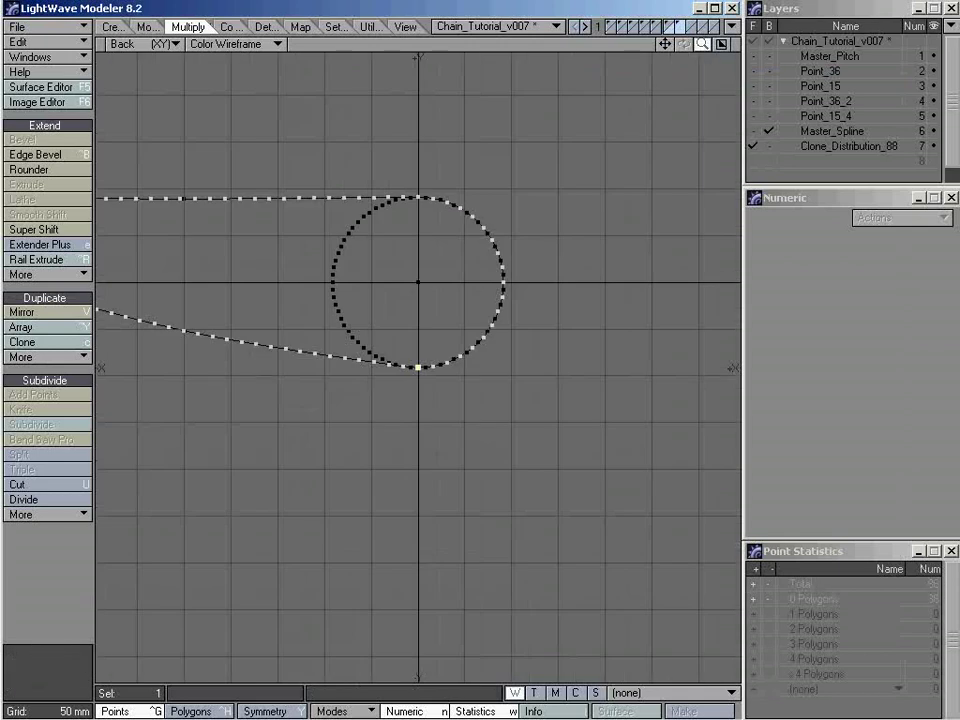
{"action": "left_click_drag", "start_coordinate": [702, 44], "coordinate": [704, 40]}
{"action": "left_click_drag", "start_coordinate": [293, 349], "coordinate": [516, 306], "text": "ctrl+alt"}
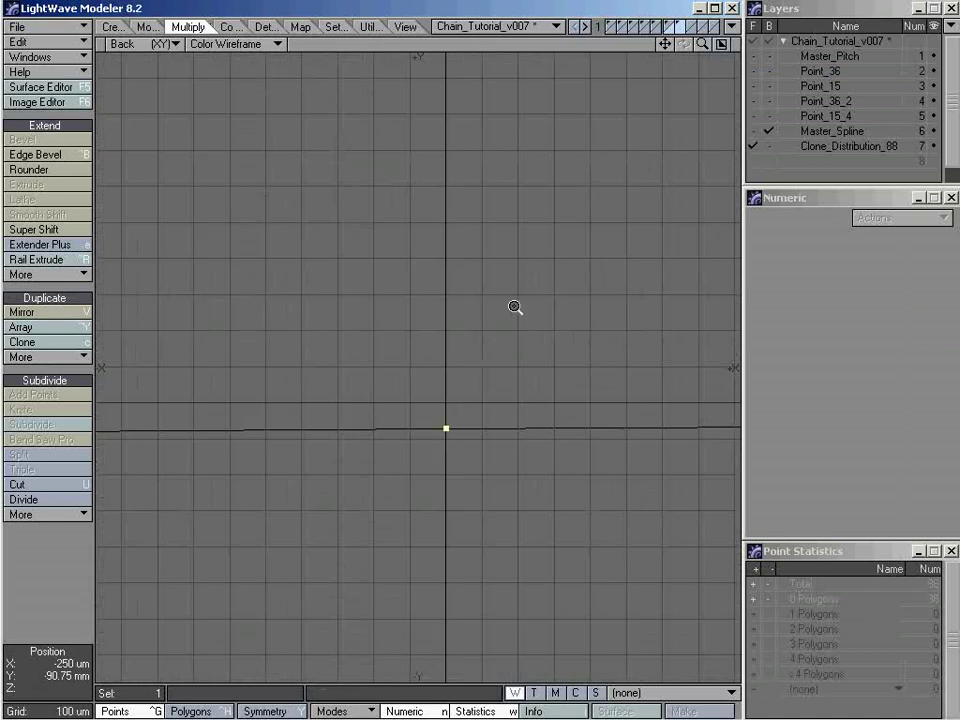
{"action": "key", "text": "slash"}
{"action": "key", "text": "a"}
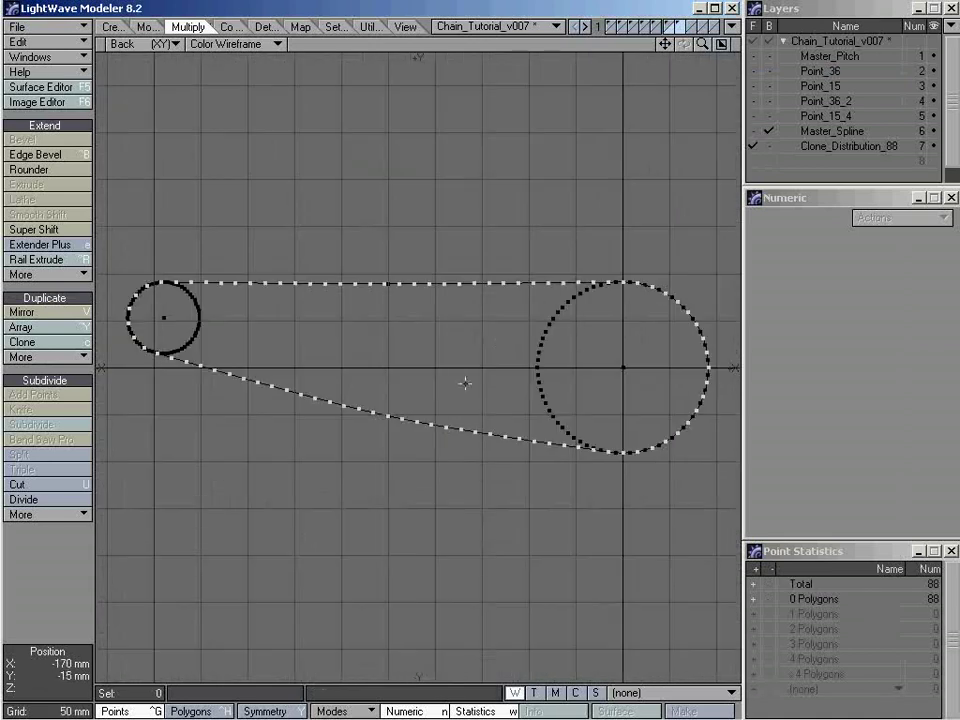
Step: Make Master_Spline the foreground layer, highlight its curve, and examine the spline's starting point at the top of the large sprocket
{"action": "key", "text": "apostrophe"}
{"action": "key", "text": "ctrl+h"}
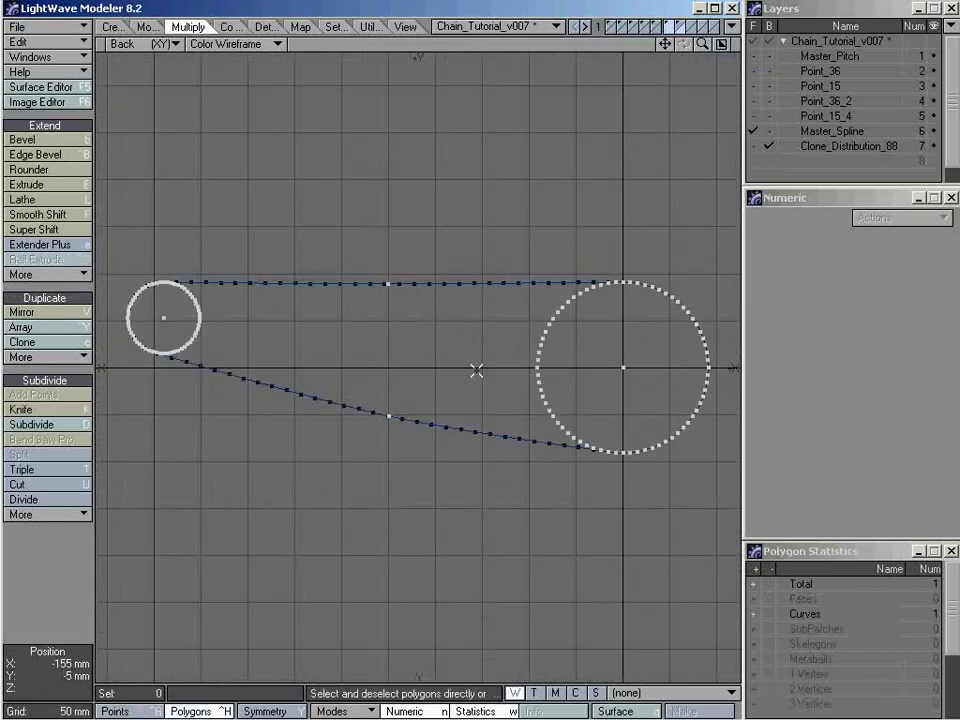
{"action": "left_click", "coordinate": [471, 323]}
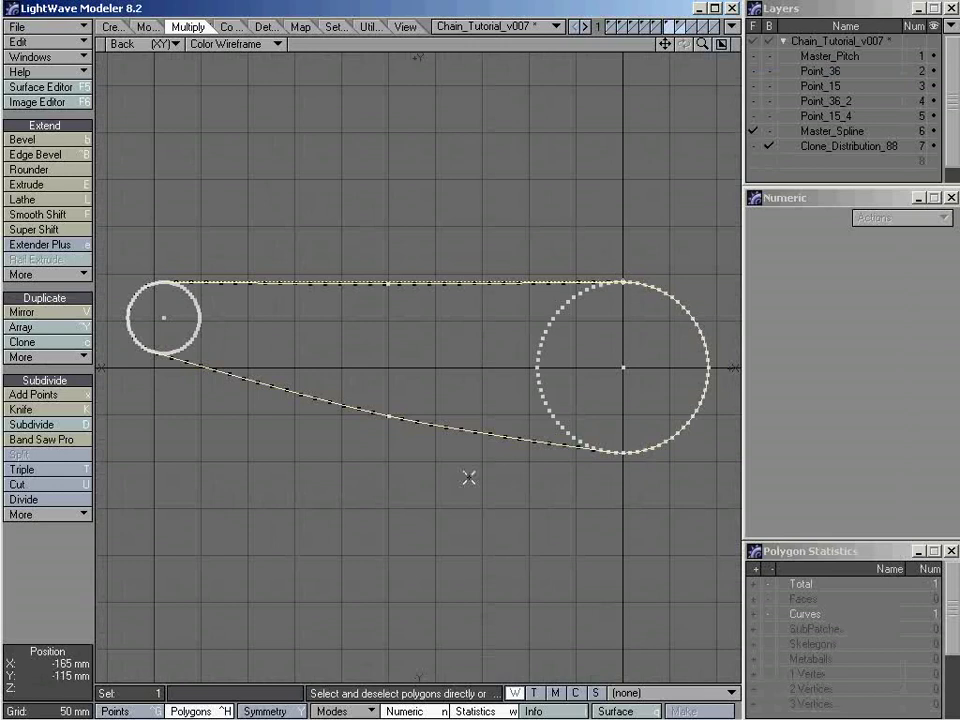
{"action": "key", "text": "ctrl+g"}
{"action": "left_click", "coordinate": [622, 282]}
{"action": "left_click_drag", "start_coordinate": [630, 282], "coordinate": [512, 229], "text": "ctrl+alt"}
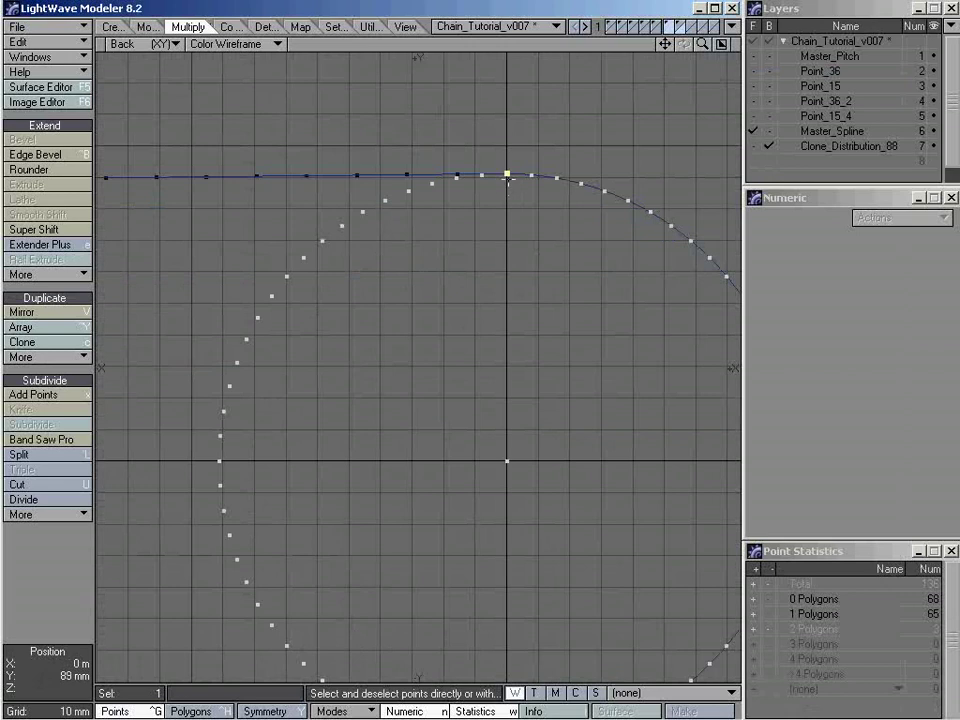
{"action": "mouse_move", "coordinate": [507, 185]}
{"action": "left_mouse_down", "text": "ctrl+alt"}
{"action": "mouse_move", "coordinate": [441, 178]}
{"action": "mouse_move", "coordinate": [514, 182]}
{"action": "left_mouse_up", "text": "ctrl+alt"}
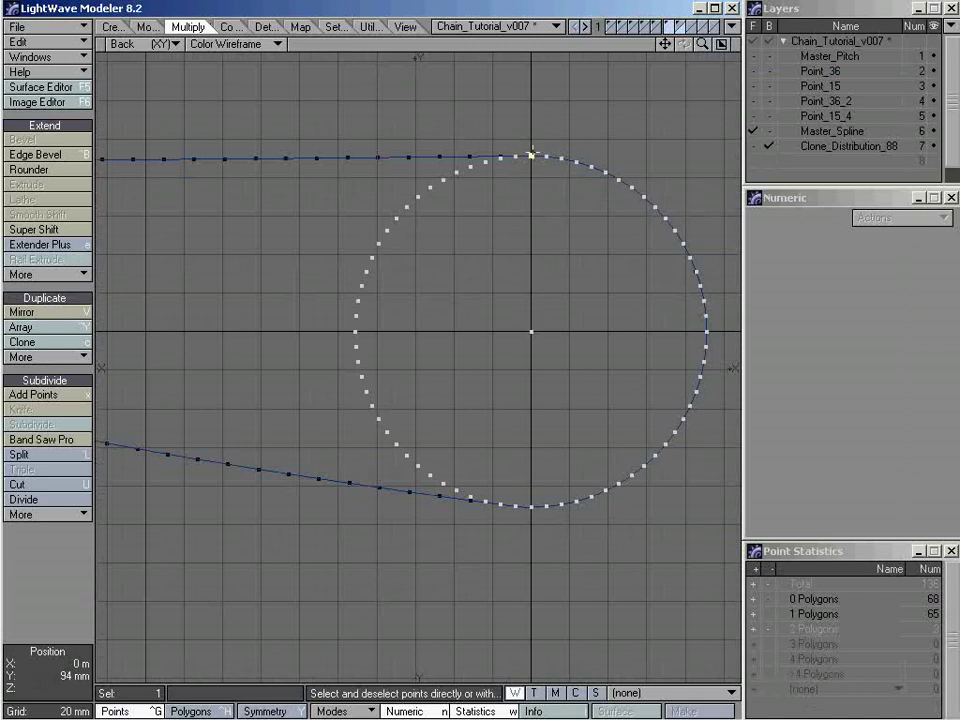
Step: Examine how the background clone points line up with the spline and points around the small sprocket
{"action": "key", "text": "a"}
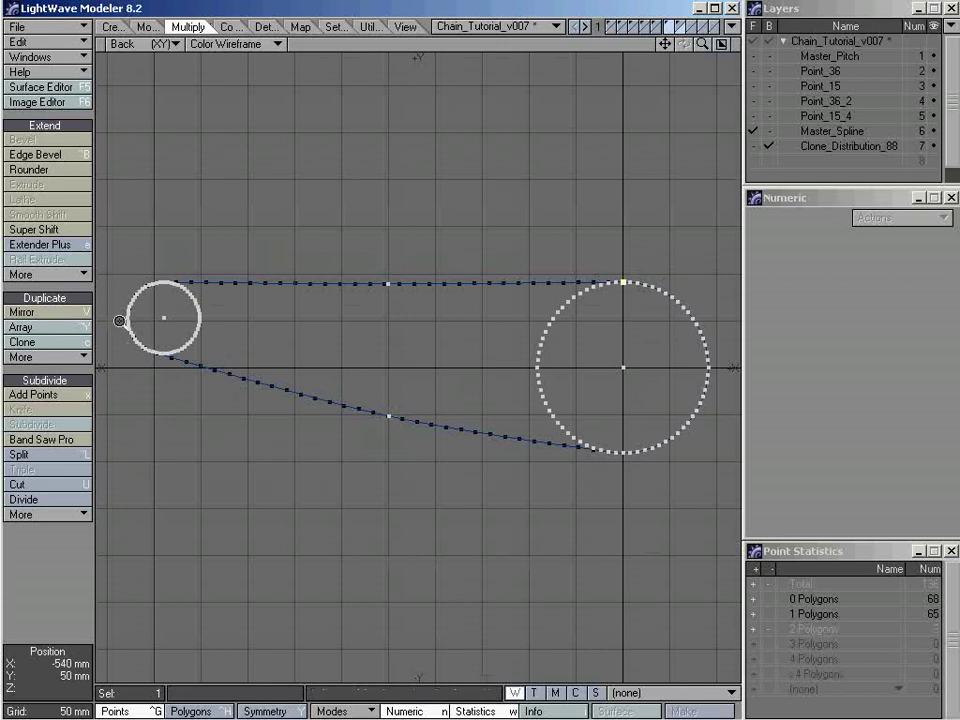
{"action": "scroll", "coordinate": [240, 330], "scroll_direction": "up", "scroll_amount": 4}
{"action": "scroll", "coordinate": [236, 334], "scroll_direction": "up", "scroll_amount": 3}
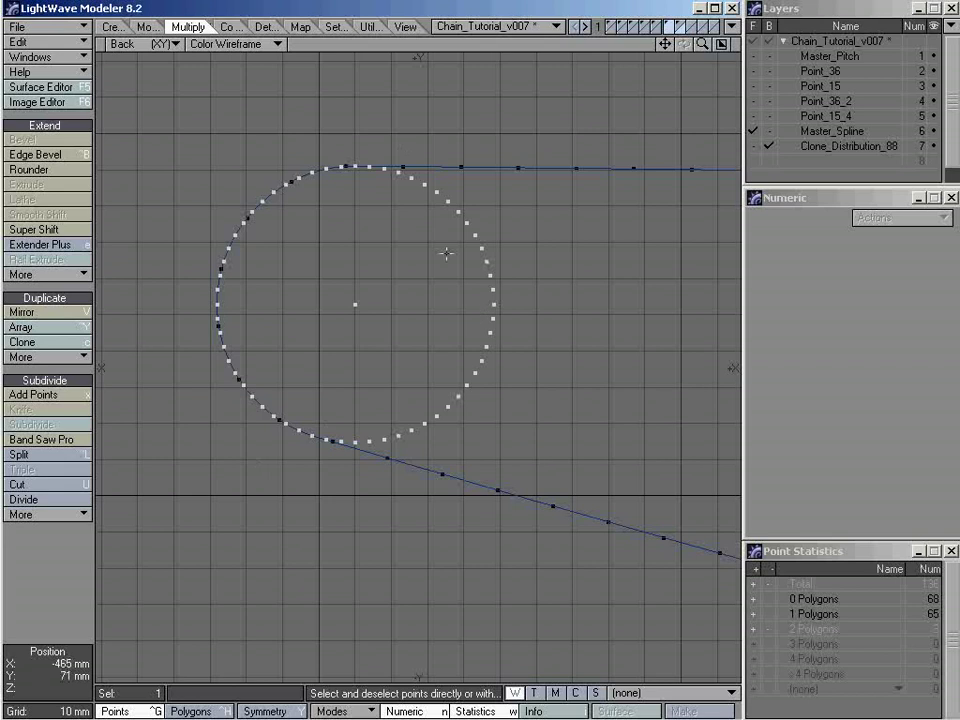
{"action": "scroll", "coordinate": [411, 326], "scroll_direction": "down", "scroll_amount": 3}
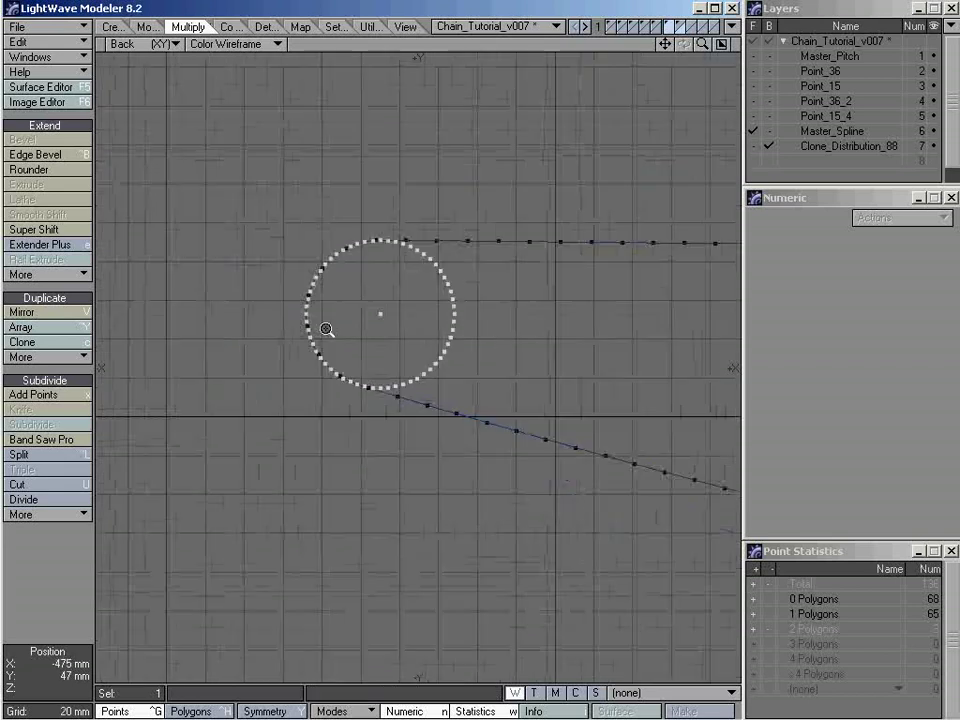
Step: Select the spline point at the large sprocket's lowest position, check its coordinates without editing them, and deselect it
{"action": "left_click_drag", "start_coordinate": [389, 319], "coordinate": [306, 326], "text": "alt+shift"}
{"action": "left_click_drag", "start_coordinate": [598, 403], "coordinate": [536, 401], "text": "ctrl+alt"}
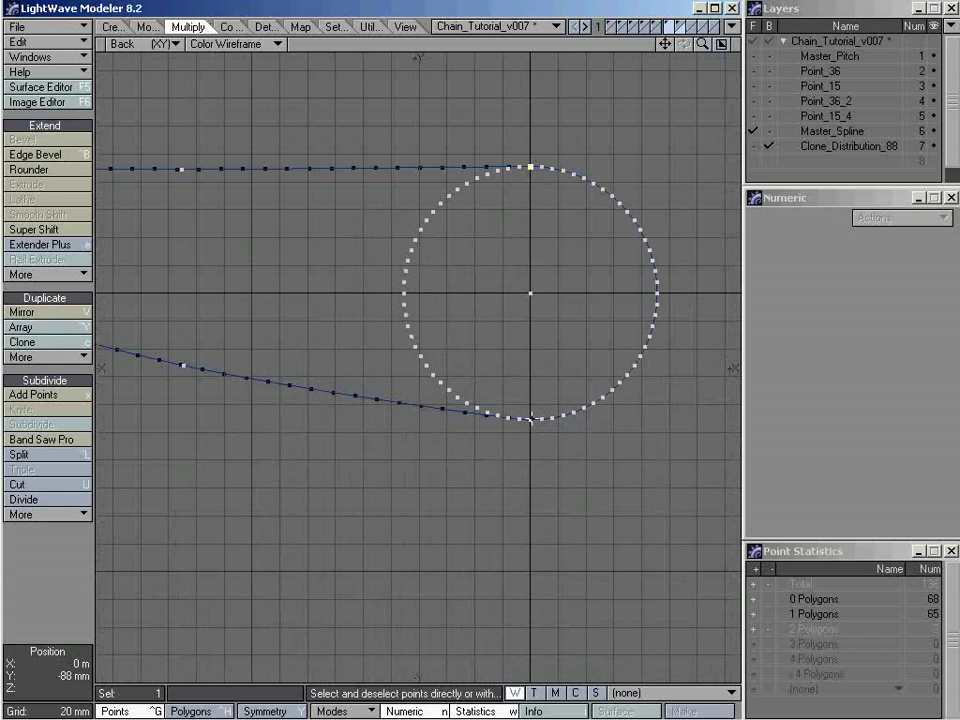
{"action": "left_click", "coordinate": [530, 420]}
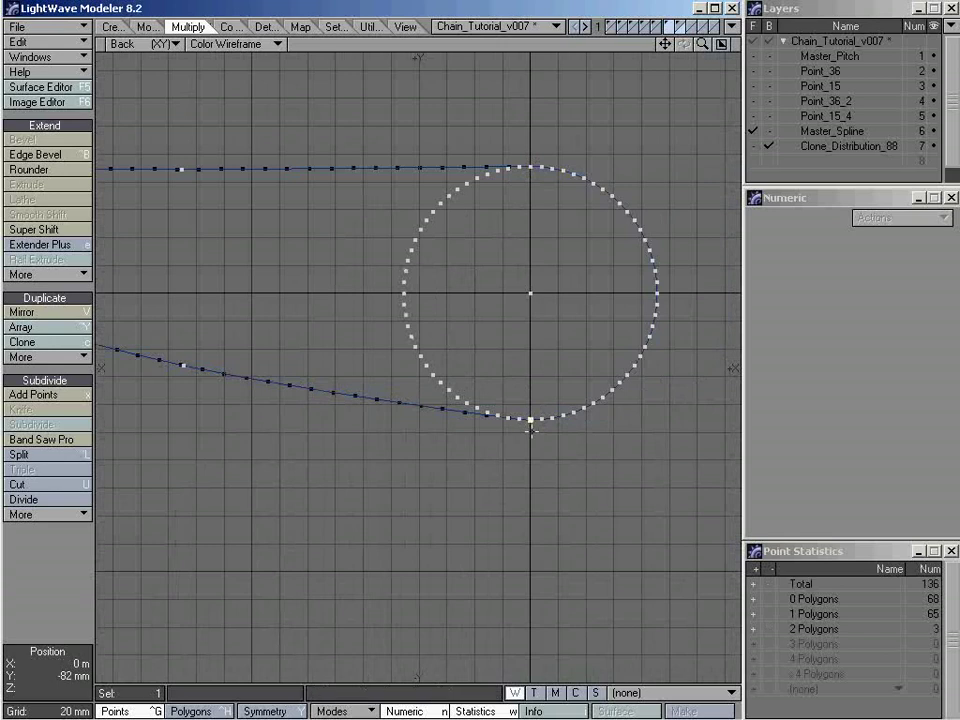
{"action": "left_click_drag", "start_coordinate": [530, 428], "coordinate": [516, 351], "text": "ctrl+alt"}
{"action": "left_click_drag", "start_coordinate": [420, 343], "coordinate": [596, 364], "text": "ctrl+alt"}
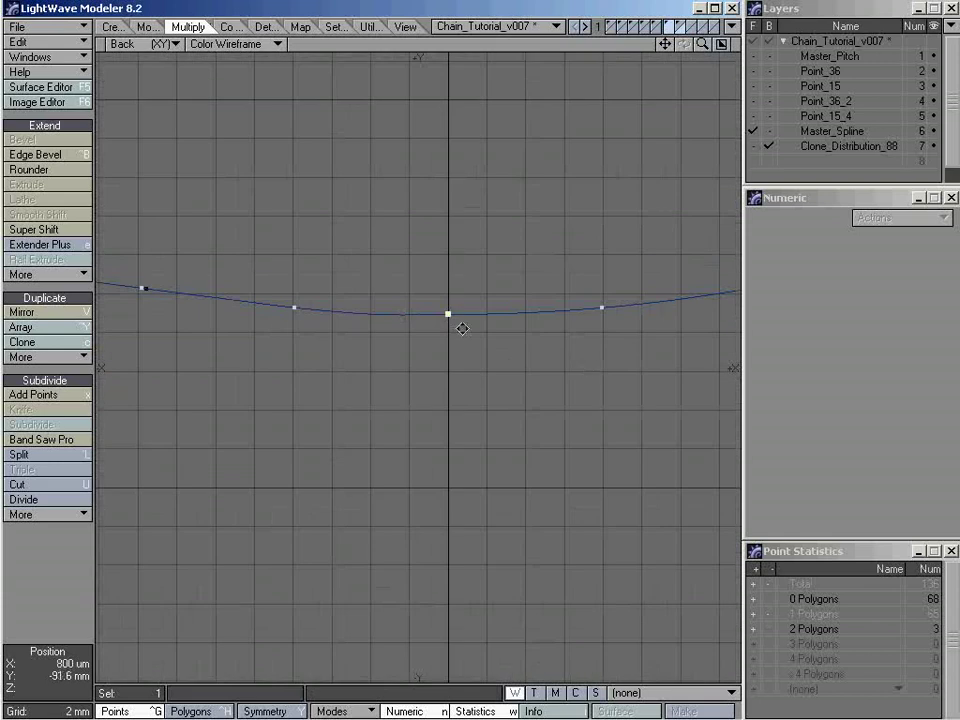
{"action": "left_click_drag", "start_coordinate": [461, 326], "coordinate": [536, 327], "text": "ctrl+alt"}
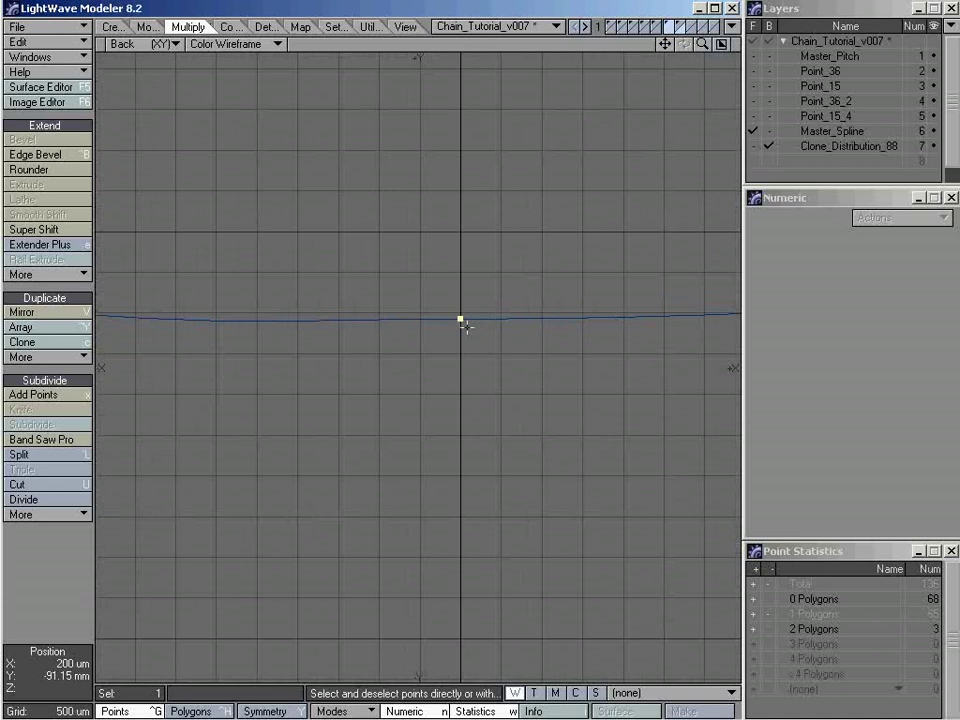
{"action": "mouse_move", "coordinate": [465, 326]}
{"action": "left_mouse_down", "text": "ctrl+alt"}
{"action": "mouse_move", "coordinate": [253, 326]}
{"action": "mouse_move", "coordinate": [480, 317]}
{"action": "mouse_move", "coordinate": [459, 338]}
{"action": "left_mouse_up", "text": "ctrl+alt"}
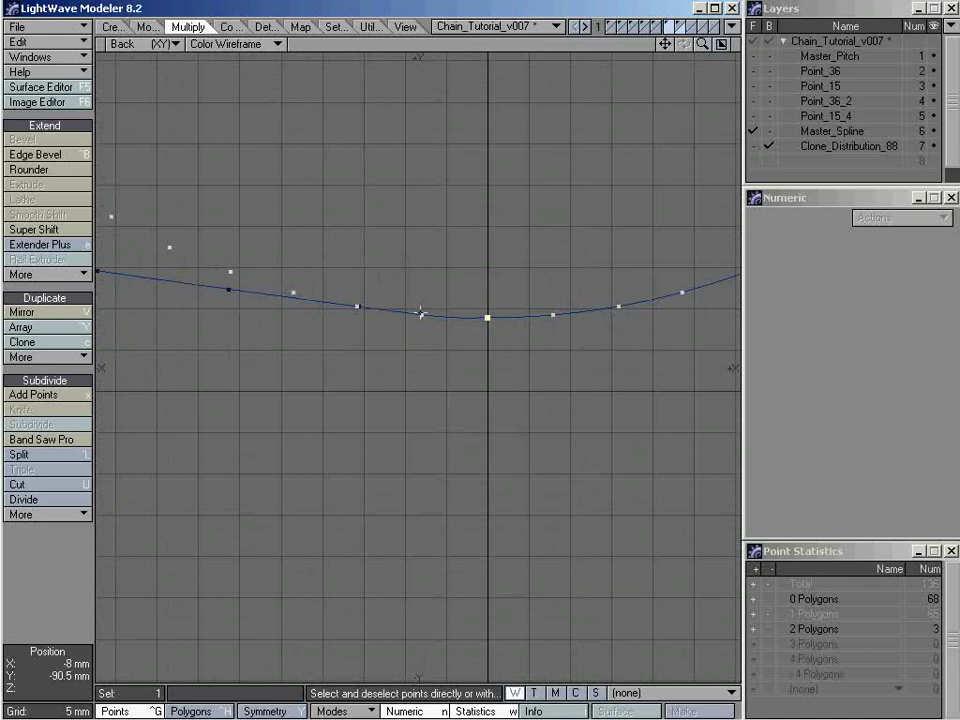
{"action": "key", "text": "i"}
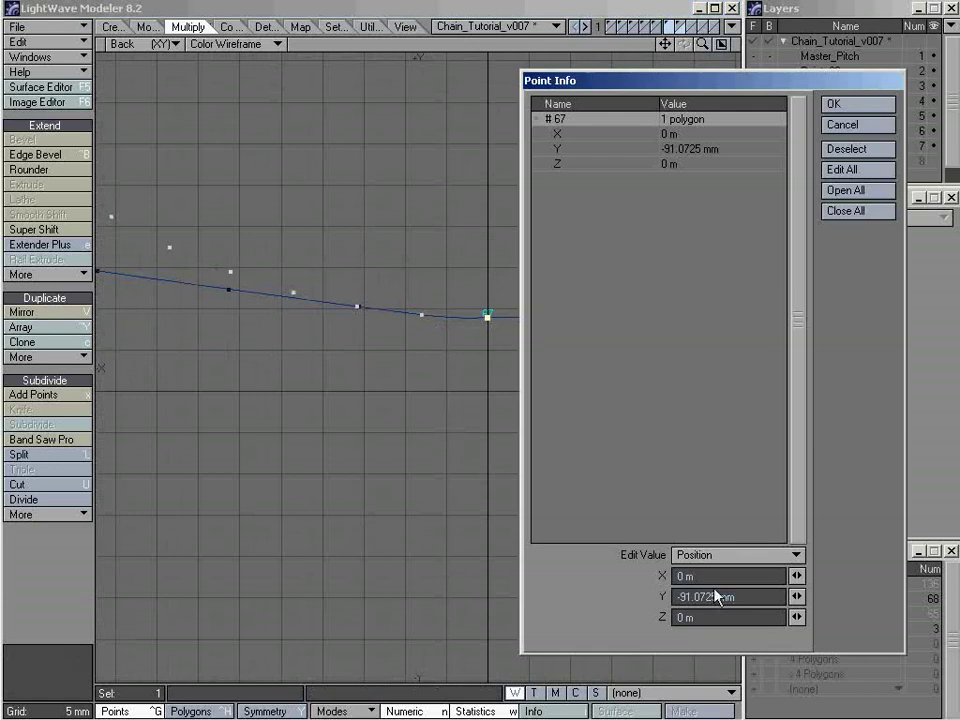
{"action": "left_click", "coordinate": [856, 125]}
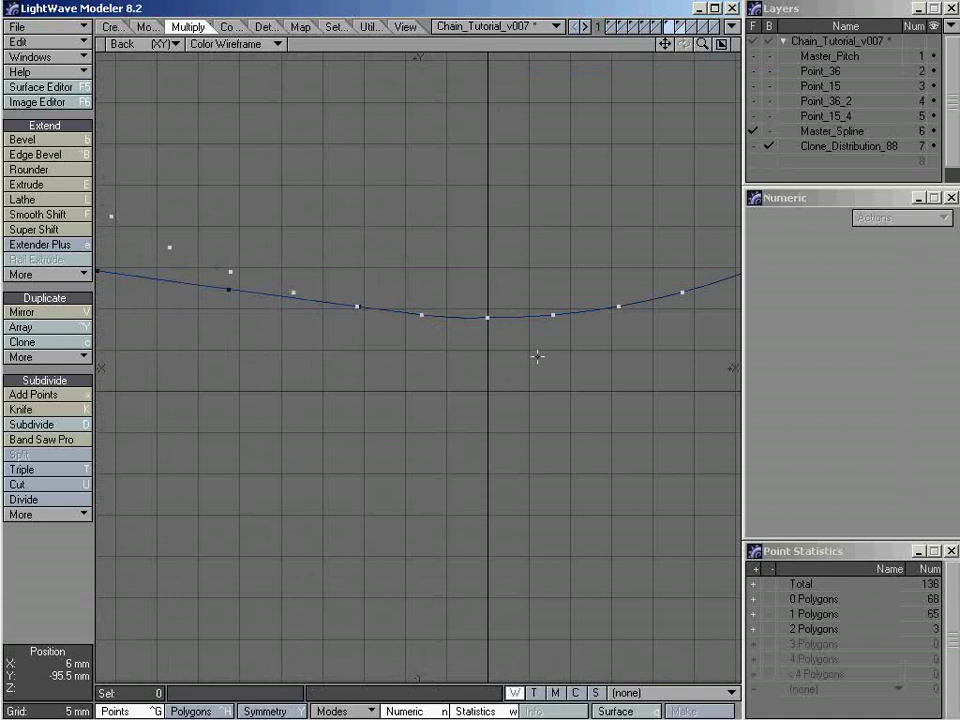
Step: Return Clone_Distribution_88 to the foreground, inspect its clones around both sprockets, and save the object
{"action": "key", "text": "apostrophe"}
{"action": "key", "text": "a"}
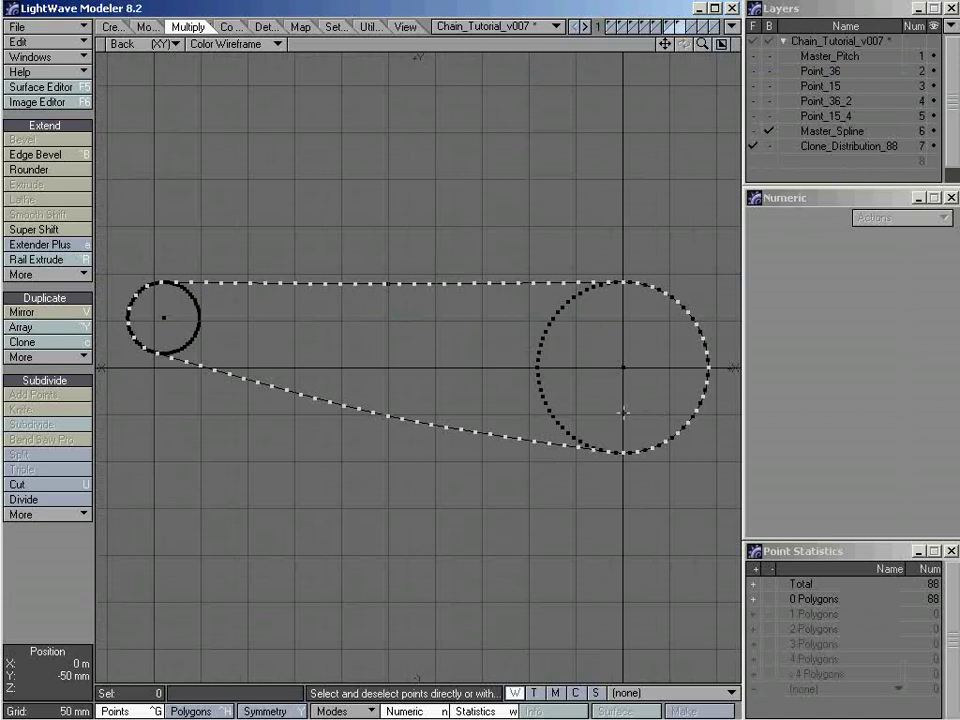
{"action": "left_click", "coordinate": [623, 454]}
{"action": "left_click", "coordinate": [632, 316]}
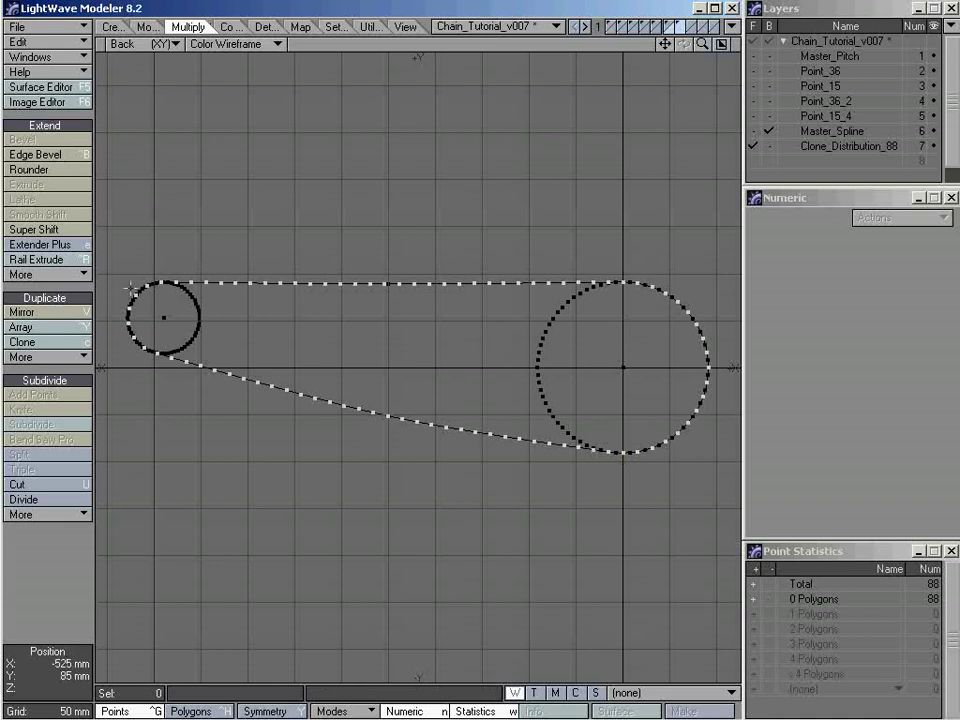
{"action": "scroll", "coordinate": [131, 289], "scroll_direction": "up", "scroll_amount": 6}
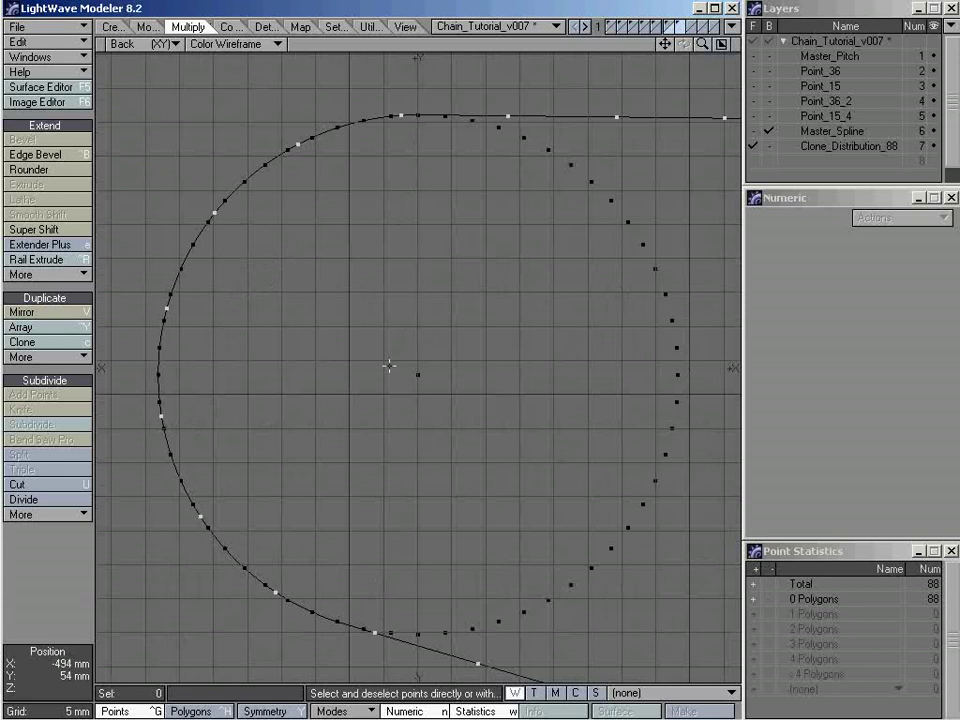
{"action": "key", "text": "a"}
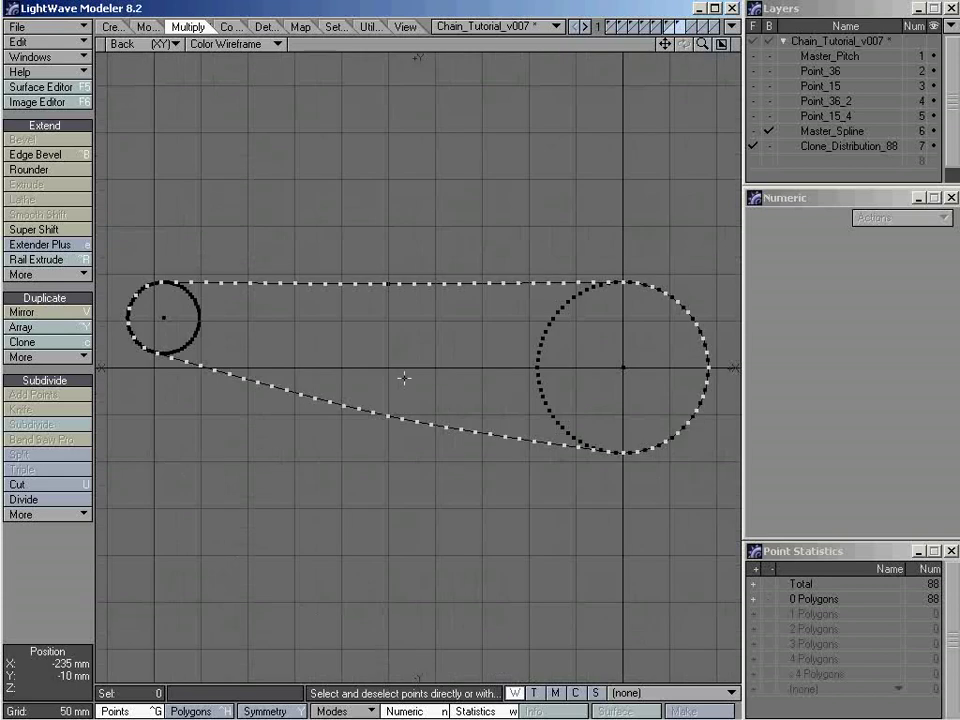
{"action": "key", "text": "s"}
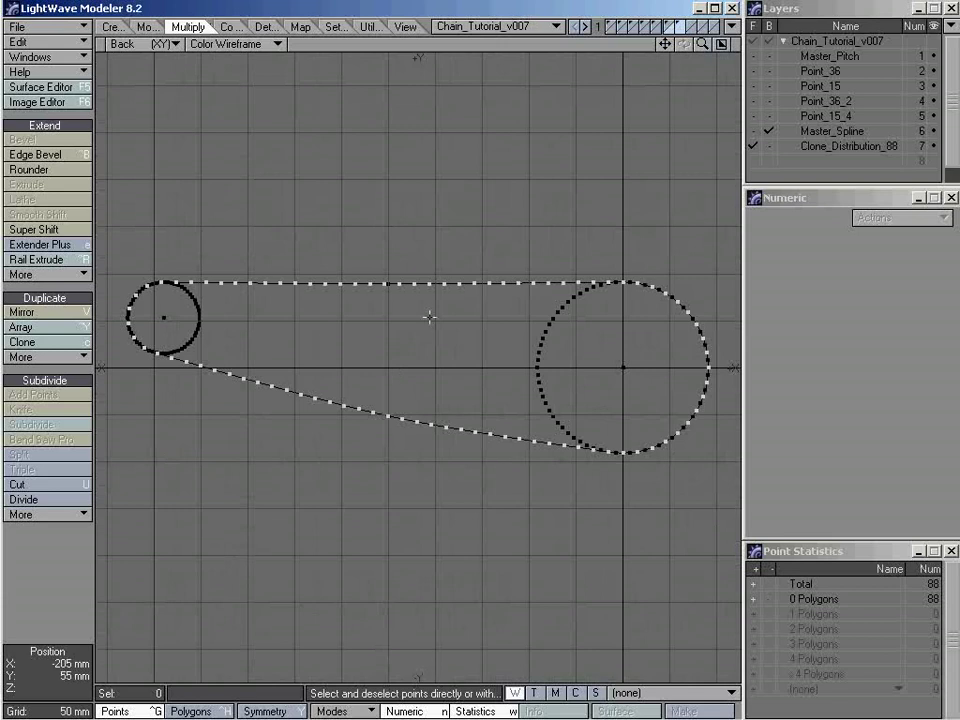